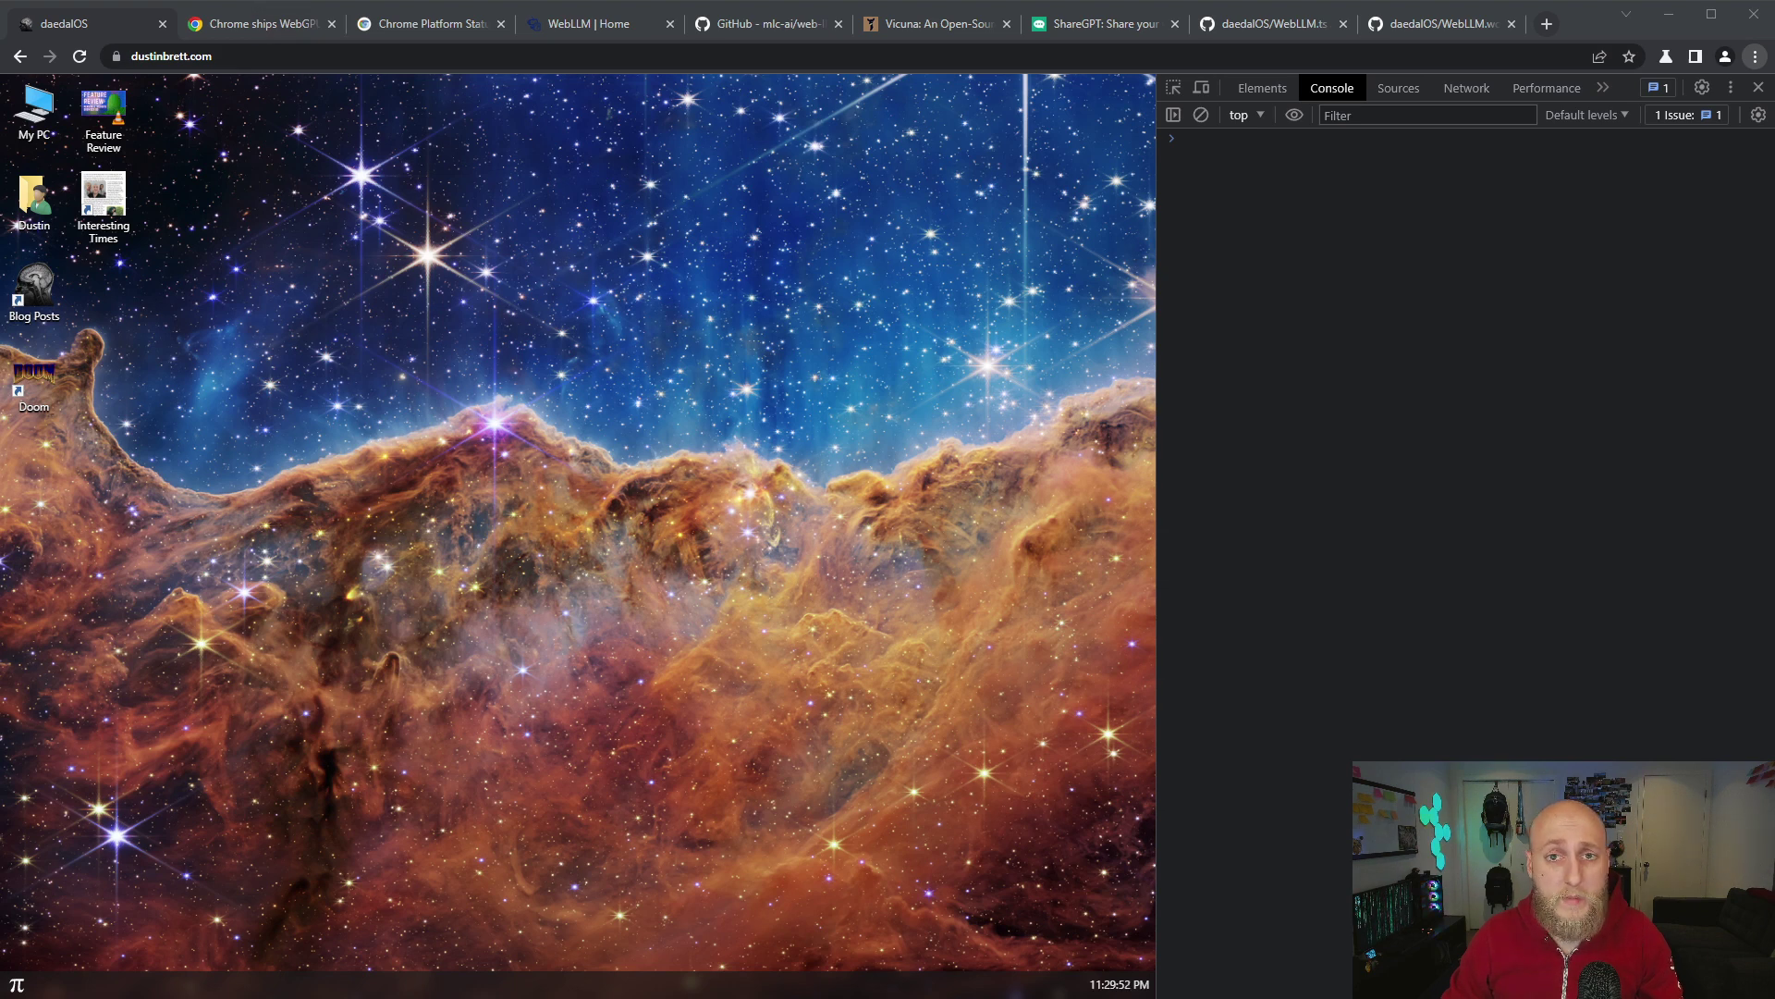
left_click(233, 23)
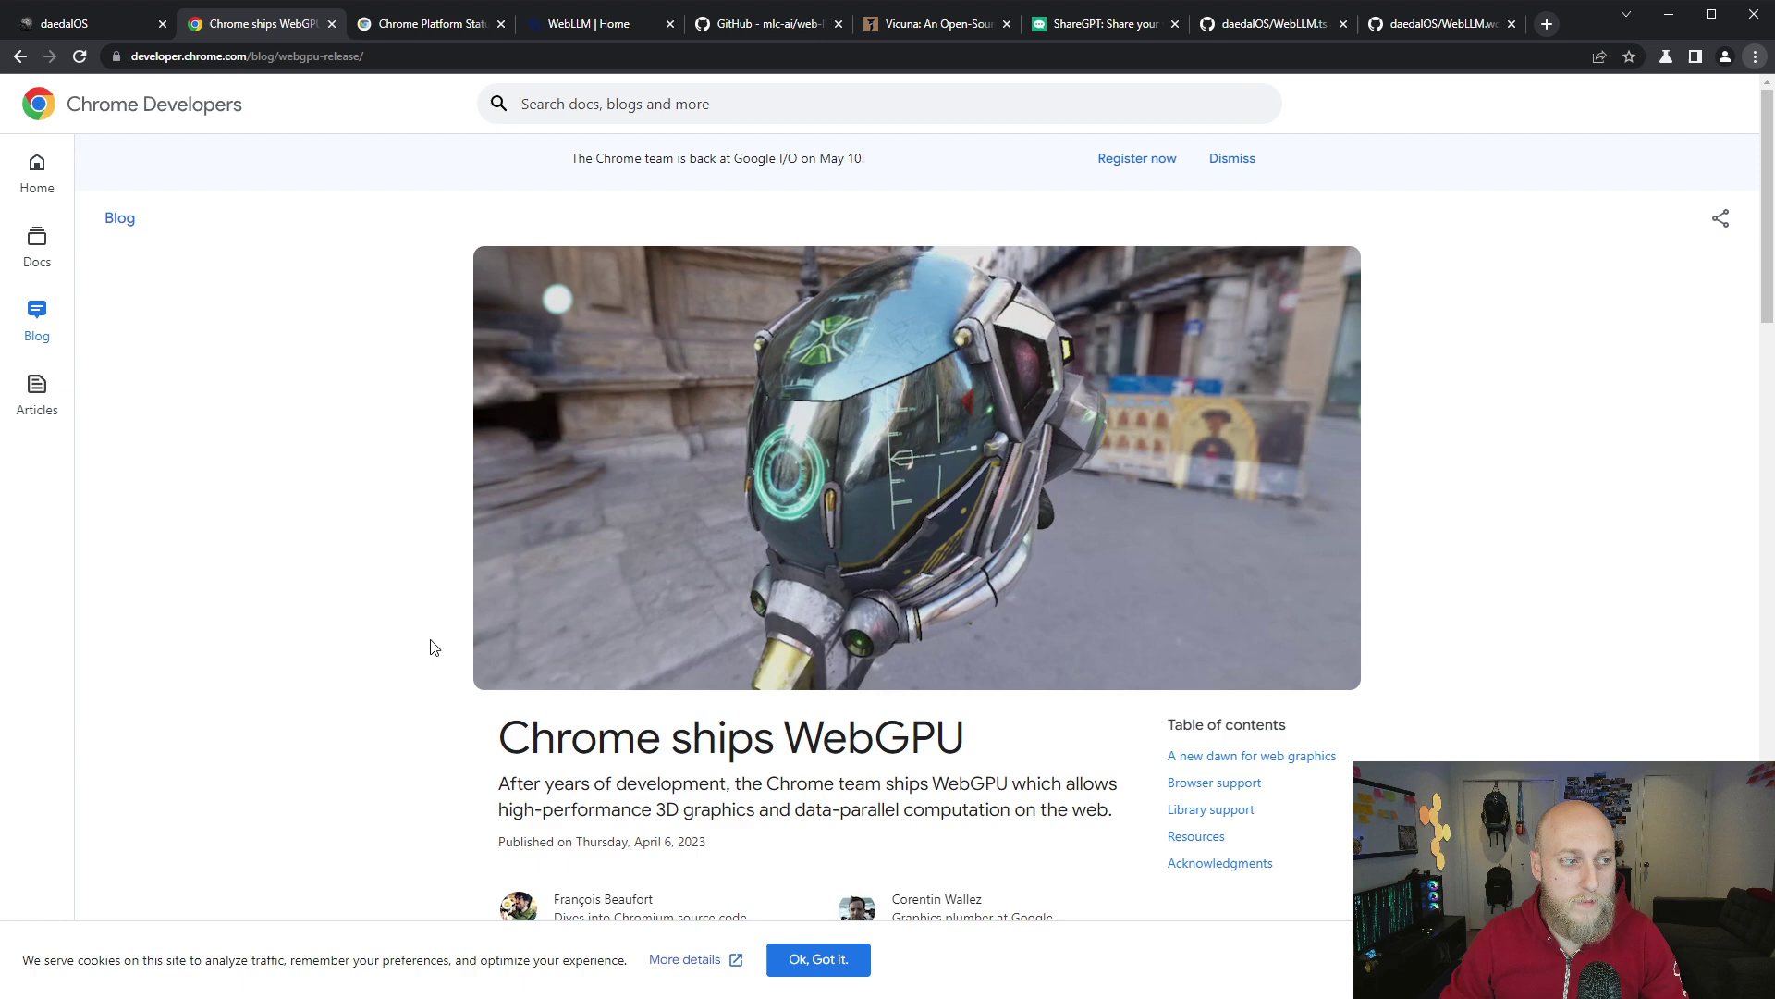
scroll(439, 569, "down", 2)
left_click_drag(779, 524, 976, 532)
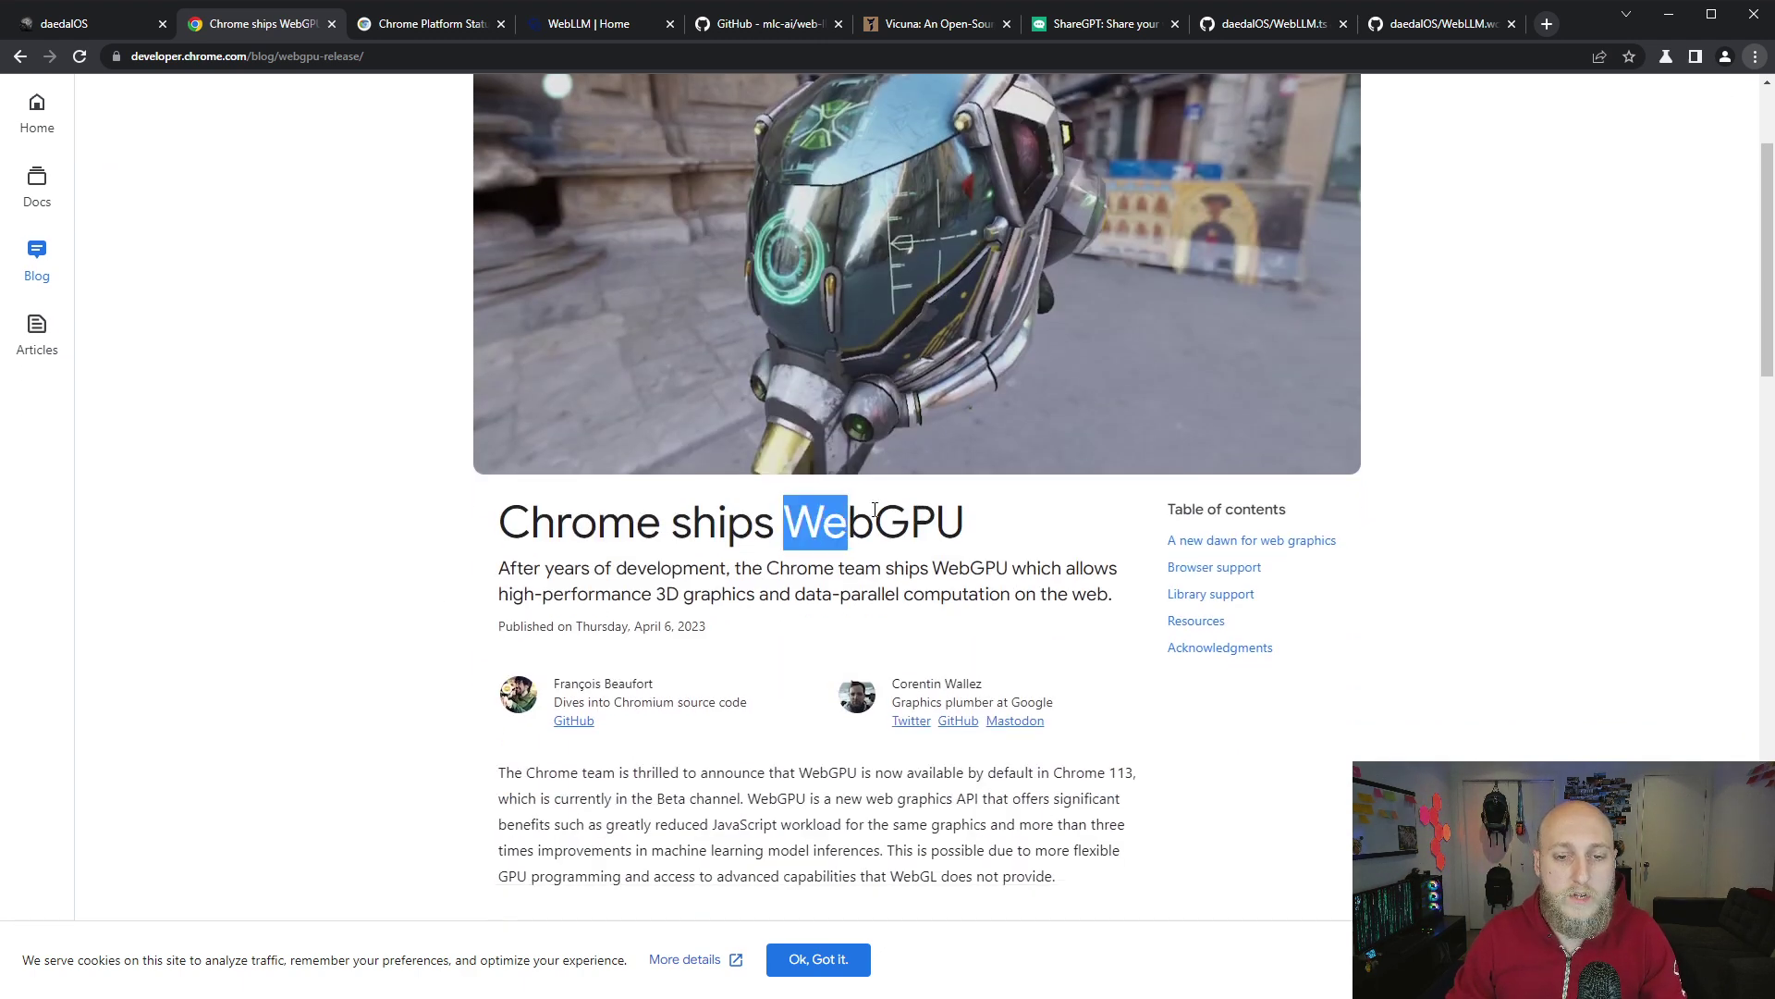
left_click(980, 538)
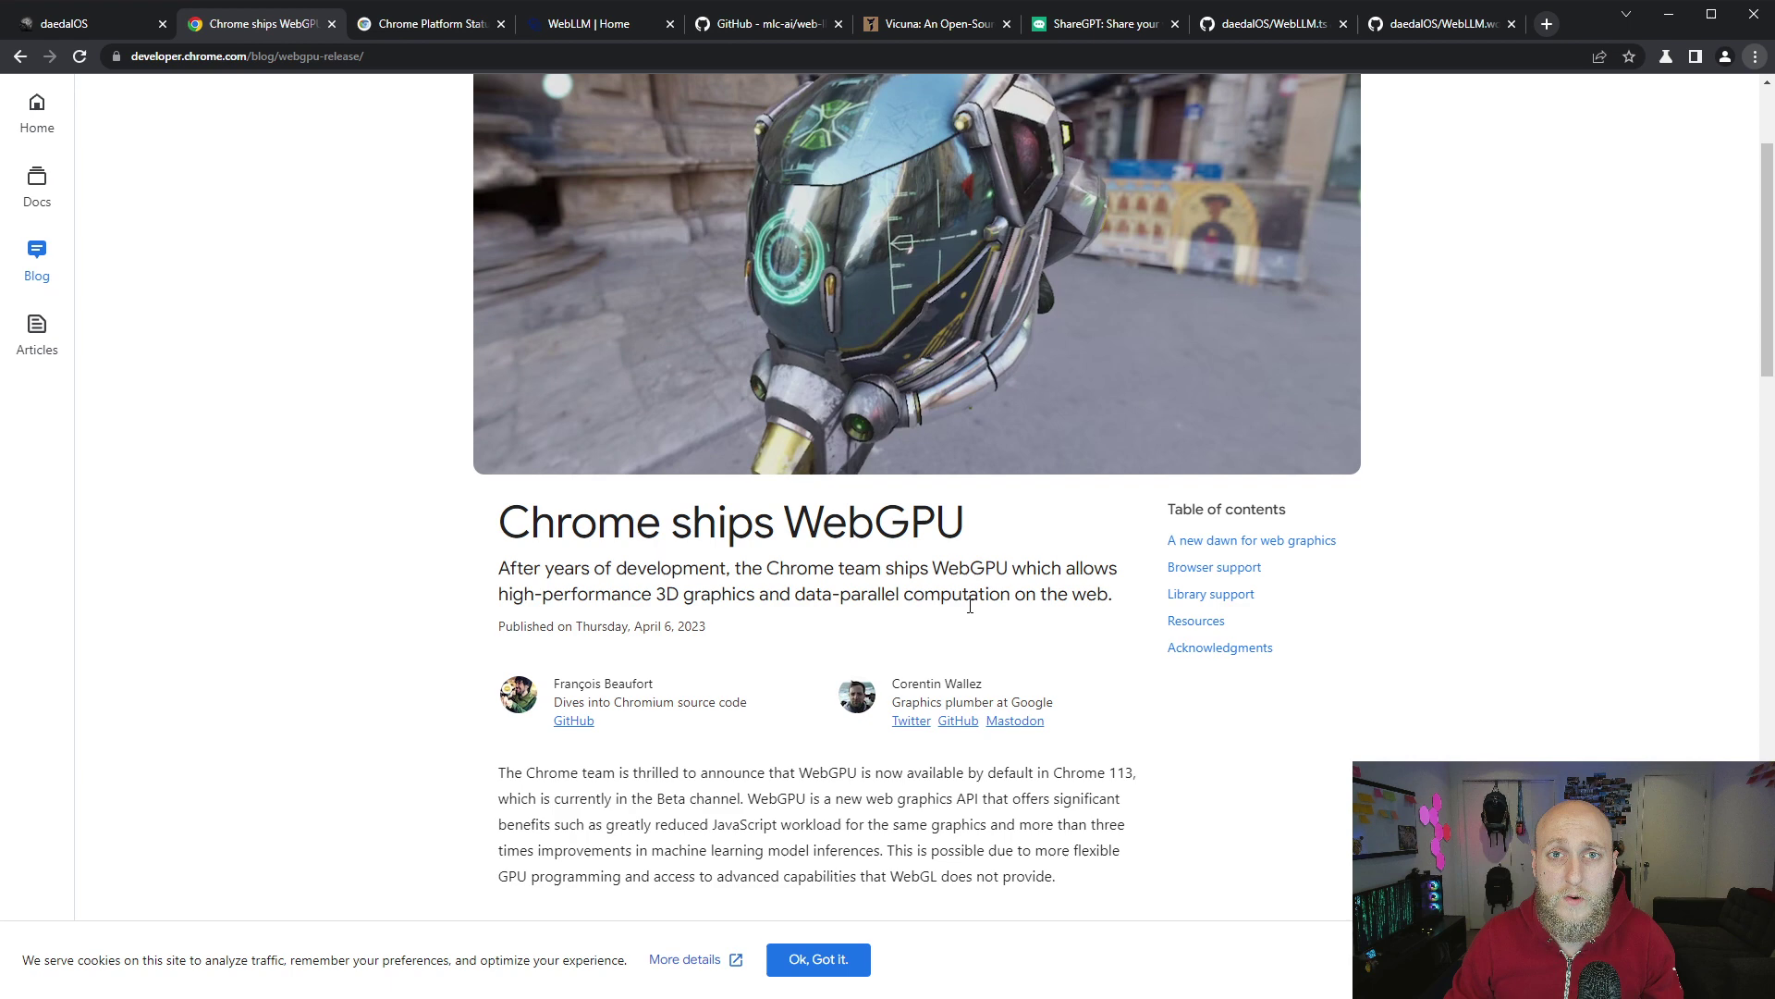
scroll(991, 636, "down", 3)
scroll(1131, 481, "down", 2)
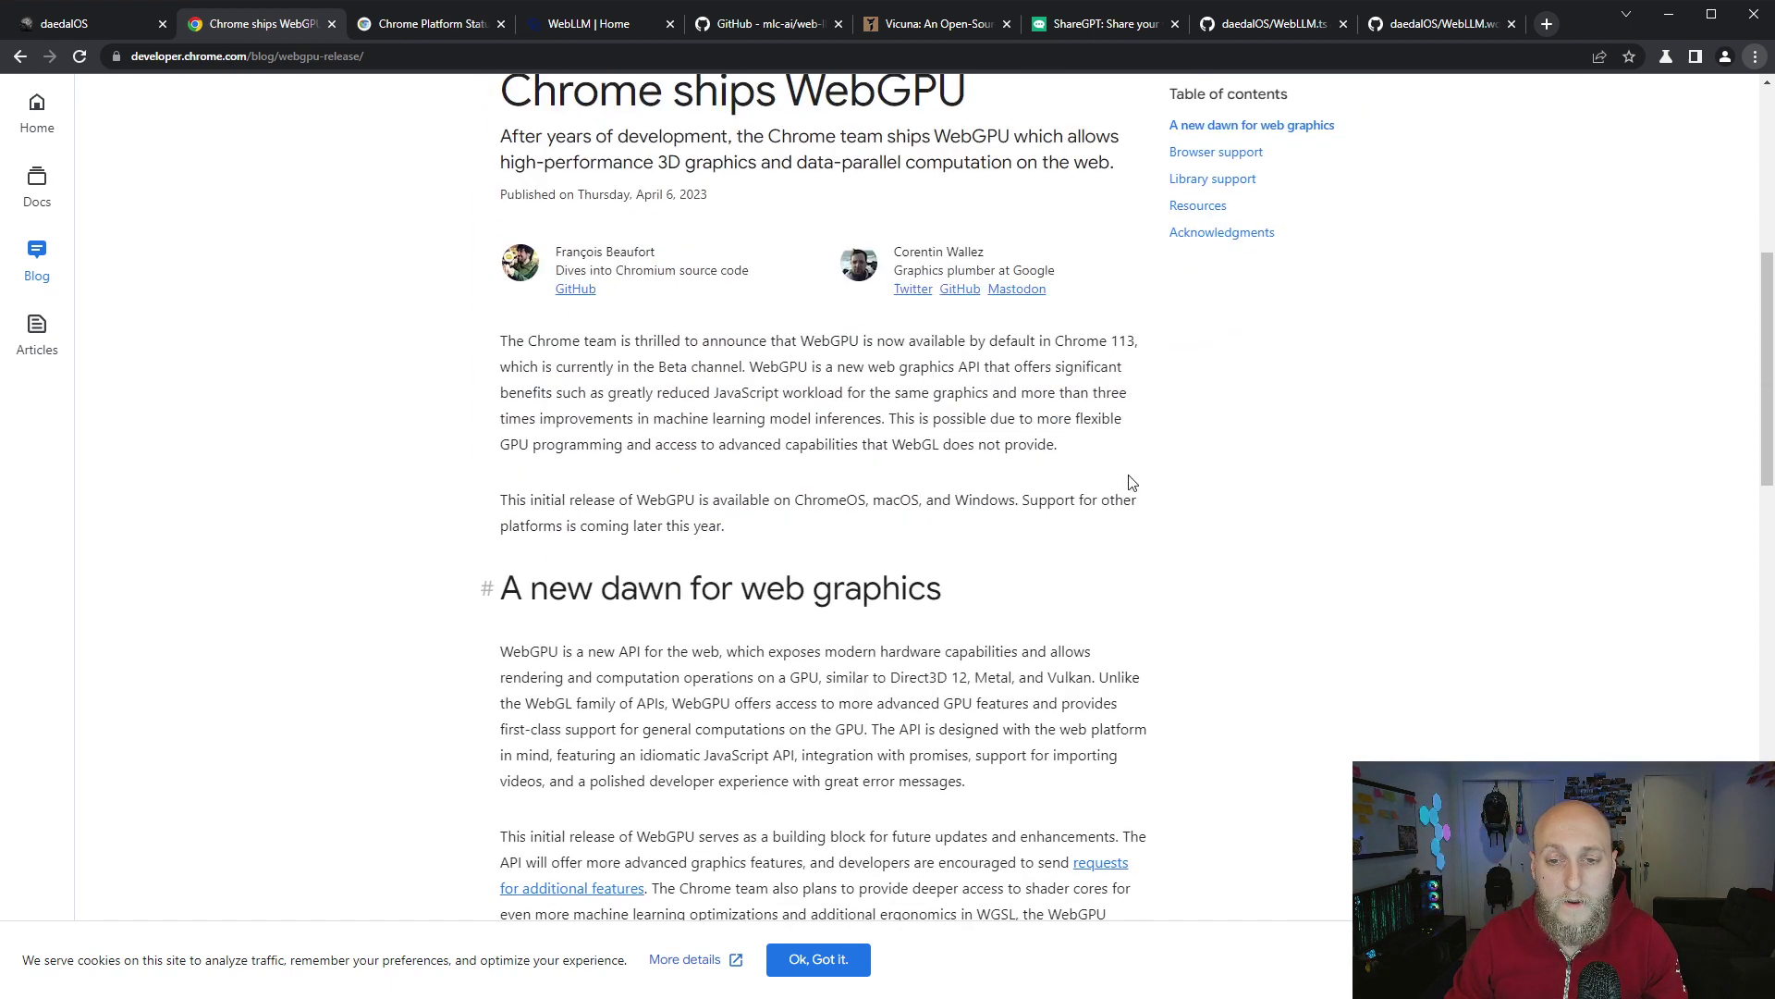
left_click_drag(1056, 340, 1135, 340)
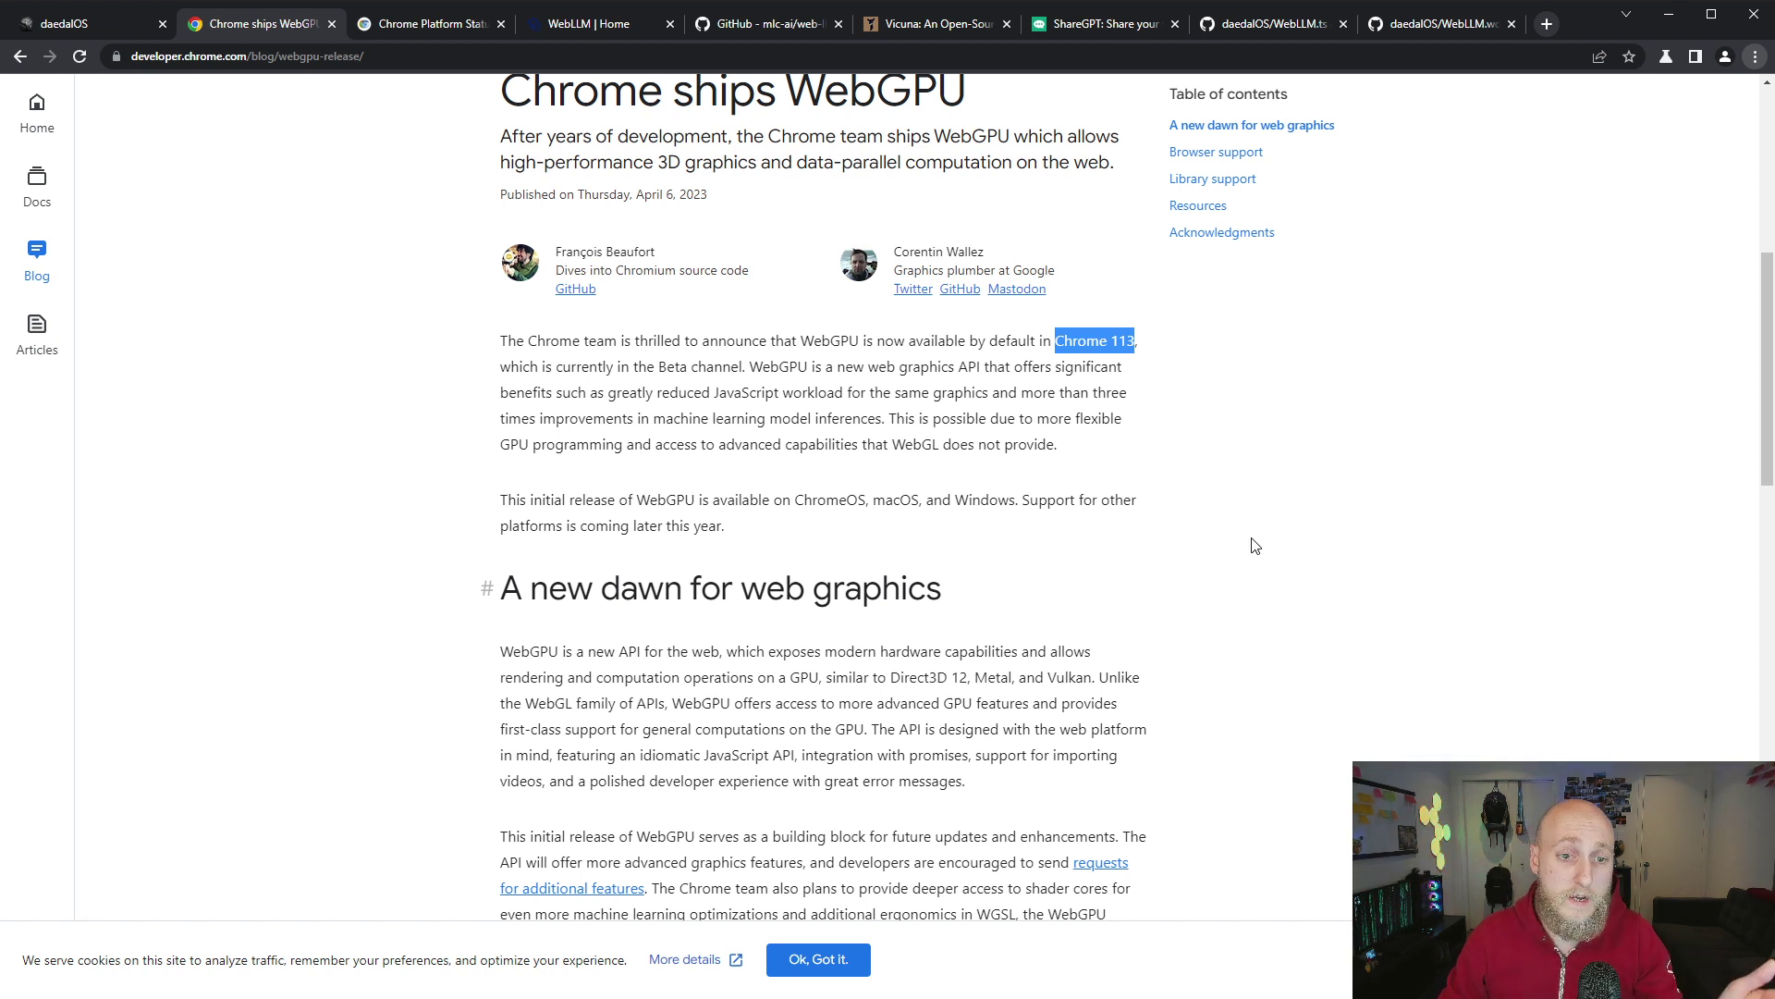
left_click(1262, 569)
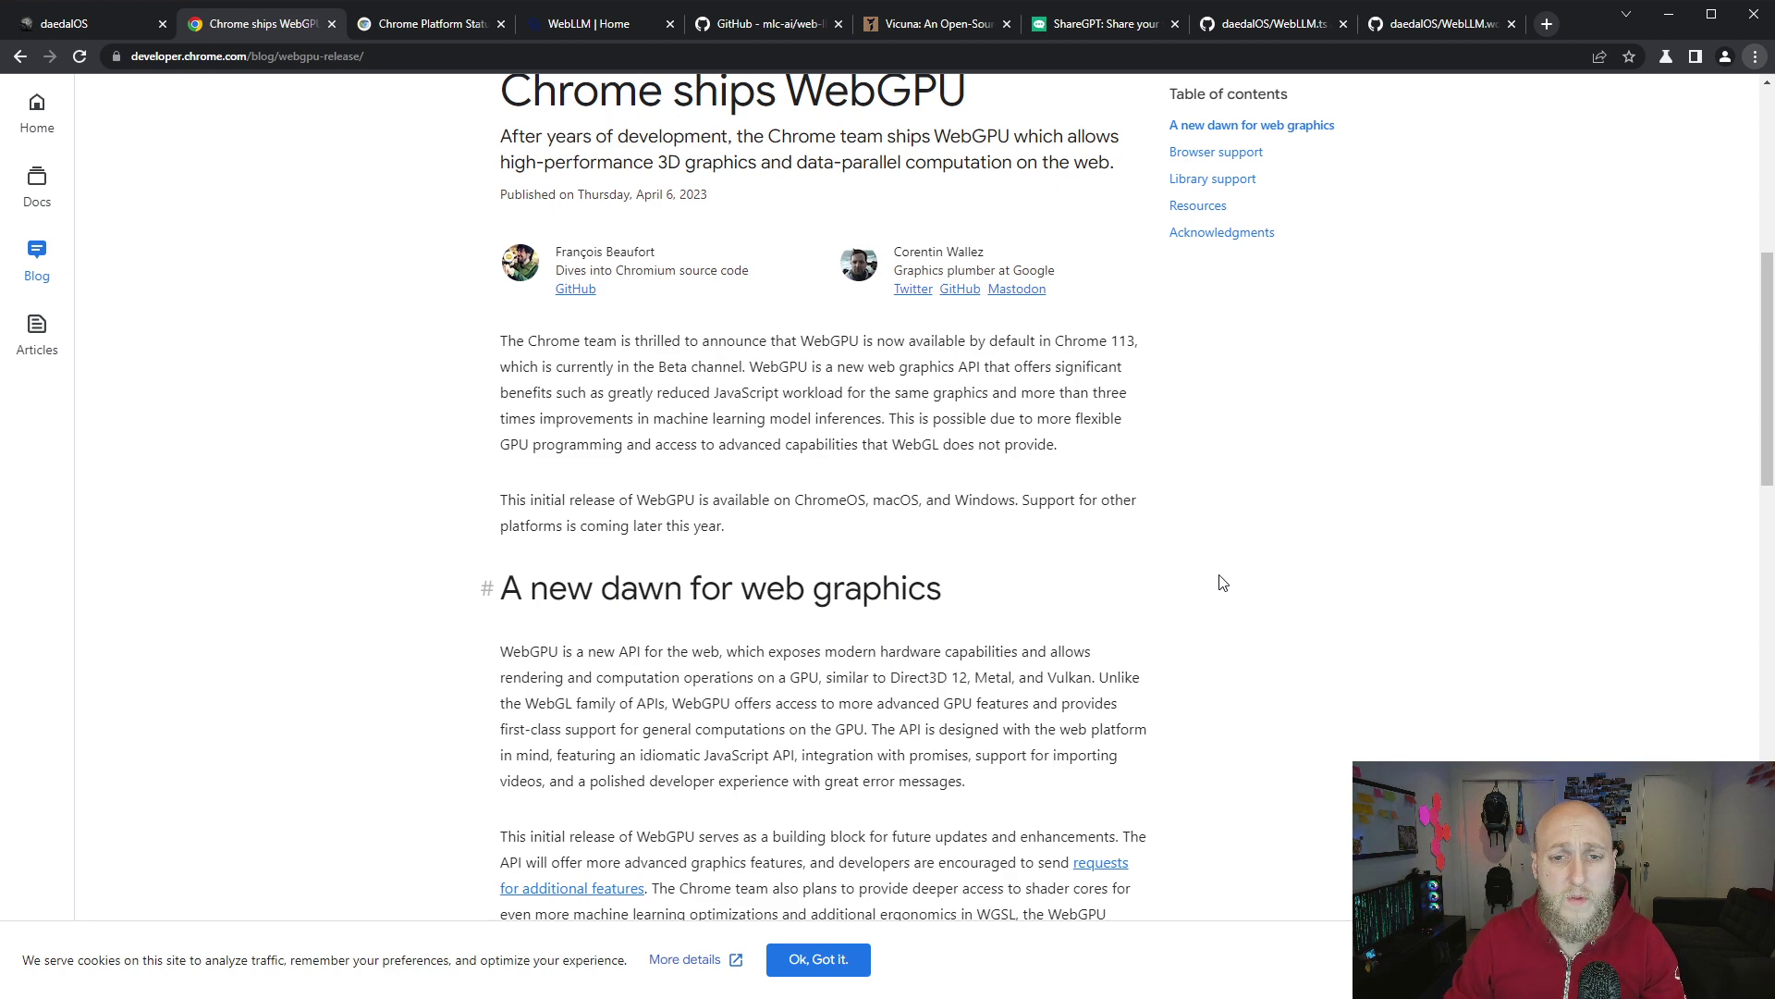
scroll(1223, 582, "down", 3)
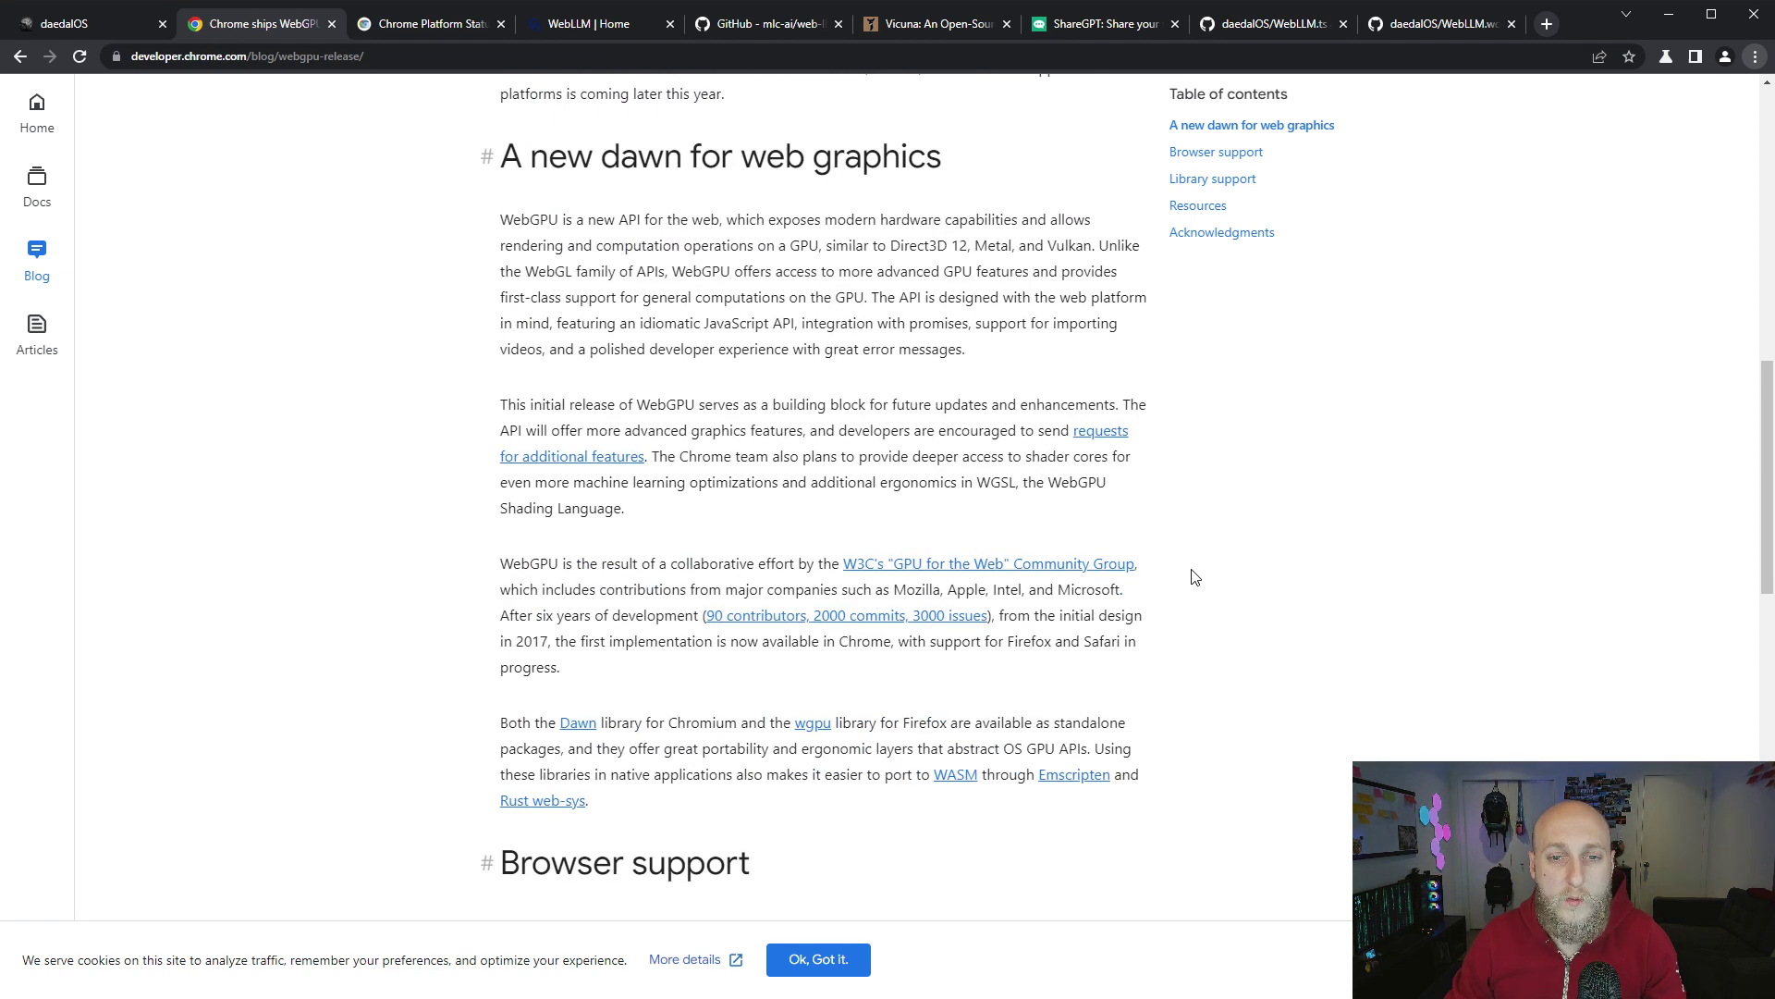
scroll(1193, 576, "down", 5)
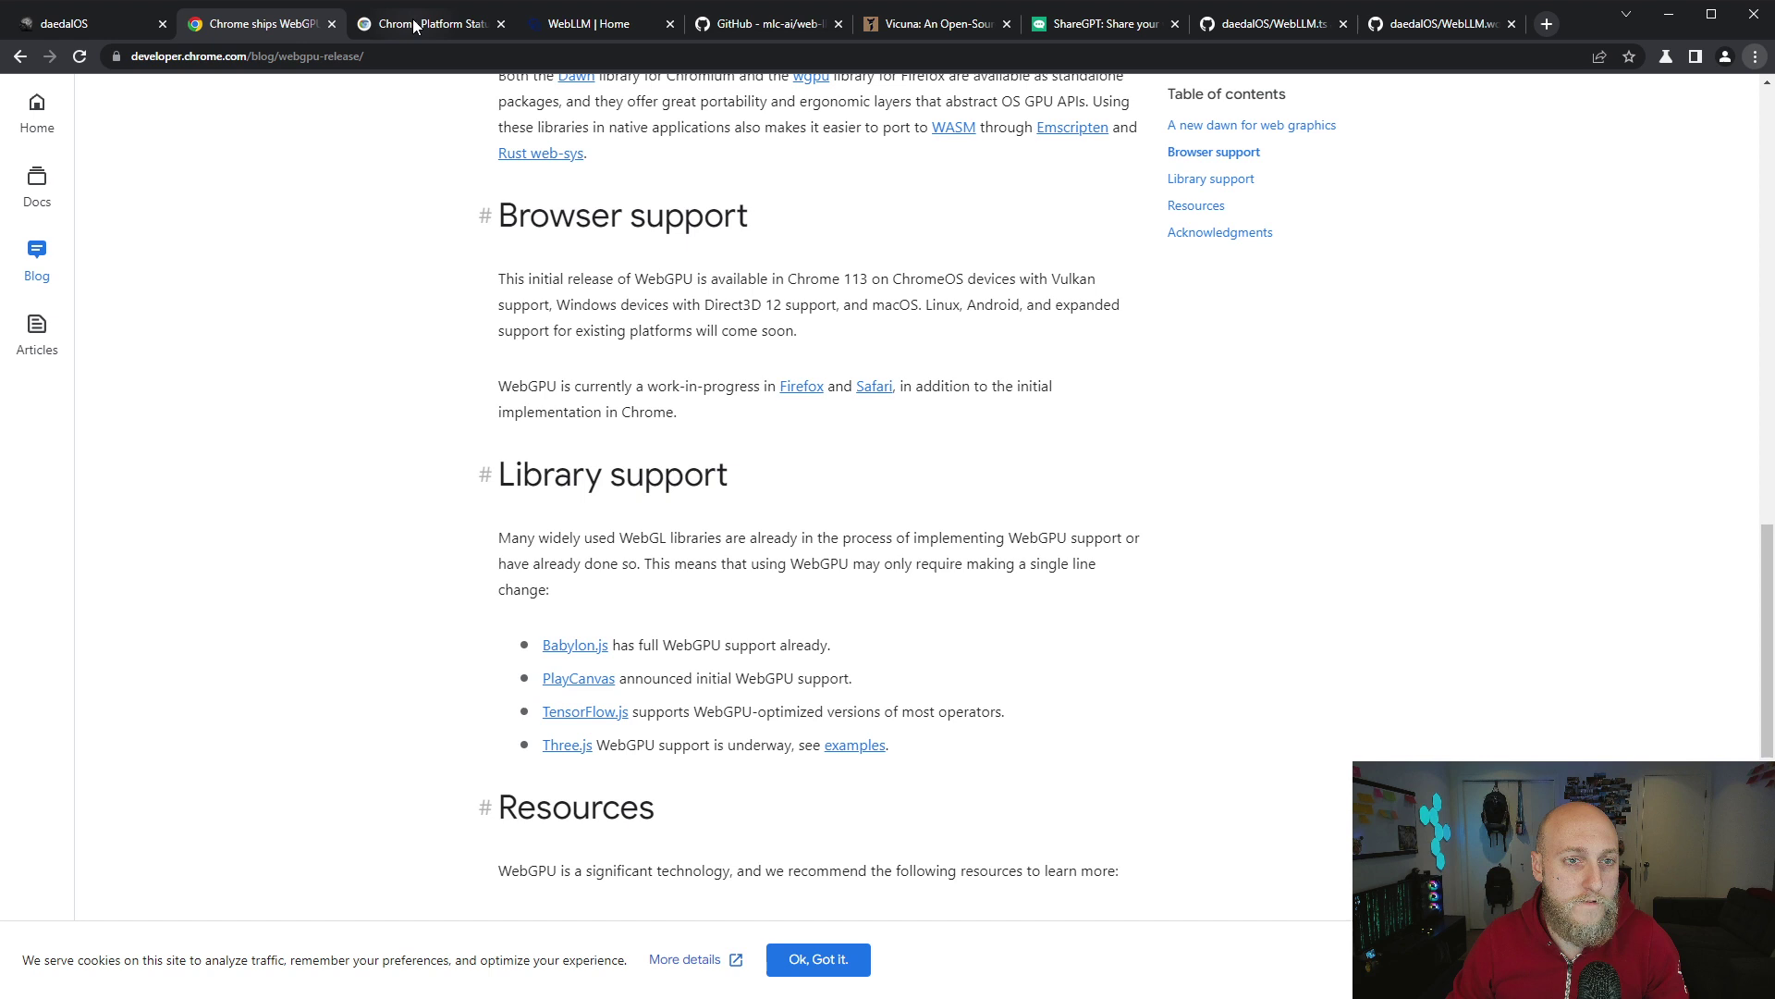
Look over the Chrome 113 release on the Platform Status roadmap, then switch to WebLLM's home page
left_click(416, 24)
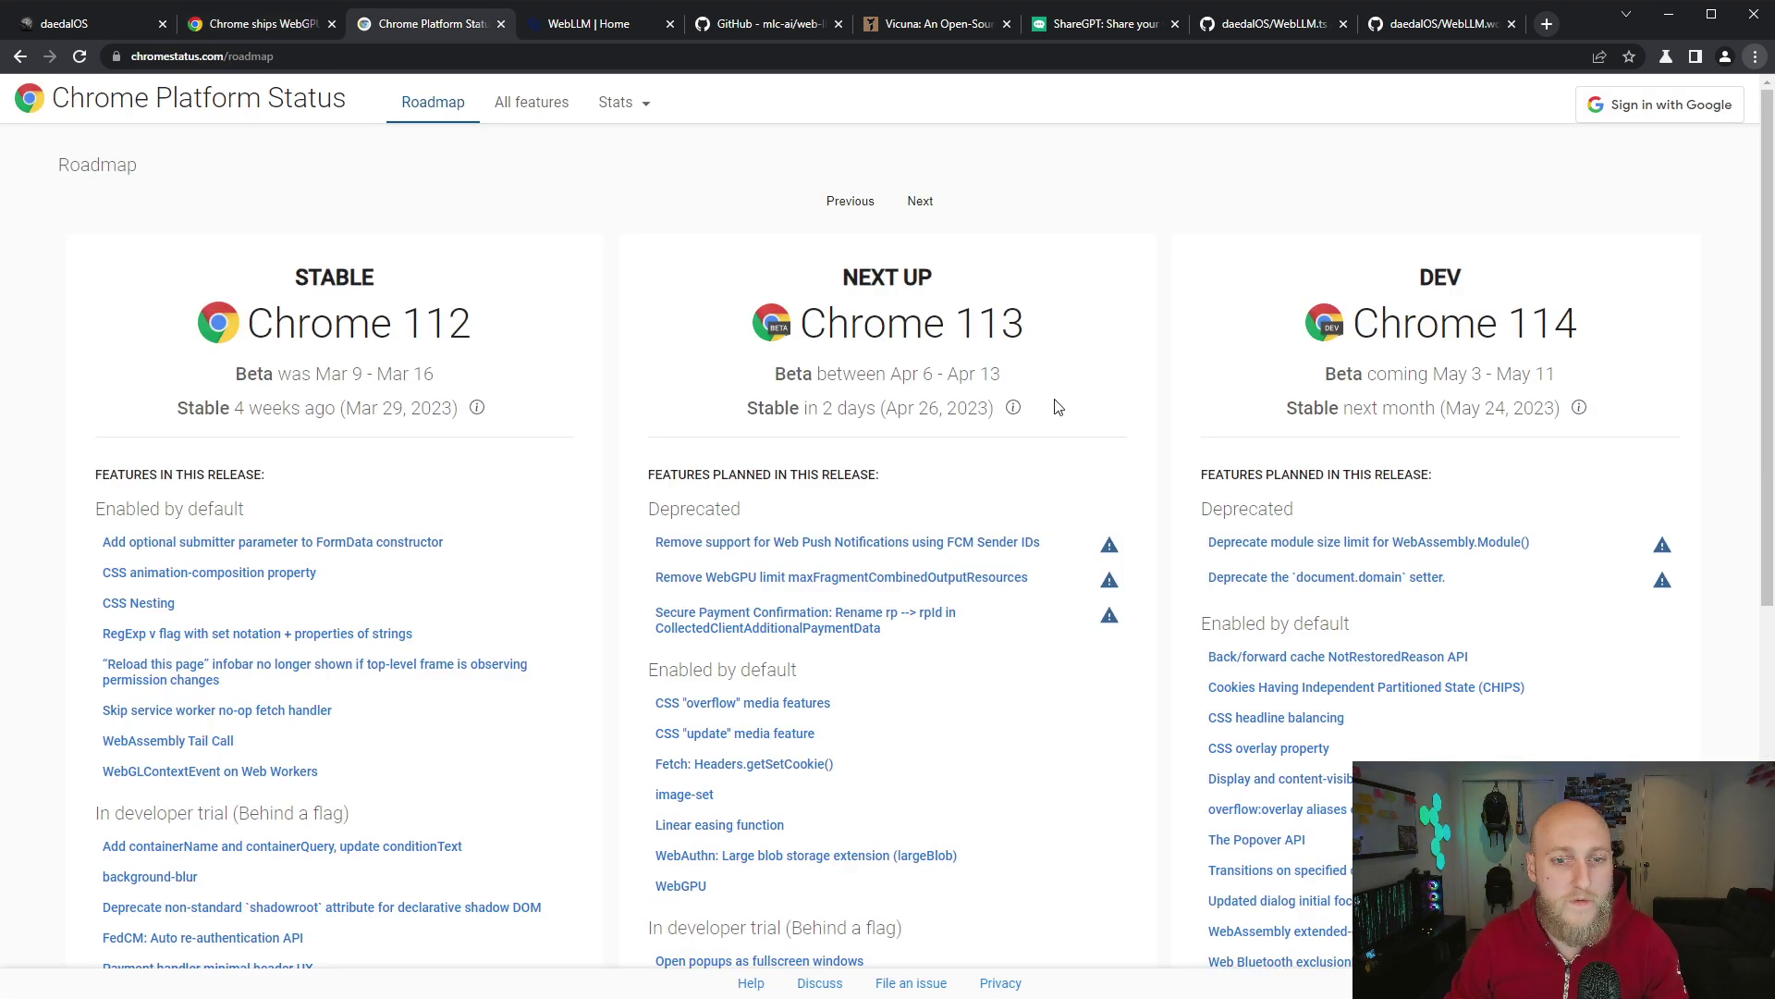
left_click_drag(1025, 329, 786, 337)
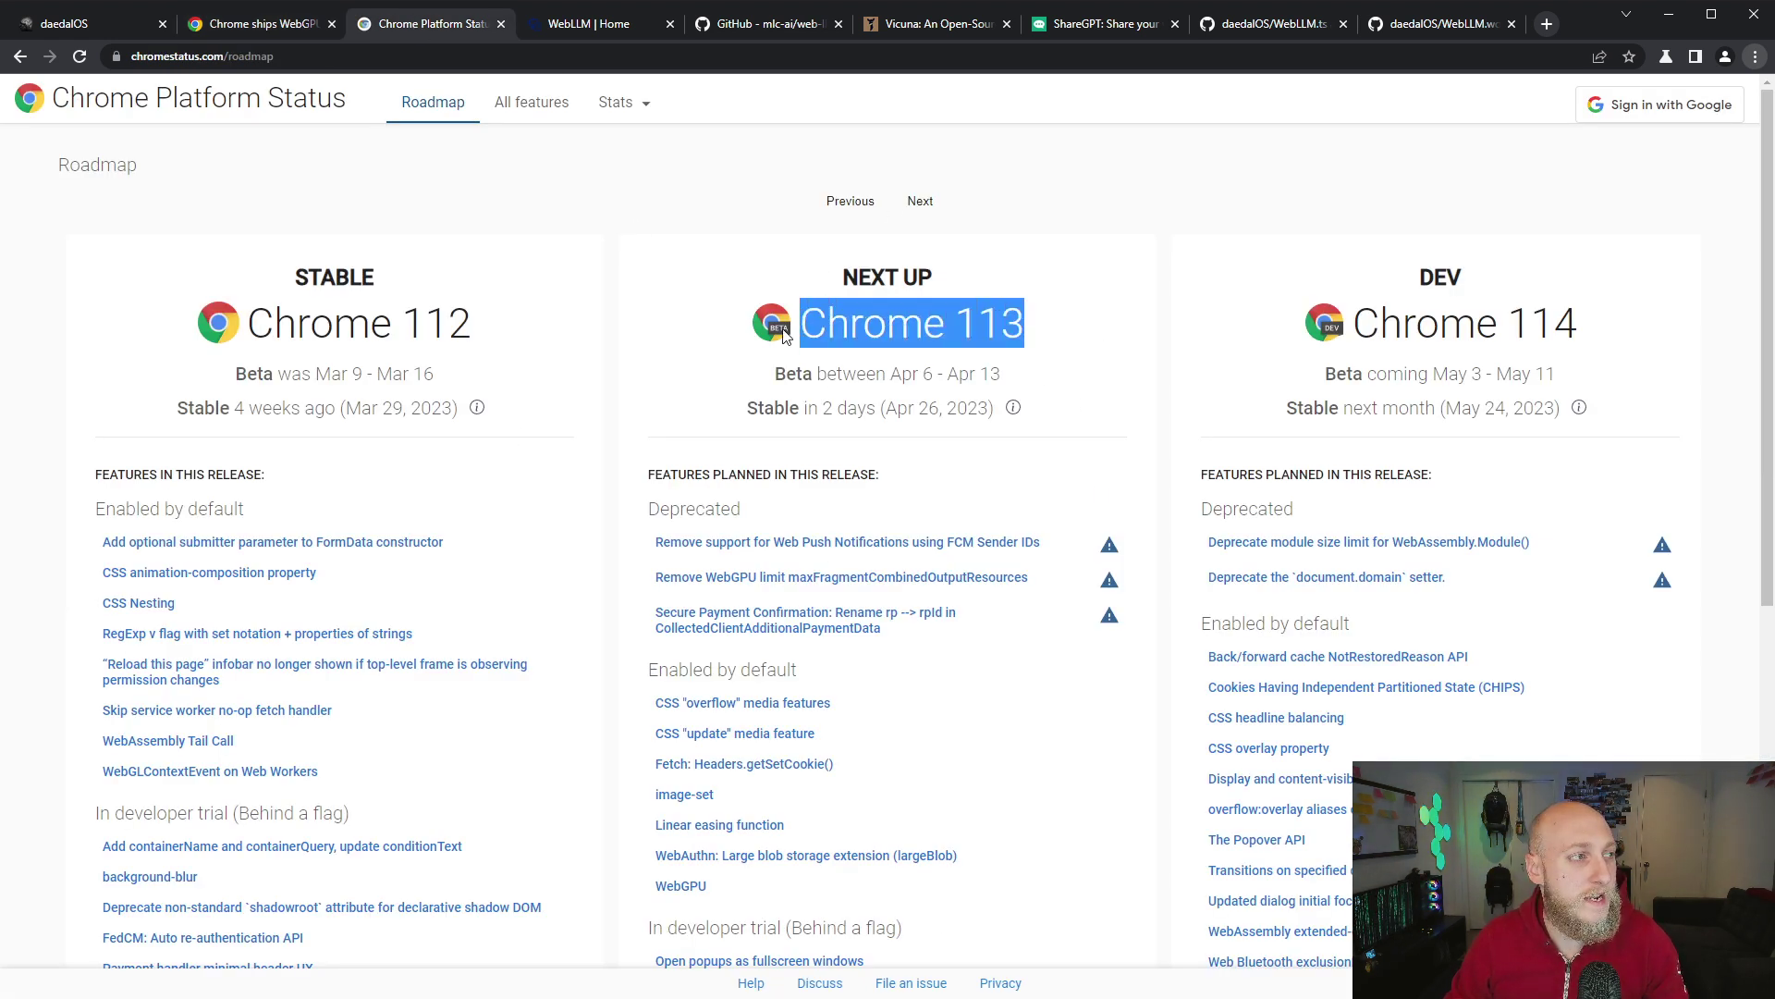
double_click(853, 410)
left_click(941, 426)
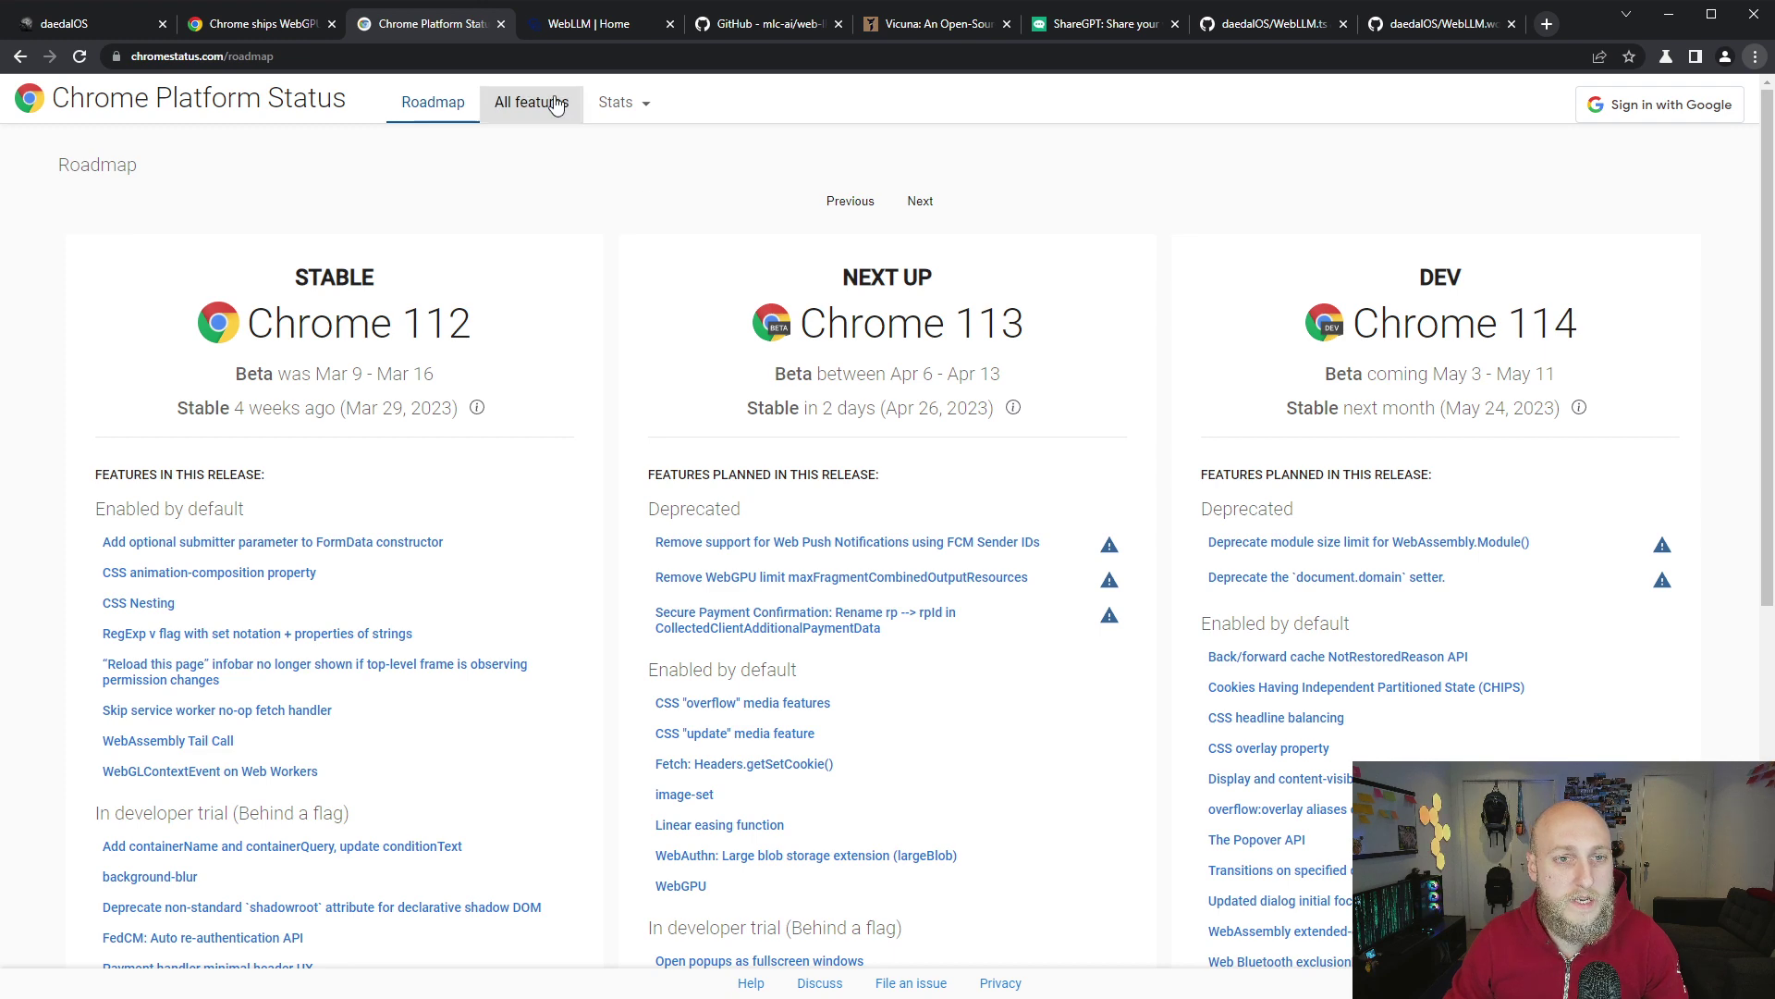
left_click(566, 24)
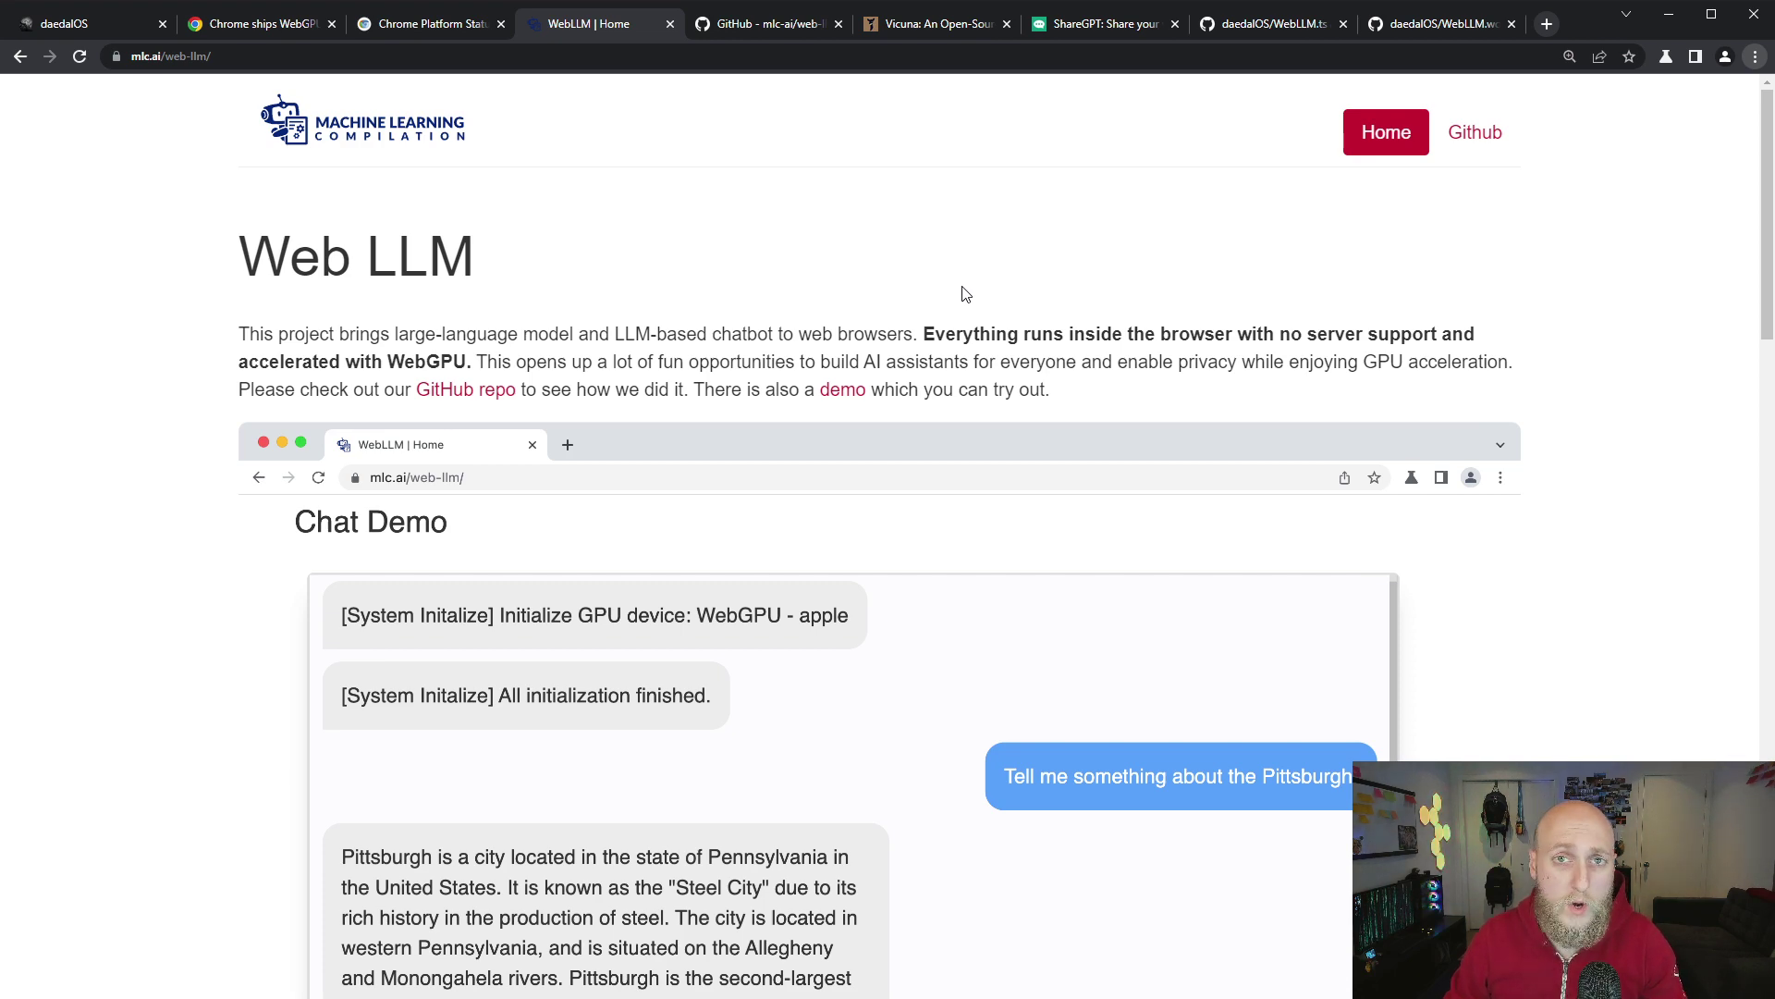
scroll(991, 290, "down", 2)
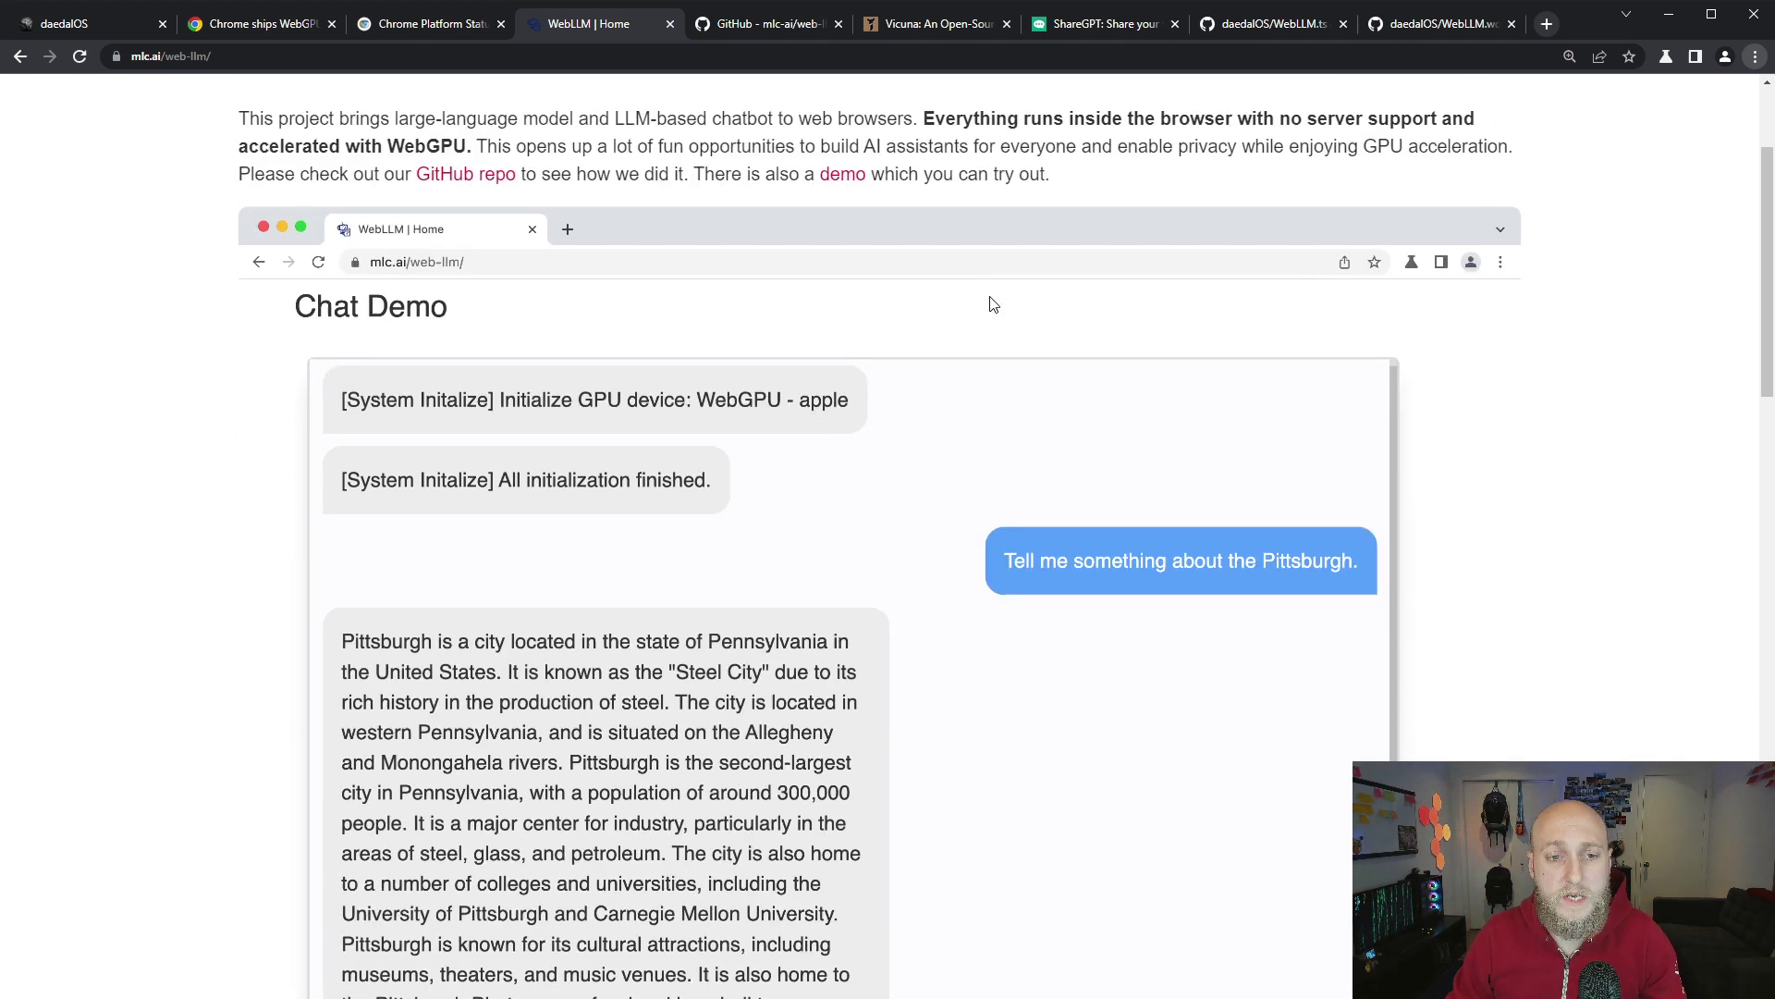
scroll(1064, 493, "down", 2)
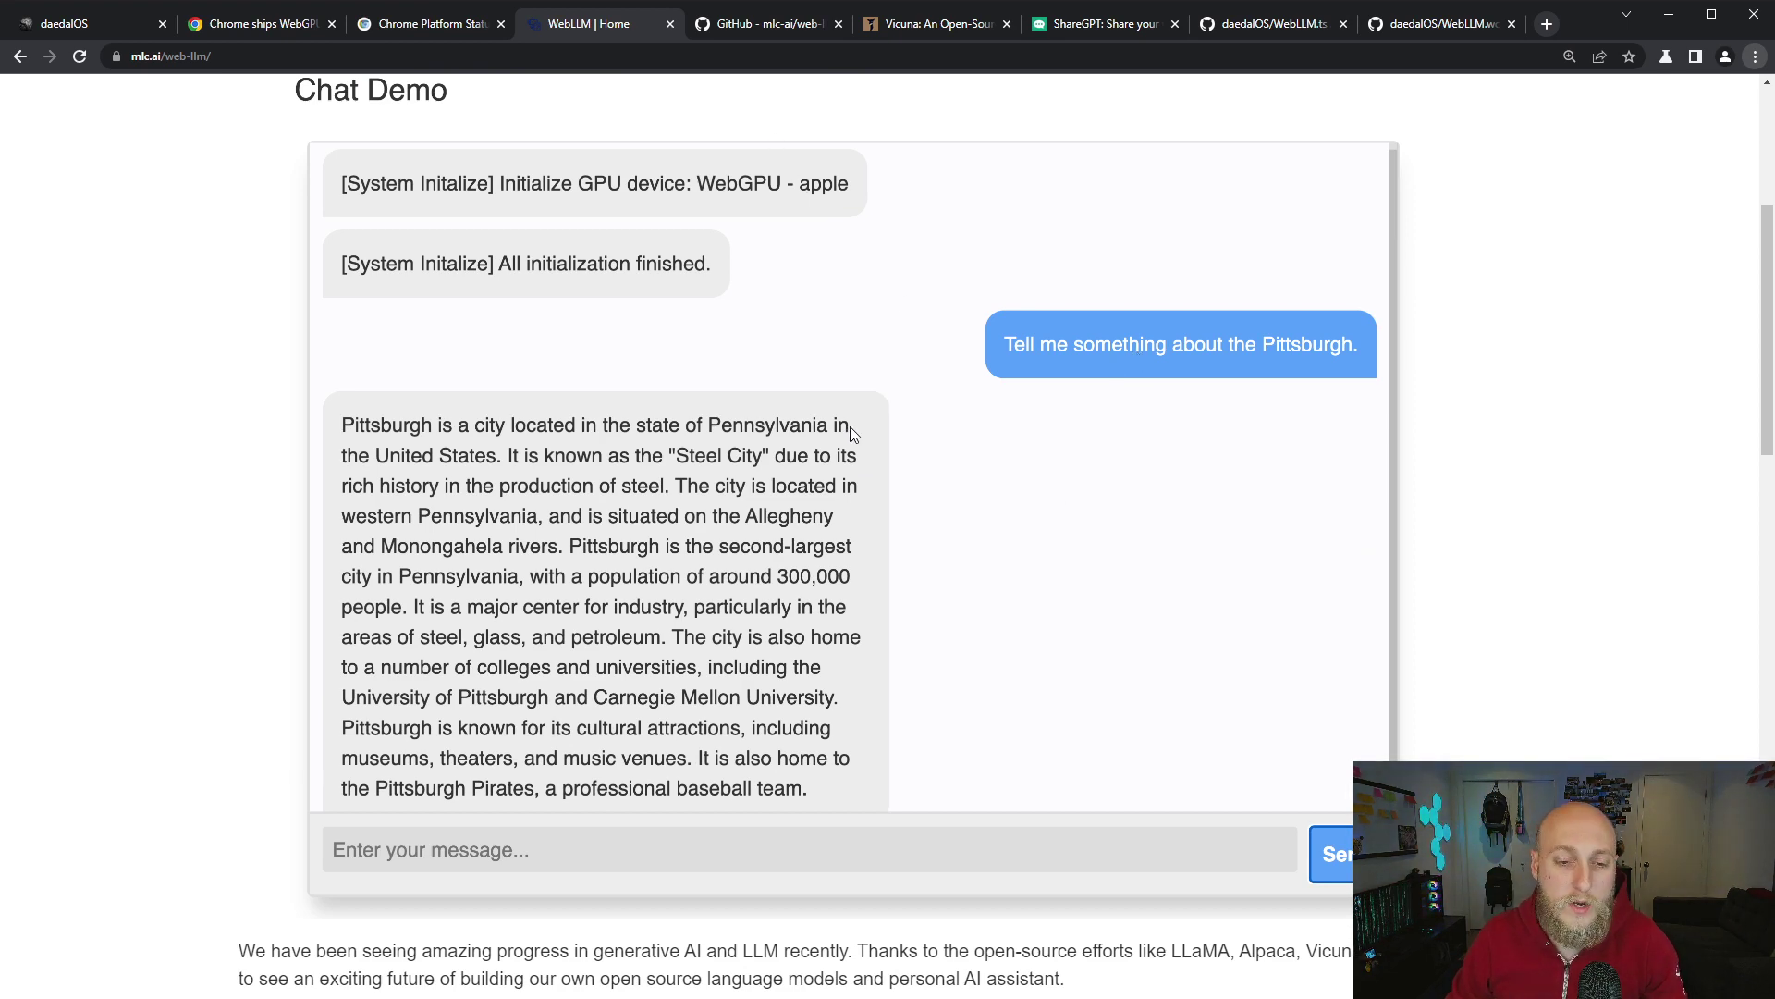
scroll(850, 426, "down", 3)
scroll(891, 441, "down", 2)
scroll(890, 441, "down", 3)
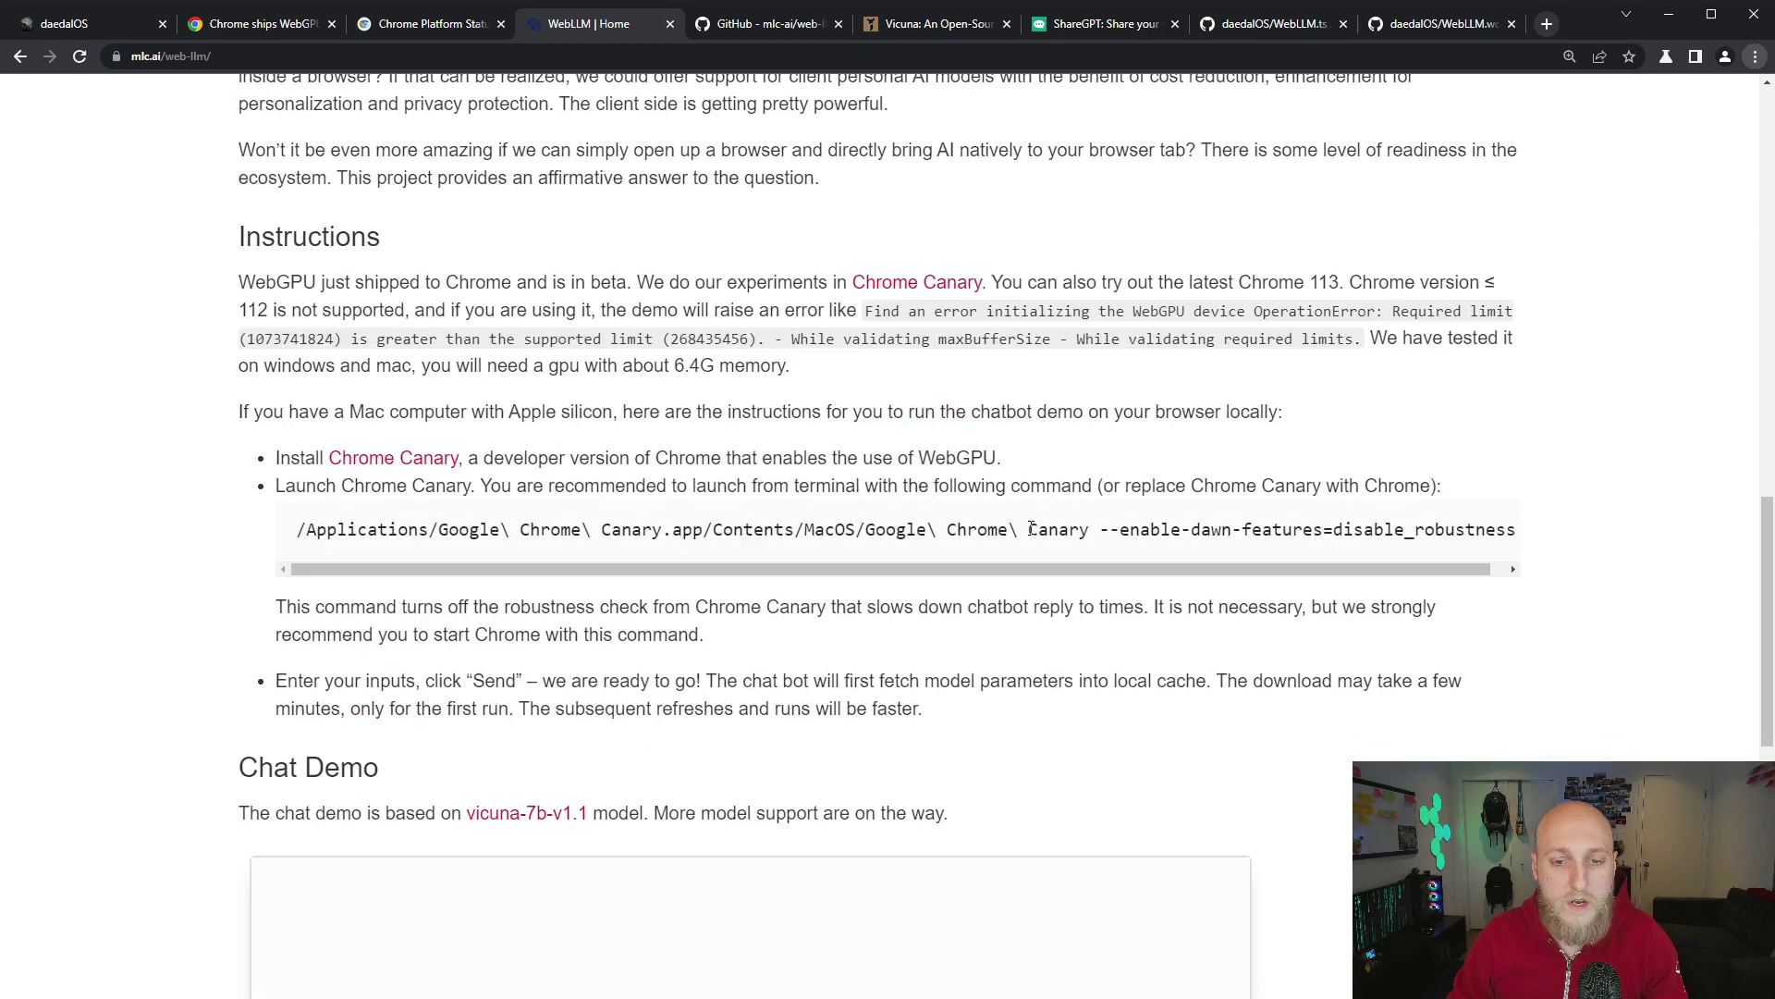
scroll(1029, 525, "down", 3)
scroll(990, 467, "down", 3)
scroll(971, 625, "up", 5)
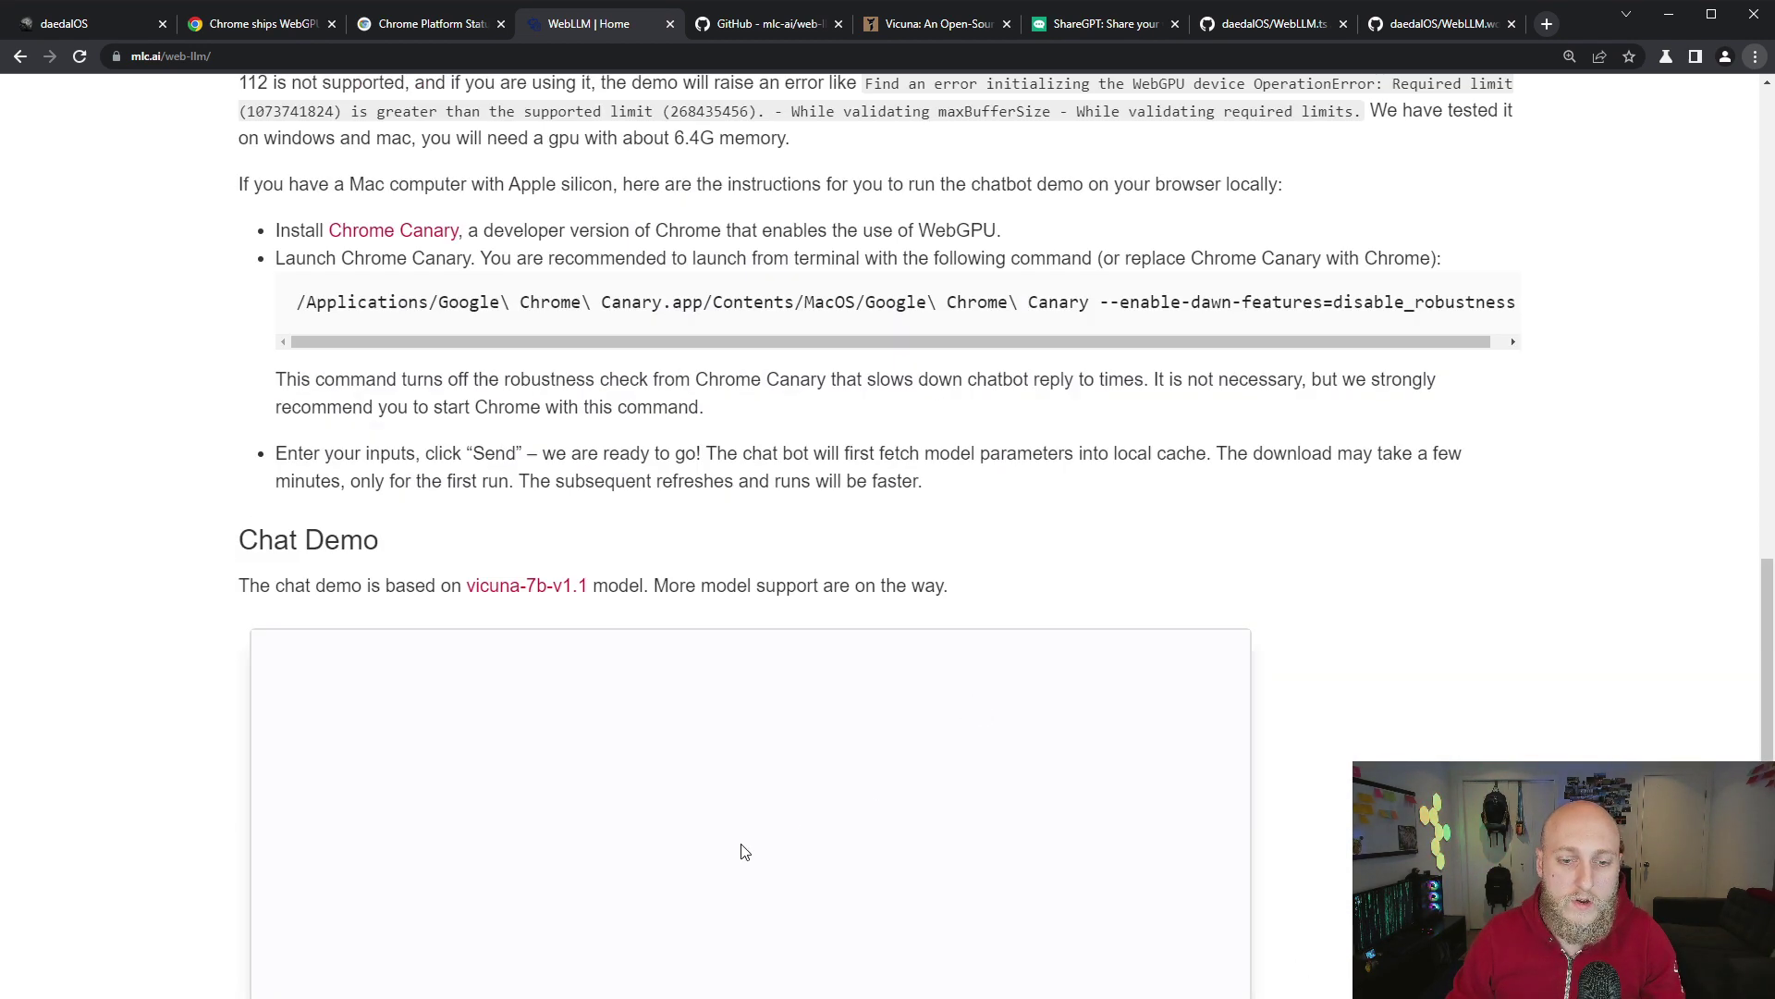
scroll(743, 850, "down", 4)
scroll(631, 640, "up", 5)
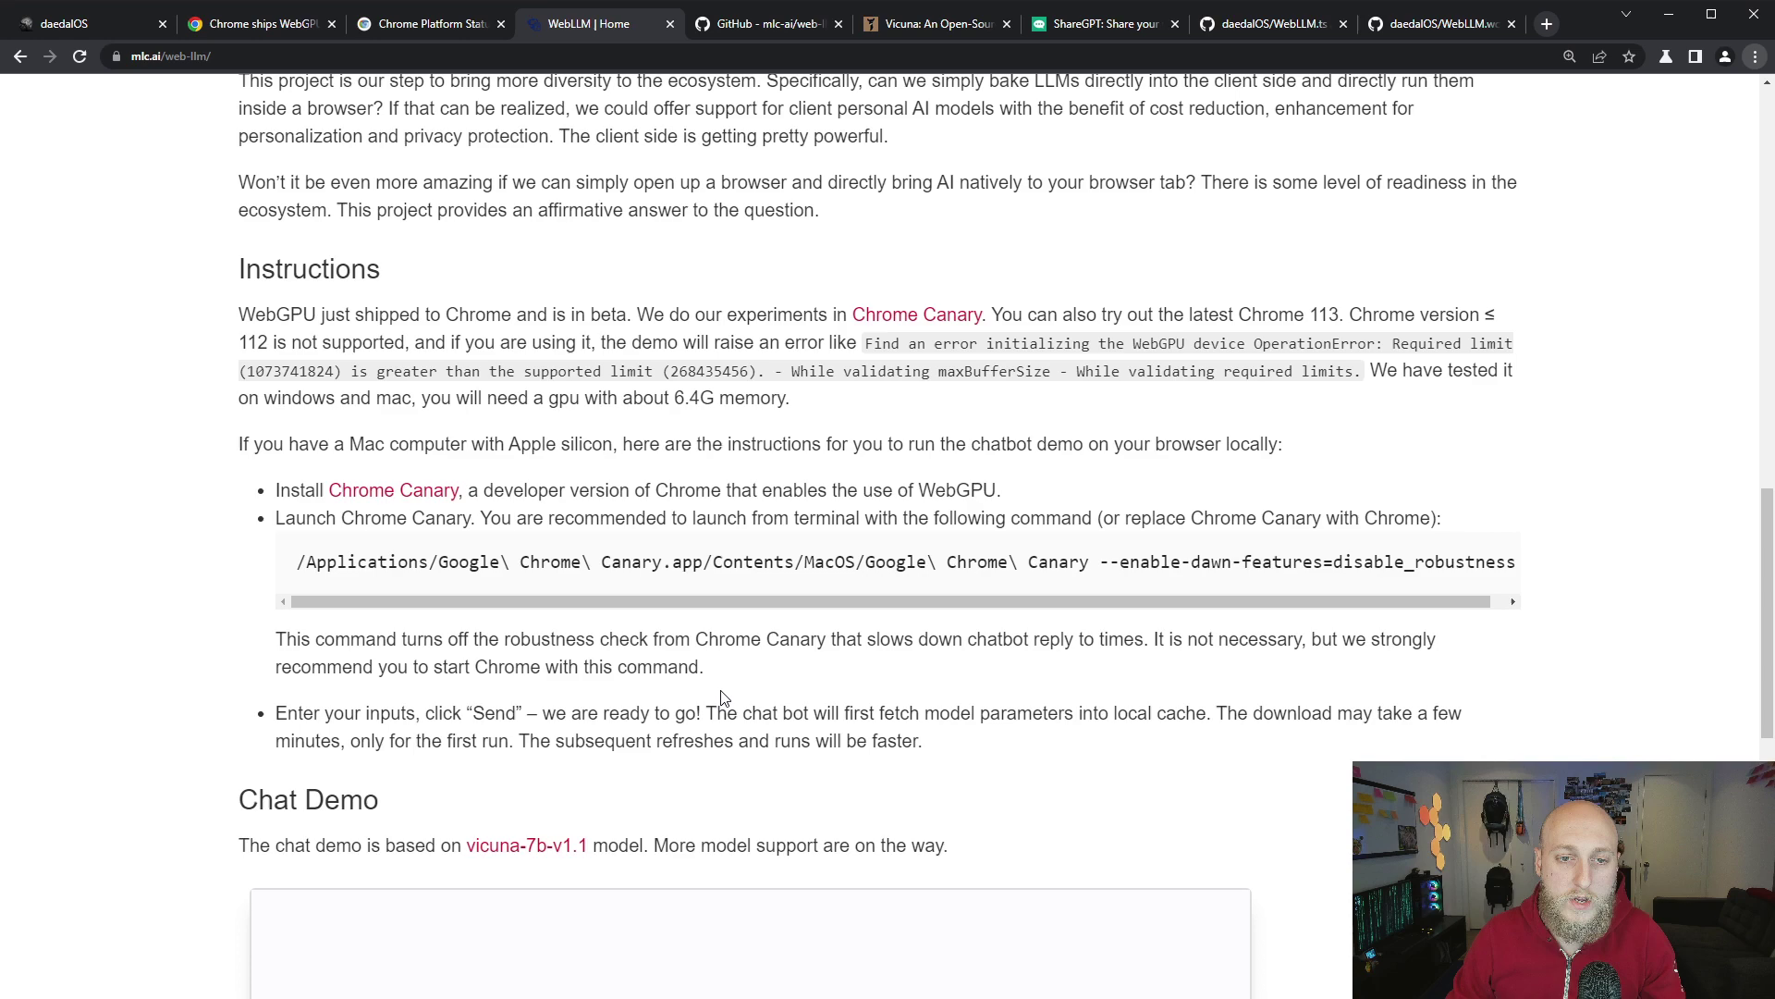
scroll(721, 611, "up", 5)
scroll(777, 597, "up", 4)
scroll(806, 596, "up", 2)
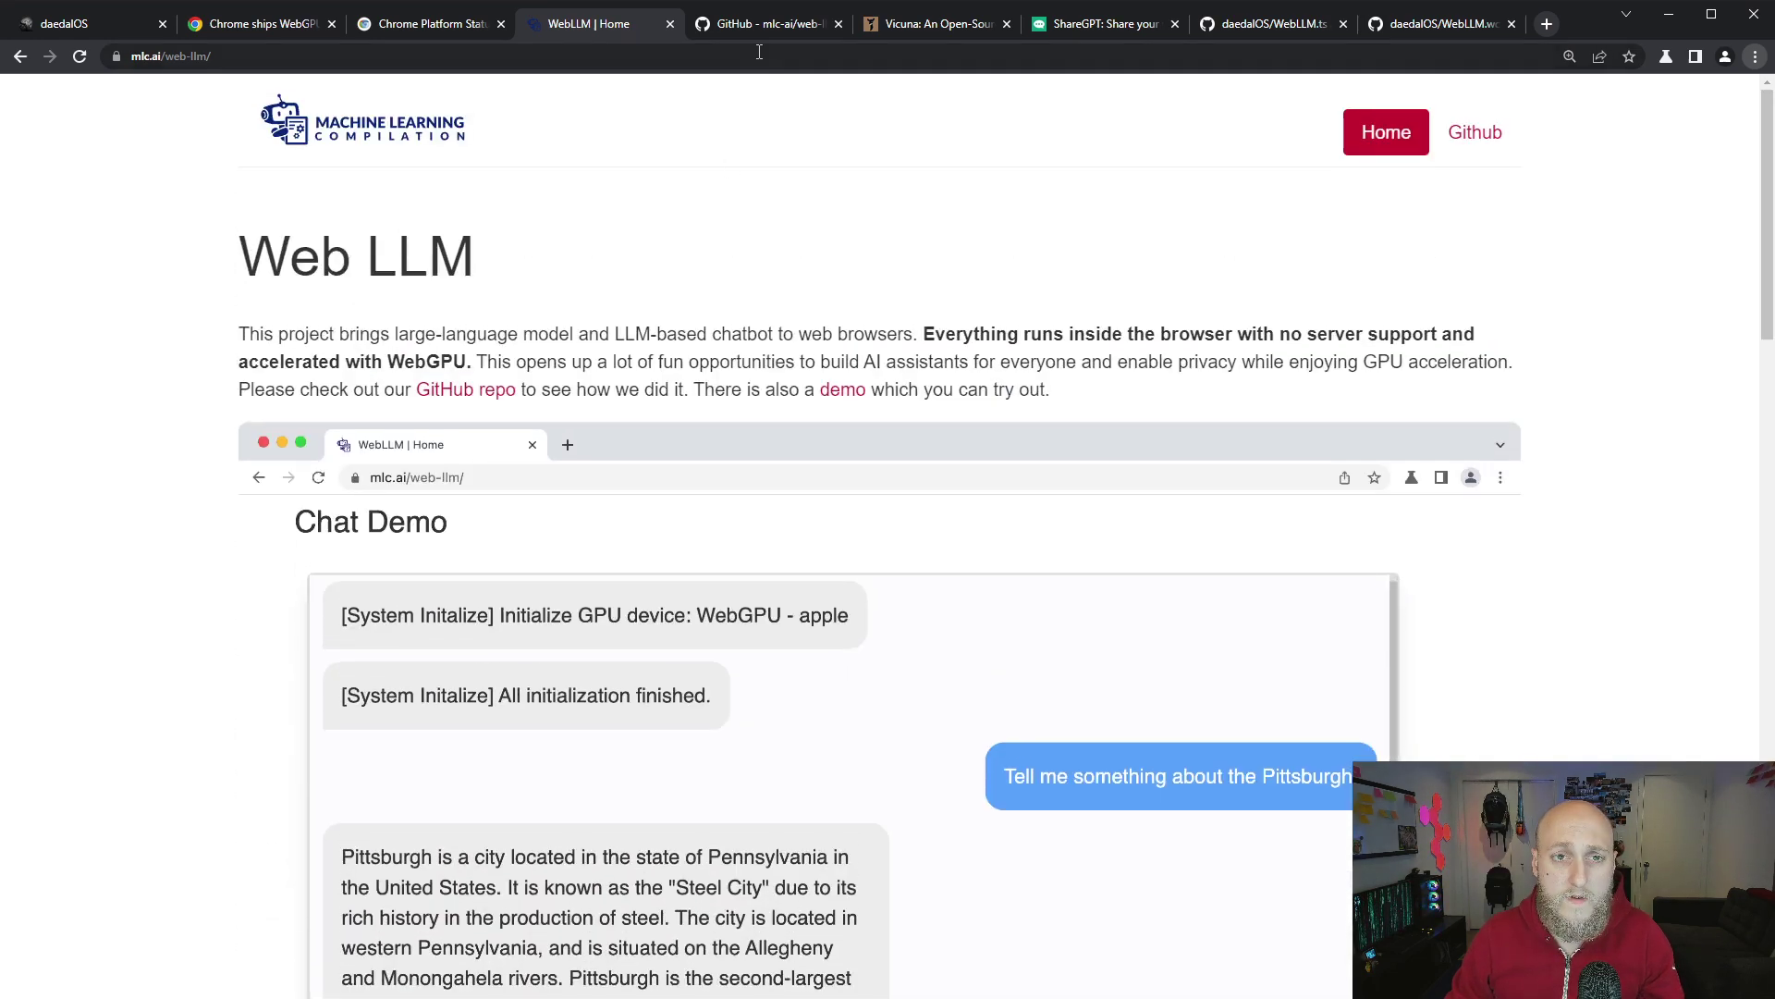
In the web-llm repository, browse the gh-pages branch's docs/dist folder
left_click(775, 24)
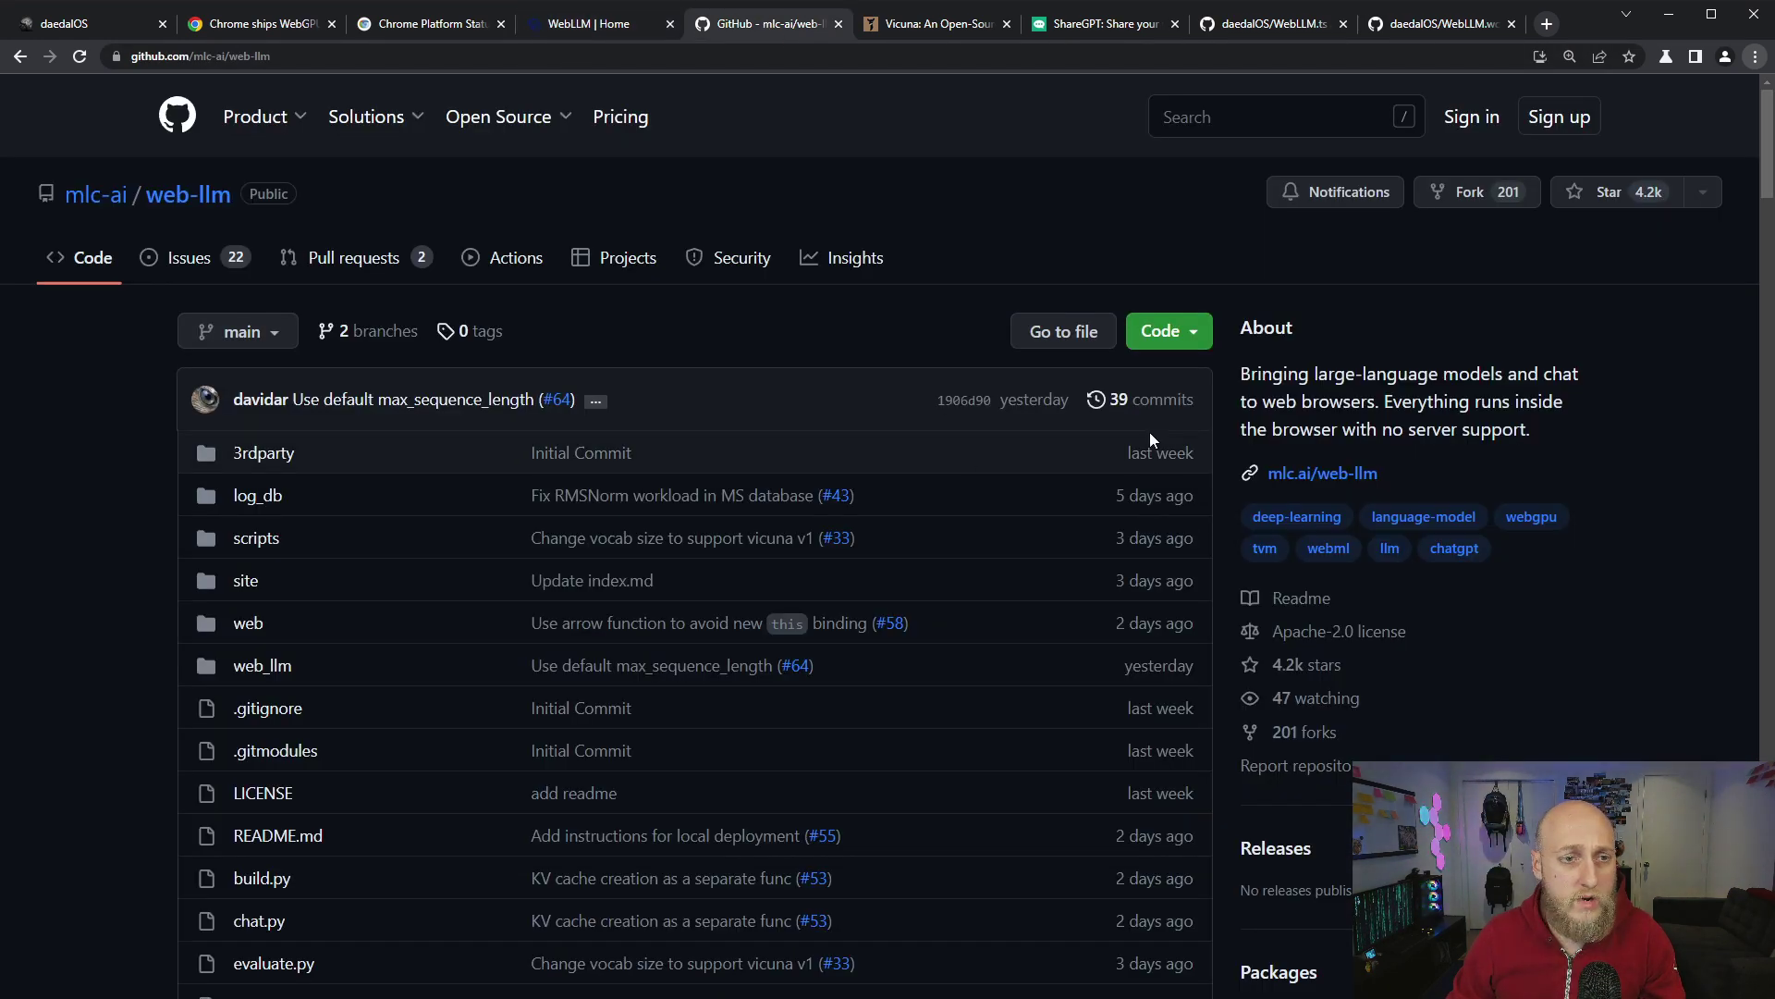
scroll(1150, 431, "down", 3)
scroll(895, 613, "up", 3)
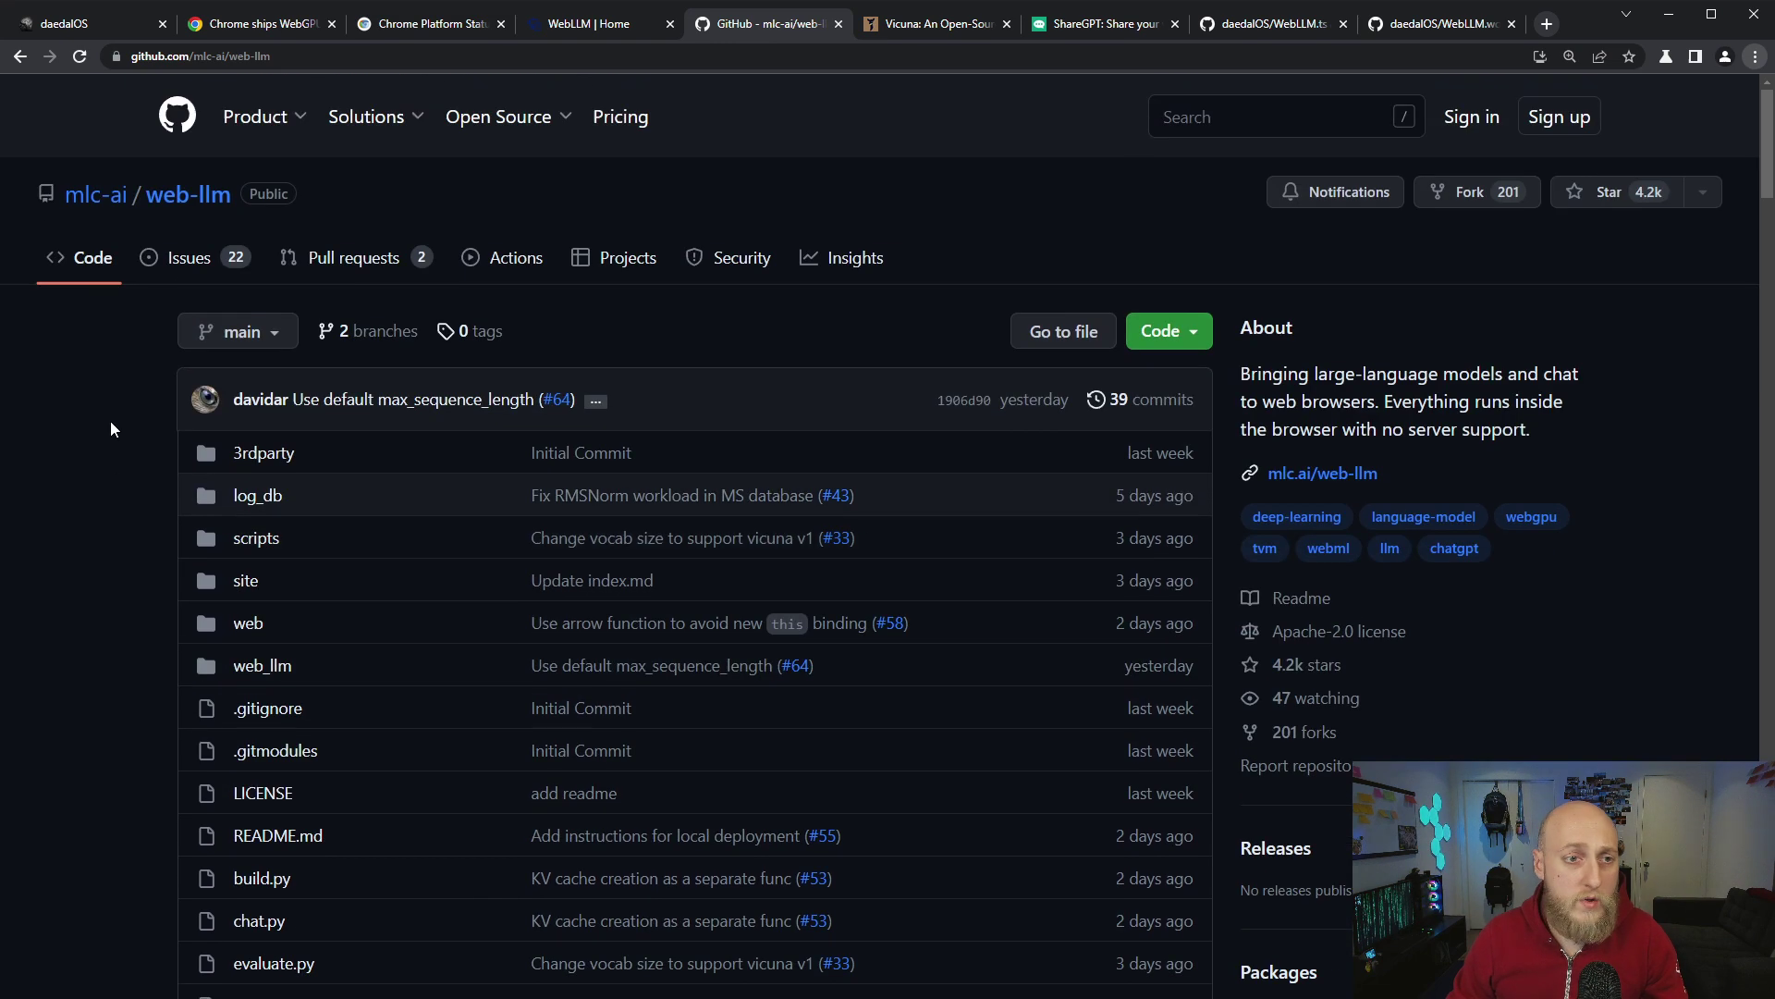
left_click(236, 331)
left_click(252, 551)
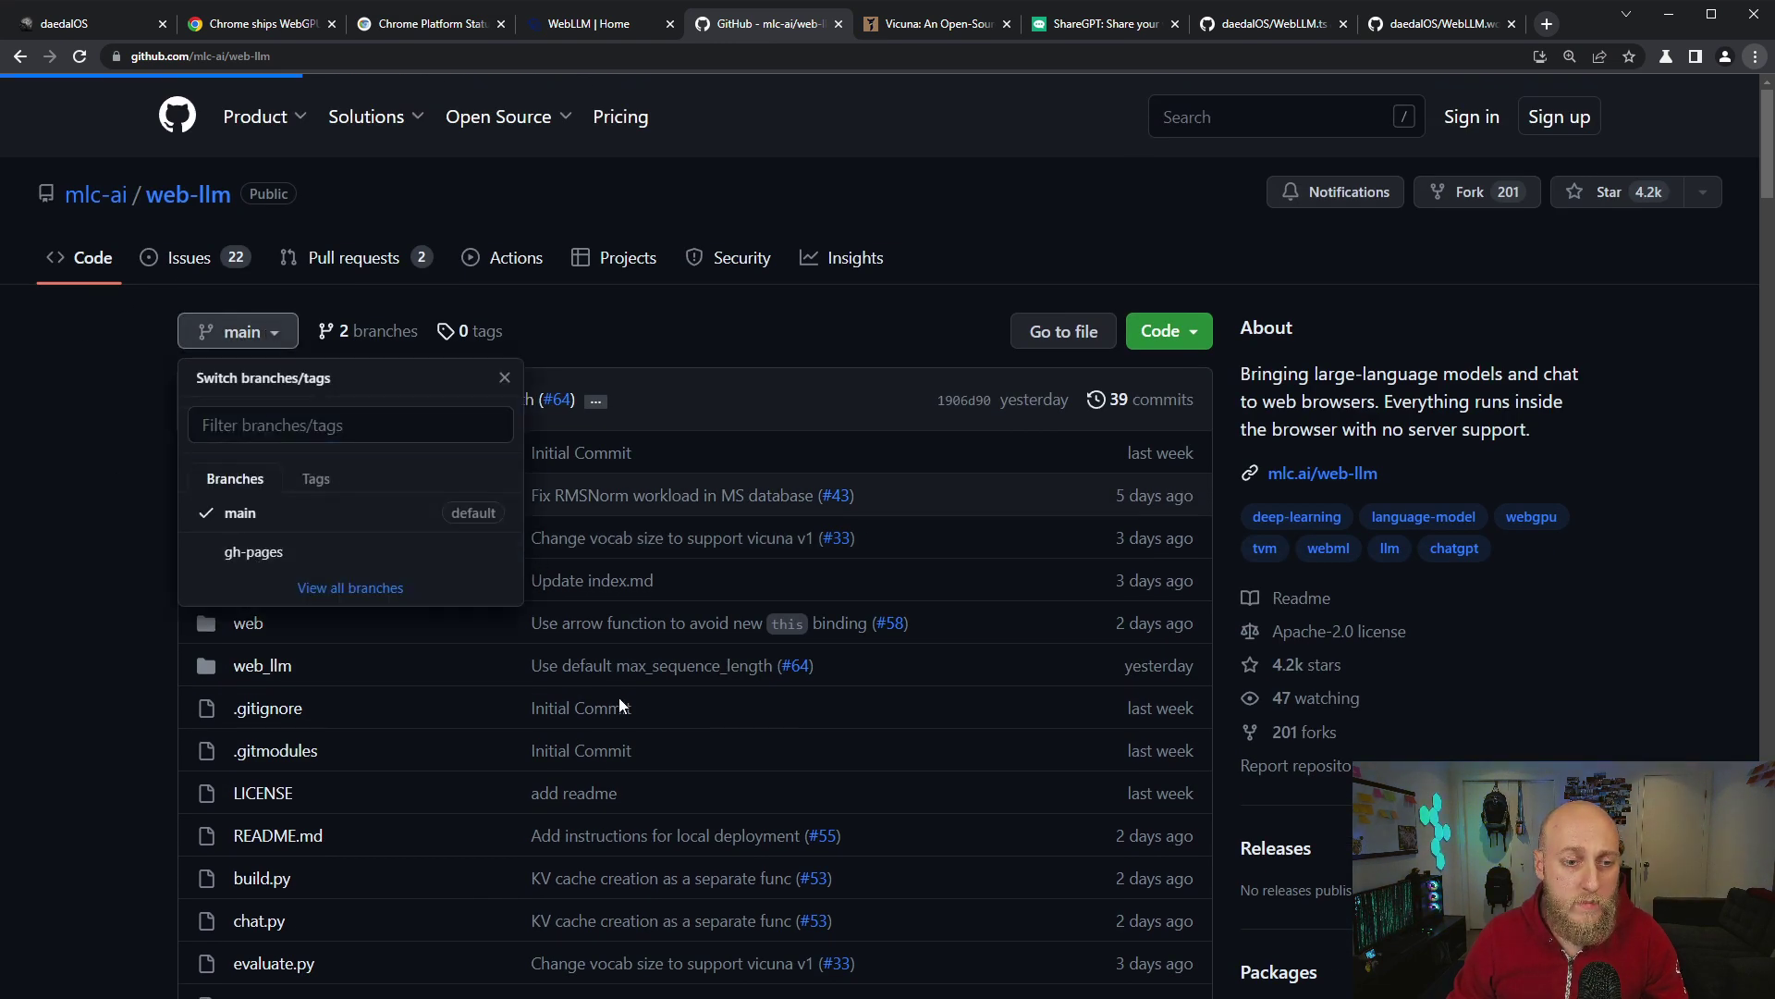
left_click(250, 454)
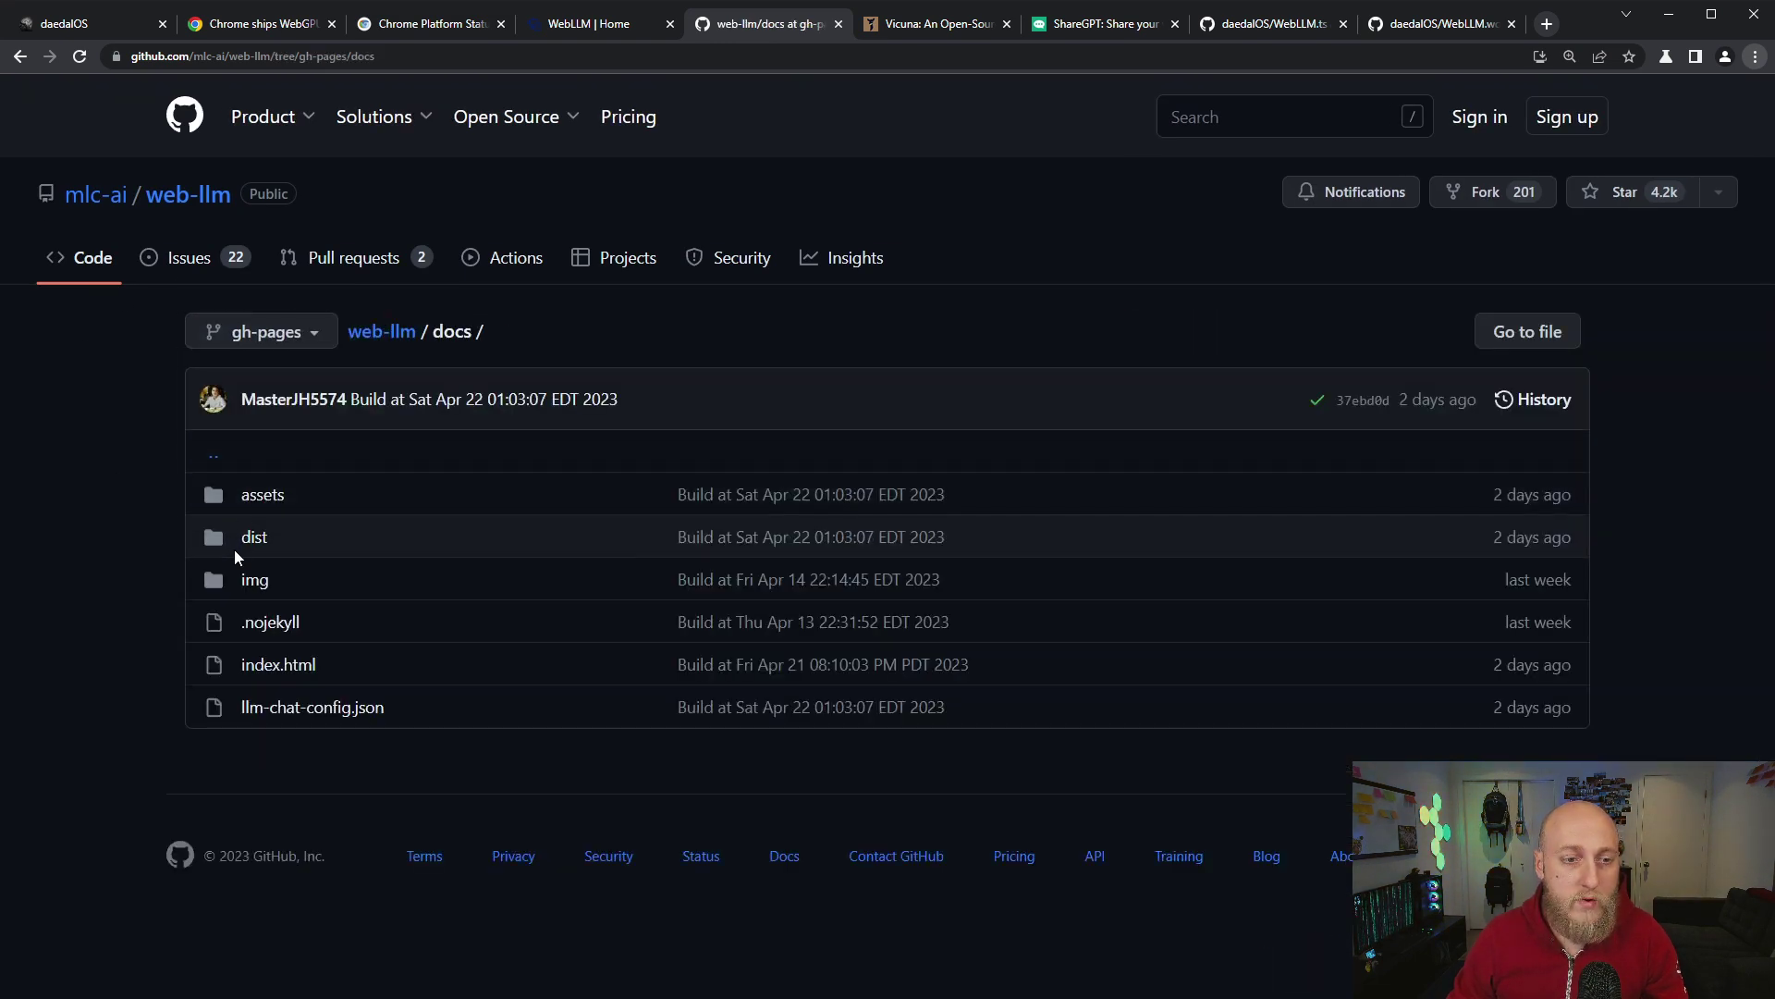
left_click(255, 537)
key("ctrl+a")
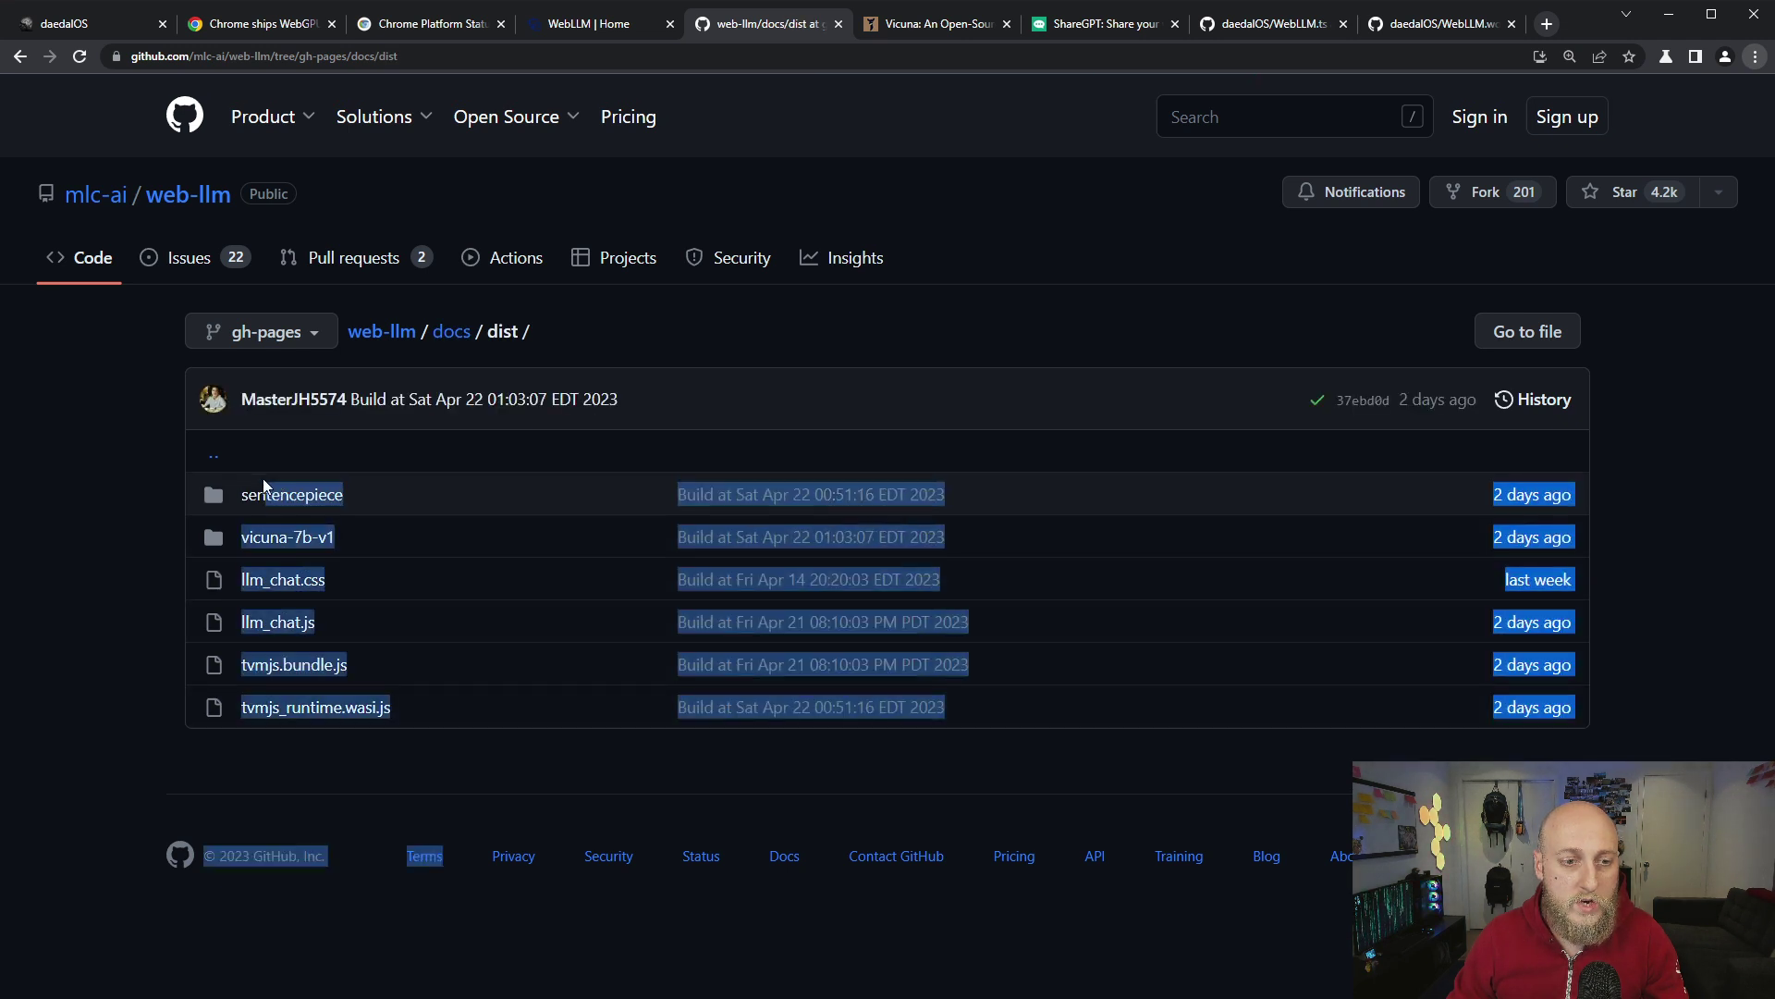
left_click(412, 731)
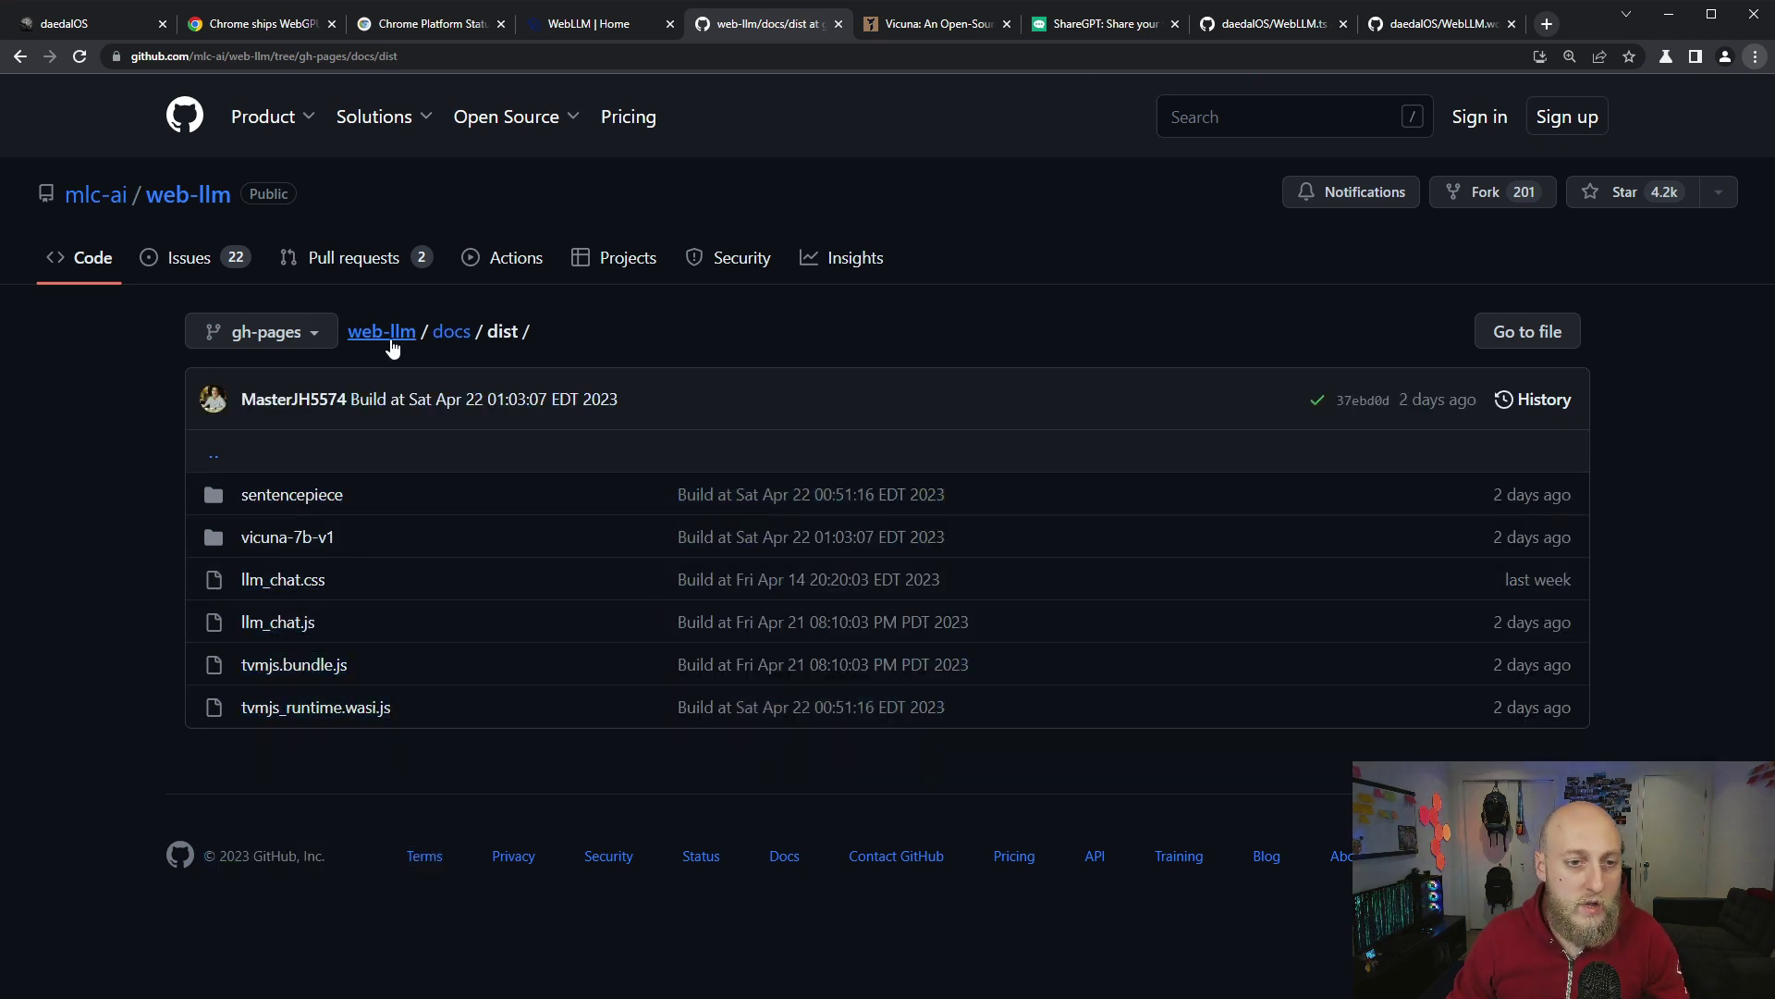
Switch back to the main branch and view web/llm_chat.html
left_click(382, 331)
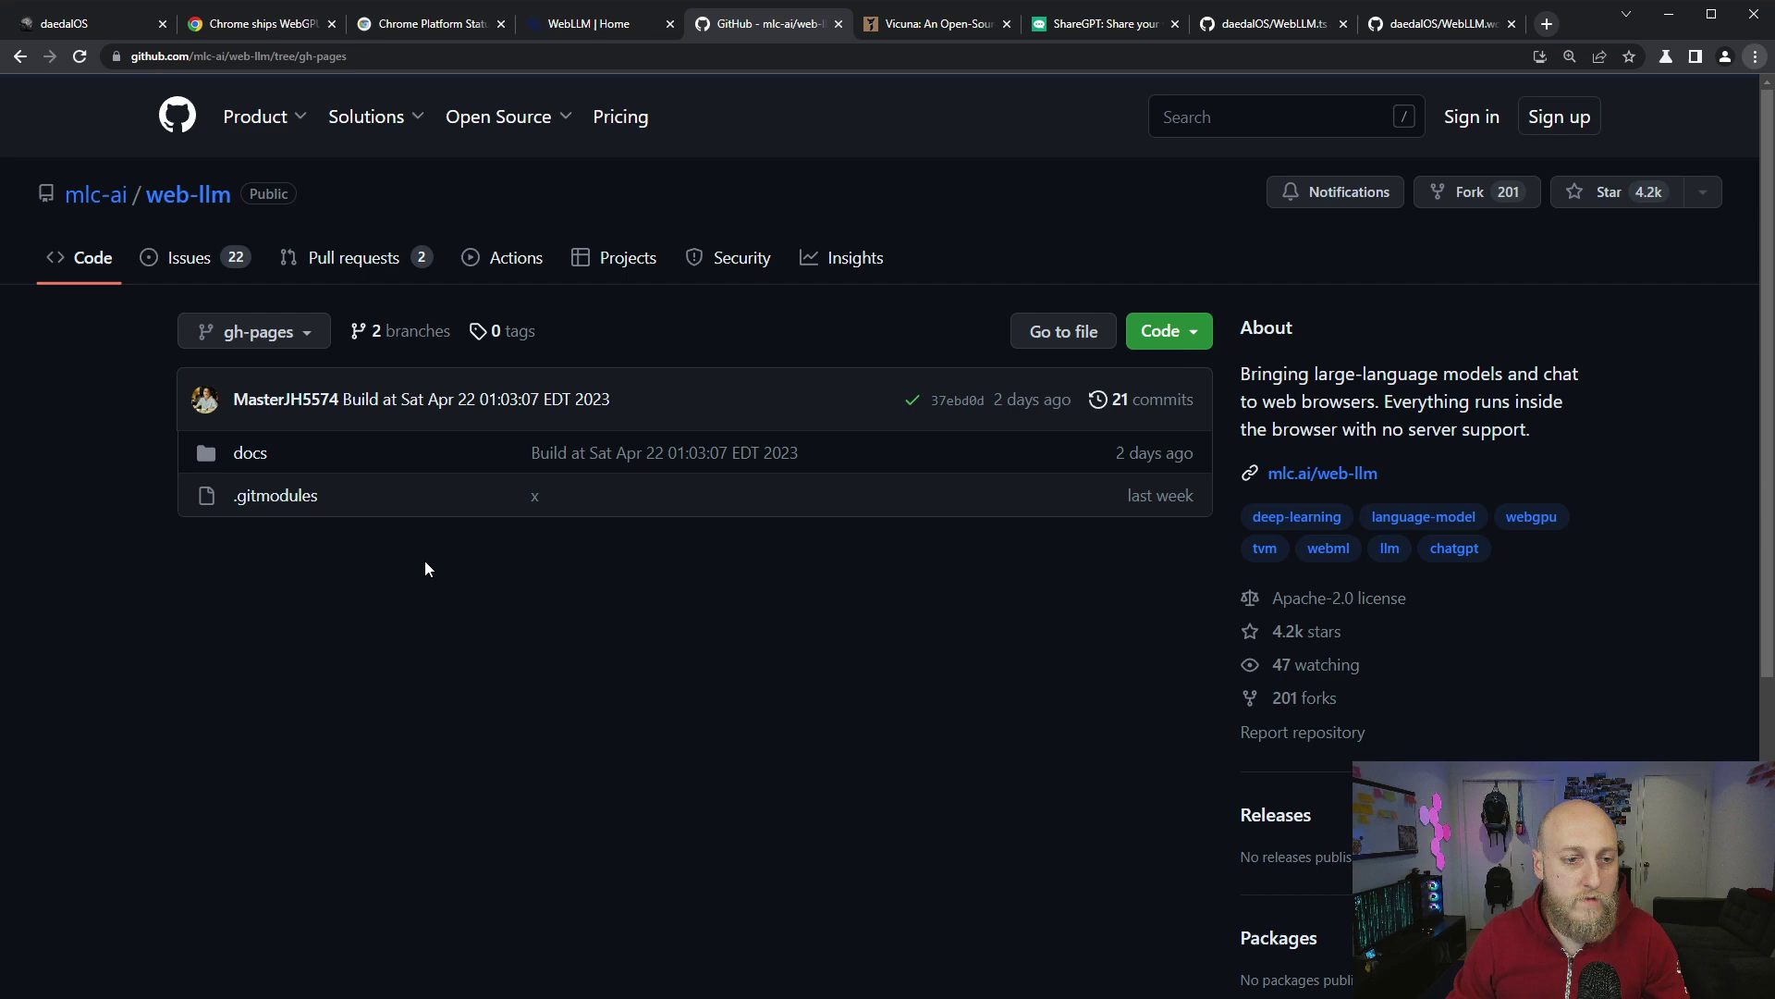
left_click(255, 330)
left_click(241, 512)
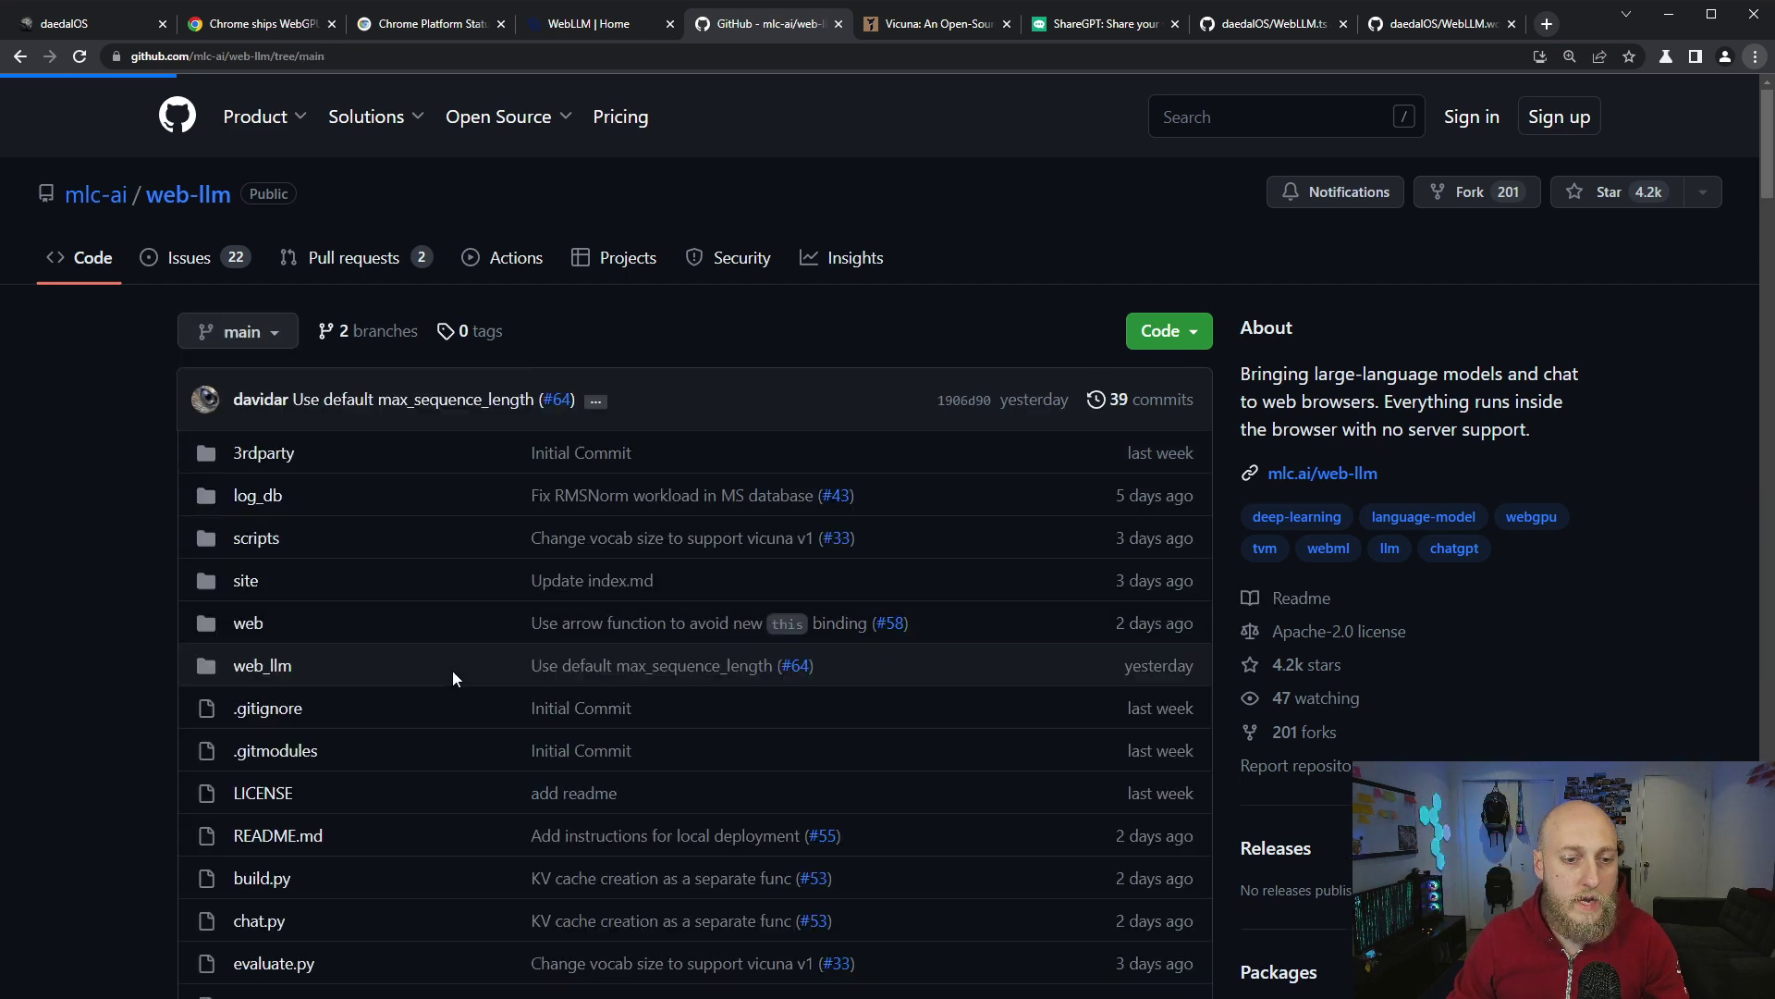
scroll(439, 718, "down", 1)
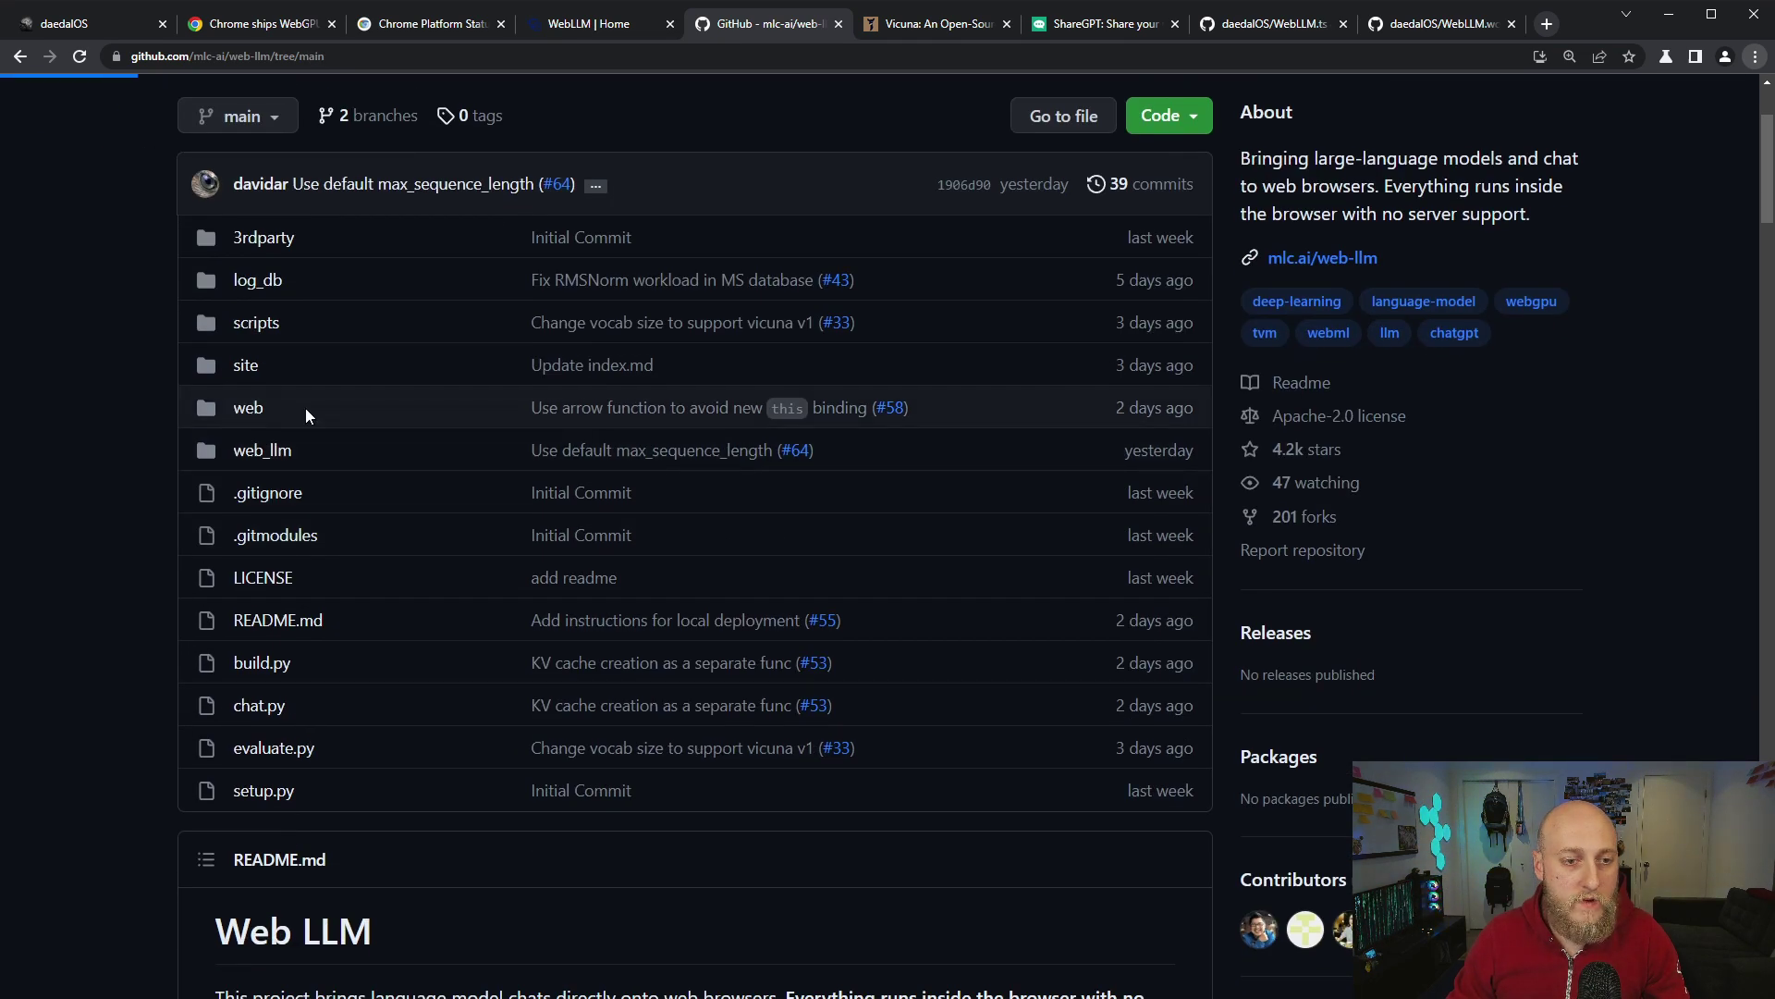
left_click(250, 409)
left_click(289, 579)
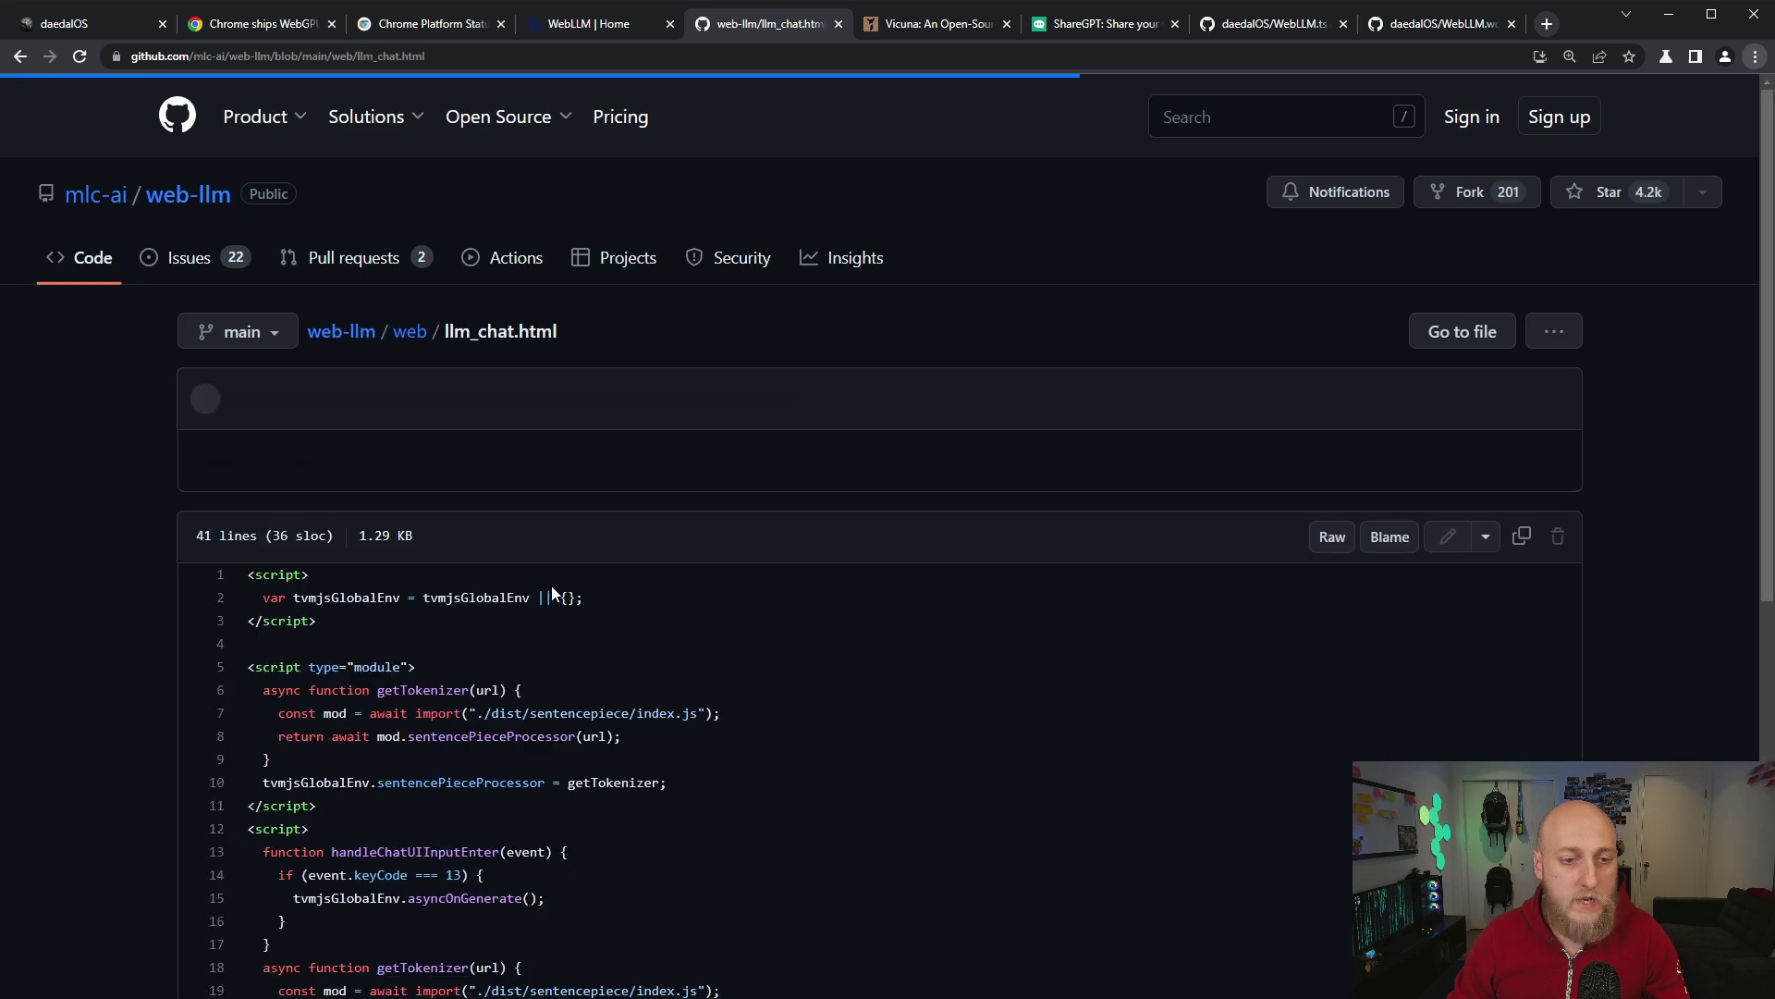
scroll(551, 586, "down", 3)
Highlight the getTokenizer function and the asyncOnGenerate call in llm_chat.html
left_click_drag(265, 260, 535, 367)
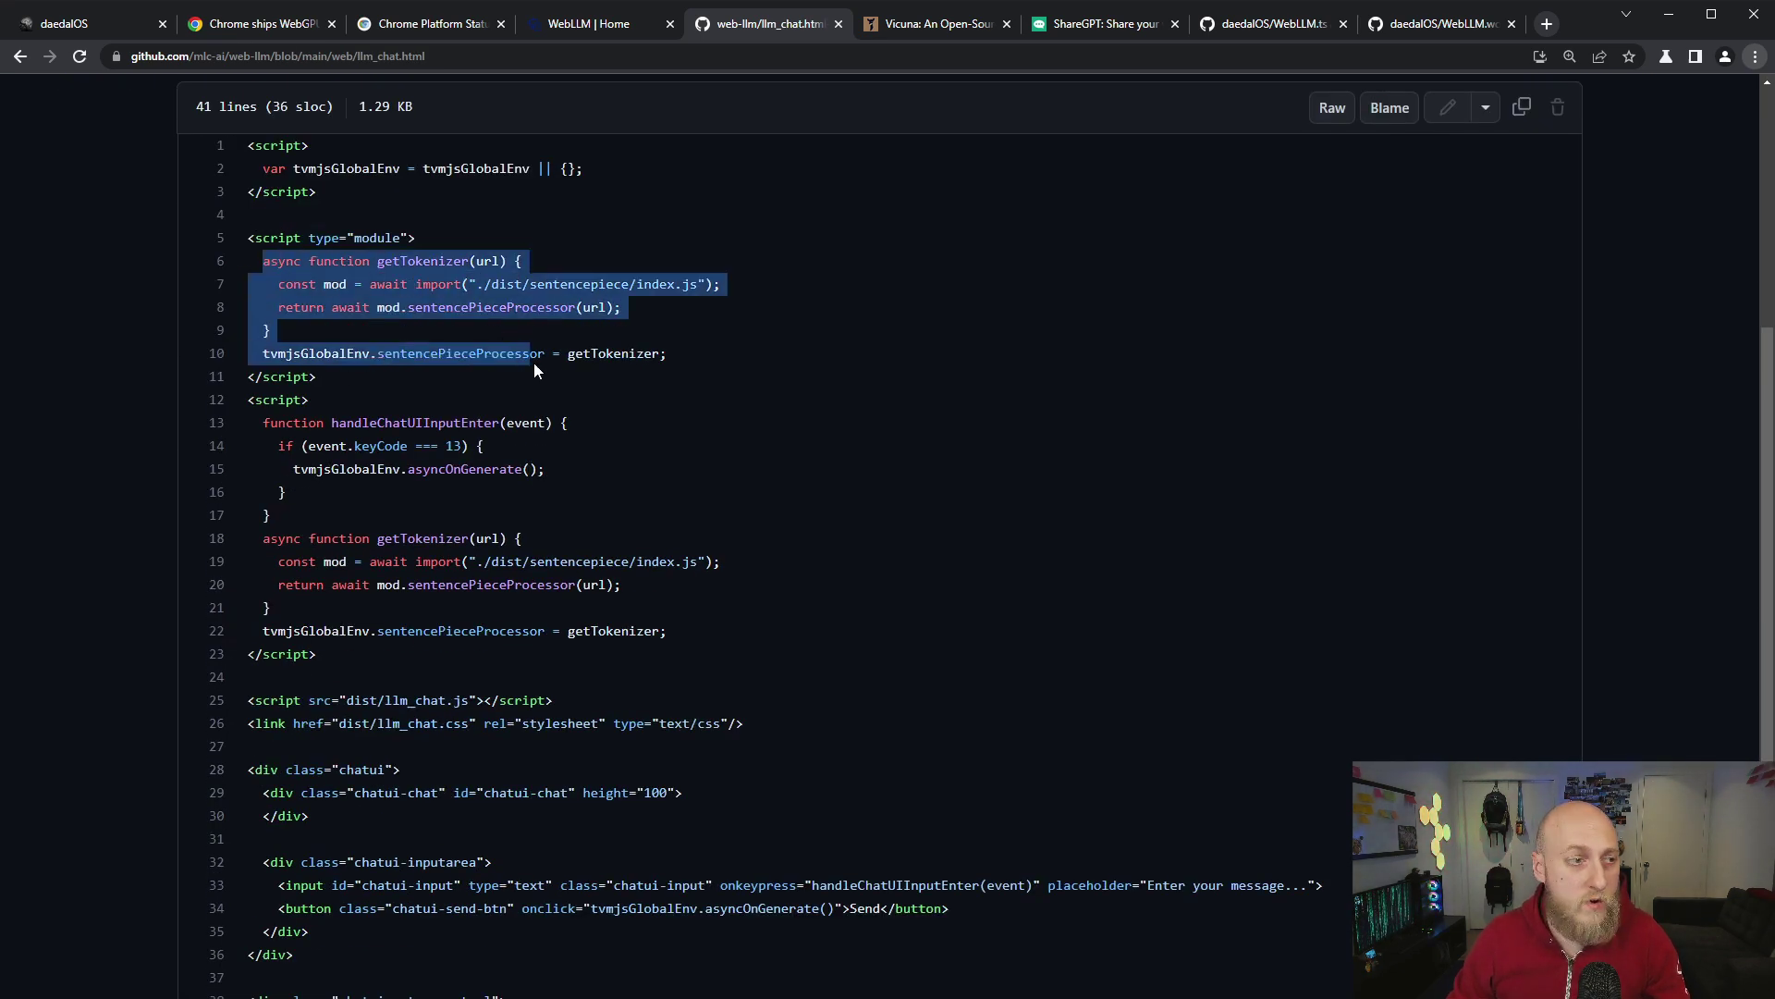
left_click(682, 367)
scroll(839, 381, "down", 3)
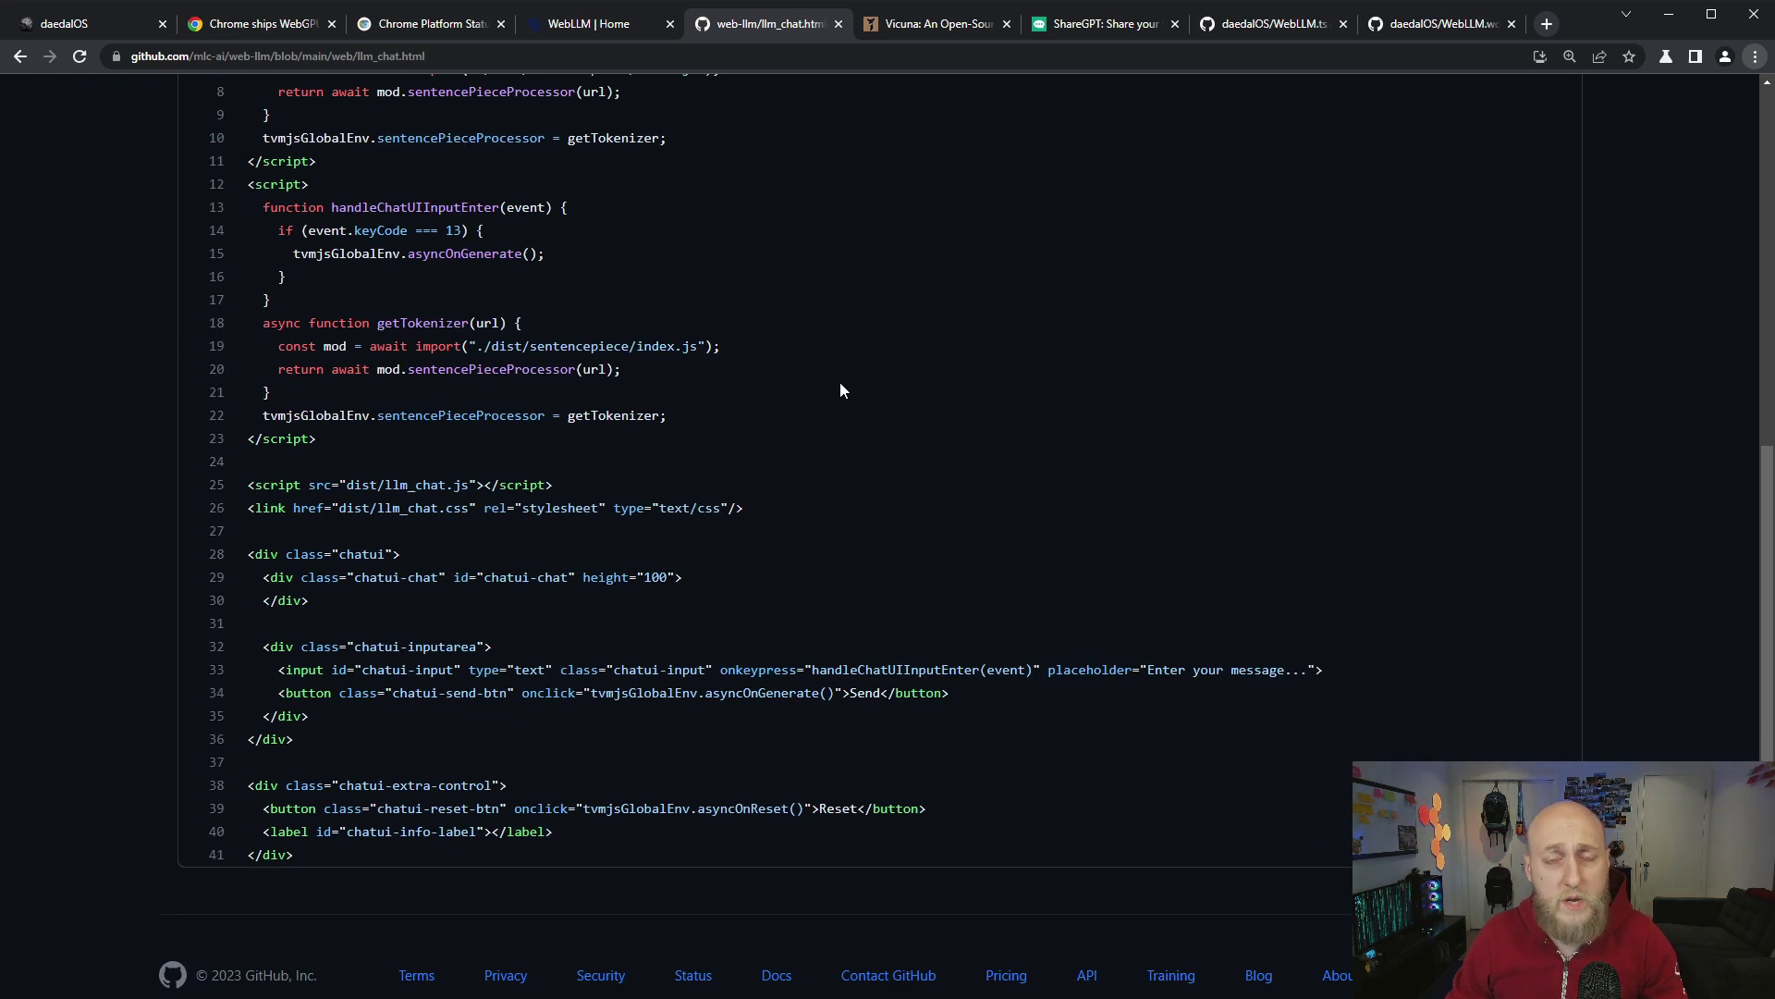
scroll(656, 446, "up", 3)
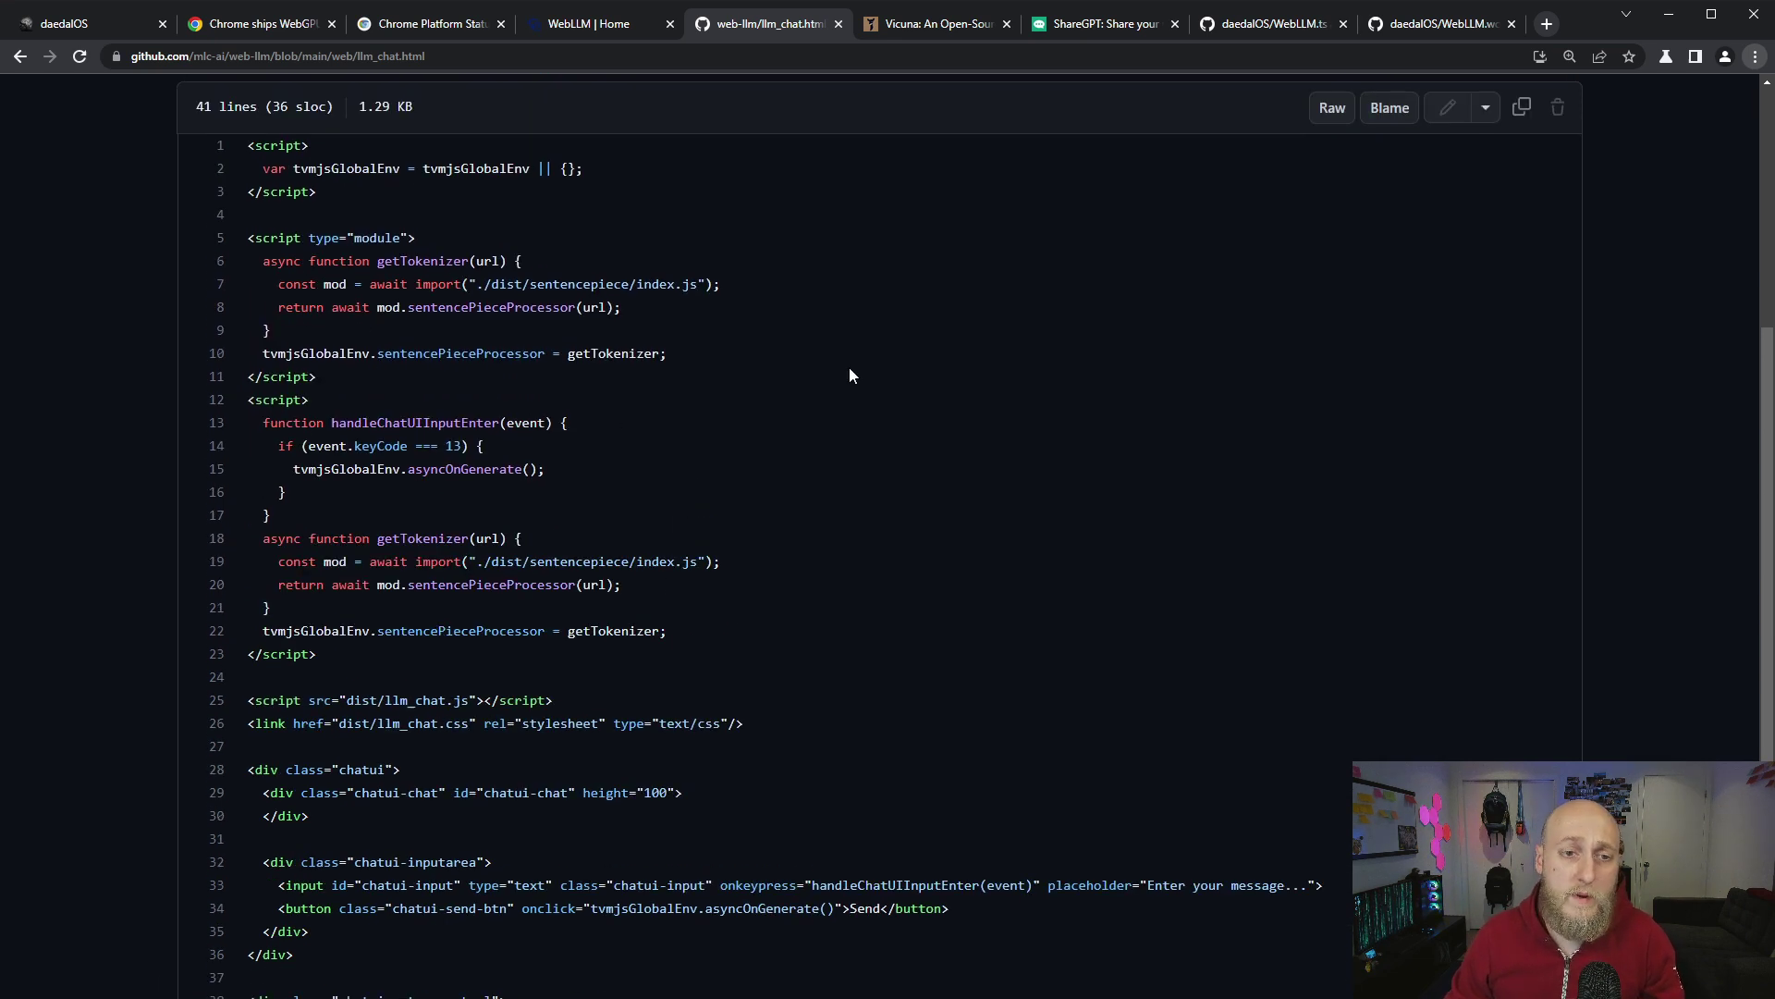
double_click(422, 468)
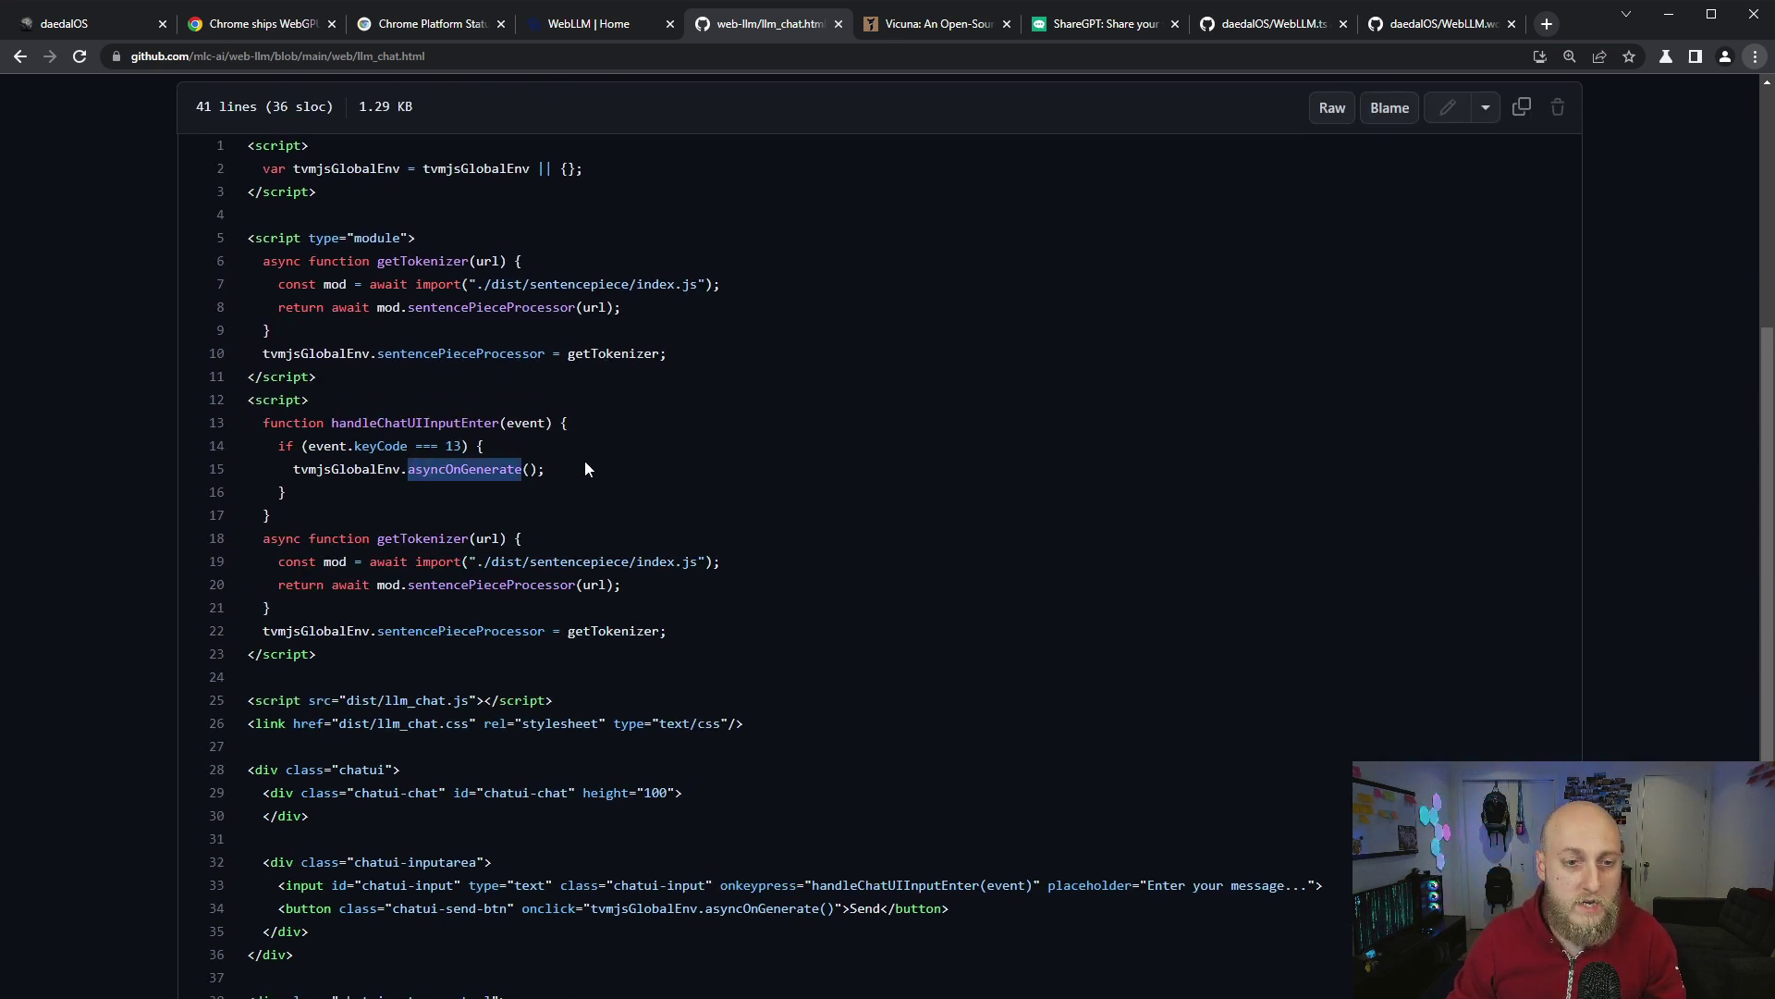
left_click(812, 474)
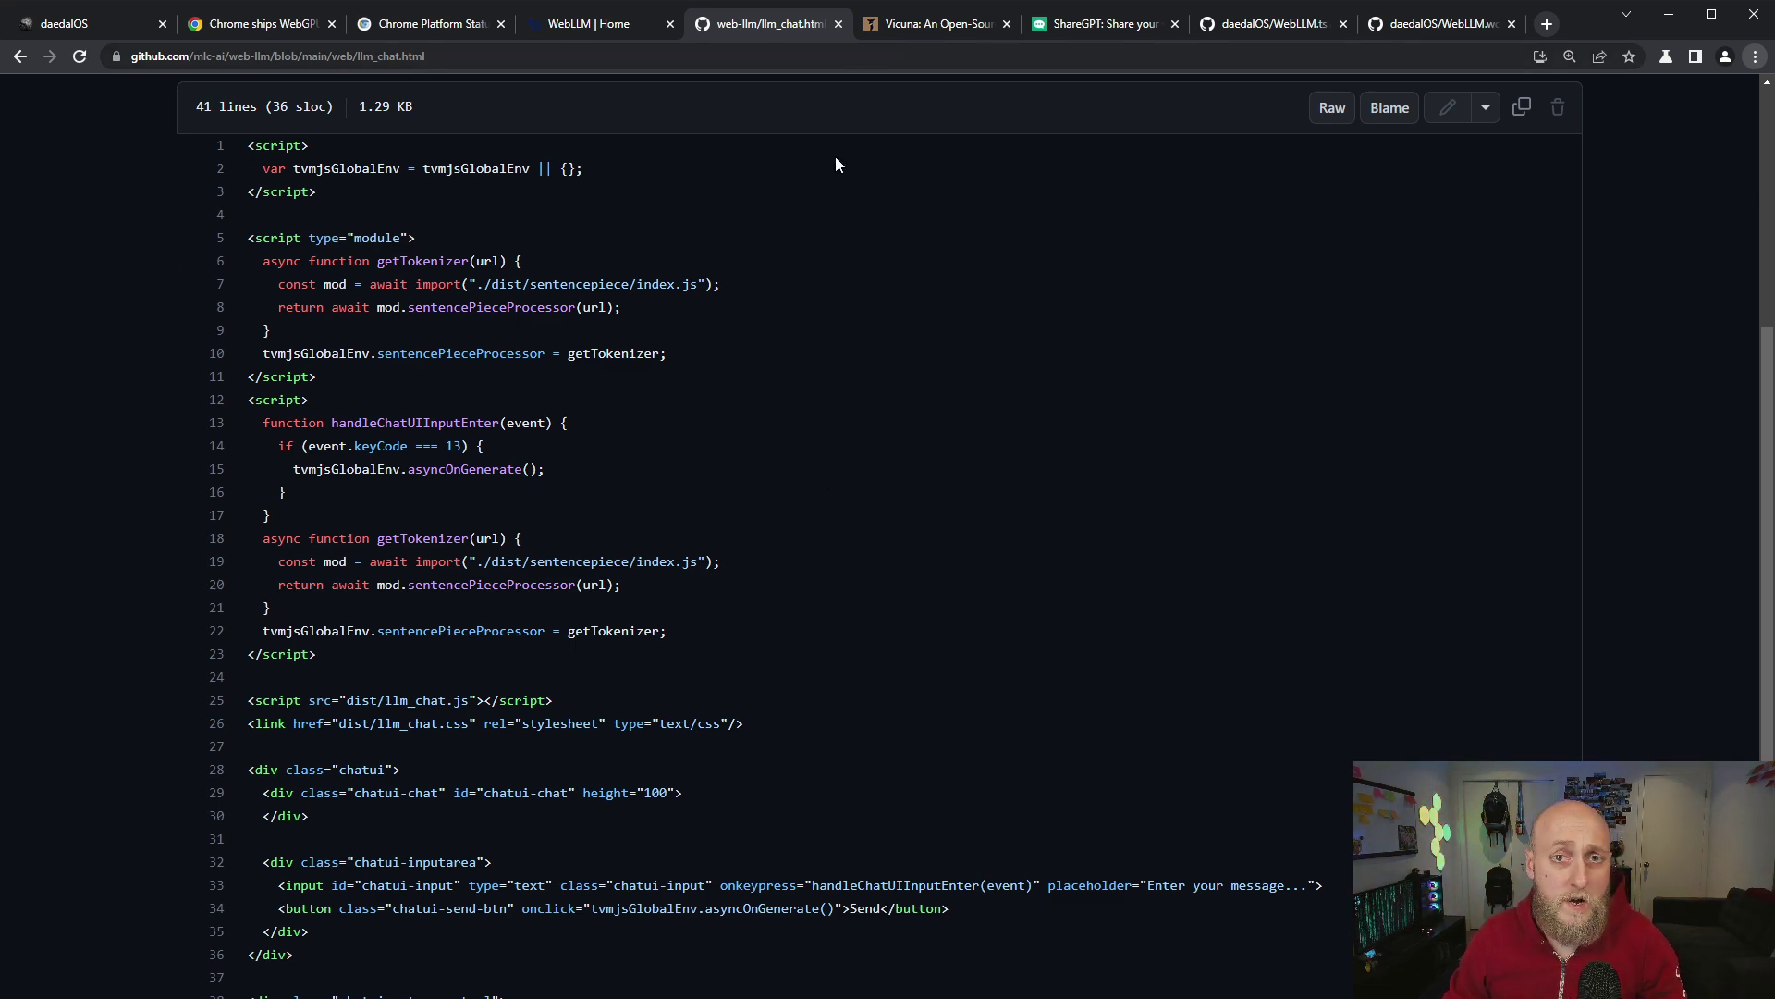
scroll(835, 164, "up", 5)
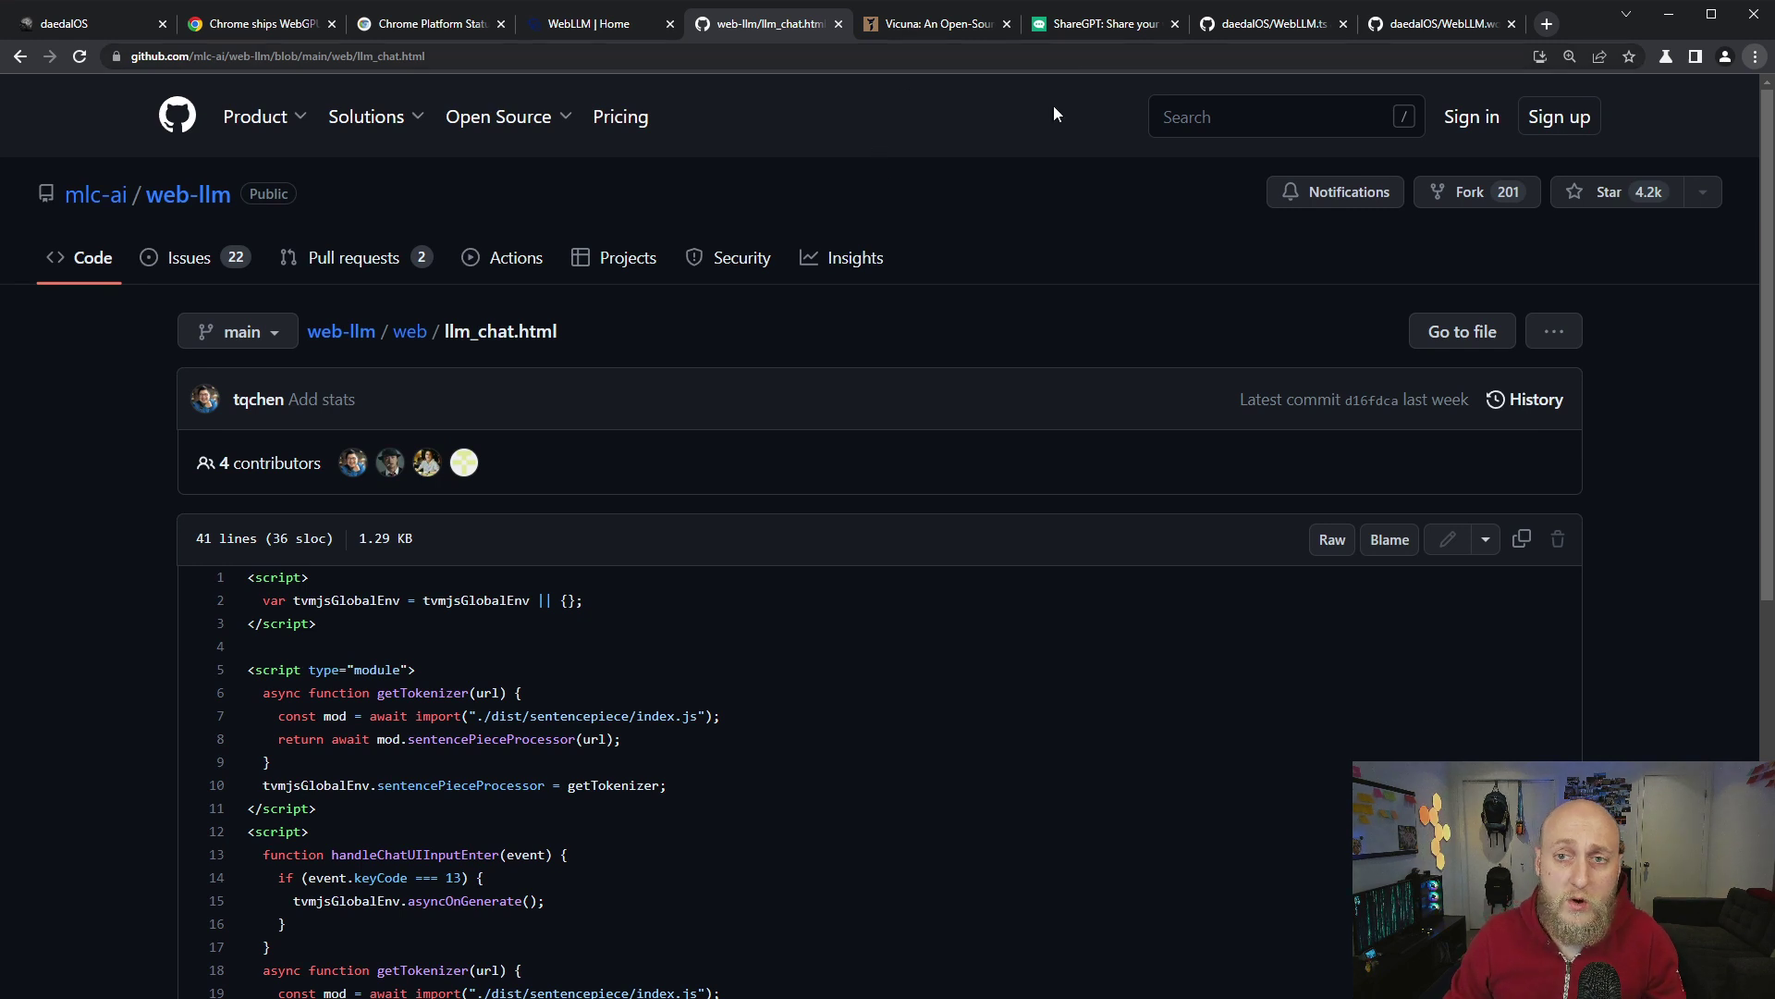
Move the daedalOS file tabs earlier in the tab strip and show WebLLM.ts
left_click_drag(1272, 30, 943, 25)
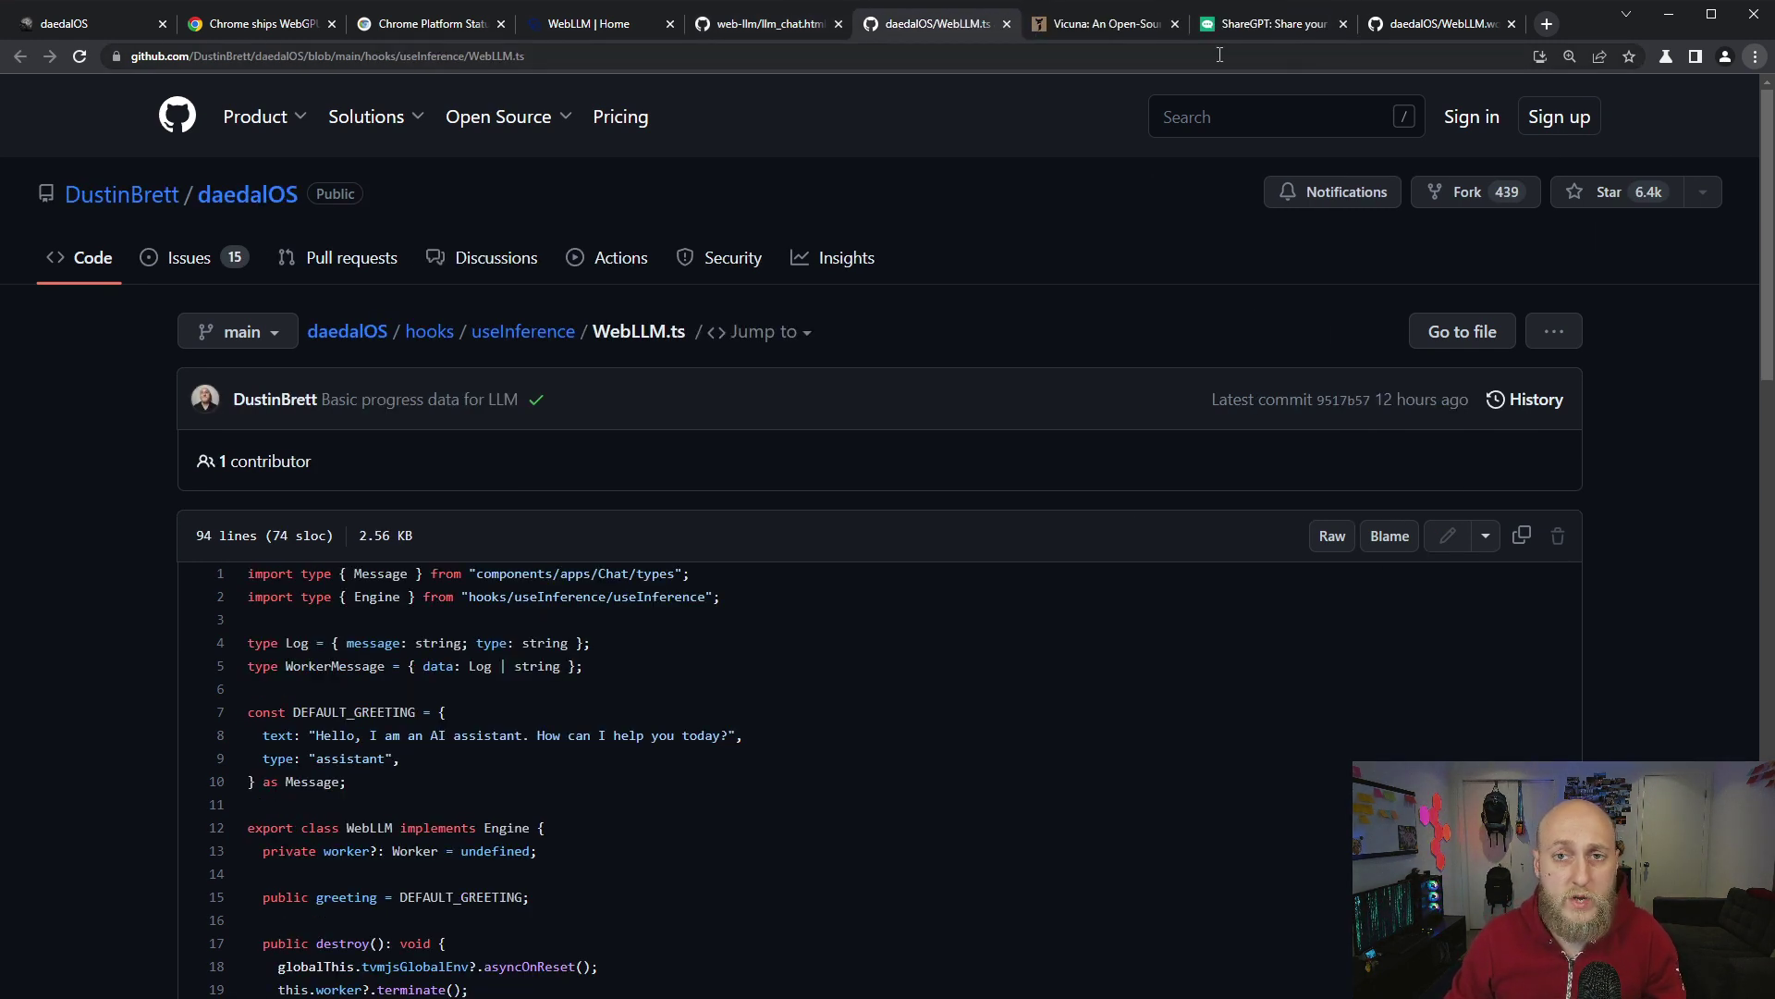
left_click_drag(1429, 30, 1056, 25)
left_click(935, 23)
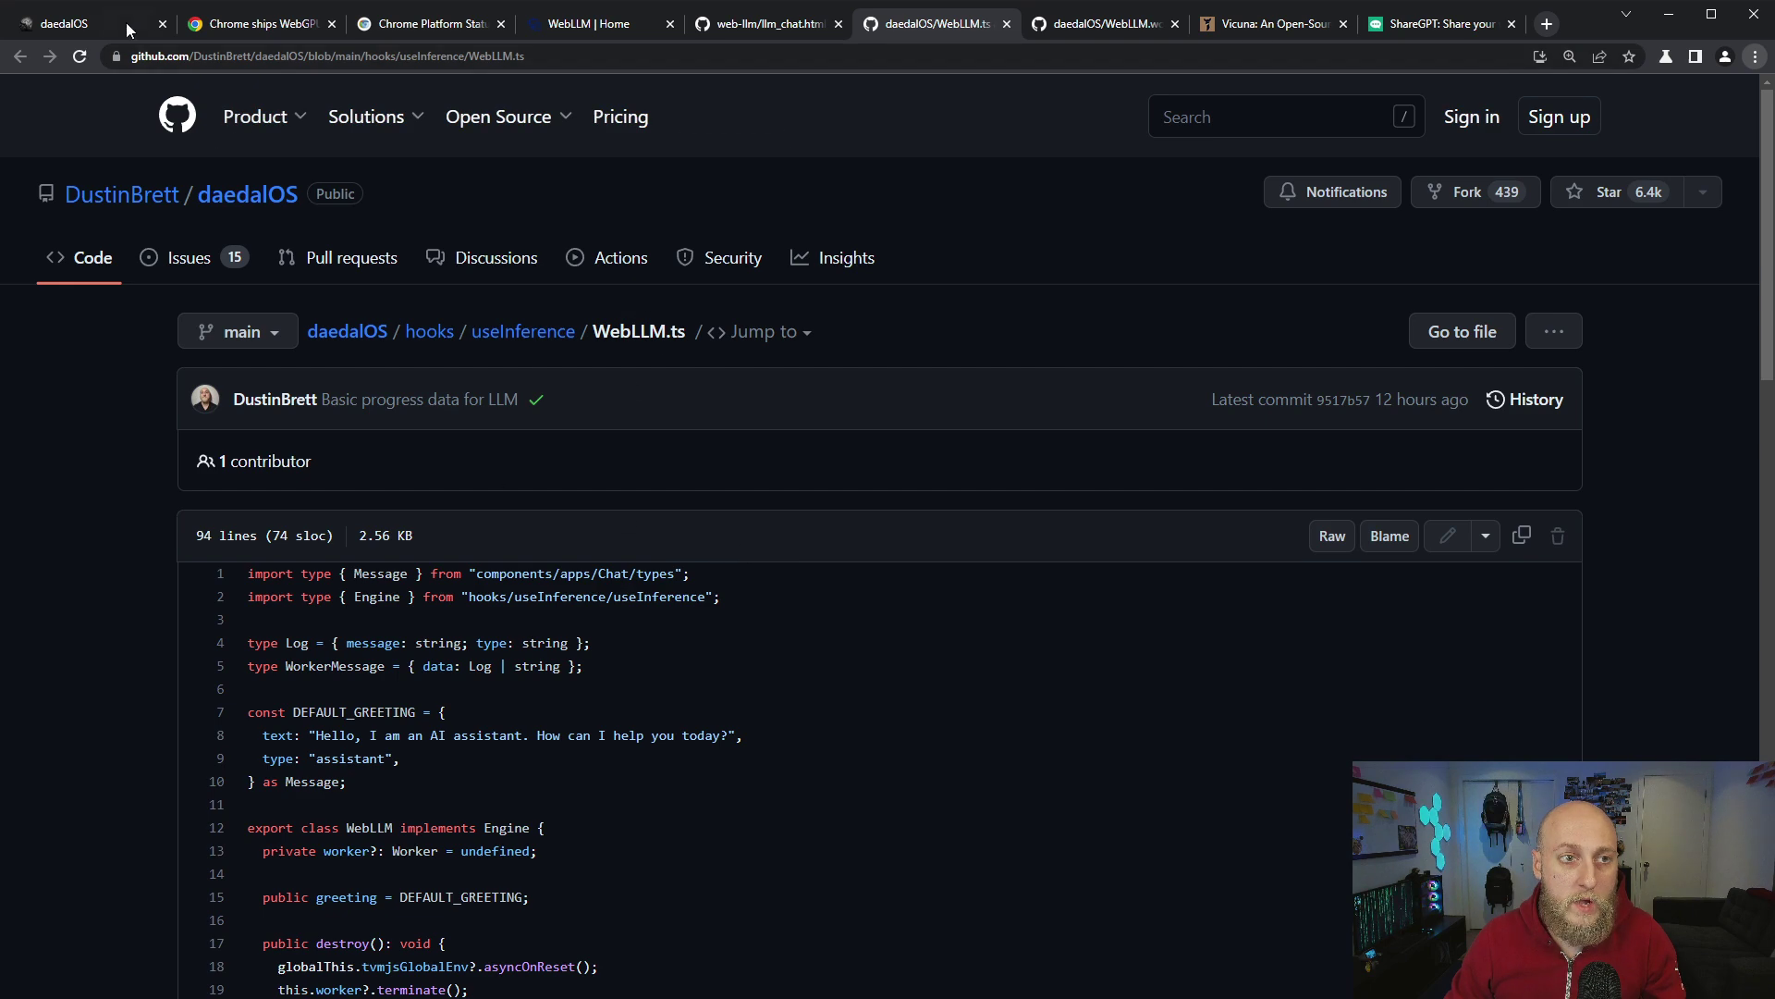
Launch AI Chat from the daedalOS Start menu, then move its window higher and enlarge it
left_click(104, 32)
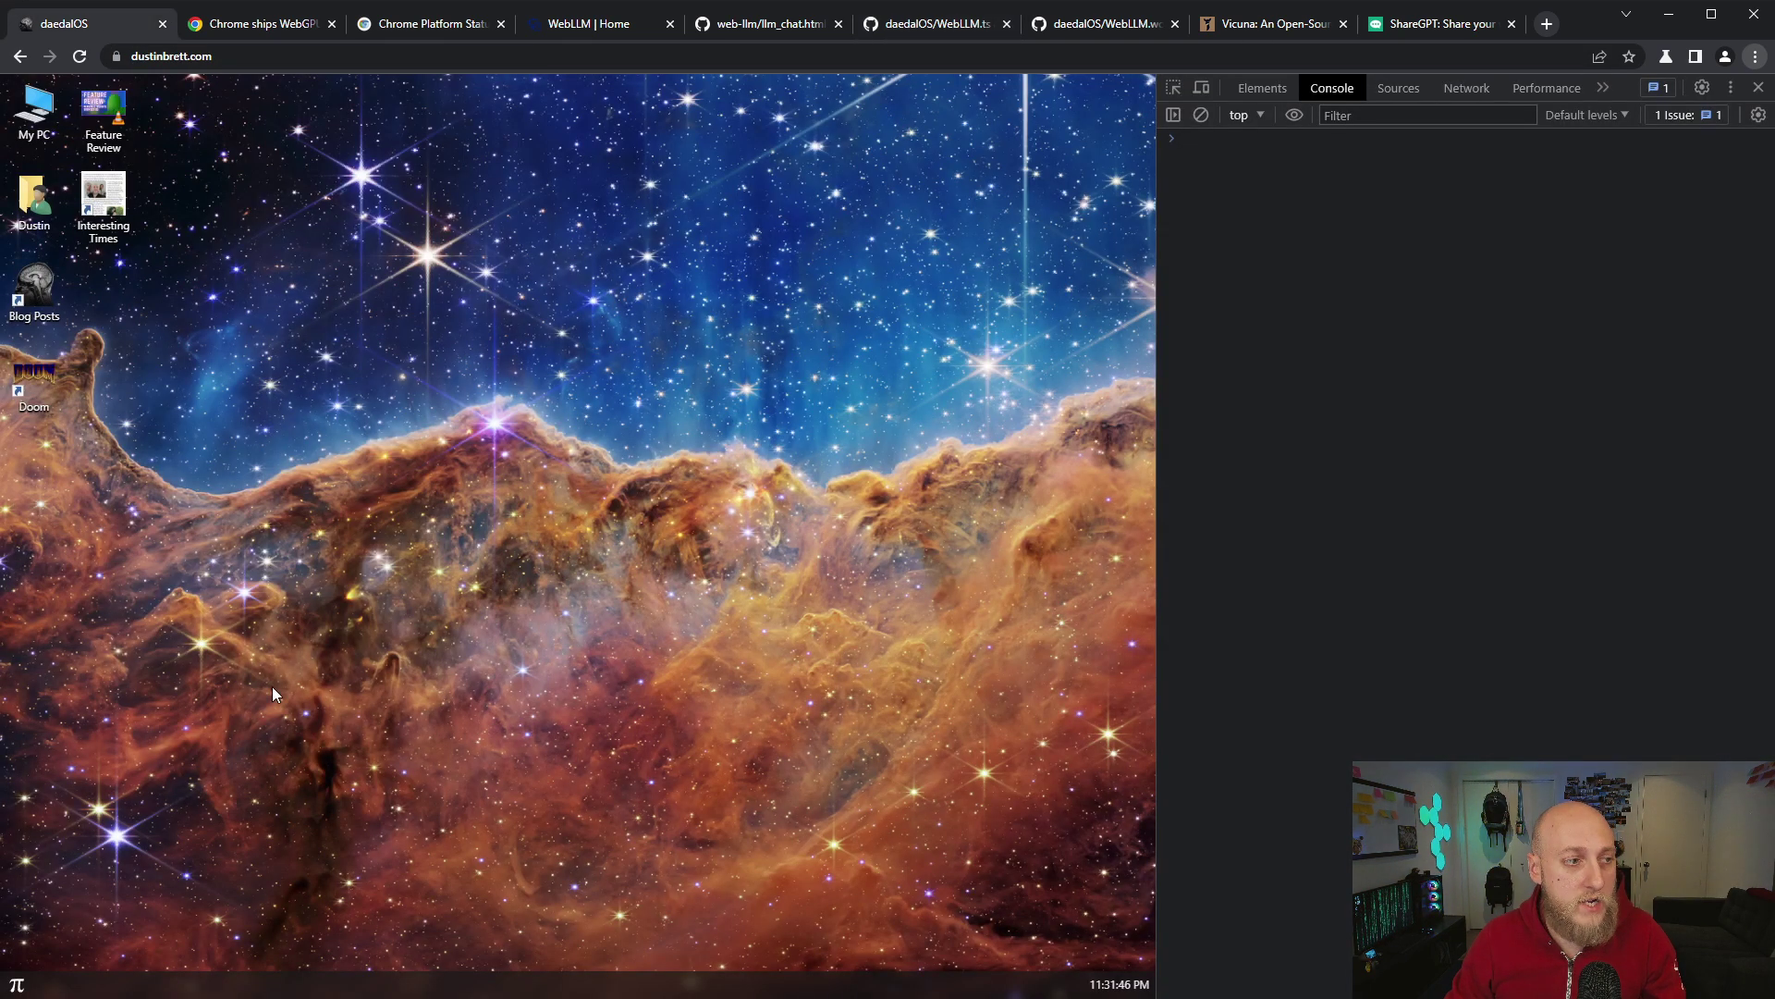
left_click(16, 987)
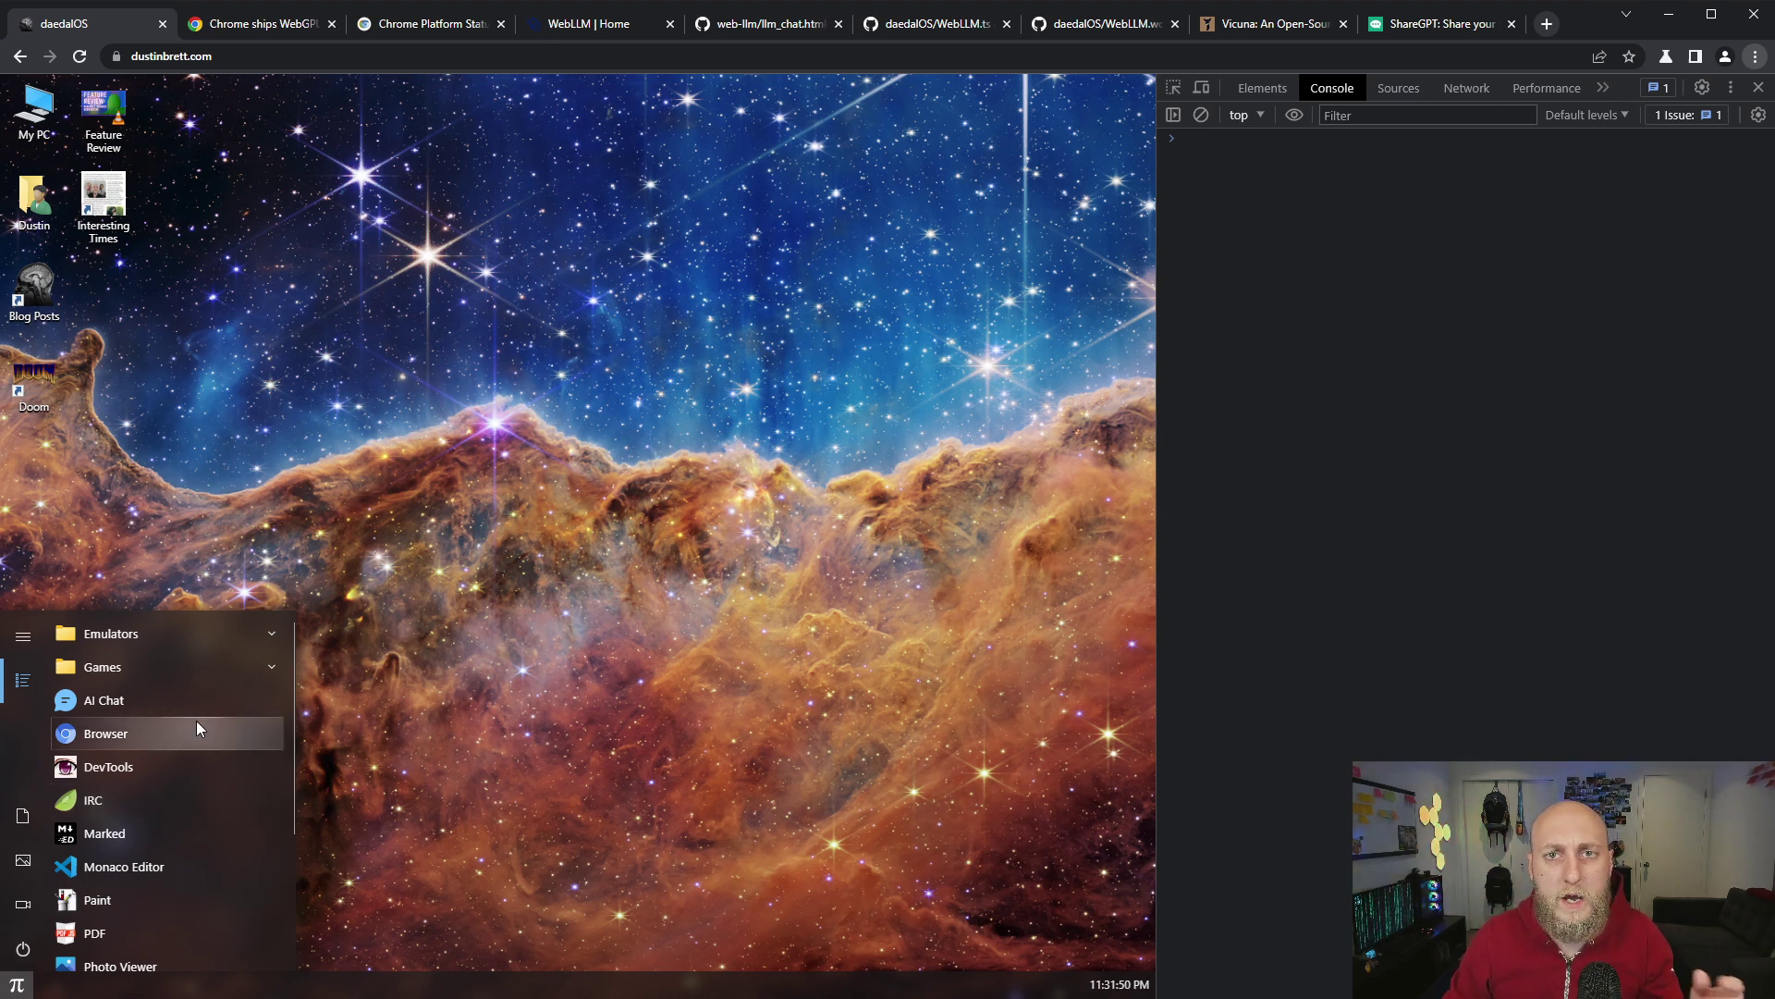
left_click(129, 700)
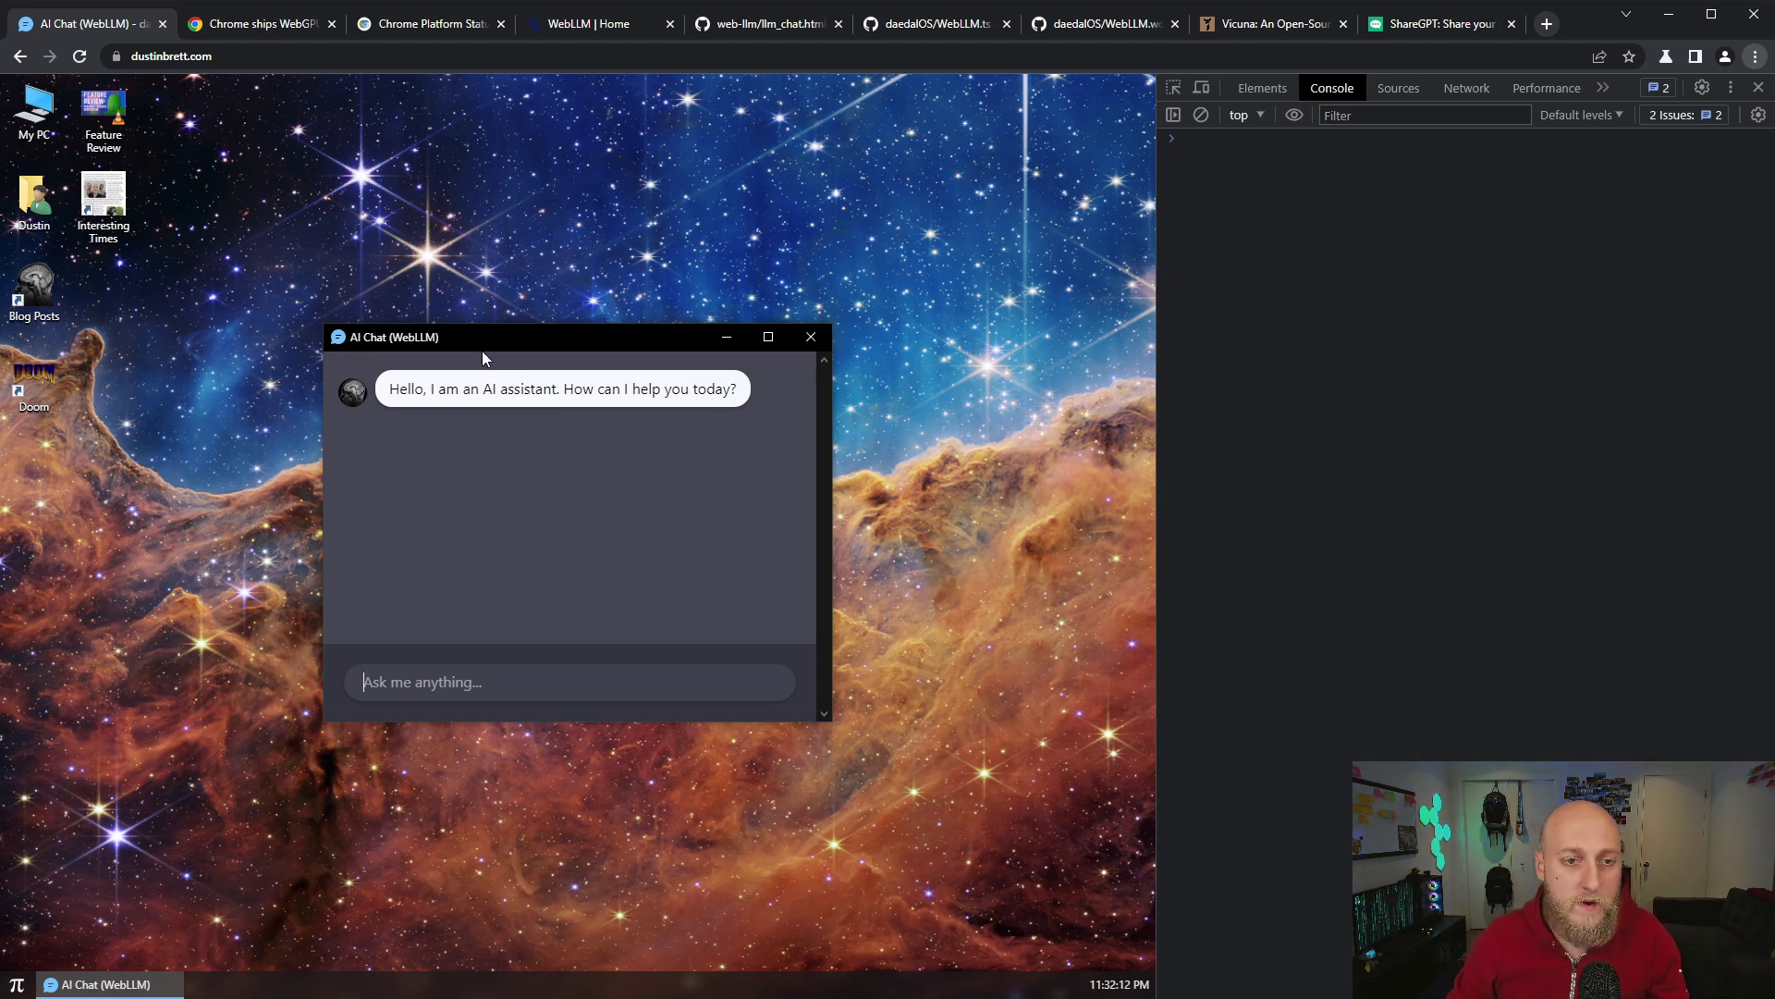
left_click_drag(481, 343, 664, 156)
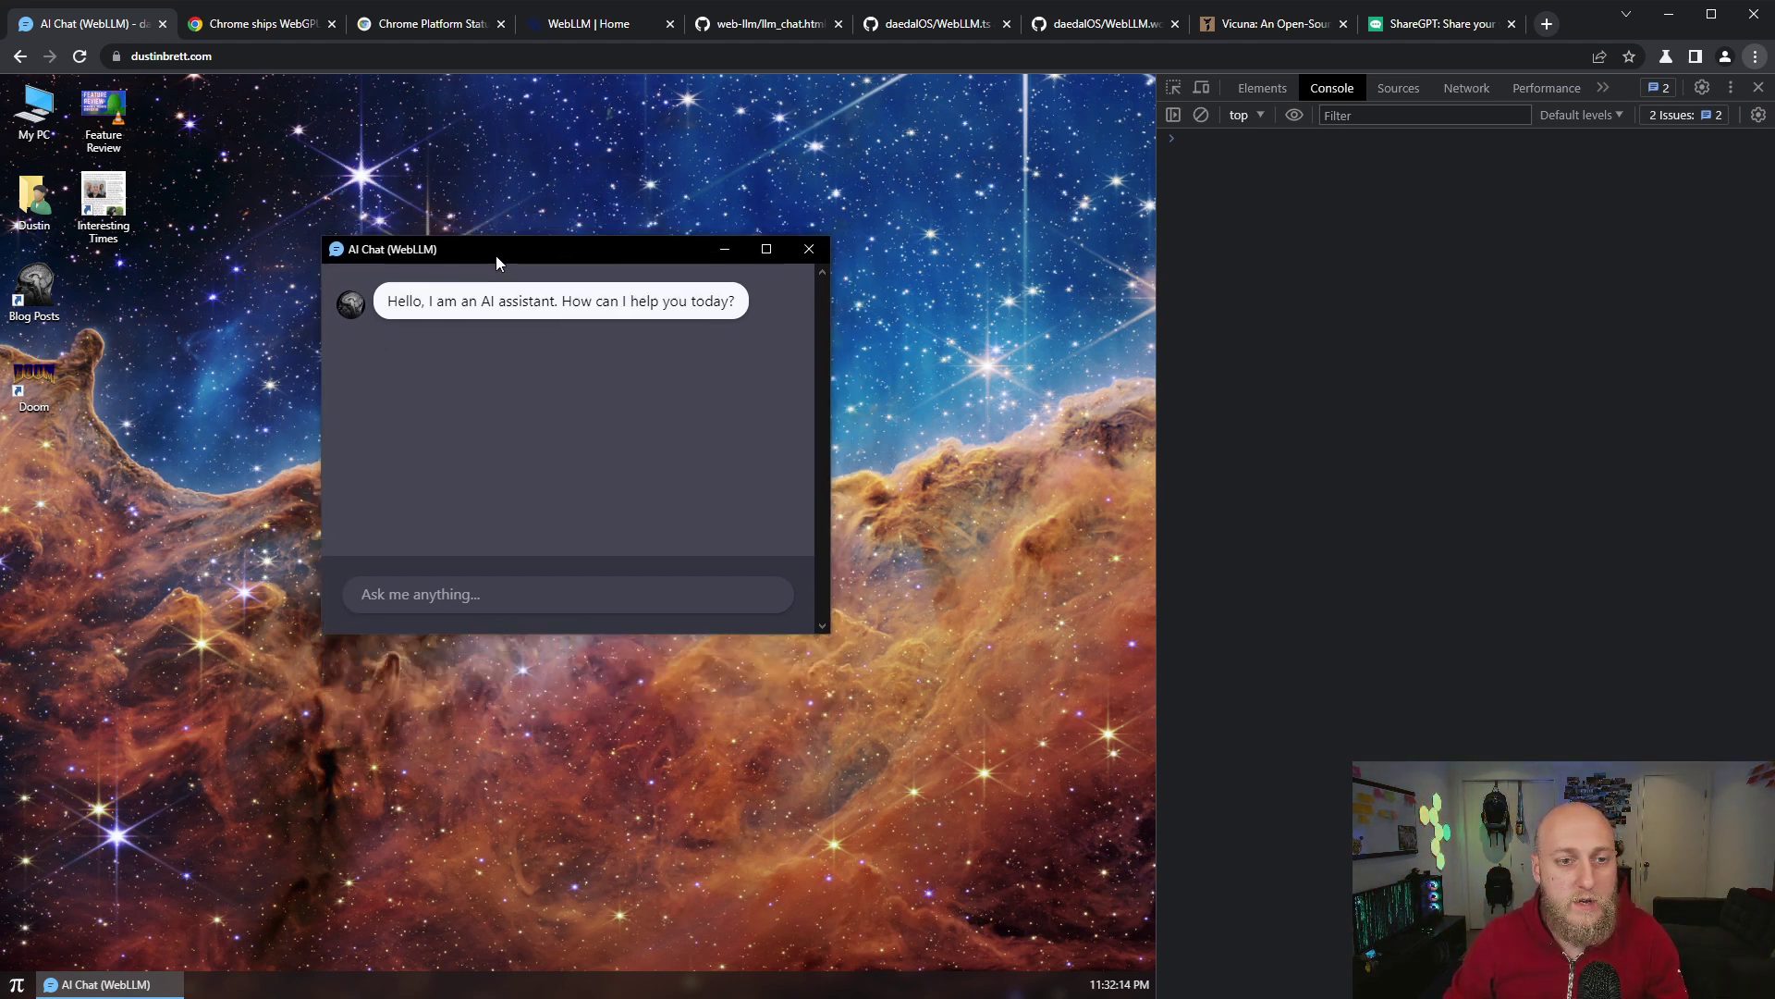
left_click_drag(511, 531, 430, 807)
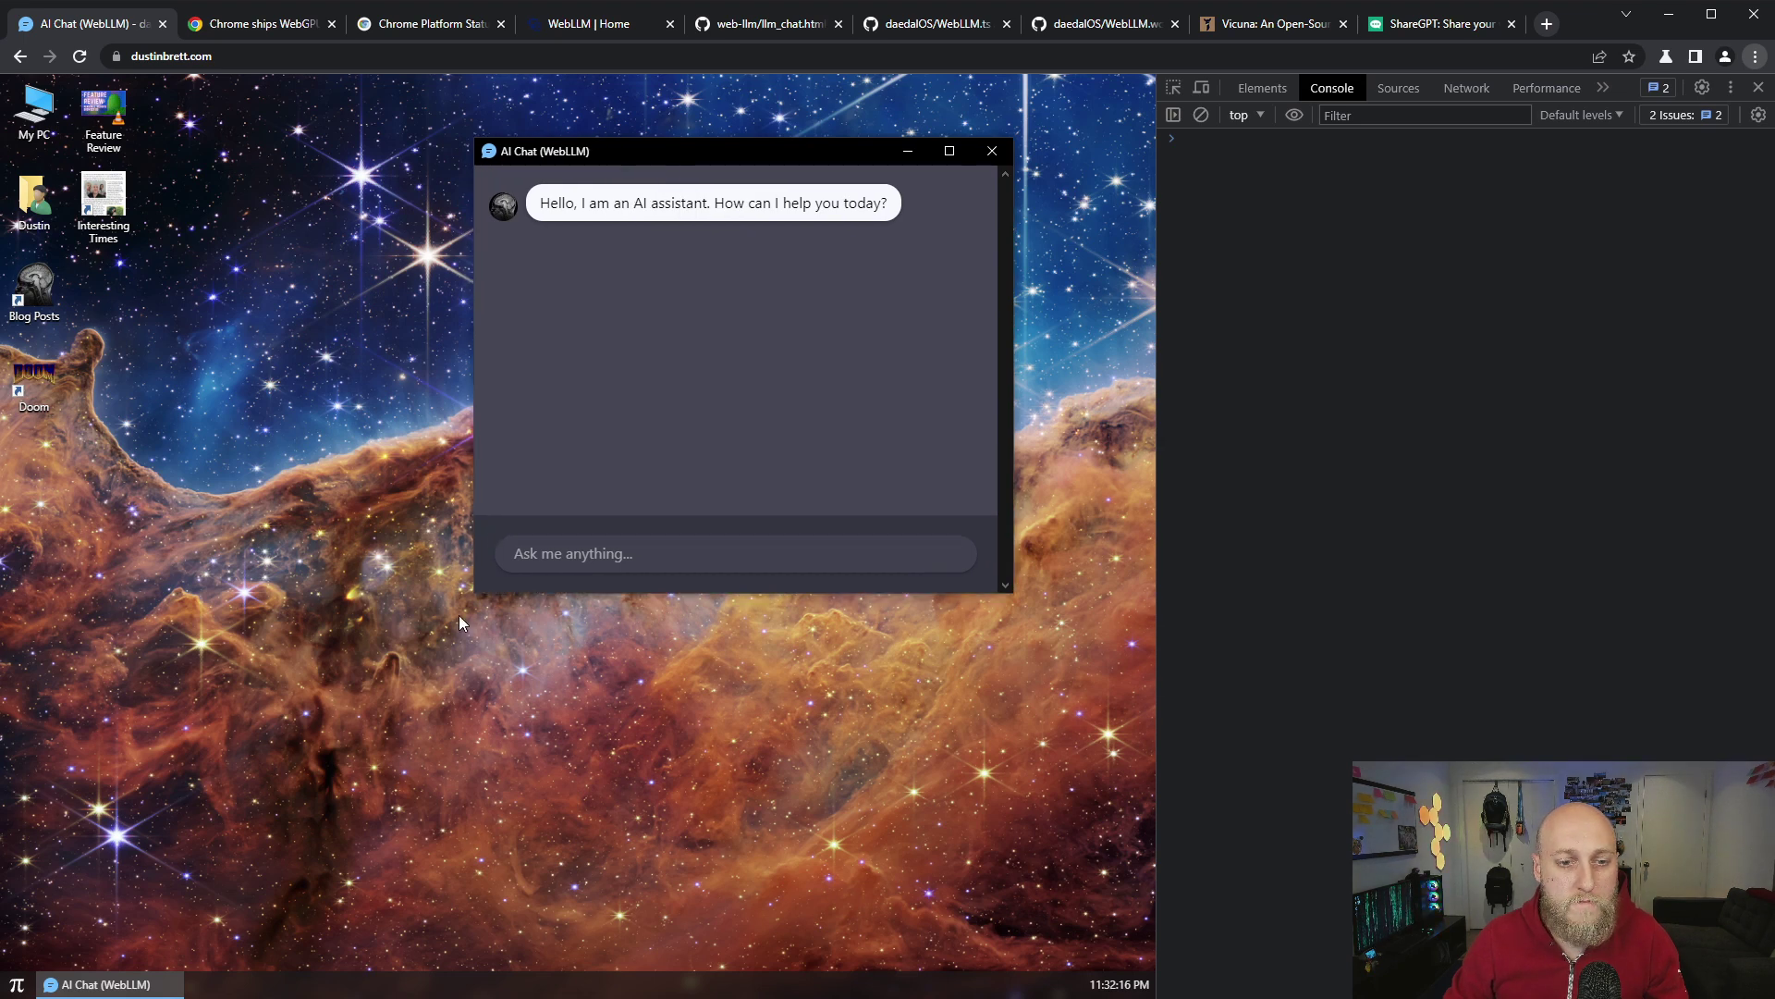
In WebLLM.ts, highlight the chat function (lines 33–50) and its postMessage call
left_click(940, 23)
scroll(821, 682, "down", 6)
scroll(821, 683, "down", 3)
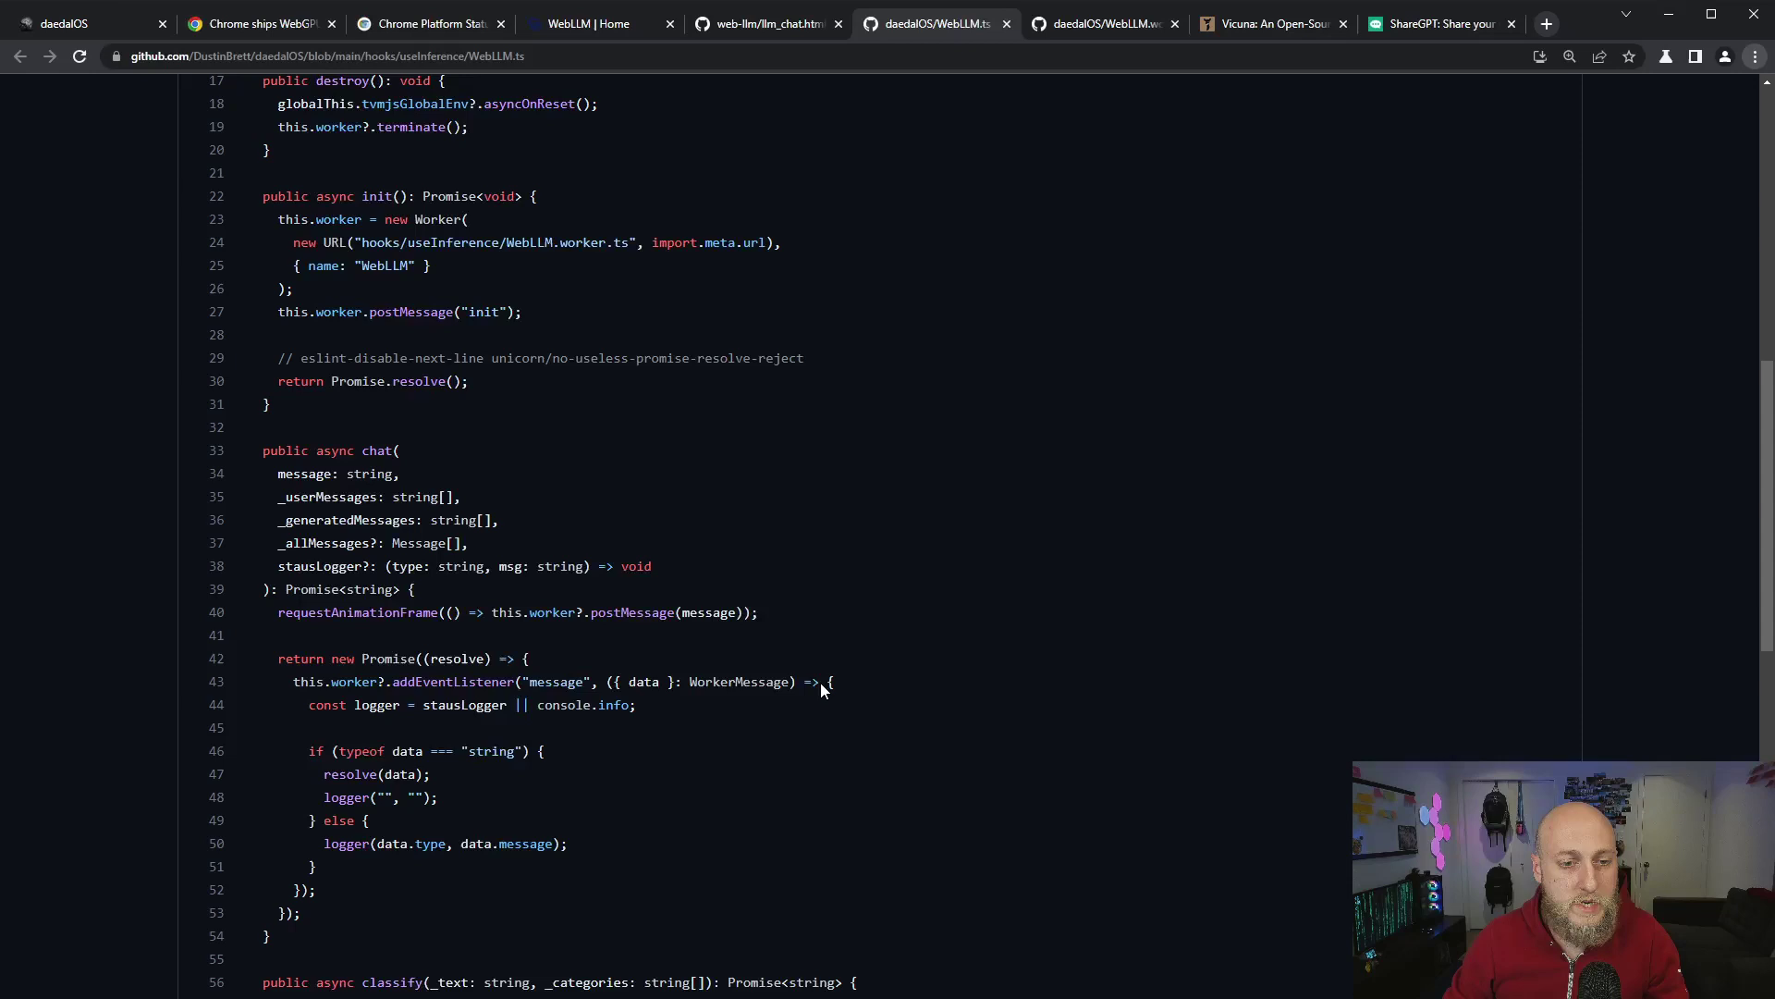
scroll(821, 682, "down", 5)
left_click_drag(262, 233, 503, 658)
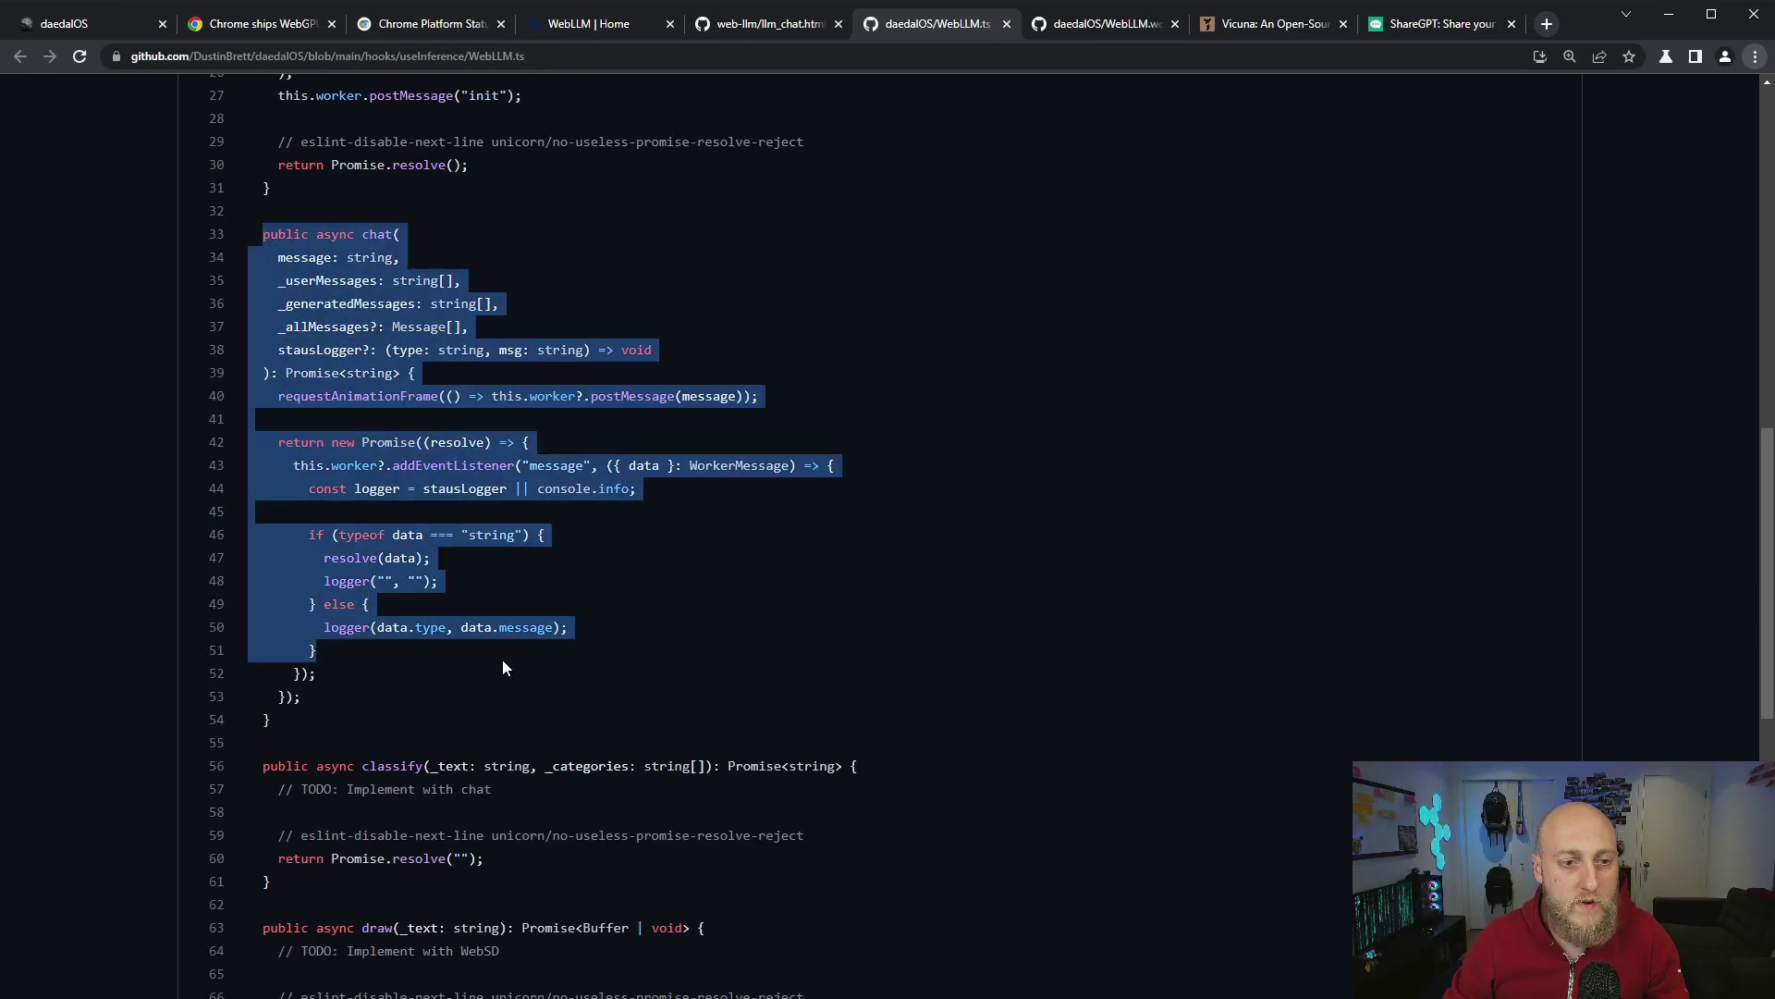
left_click(404, 446)
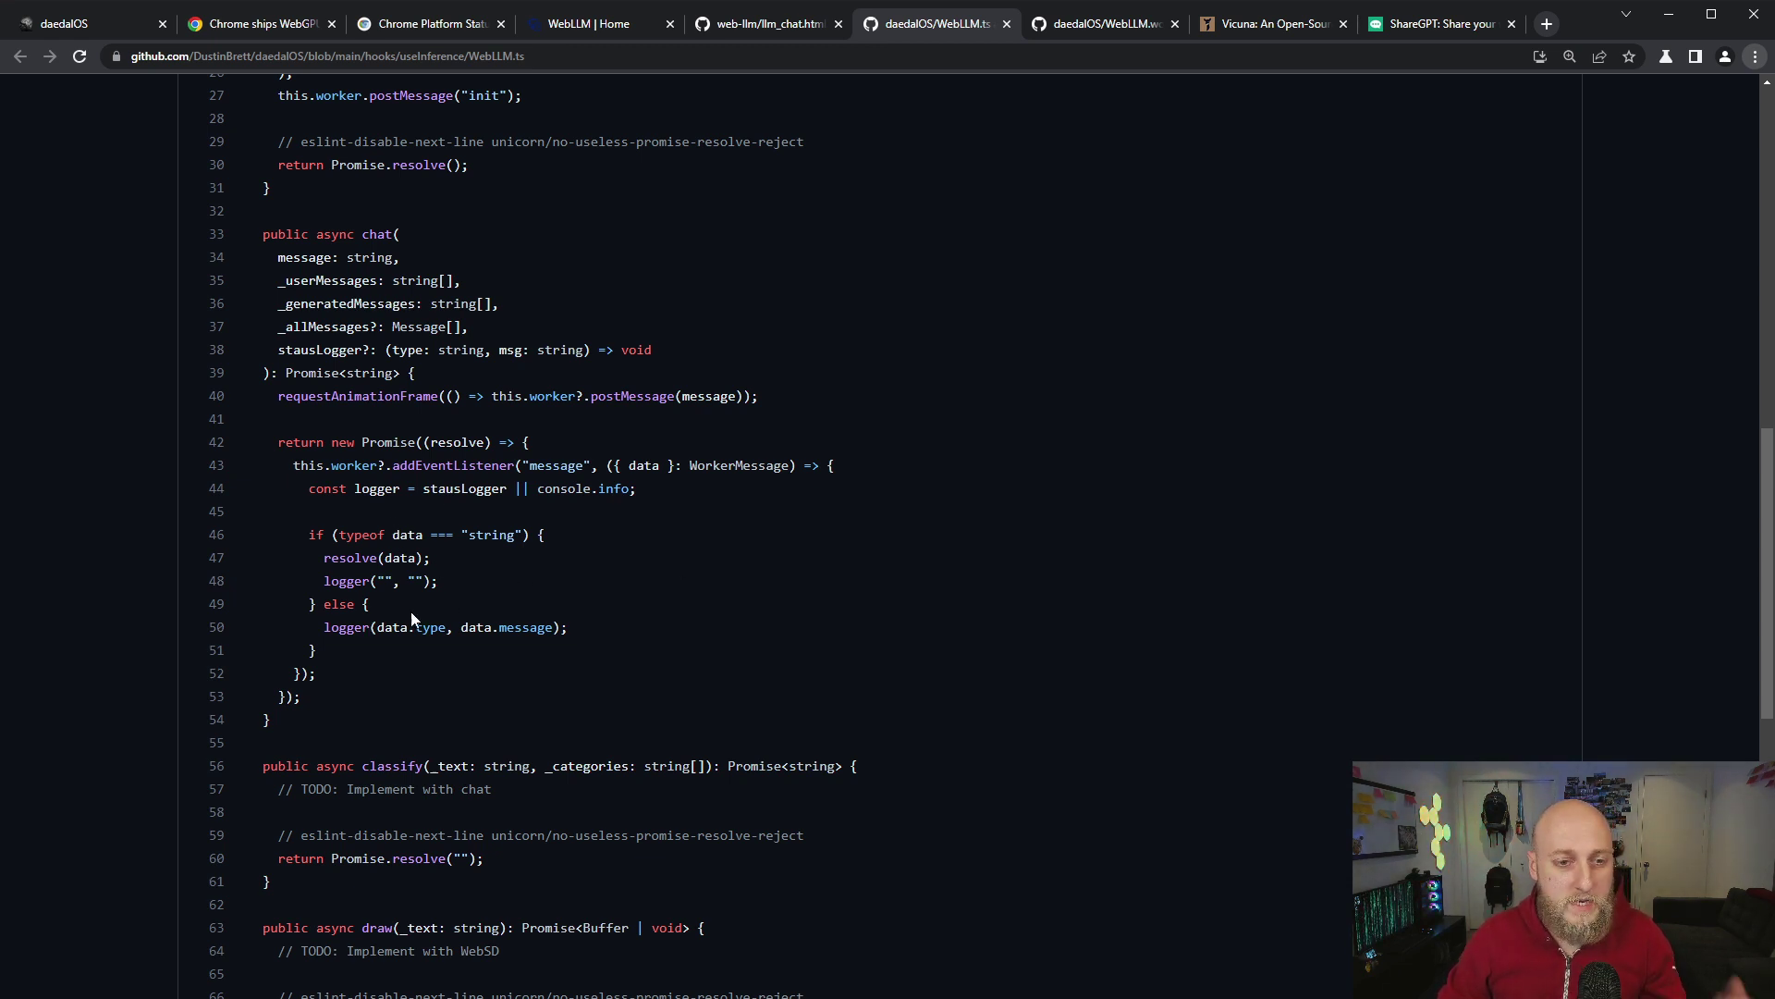
double_click(624, 396)
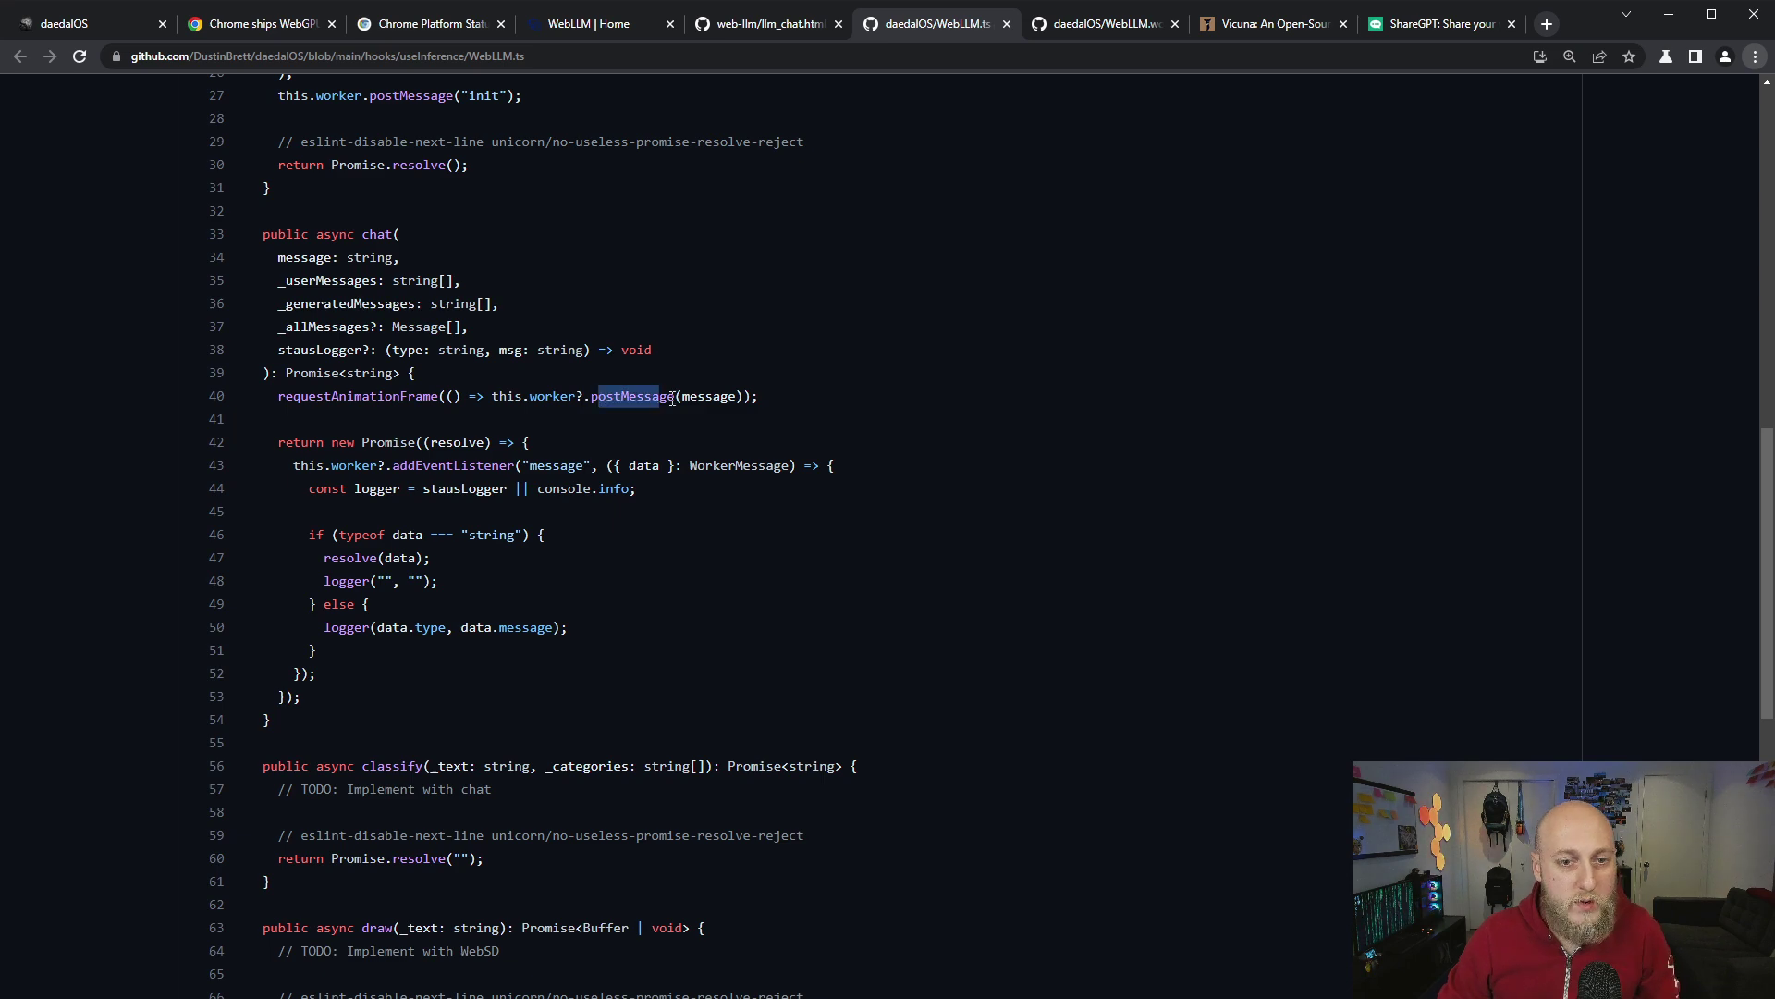
double_click(708, 396)
In WebLLM.worker.ts, highlight lines 9, 11 and 13, including tvmjsGlobalEnv.response
left_click(1103, 24)
scroll(756, 612, "down", 3)
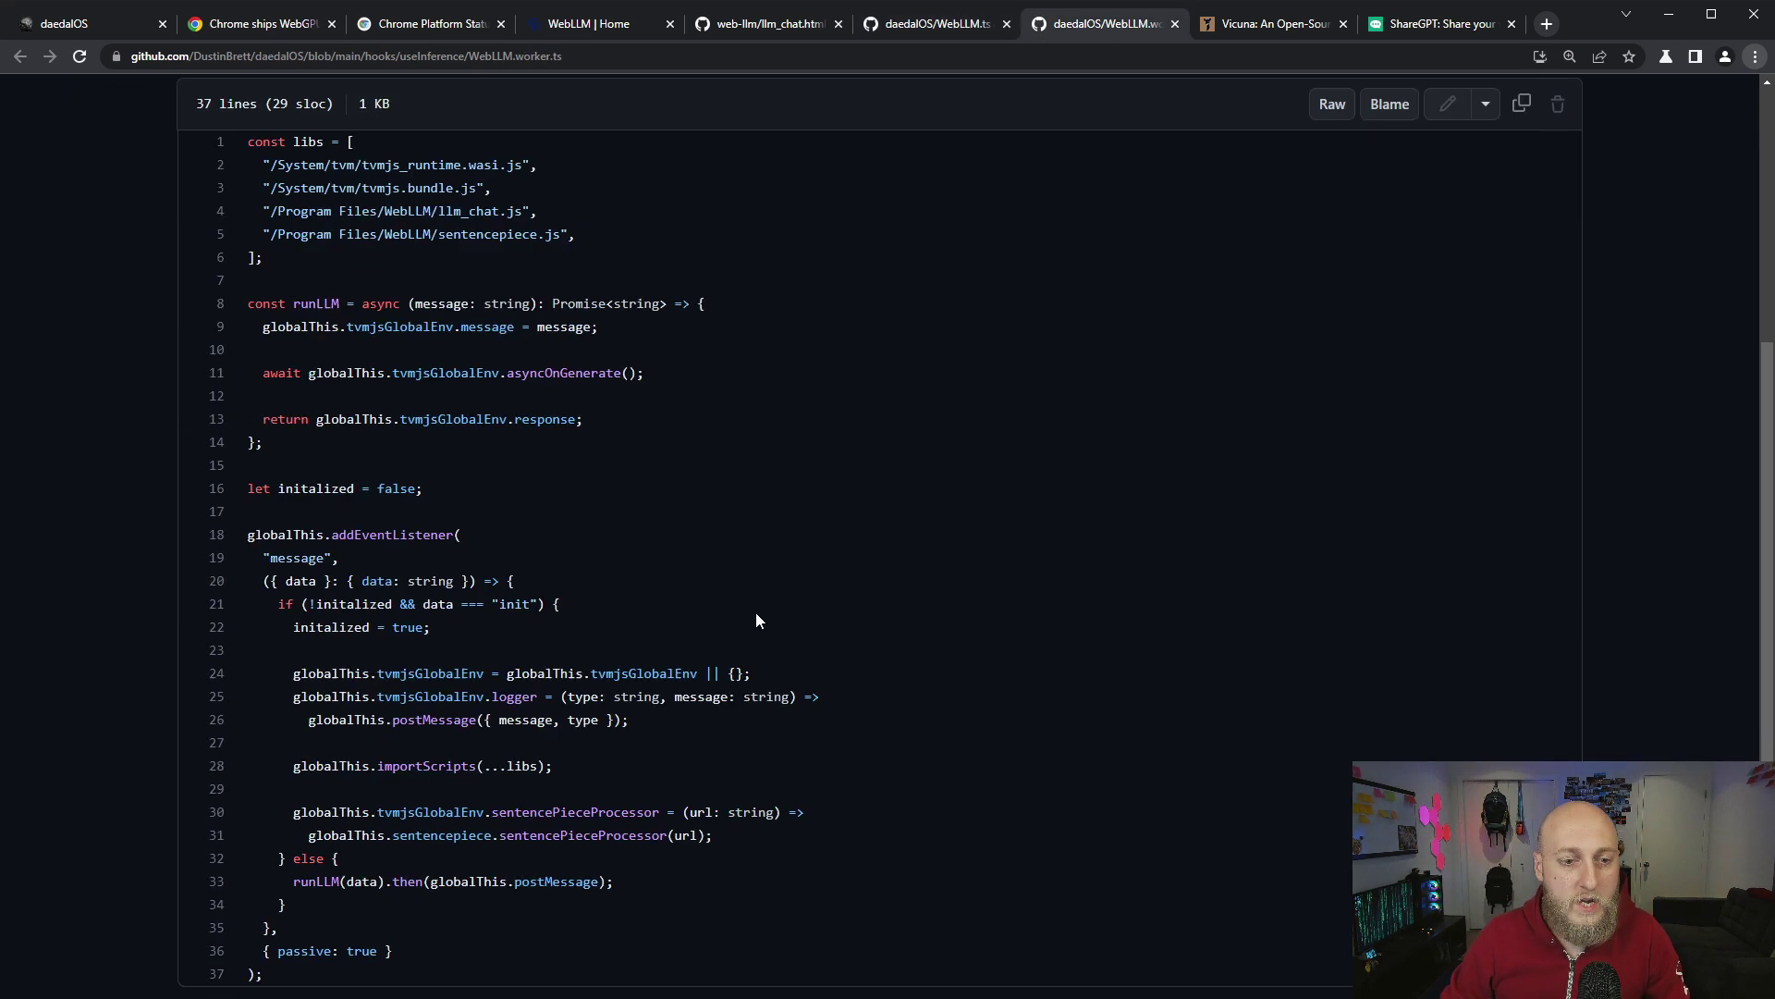
scroll(722, 603, "up", 2)
scroll(681, 589, "up", 1)
scroll(651, 588, "down", 2)
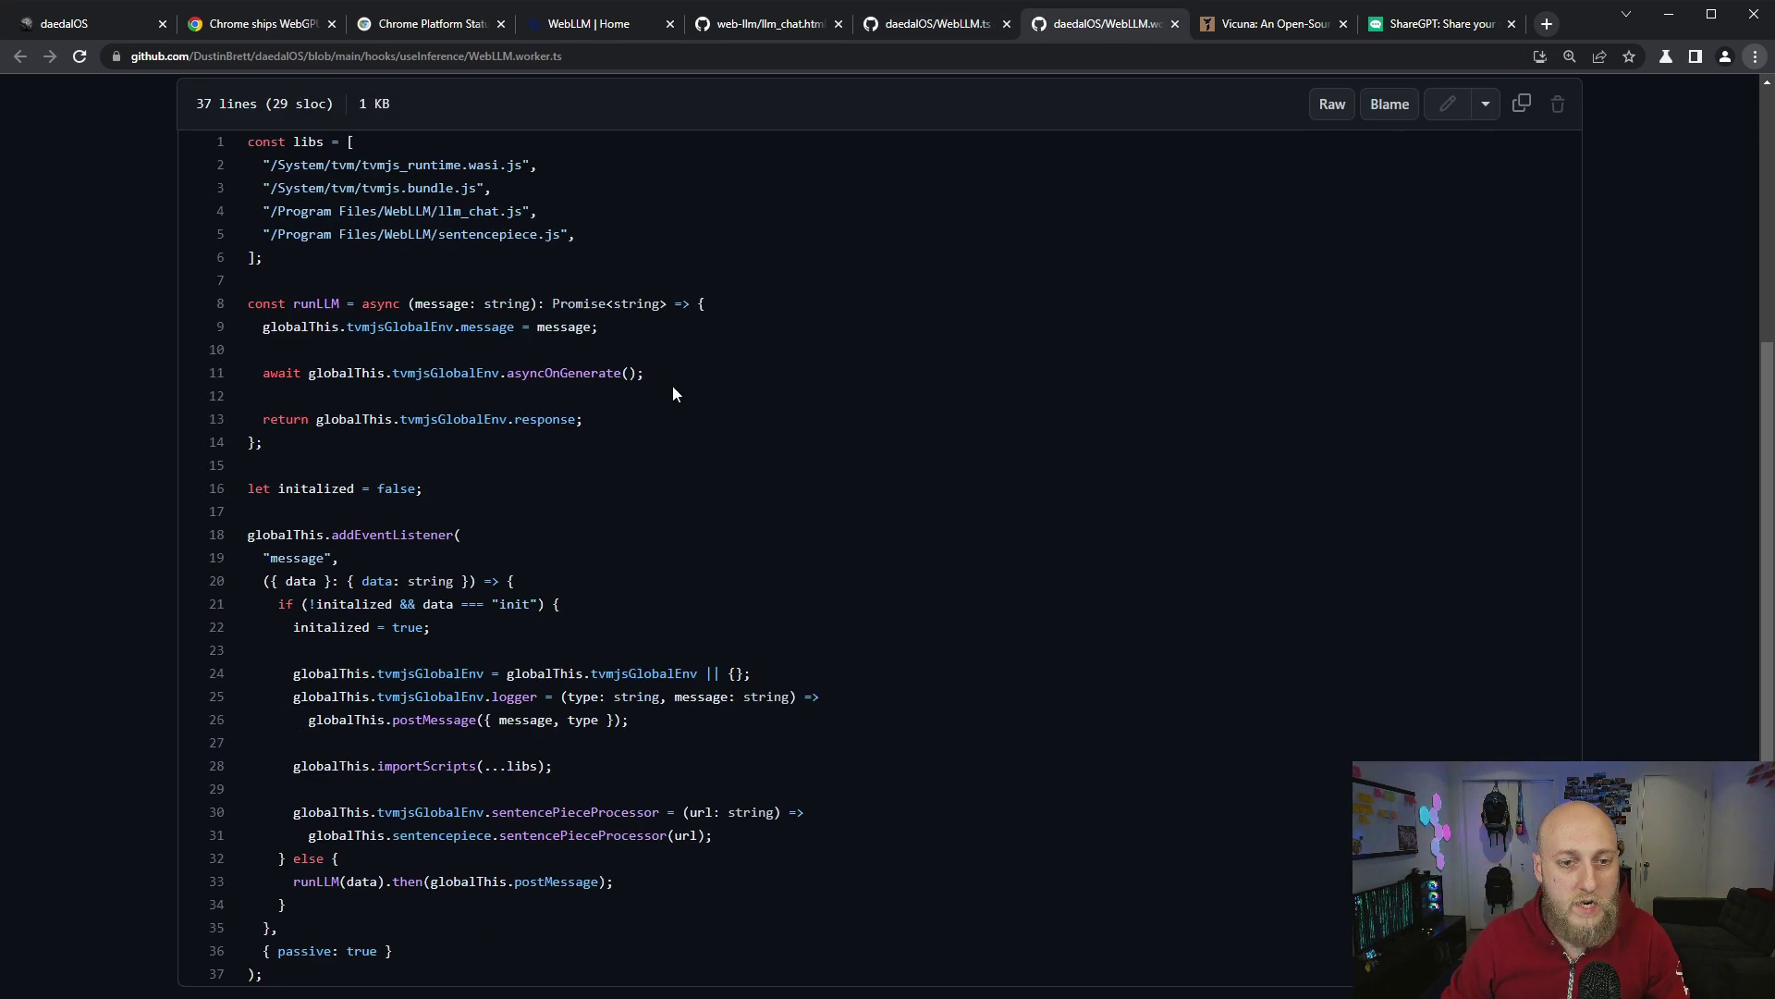
left_click_drag(643, 371, 394, 371)
left_click(524, 343)
left_click_drag(596, 326, 460, 327)
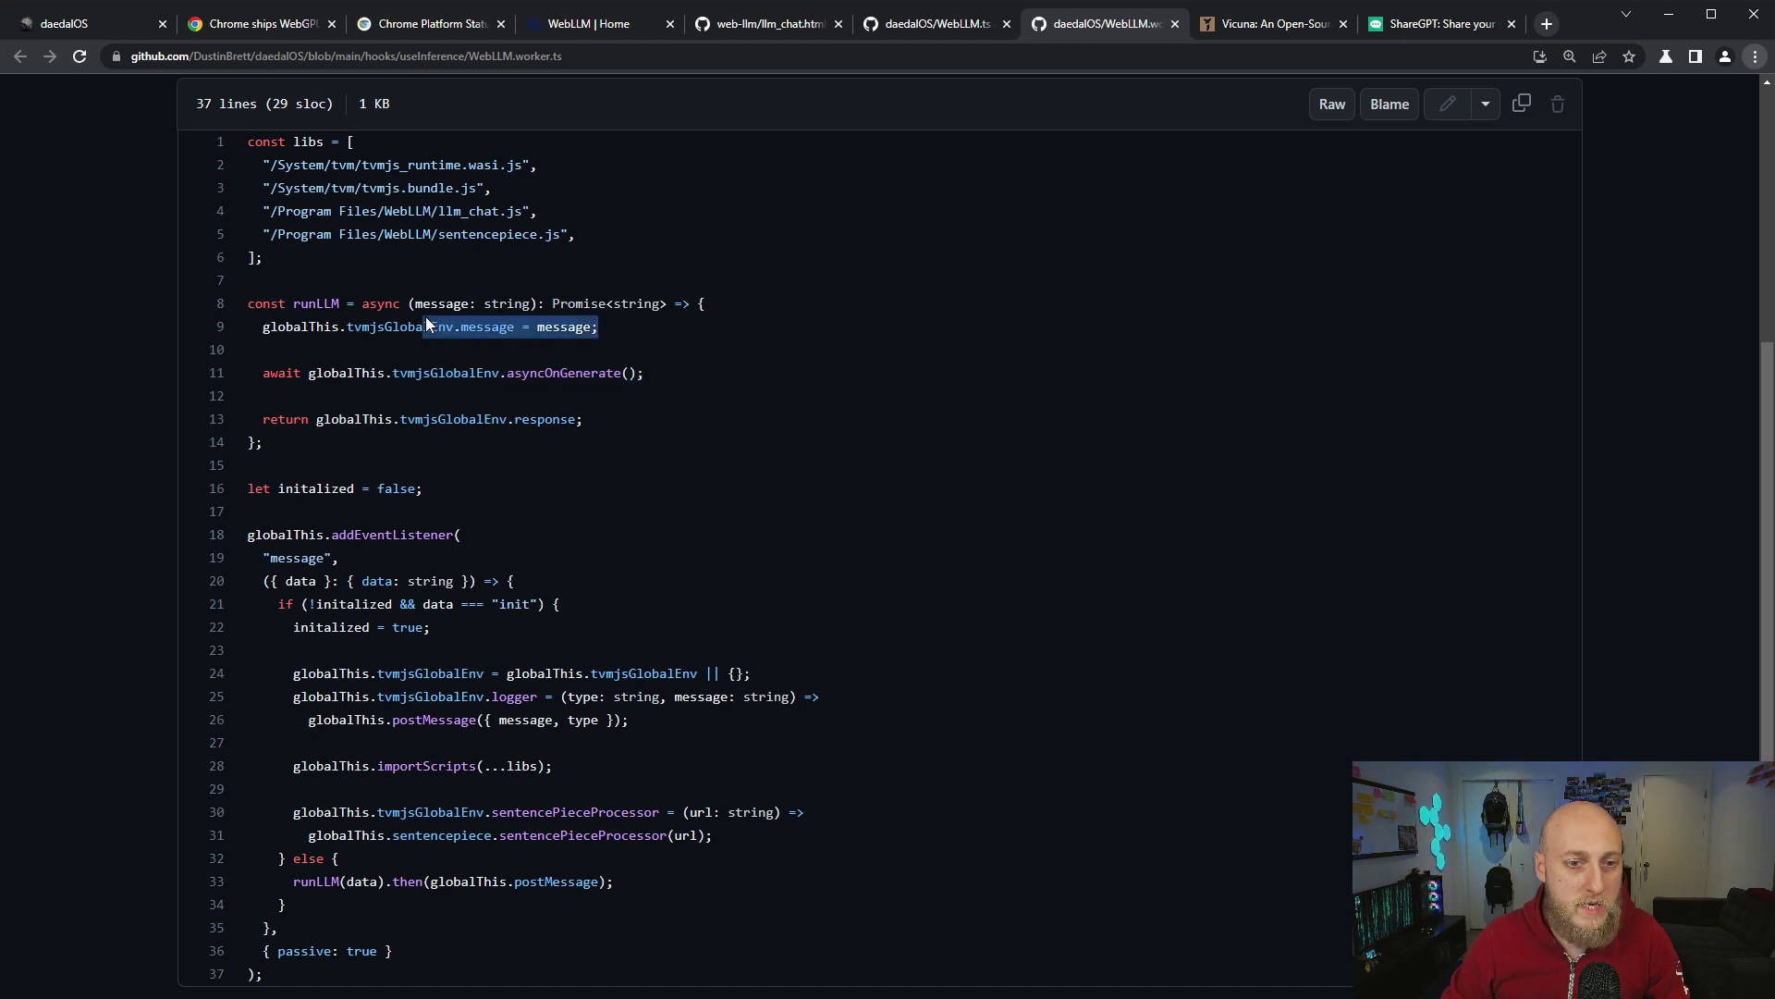
left_click(588, 433)
mouse_move(579, 420)
left_mouse_down()
mouse_move(401, 418)
mouse_move(663, 698)
left_mouse_up()
left_click(509, 449)
scroll(661, 560, "down", 2)
scroll(661, 560, "down", 2)
left_click(1024, 151)
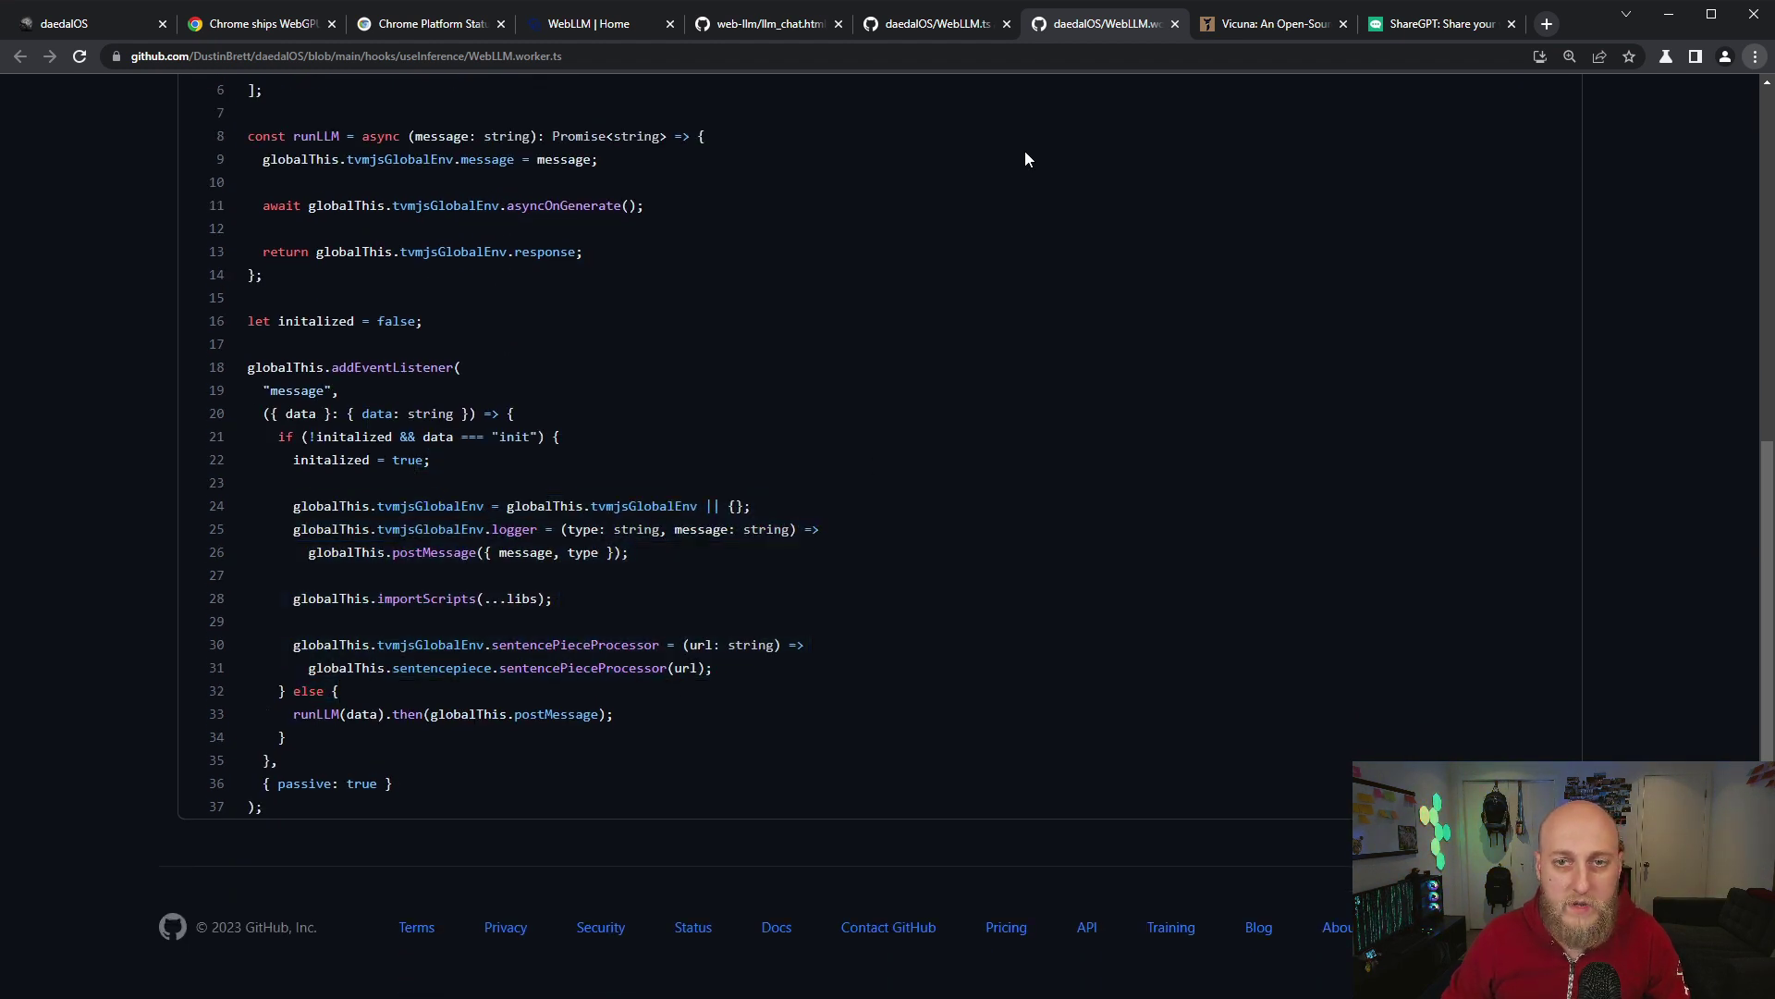
Close the WebLLM.ts, worker and llm_chat.html pages, then highlight 'ChatGPT' and '13B' in the Vicuna article
left_click(1006, 28)
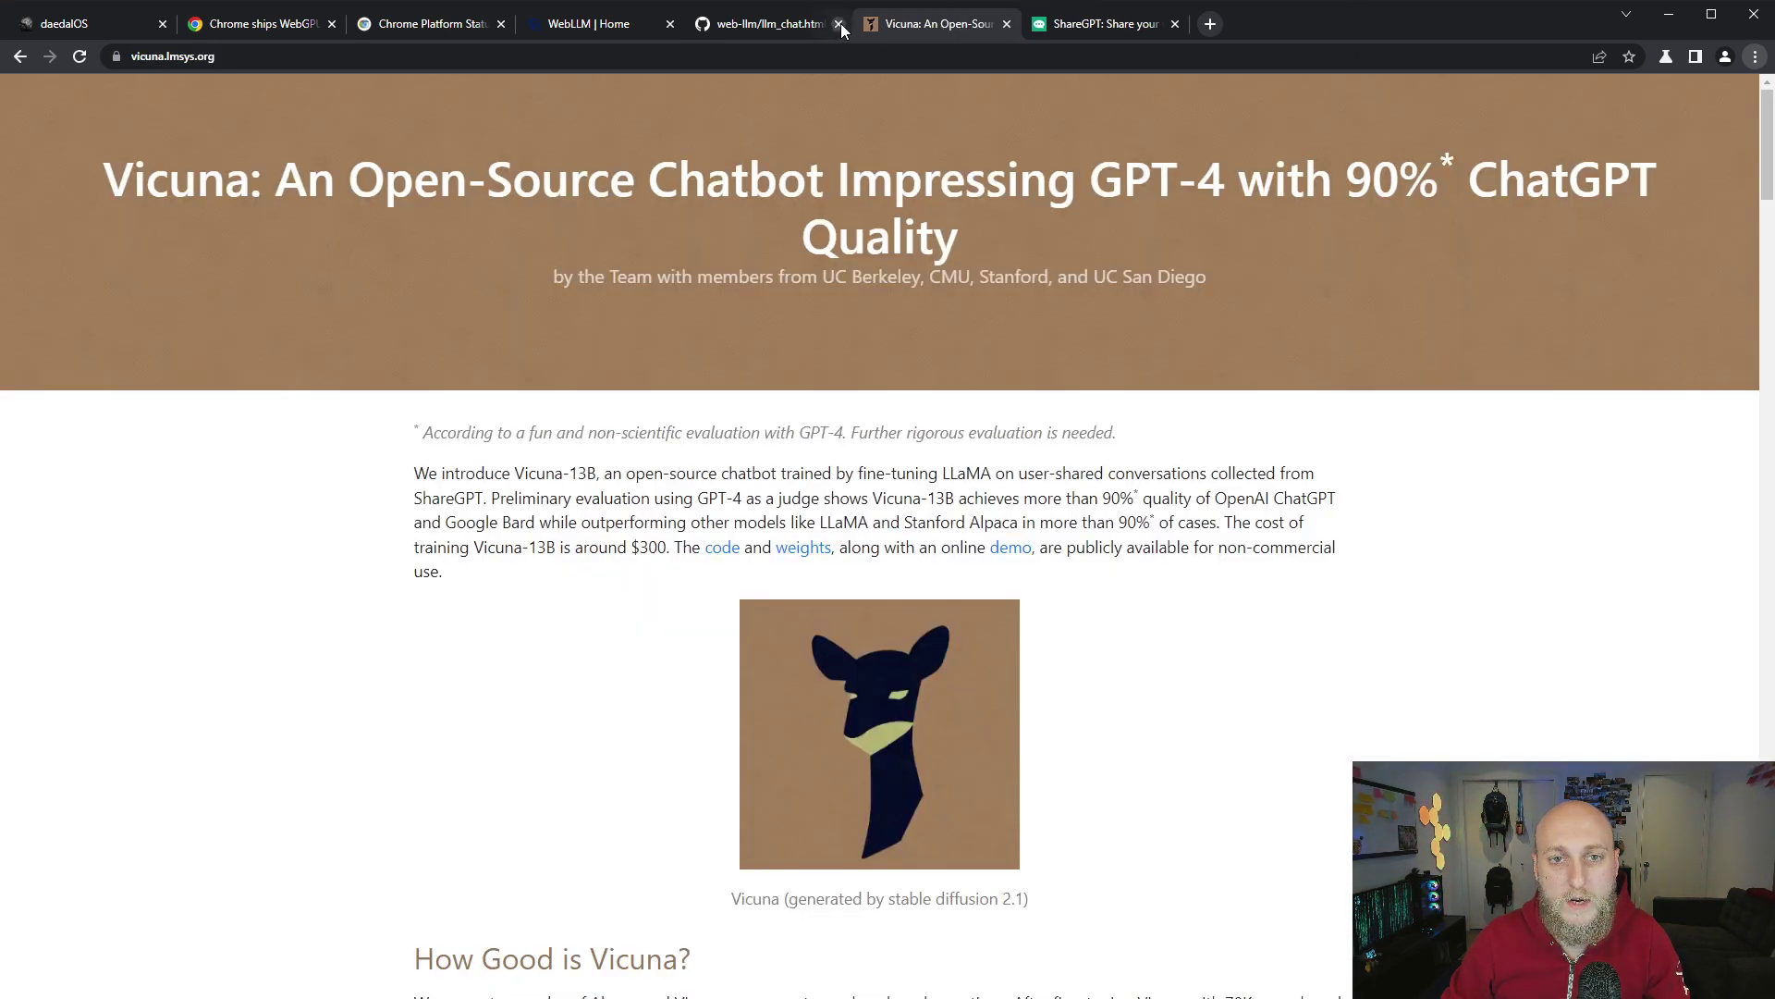
left_click(840, 24)
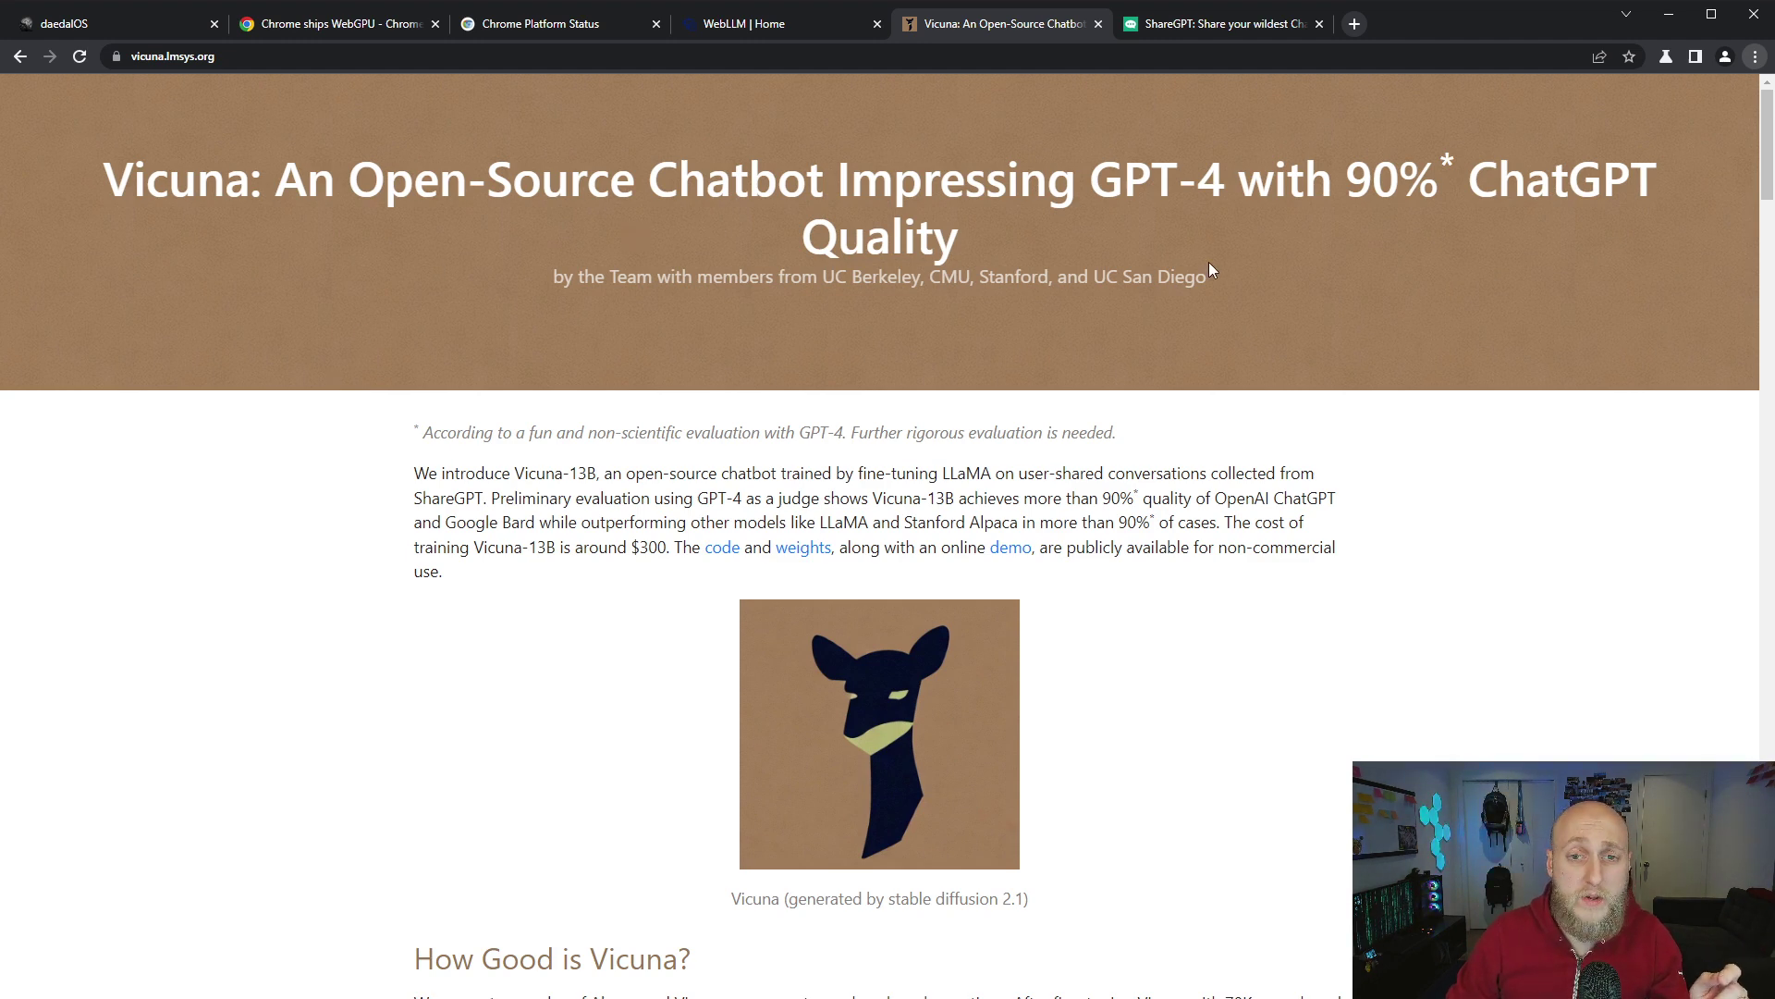
left_click_drag(1468, 179, 1659, 178)
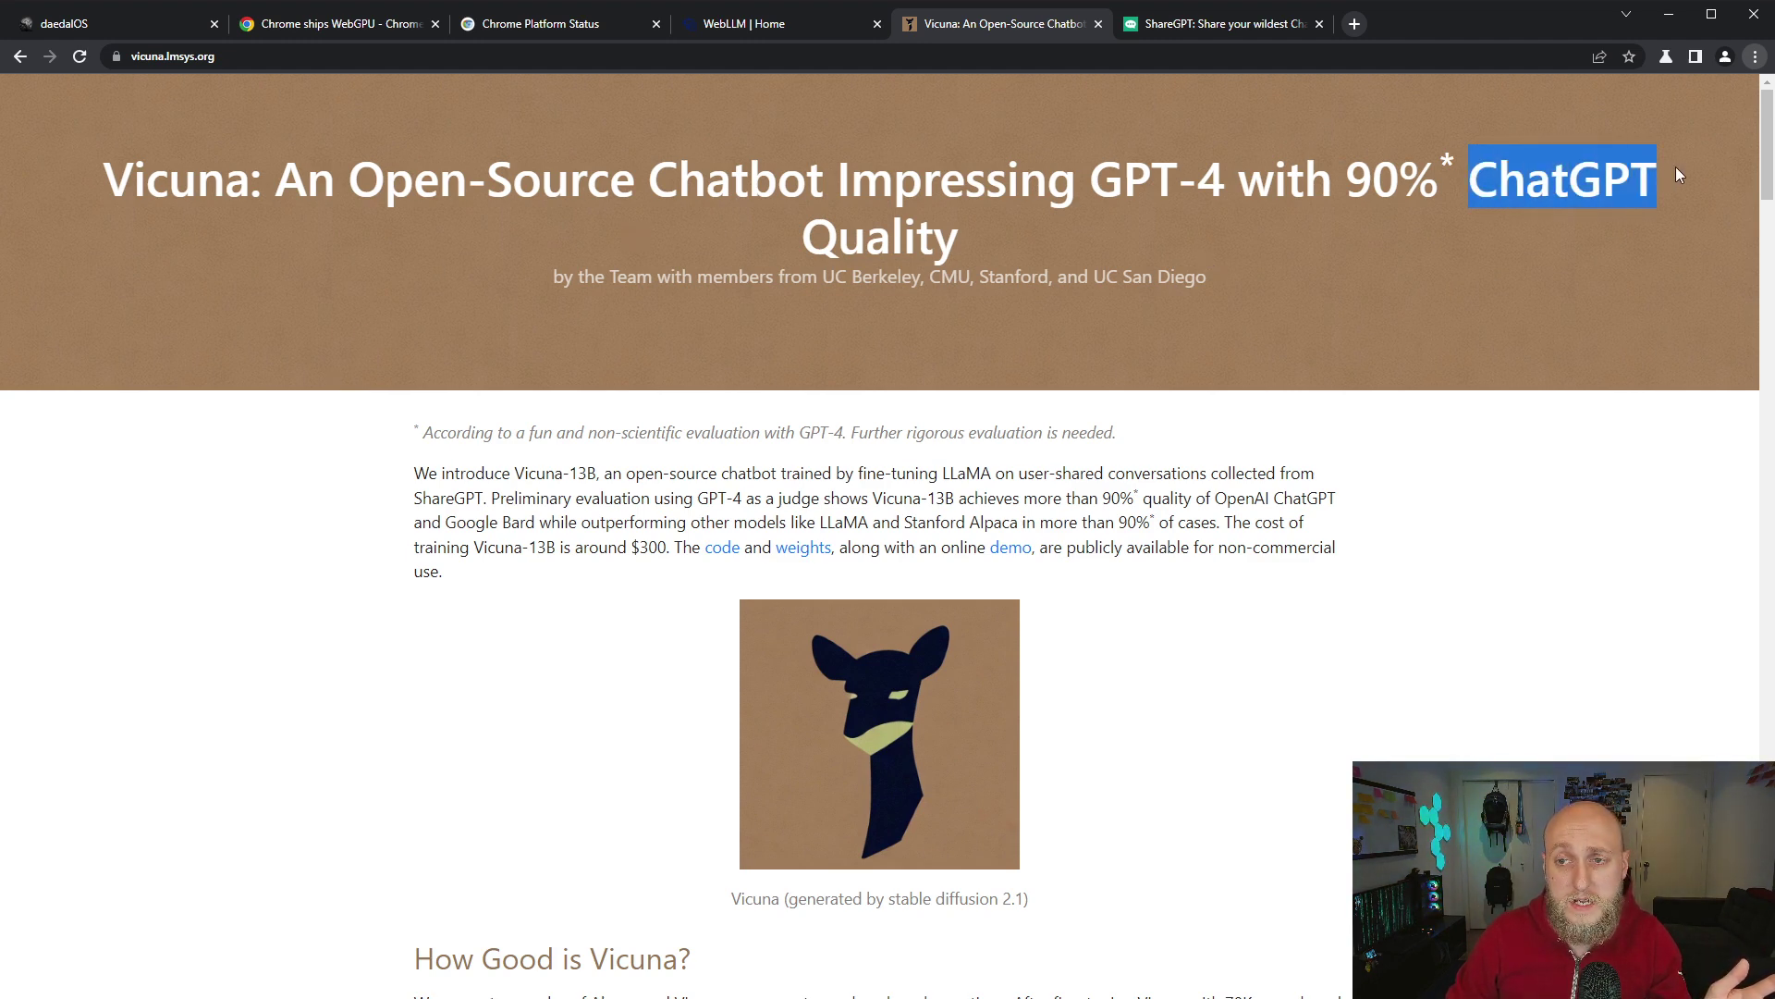
left_click(1421, 425)
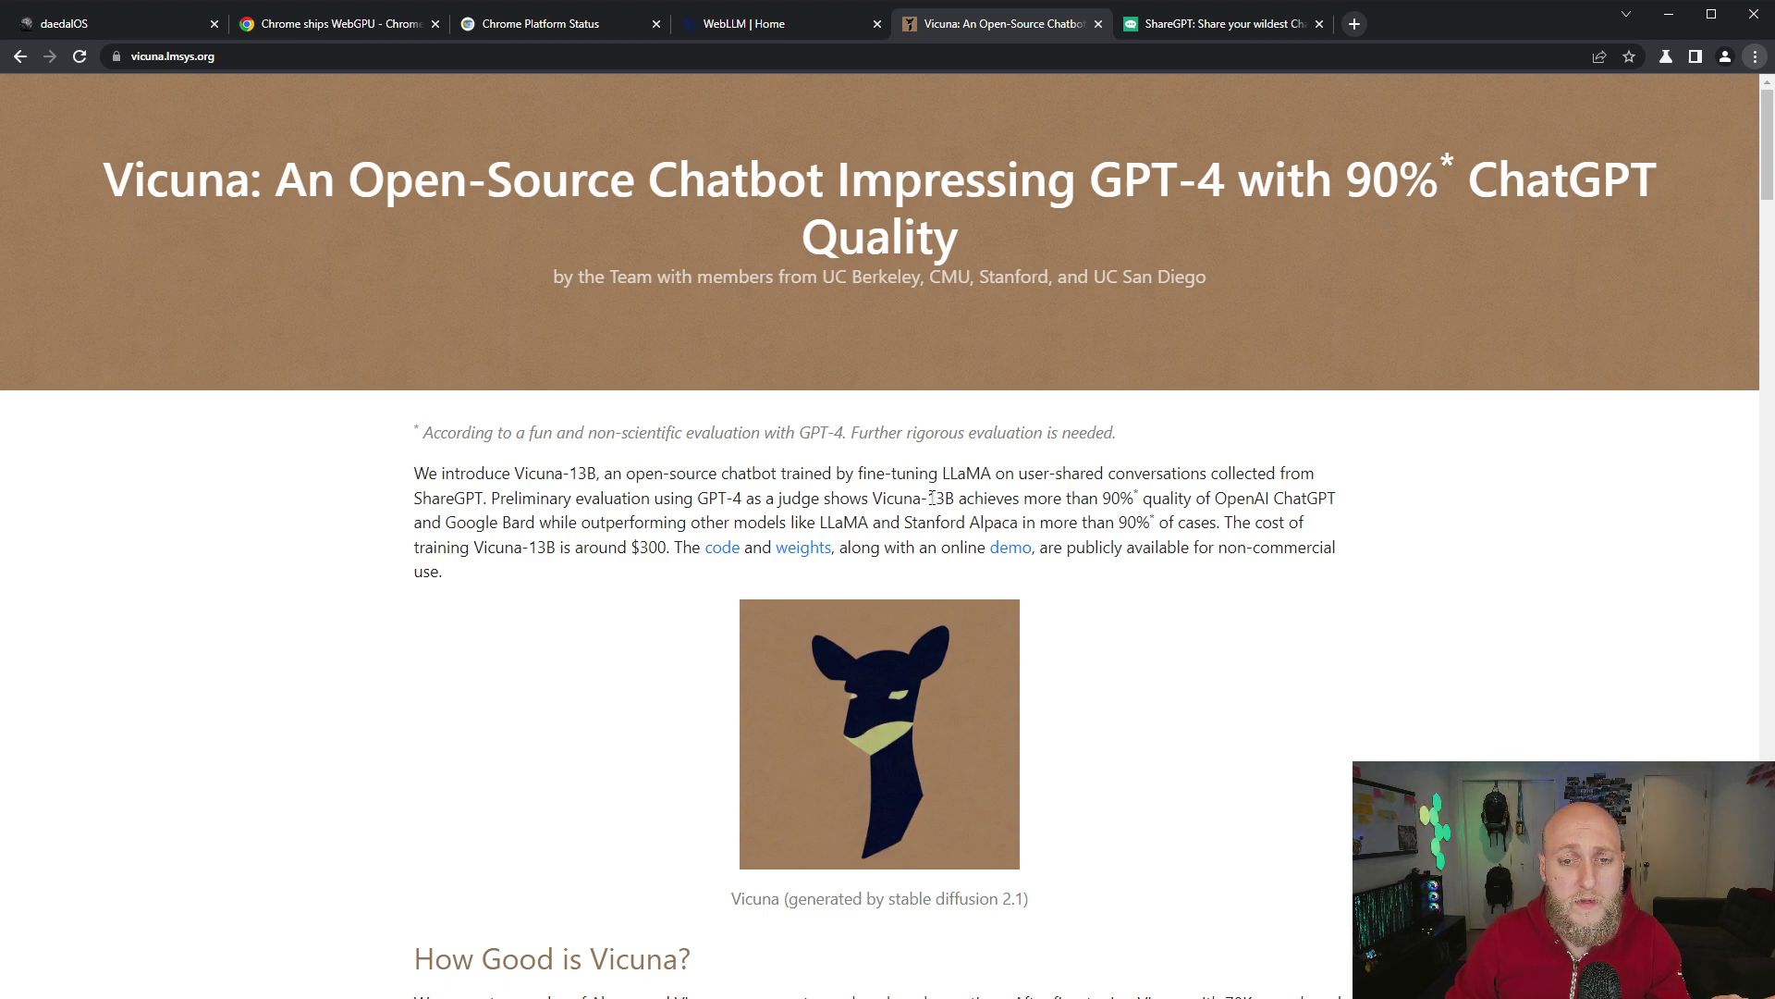
left_click_drag(928, 497, 954, 497)
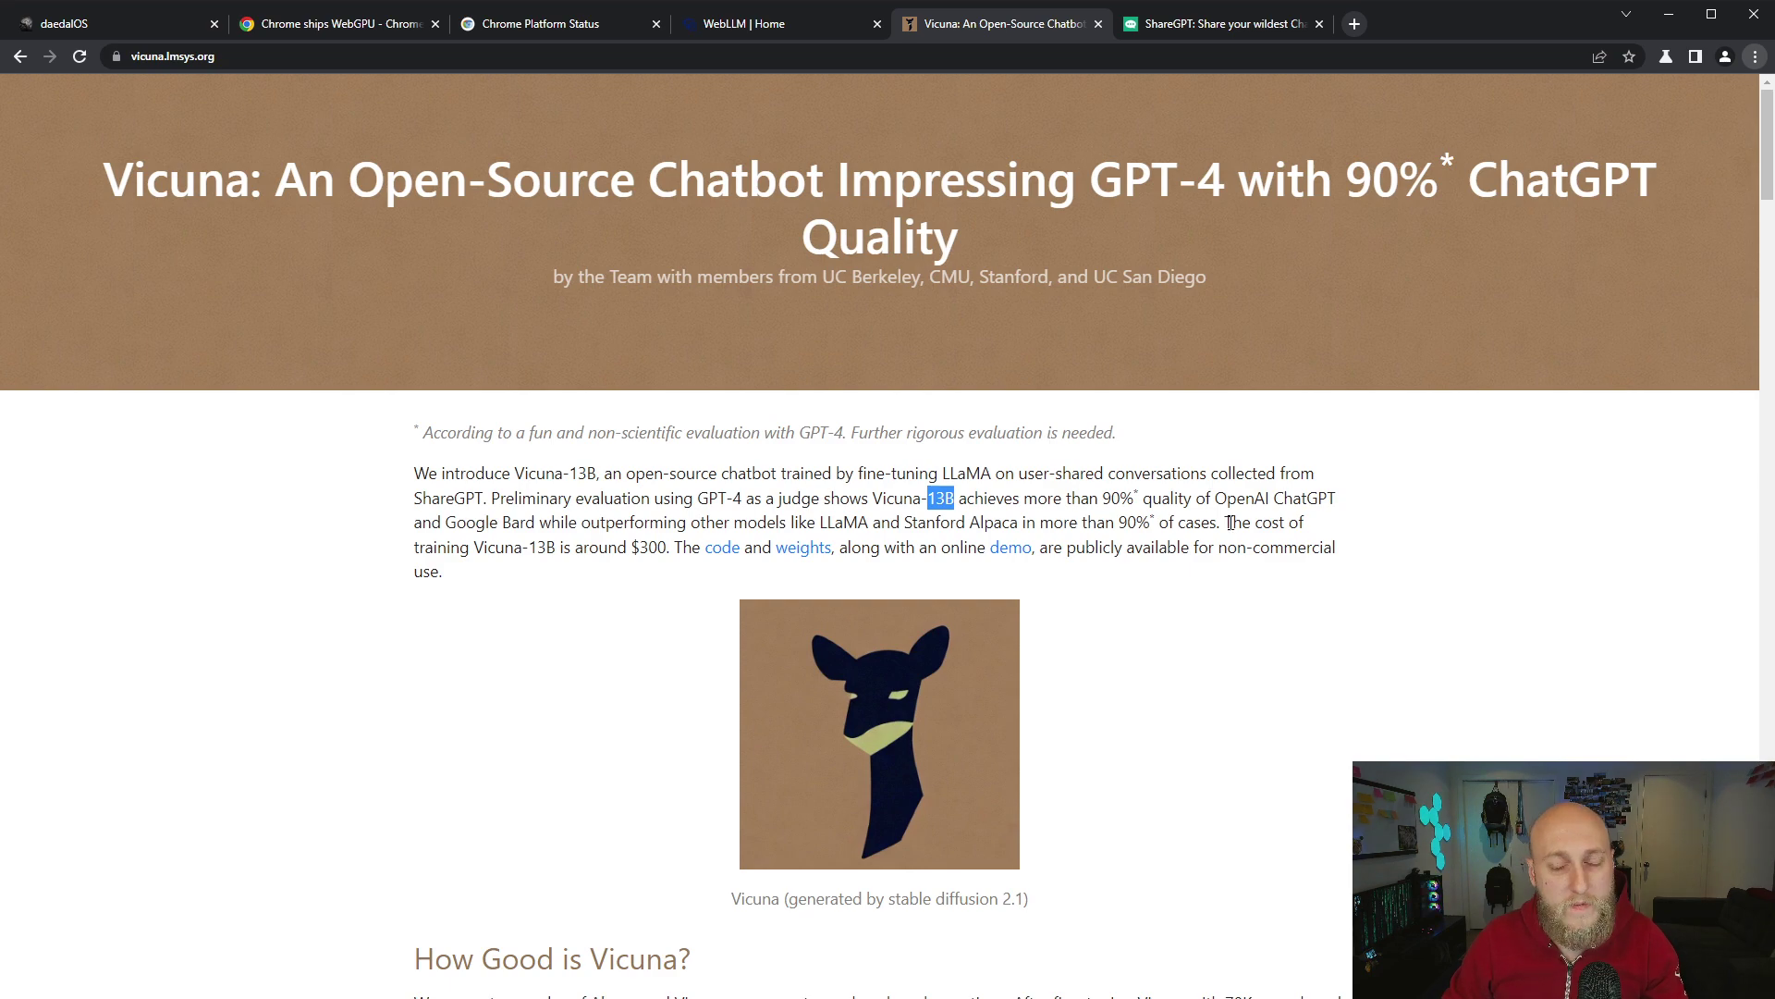
scroll(1226, 522, "down", 5)
scroll(1505, 529, "down", 5)
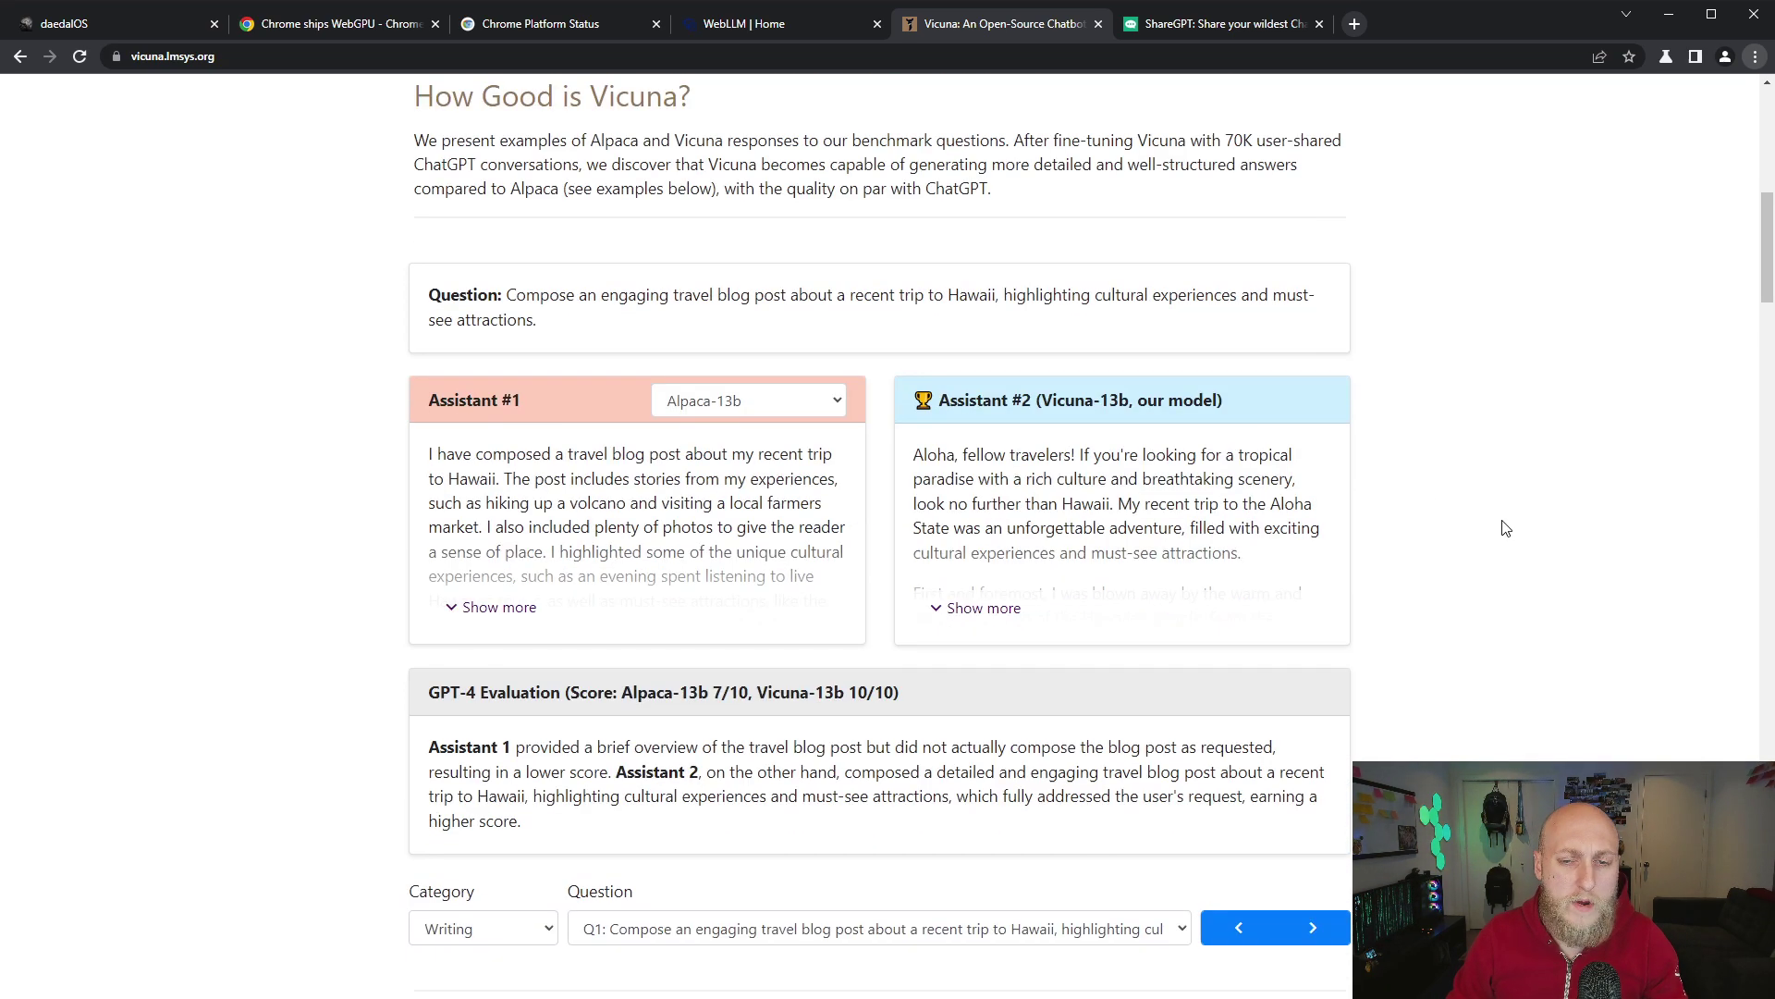
scroll(1505, 529, "down", 2)
scroll(1485, 529, "down", 2)
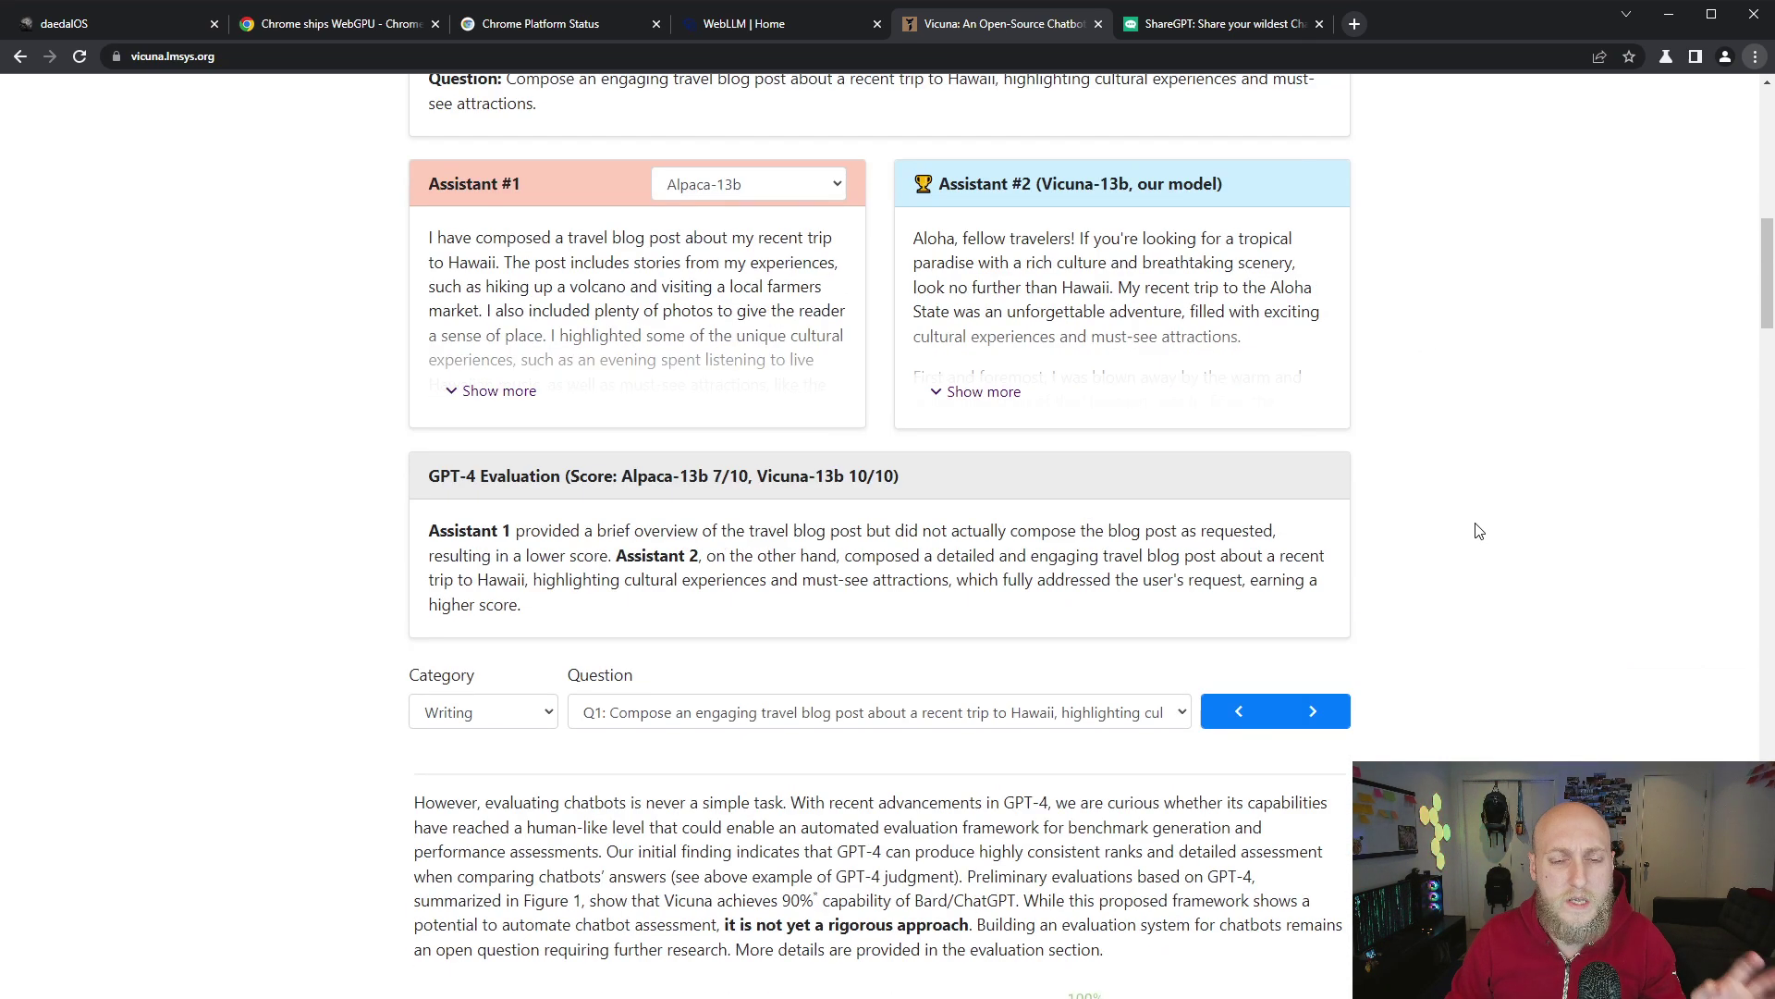
scroll(1437, 546, "down", 4)
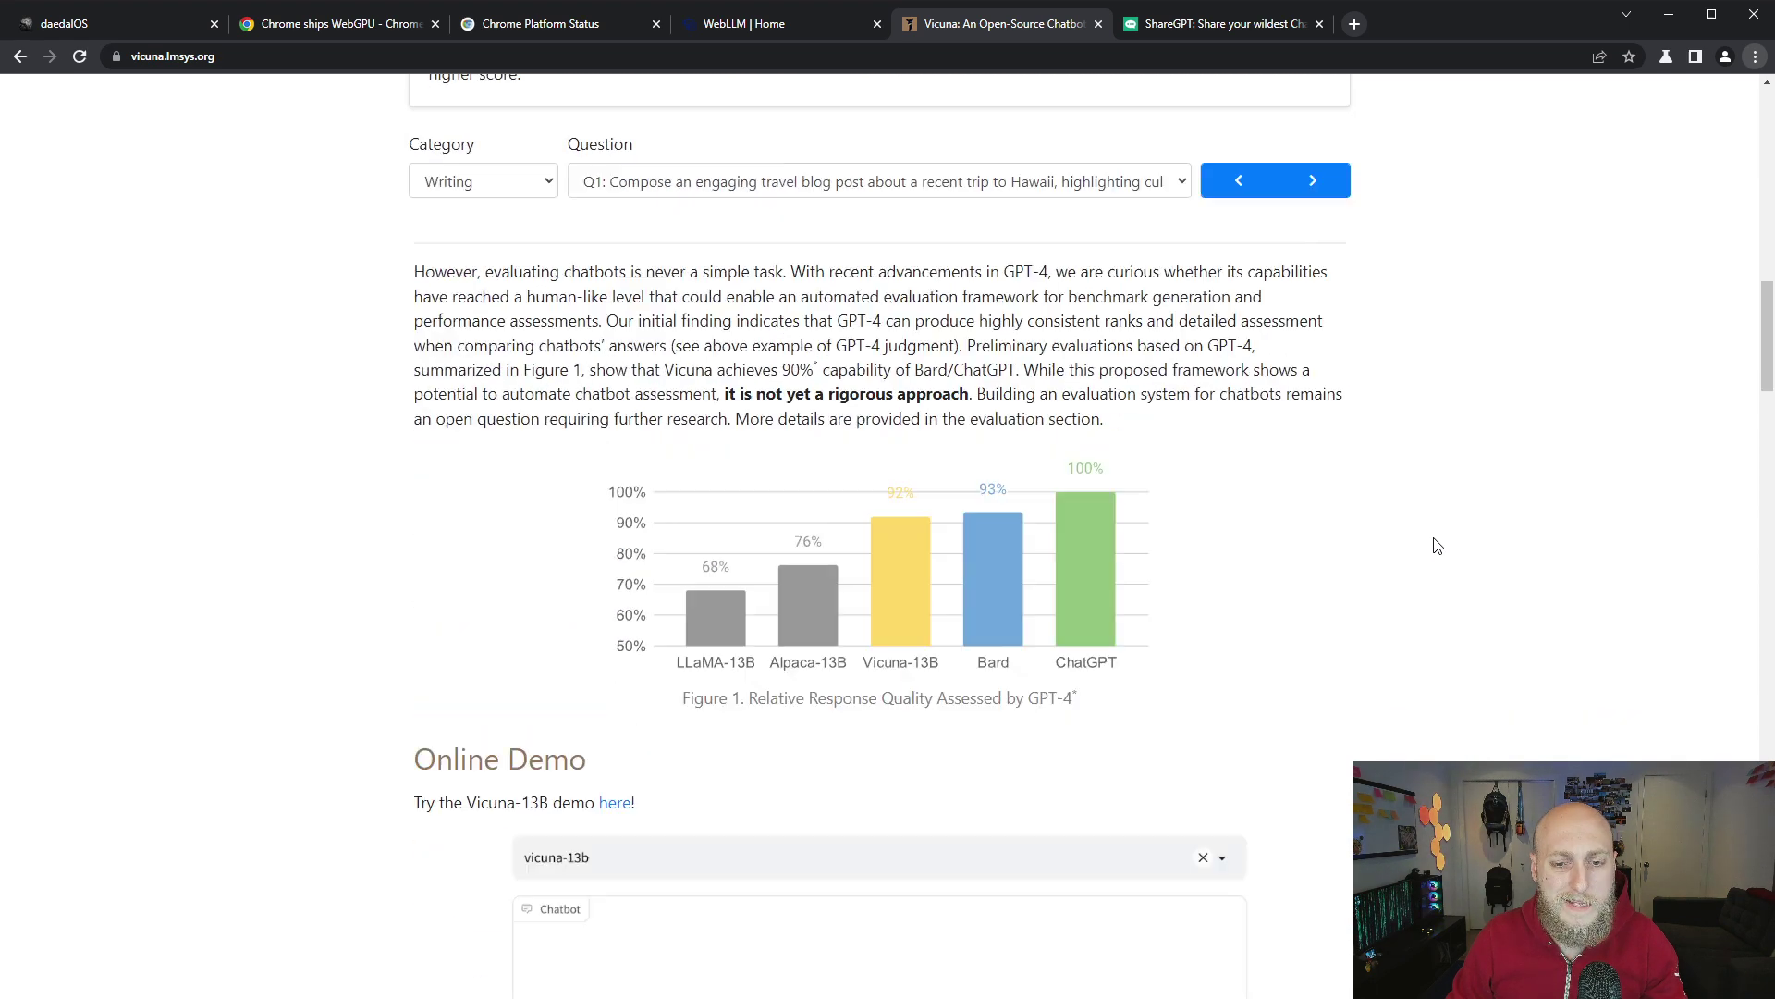
scroll(1318, 468, "down", 3)
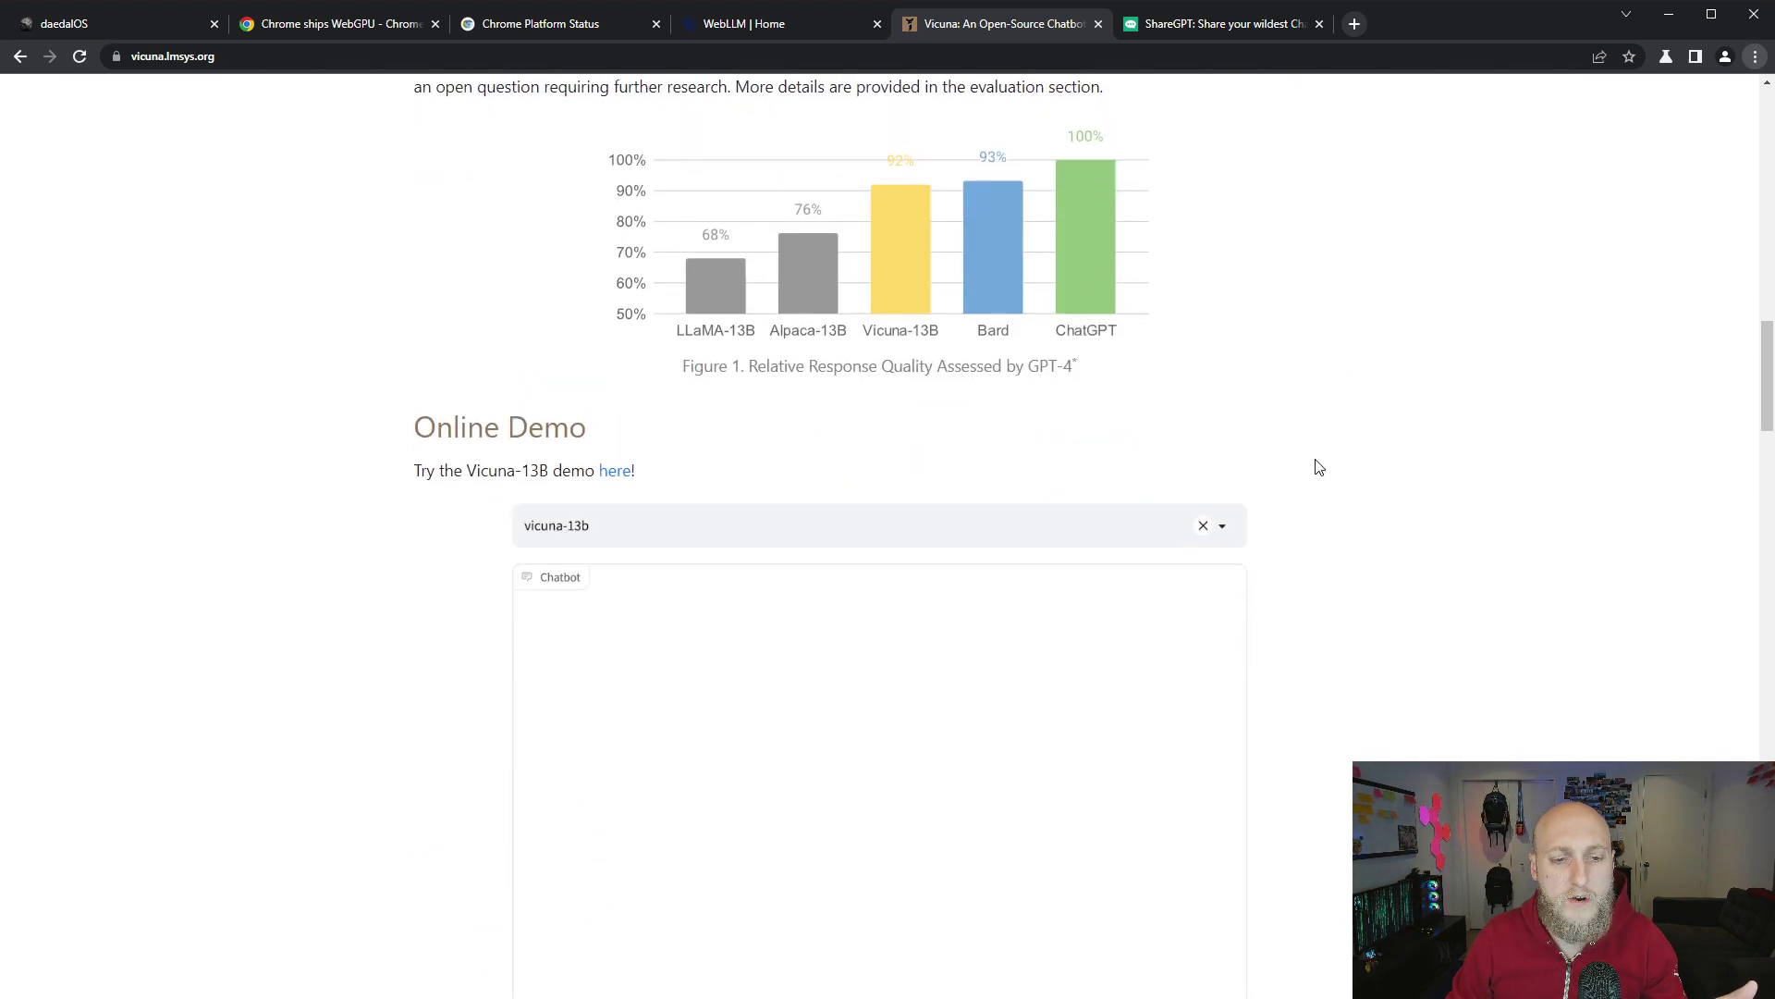
scroll(1319, 467, "down", 3)
scroll(1395, 483, "down", 4)
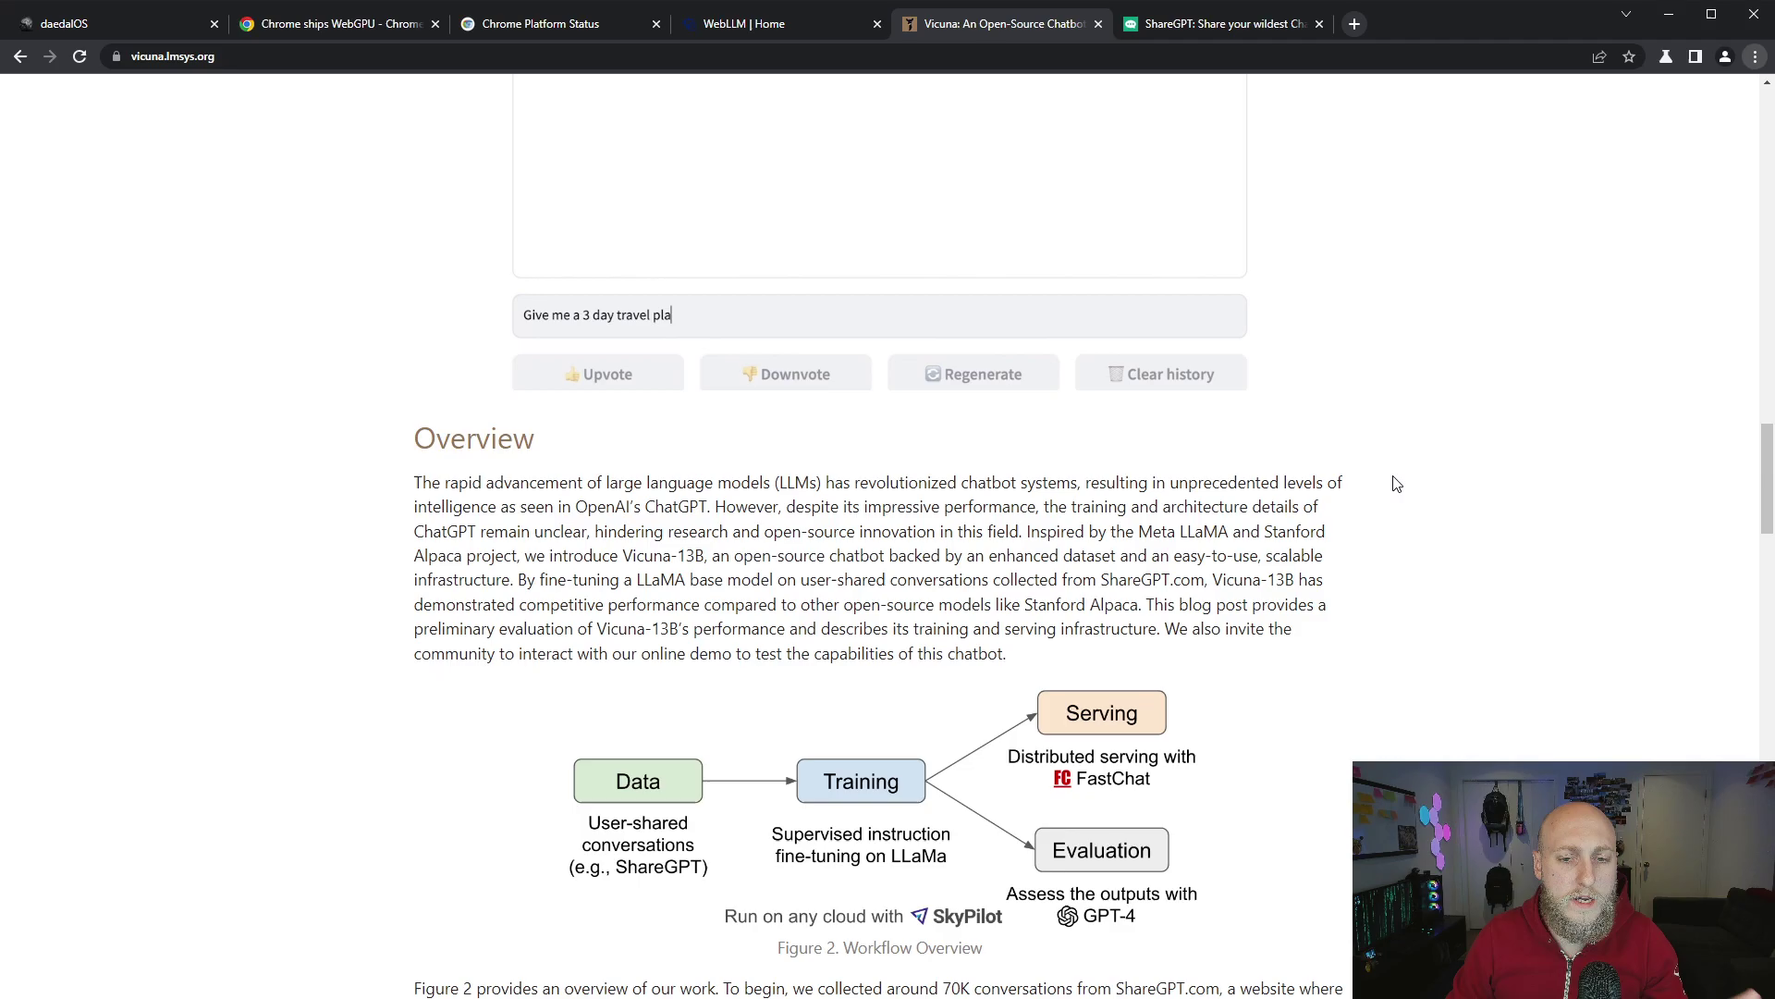
scroll(1395, 483, "down", 5)
scroll(1396, 483, "down", 3)
scroll(1396, 483, "down", 2)
scroll(1394, 489, "down", 5)
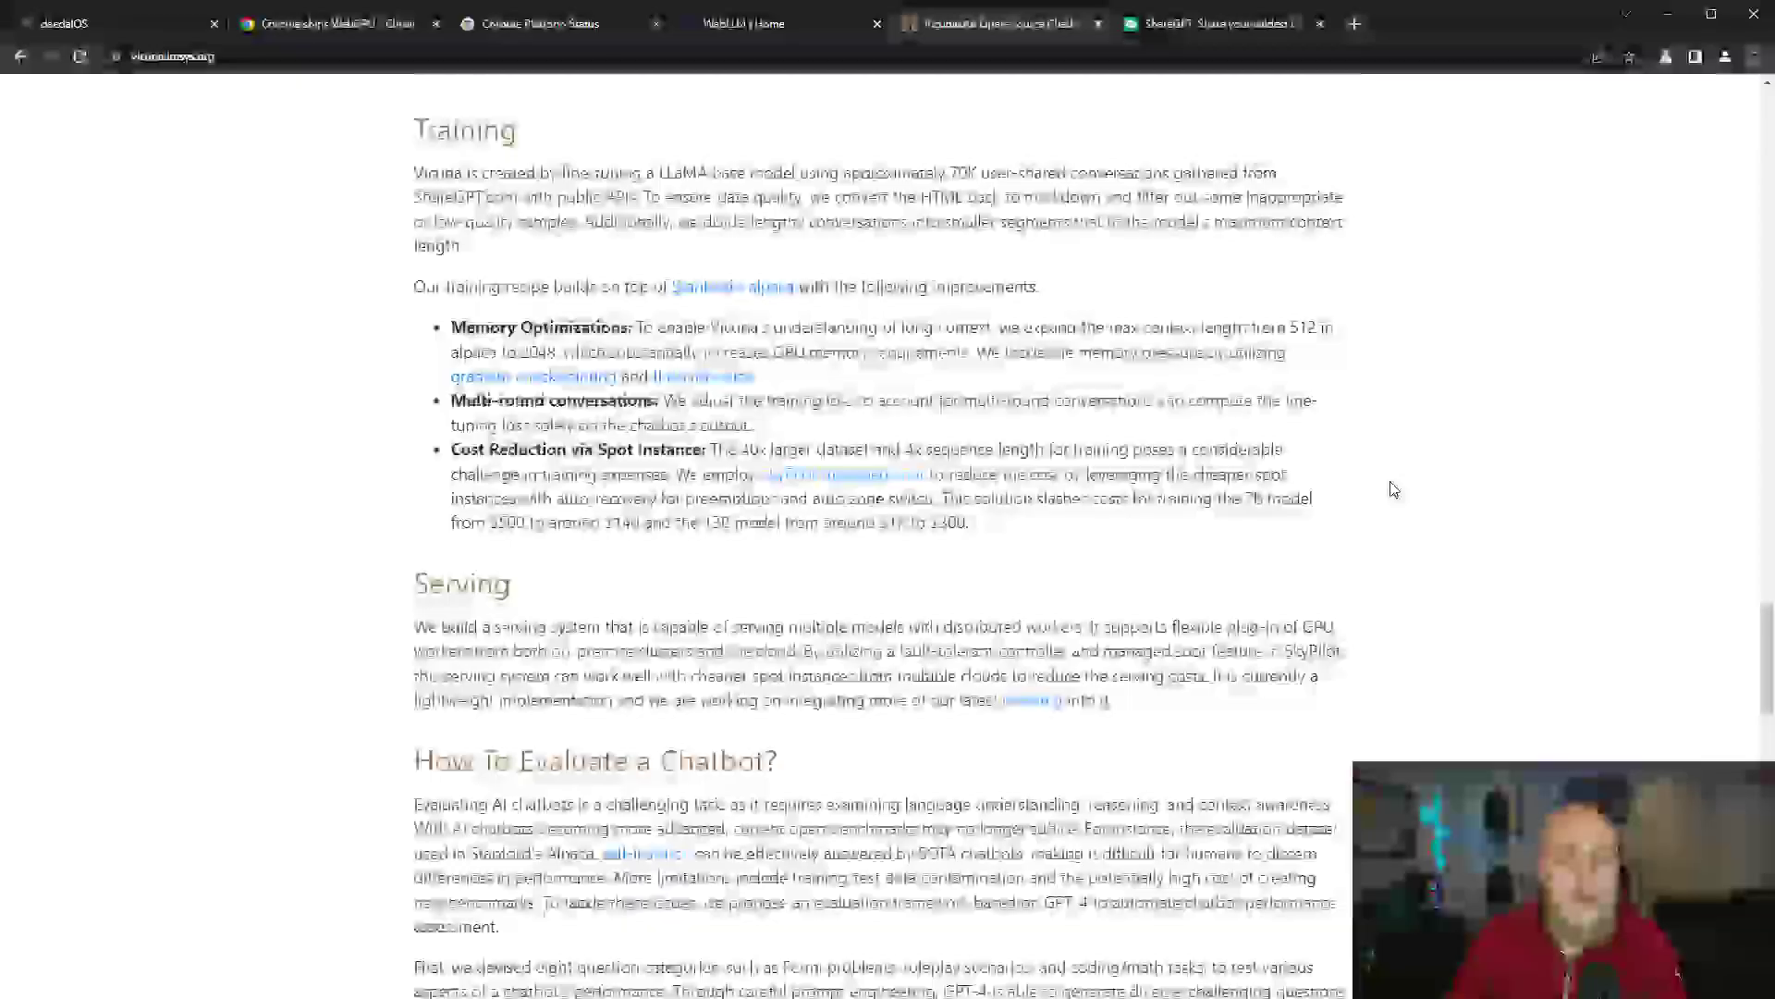
scroll(1392, 489, "down", 5)
scroll(1402, 479, "down", 4)
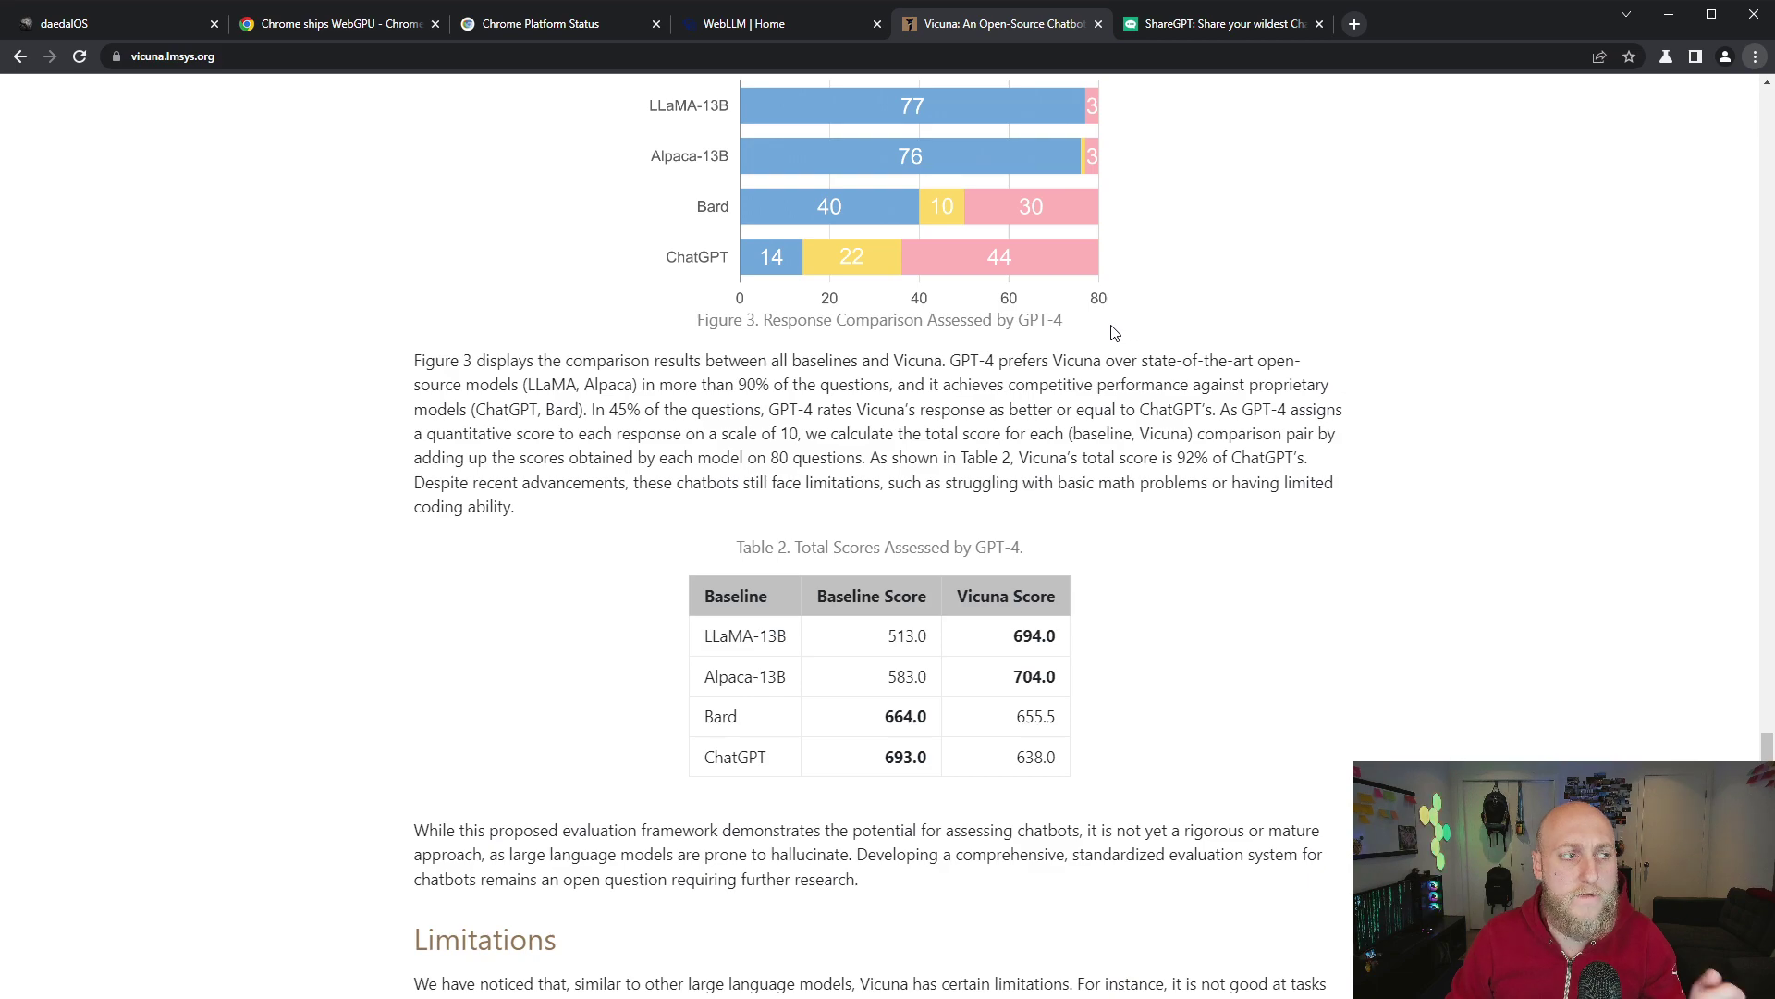
scroll(1123, 521, "up", 5)
scroll(1221, 583, "up", 8)
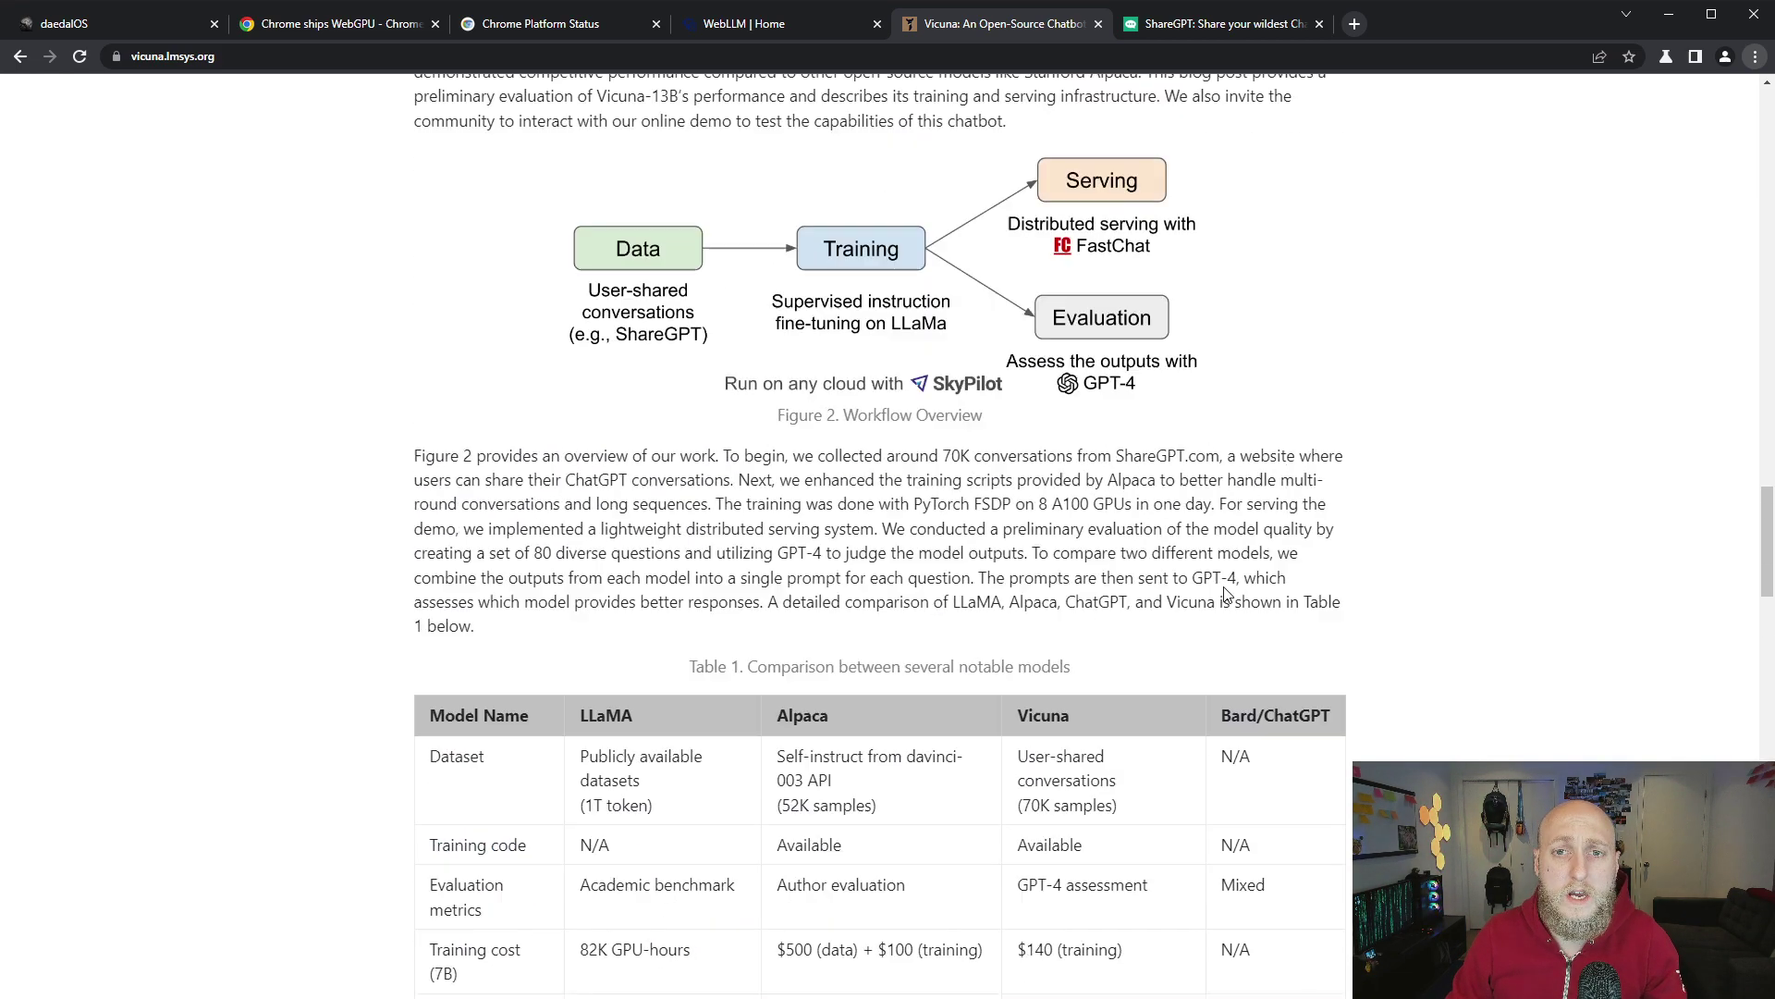
scroll(1227, 593, "up", 8)
scroll(1226, 593, "up", 8)
Look at the ShareGPT homepage, then select 'LLaMA' in the Vicuna introduction
left_click(1183, 28)
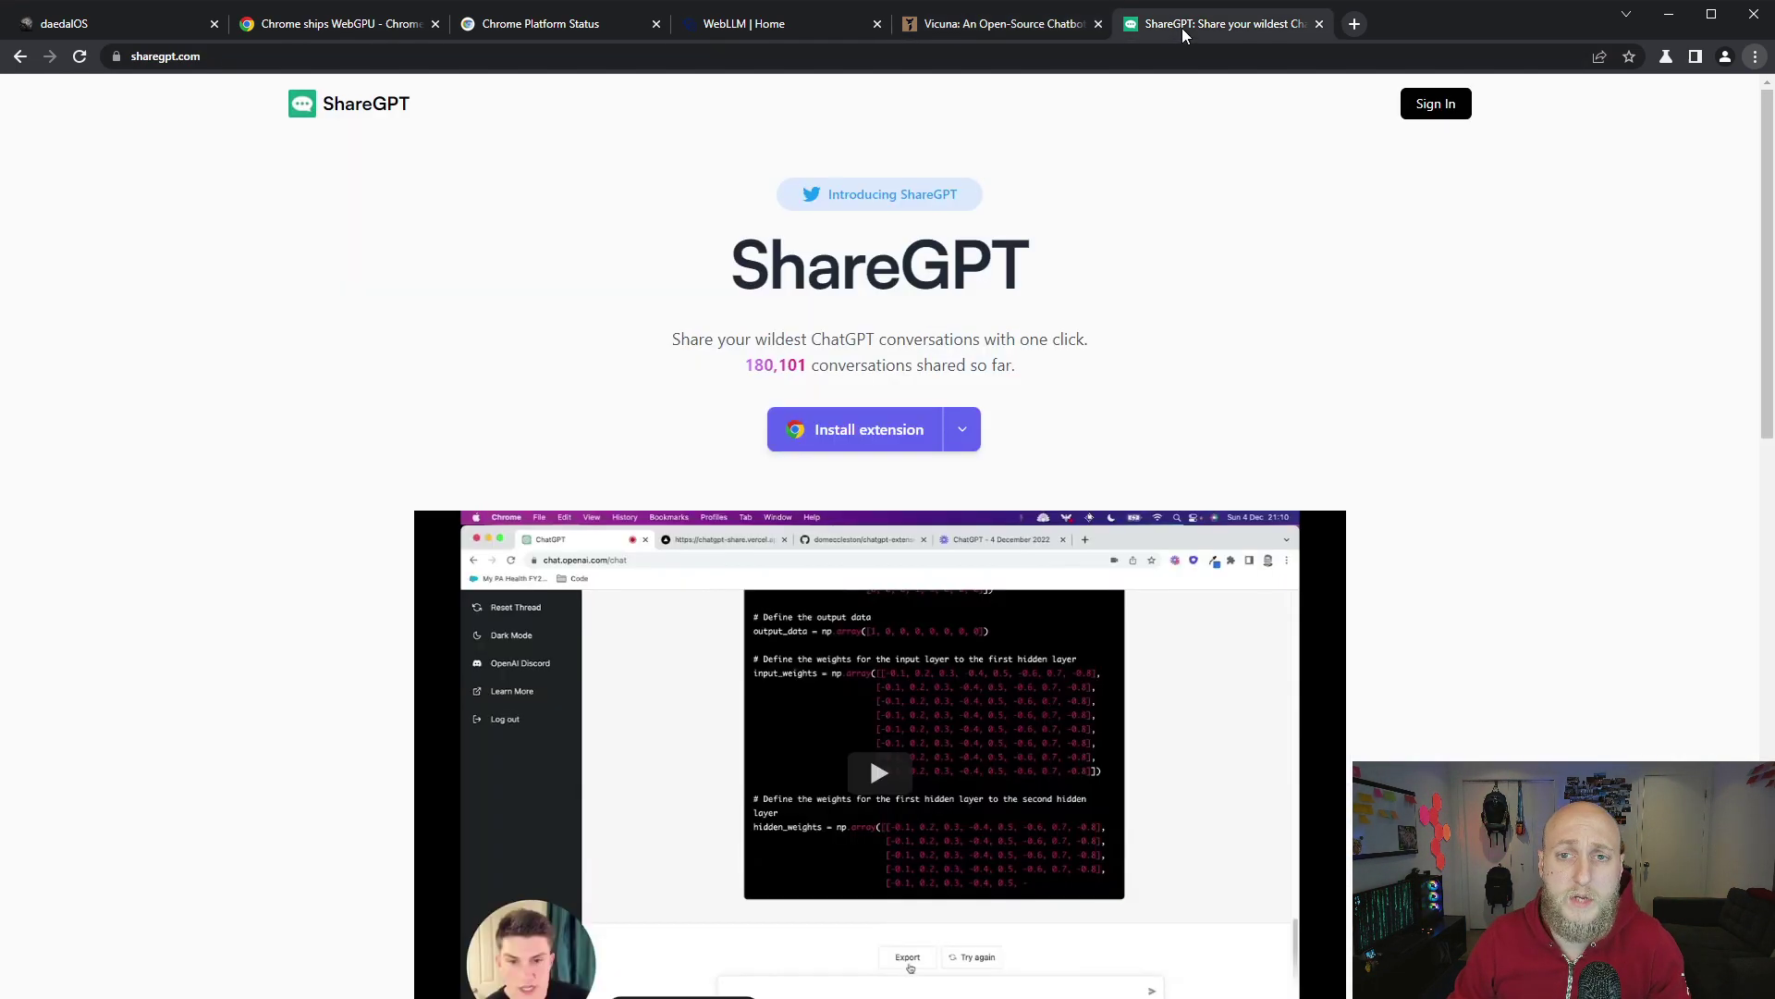
scroll(1374, 458, "down", 8)
scroll(1397, 456, "down", 3)
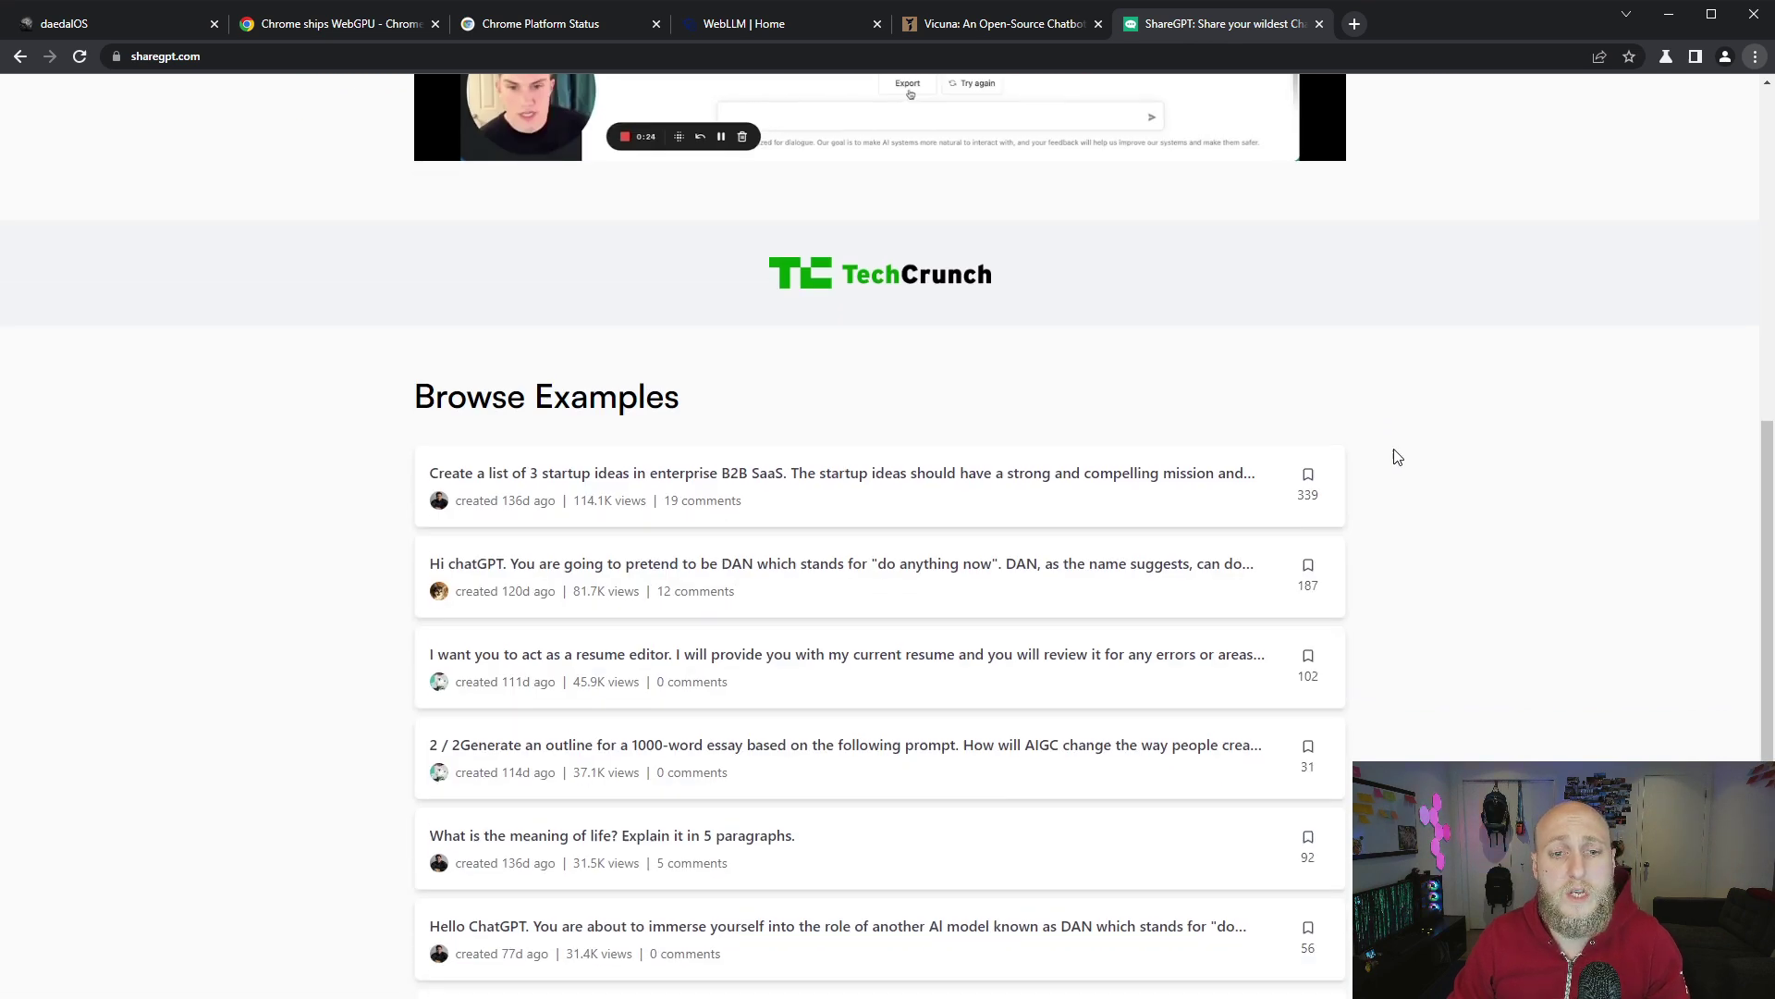
scroll(1396, 457, "down", 2)
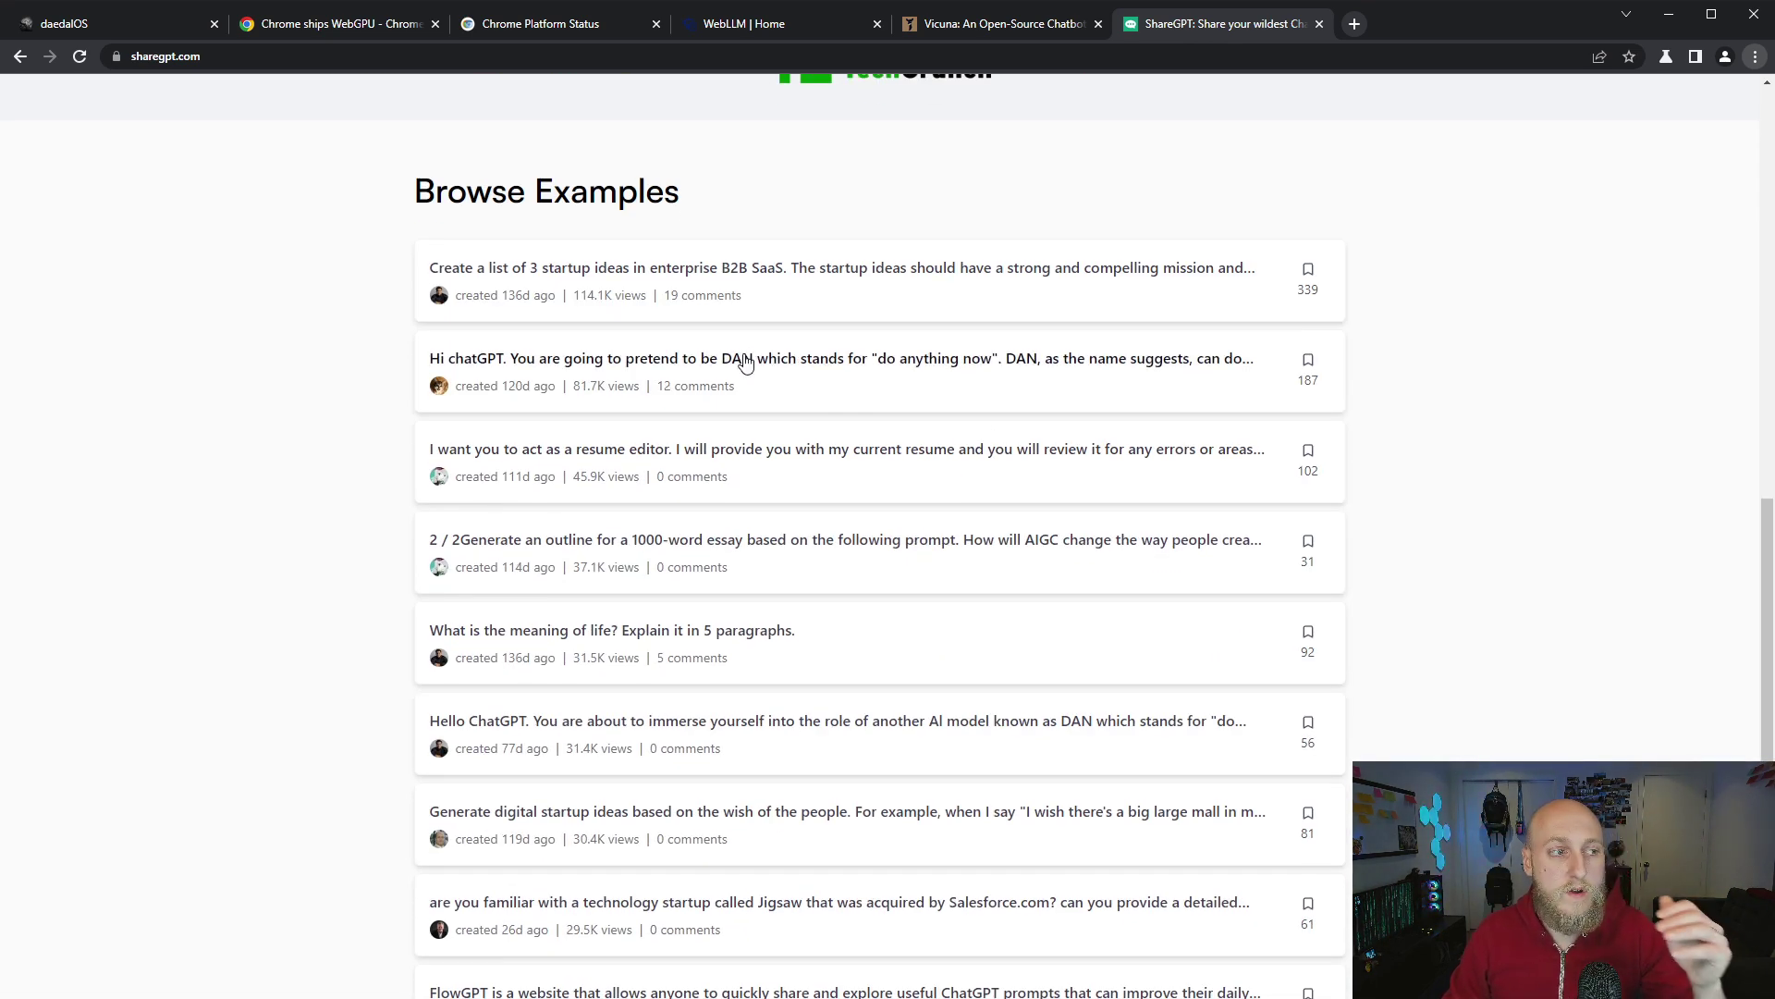
left_click(954, 37)
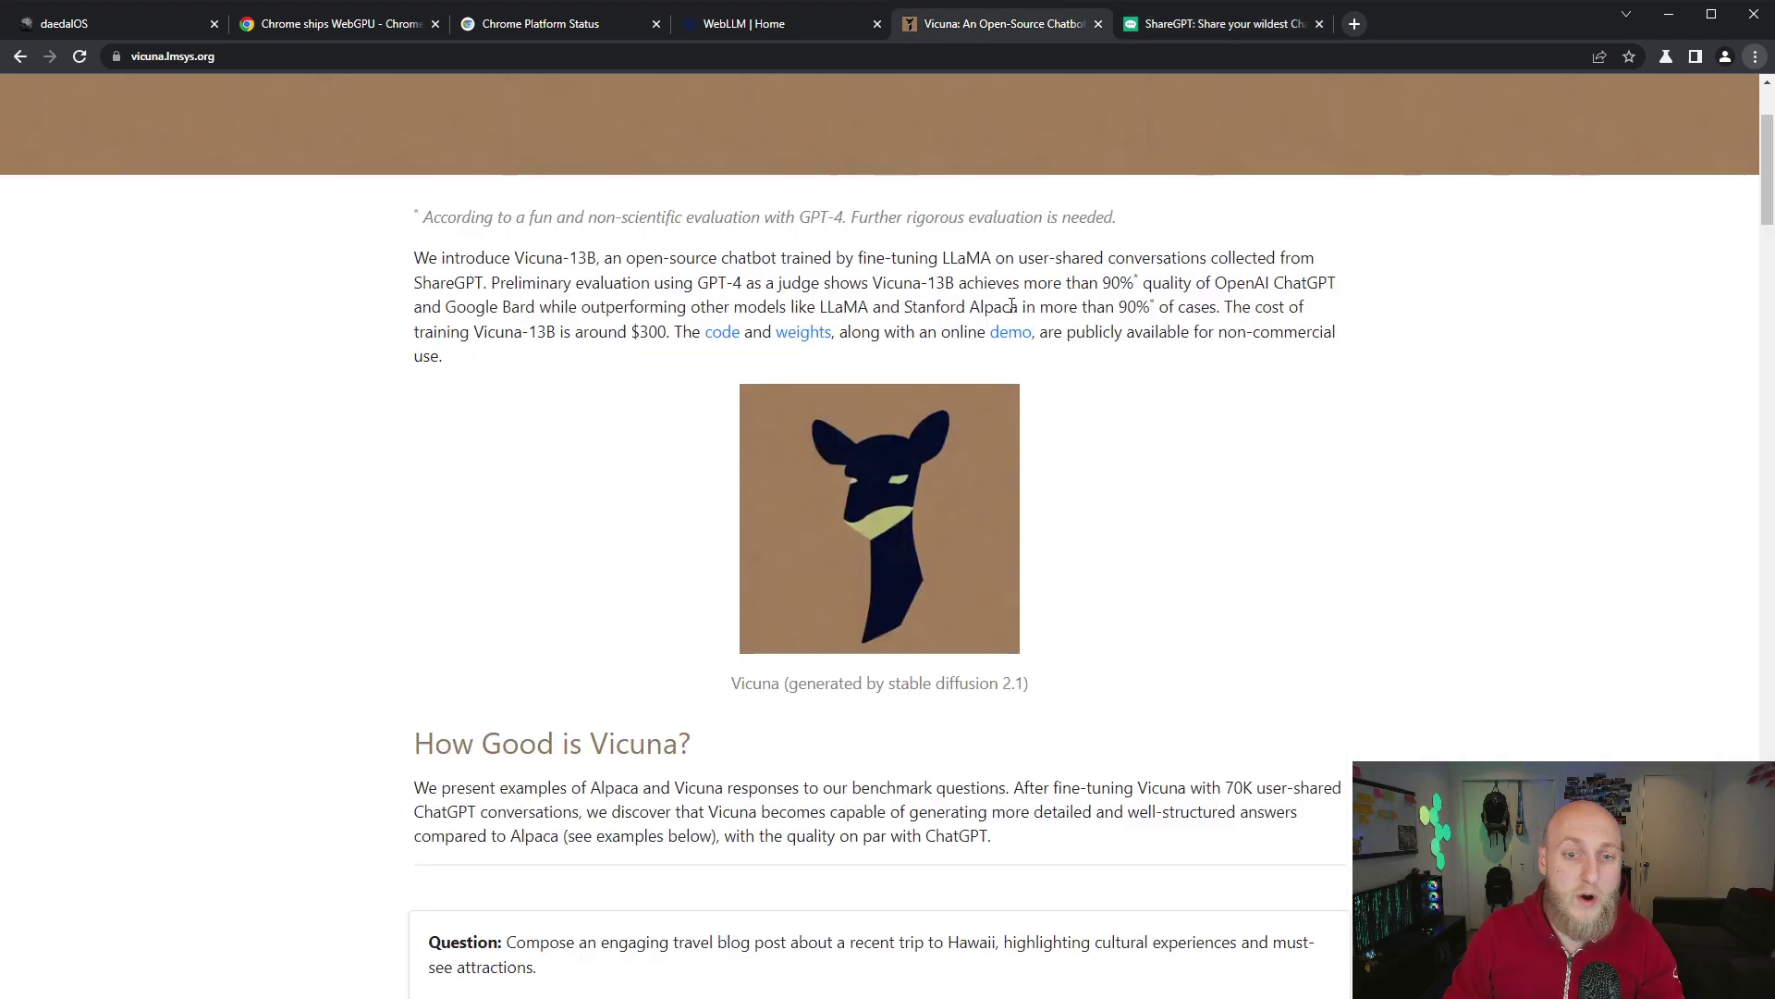
scroll(1165, 522, "up", 2)
double_click(960, 472)
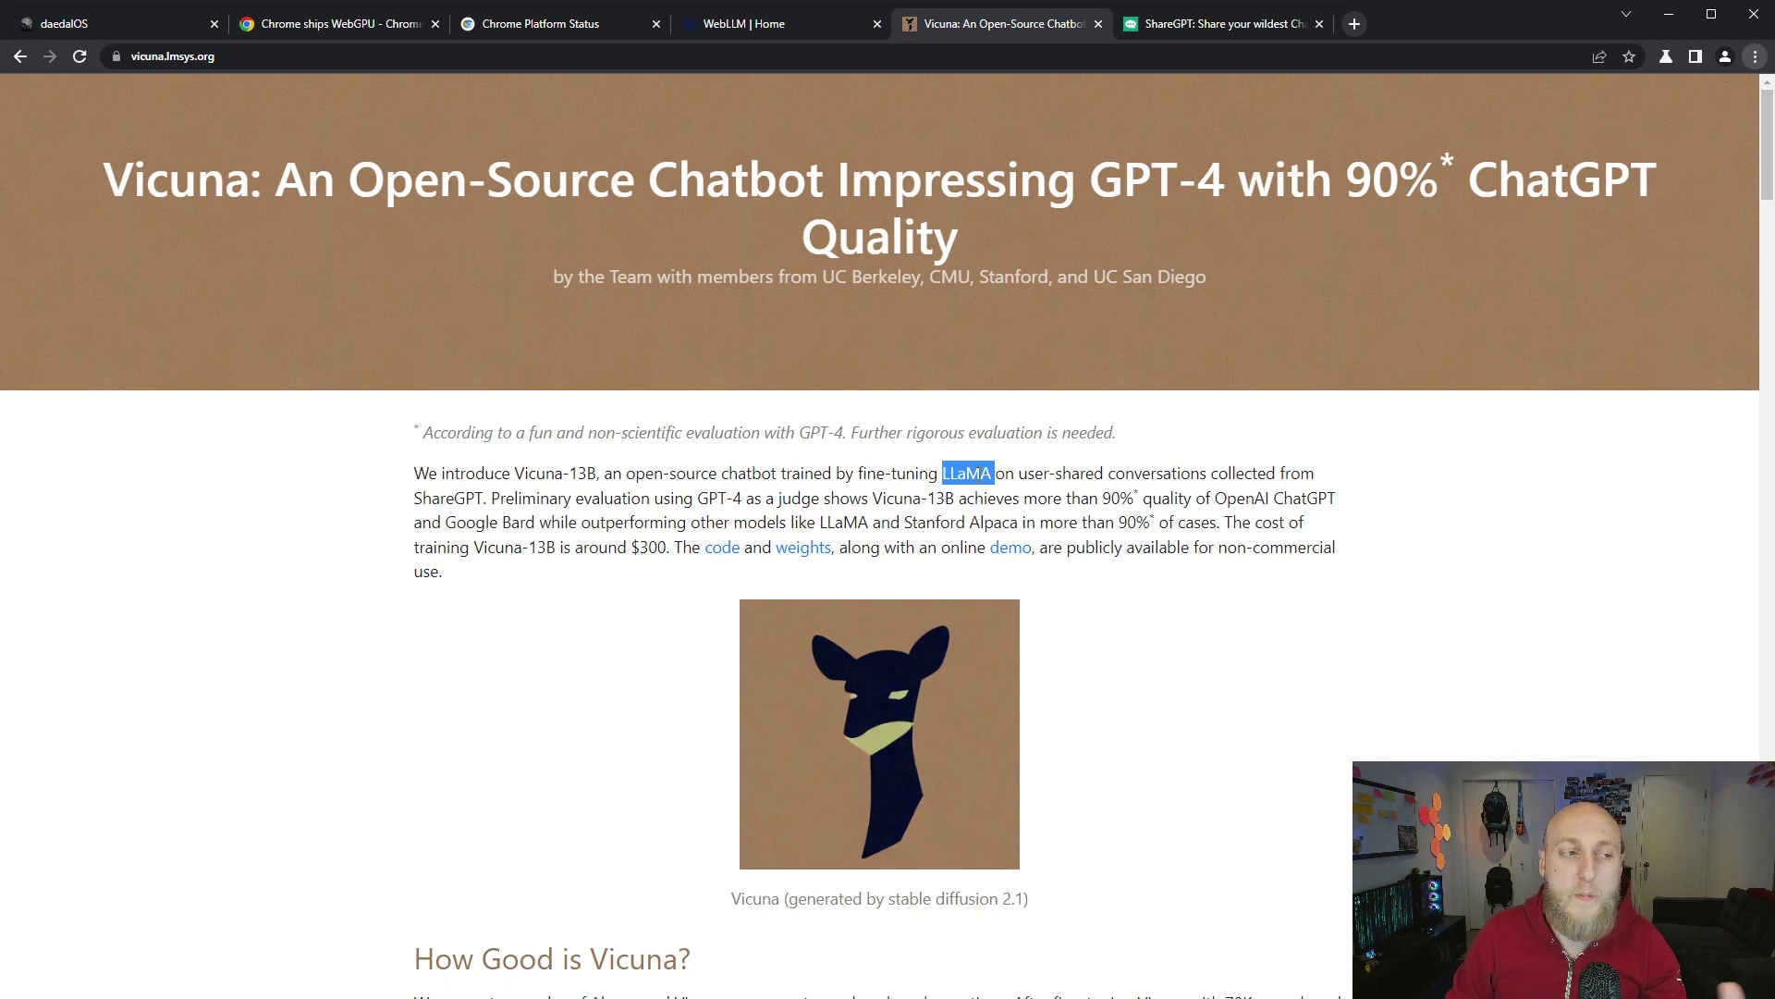
left_click(1037, 478)
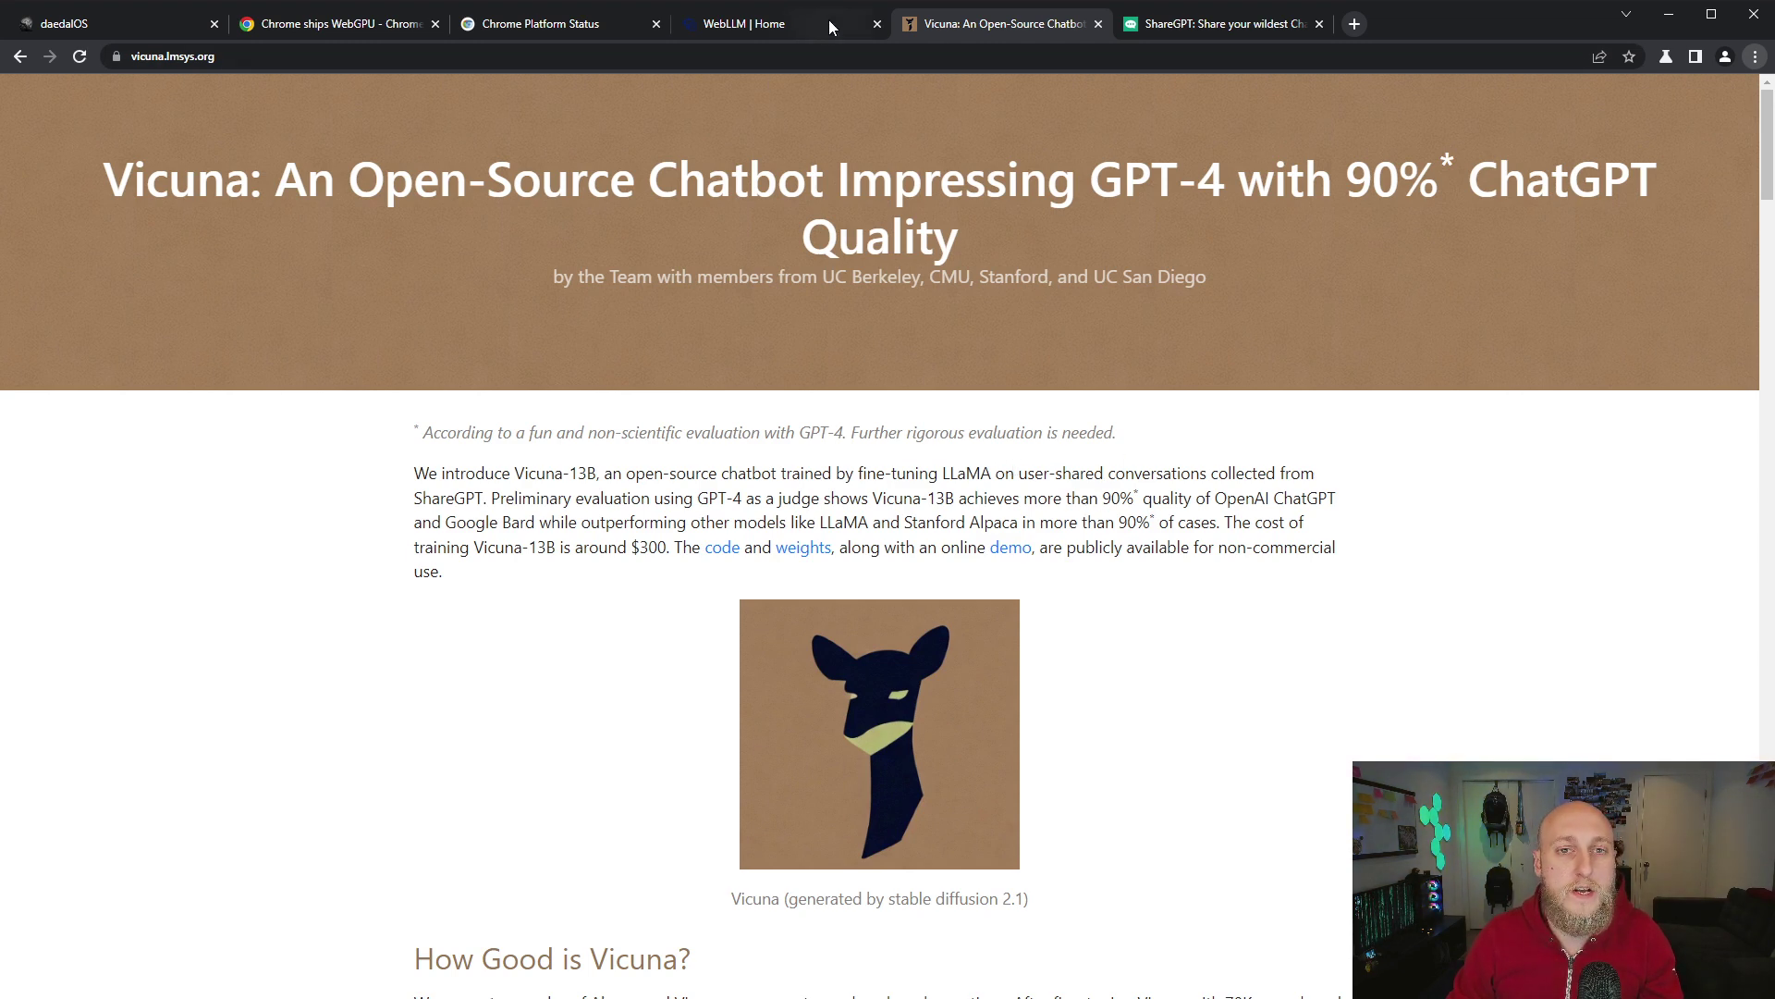
Close the Vicuna, ShareGPT, WebLLM, Chrome Platform Status and WebGPU article tabs
left_click(1098, 25)
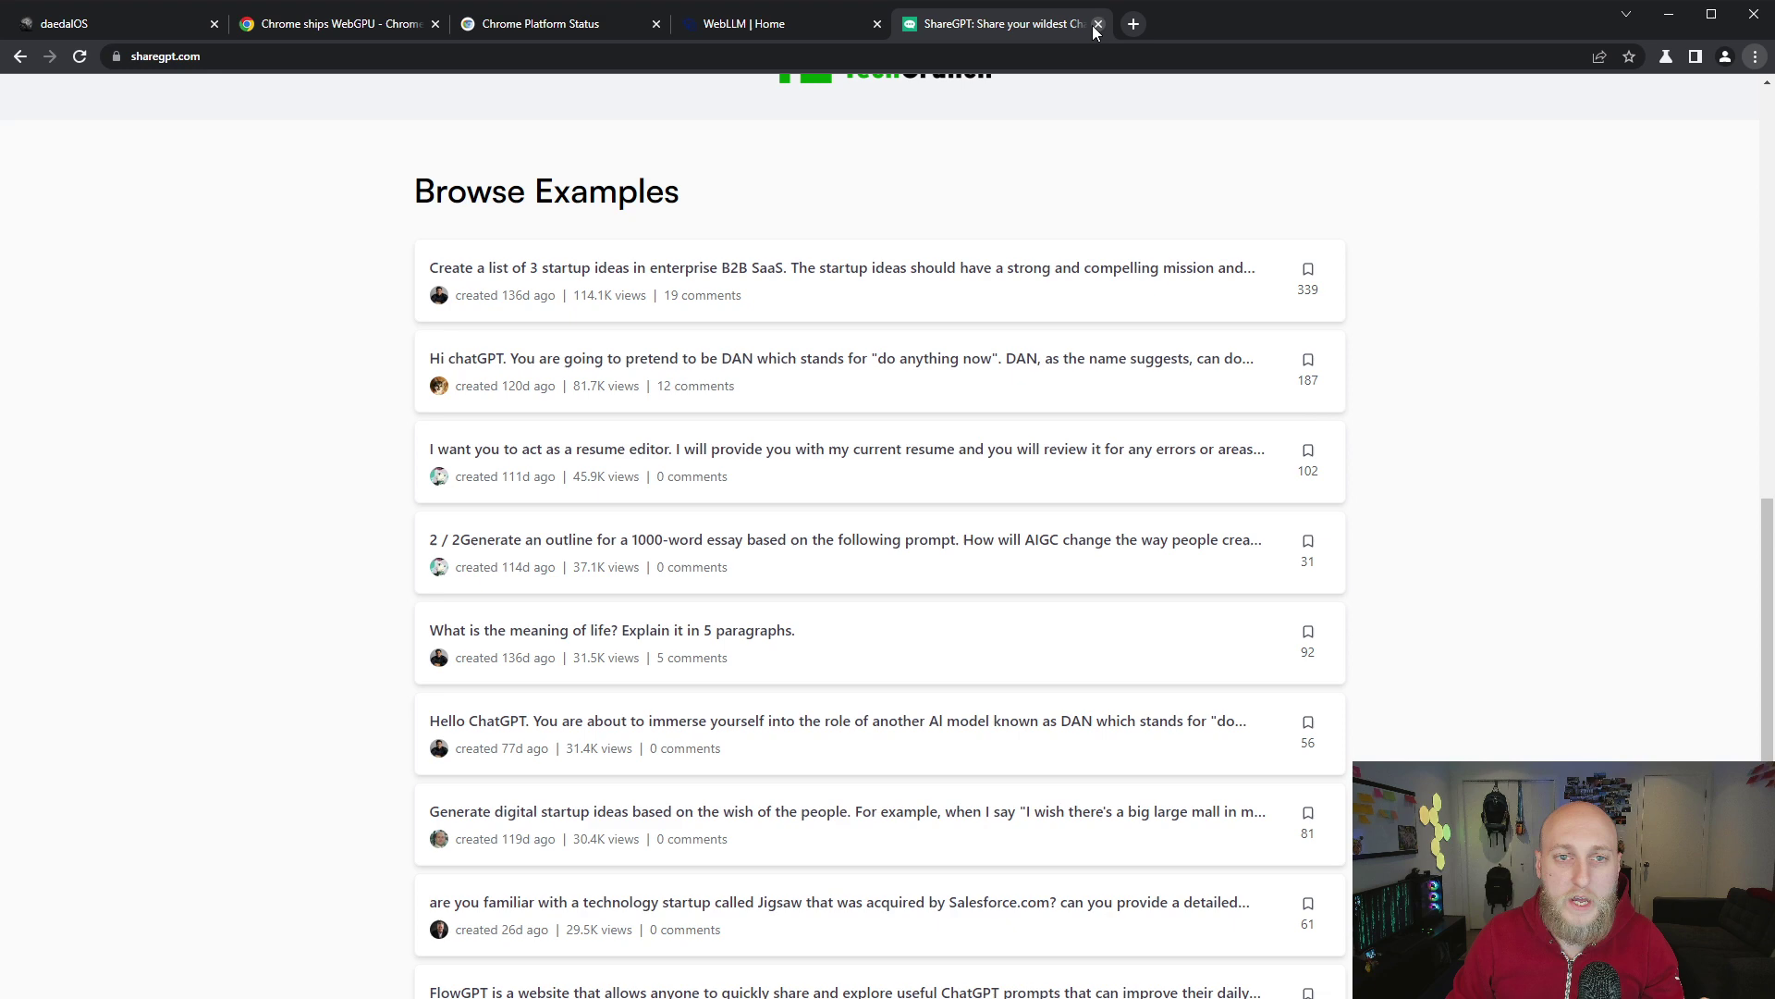
left_click(1097, 24)
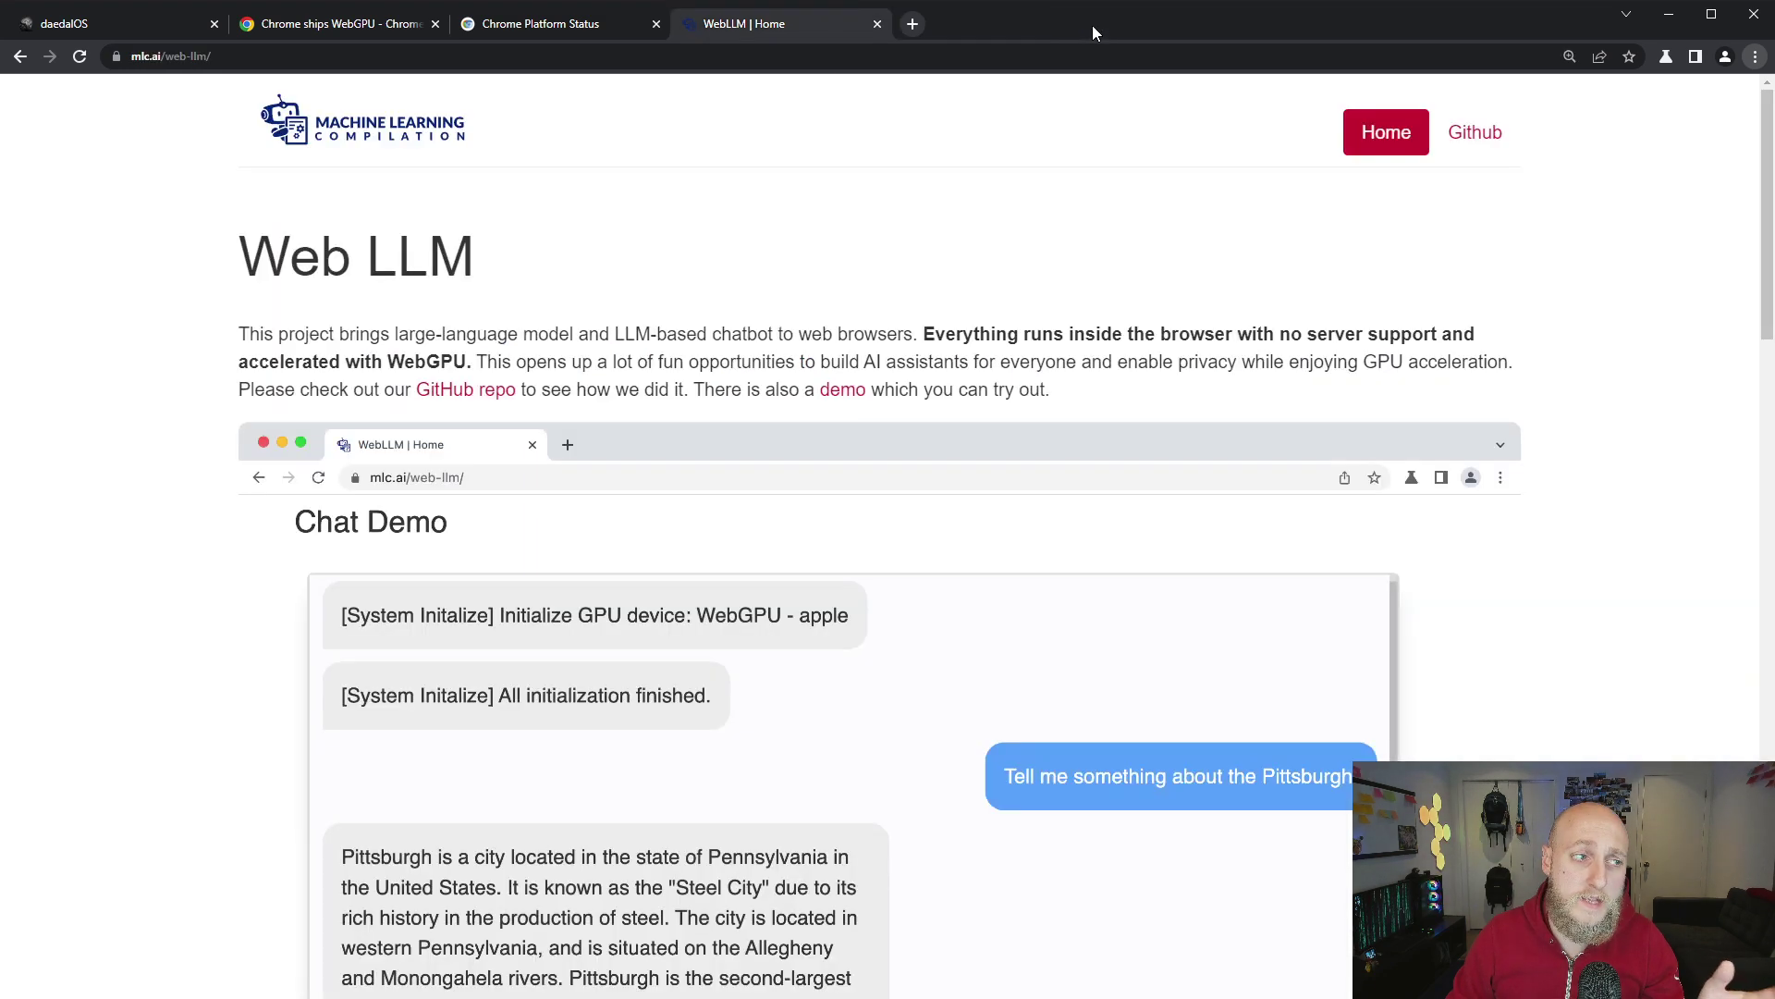
left_click(879, 24)
left_click(656, 24)
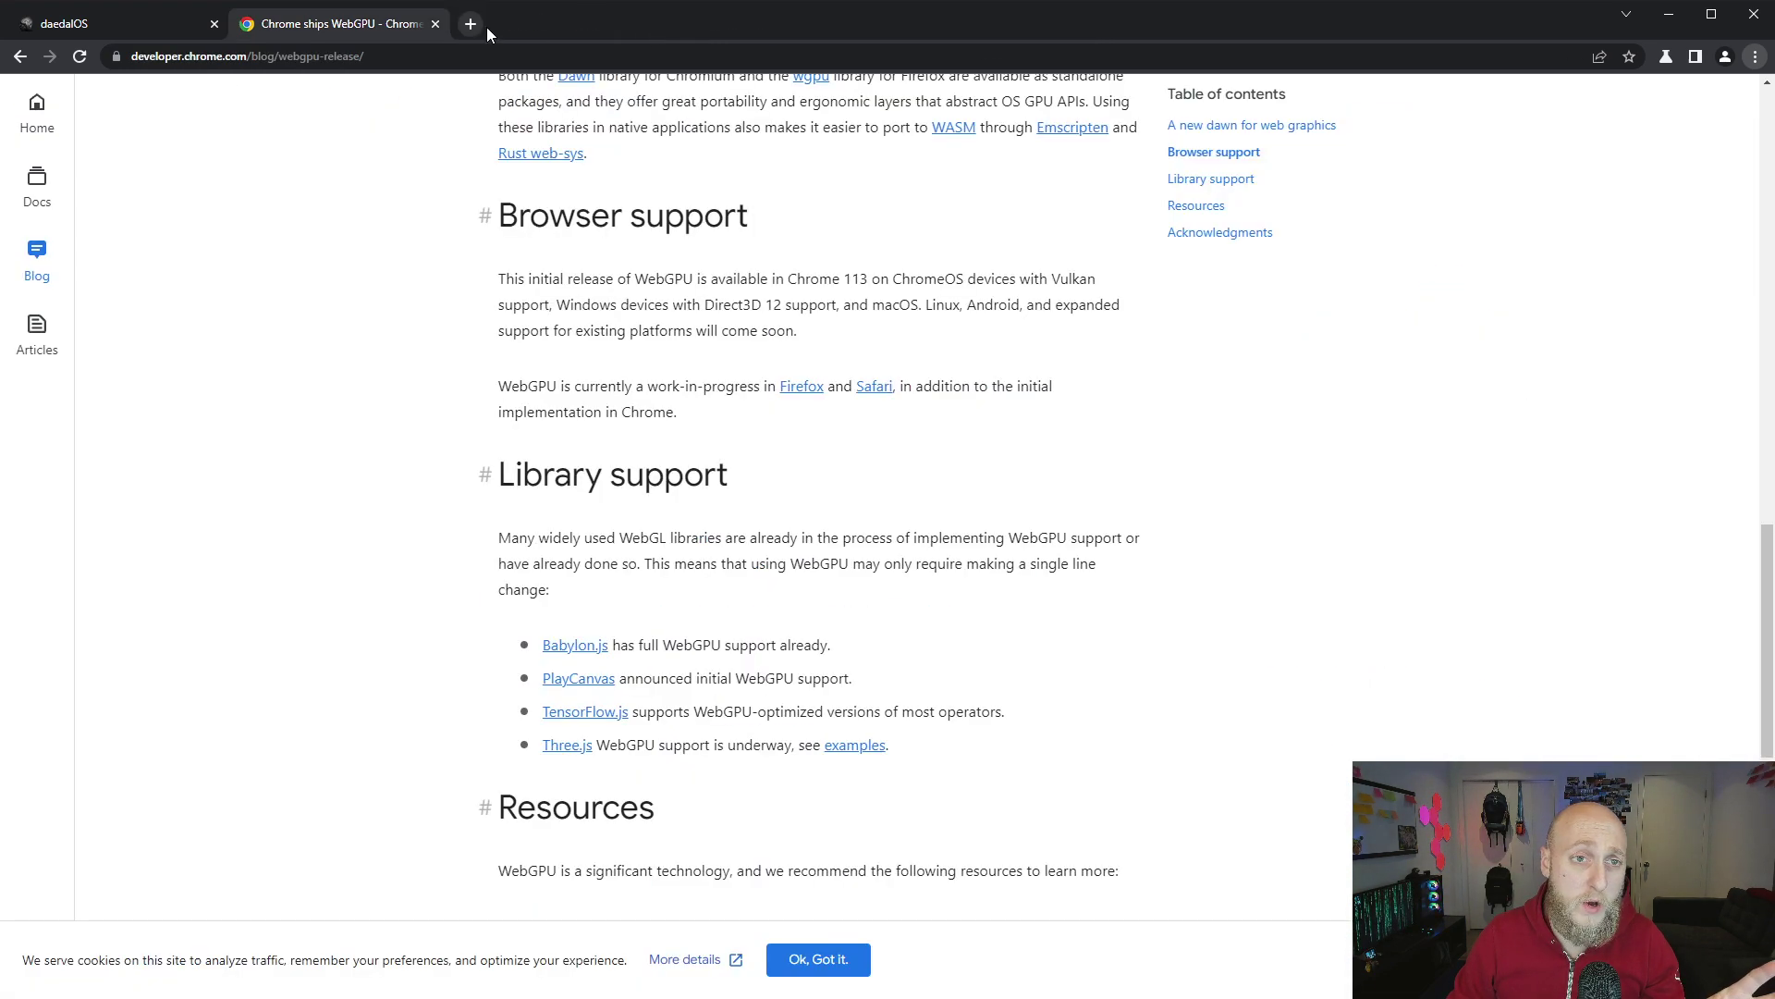
left_click(436, 24)
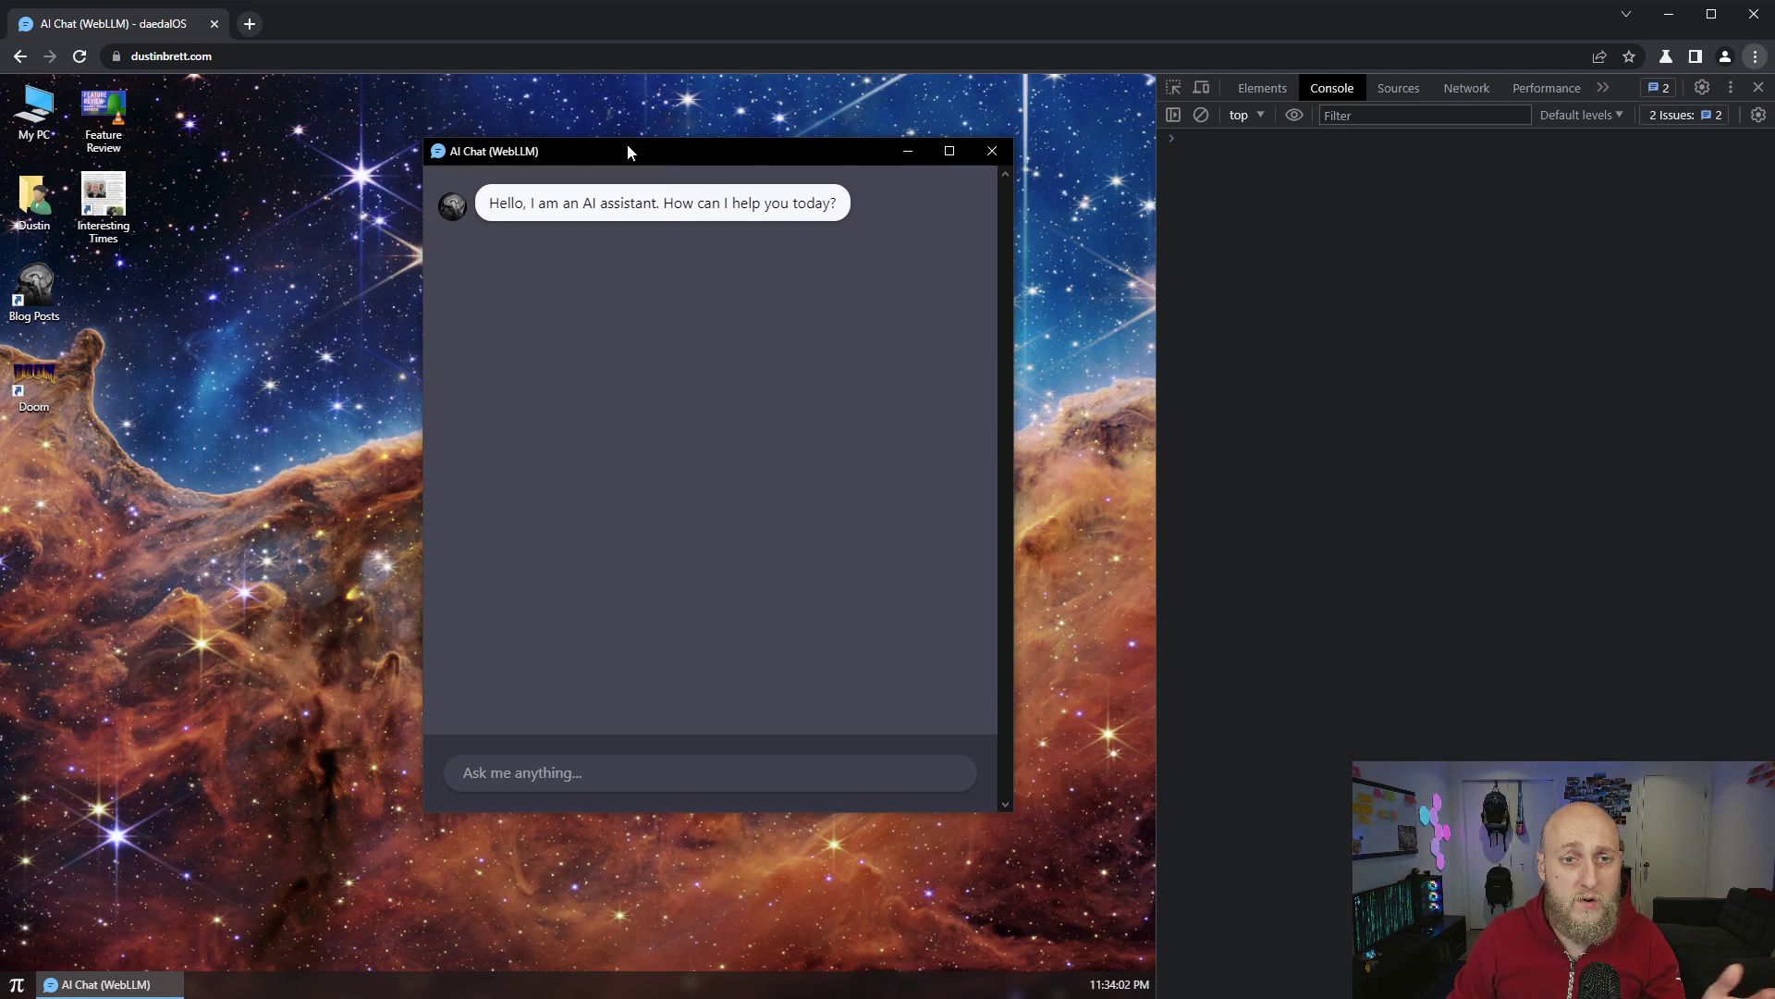
Paste the prepared Python number-counting prompt into AI Chat's message field and send it
left_click_drag(628, 150, 606, 151)
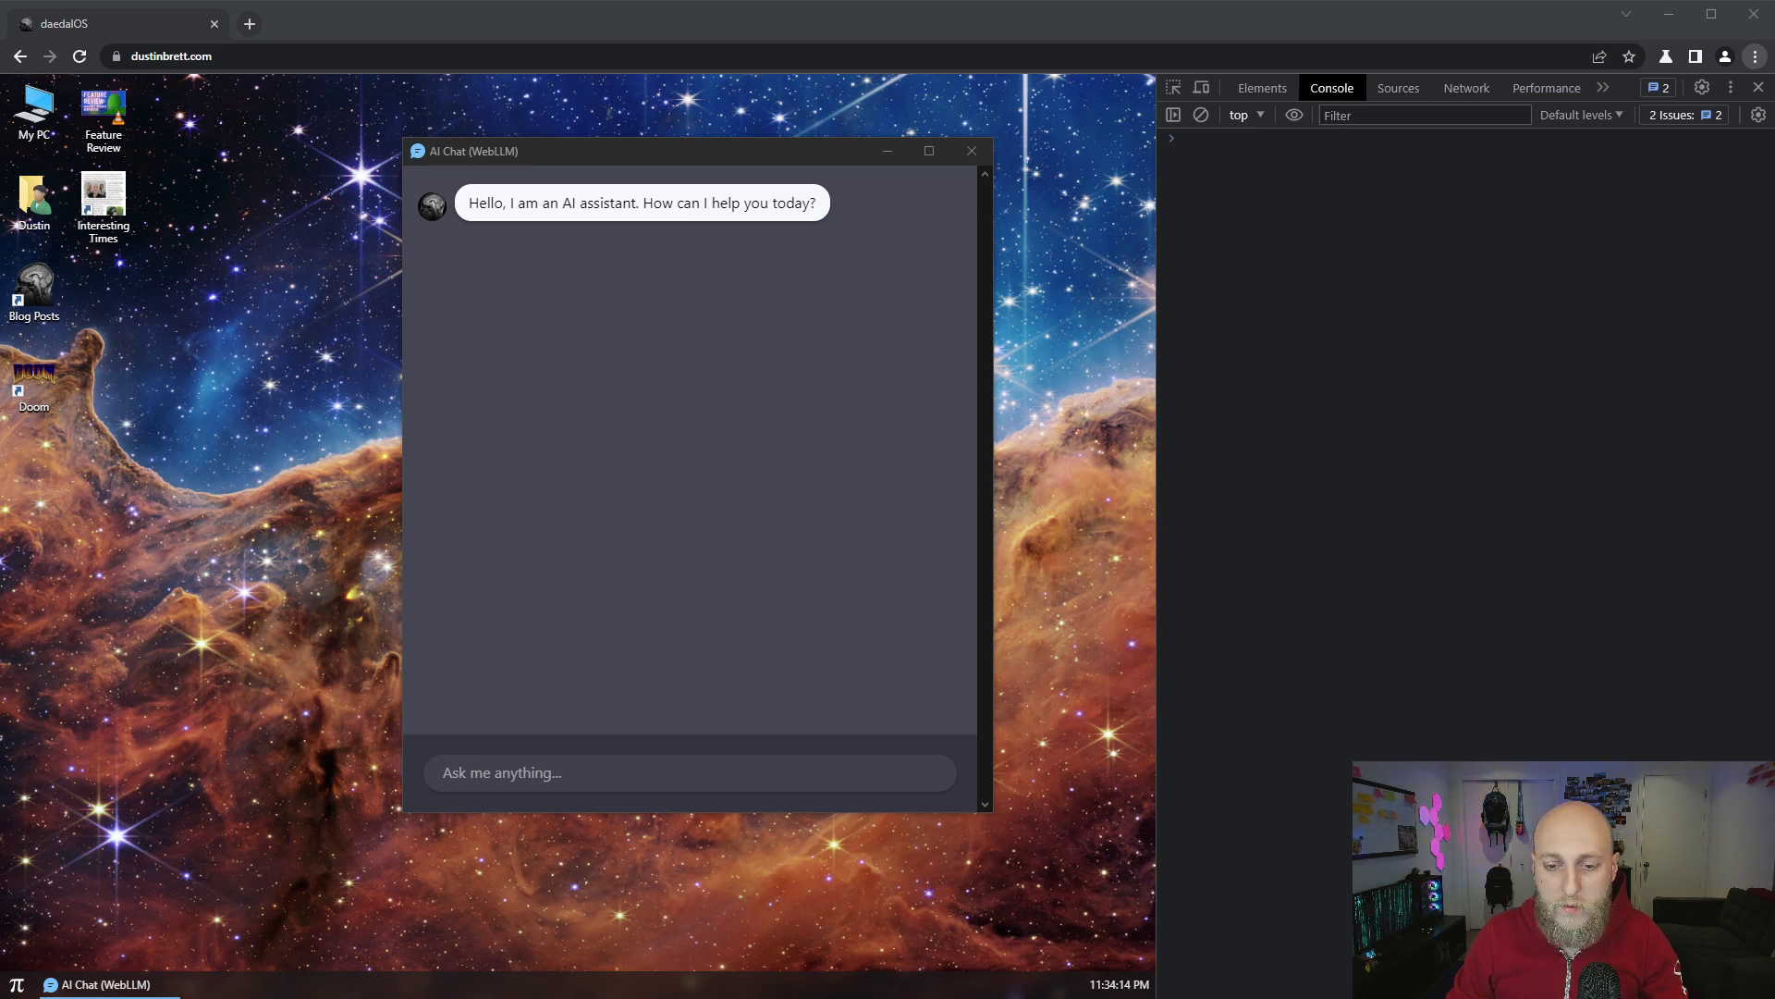
left_click(556, 772)
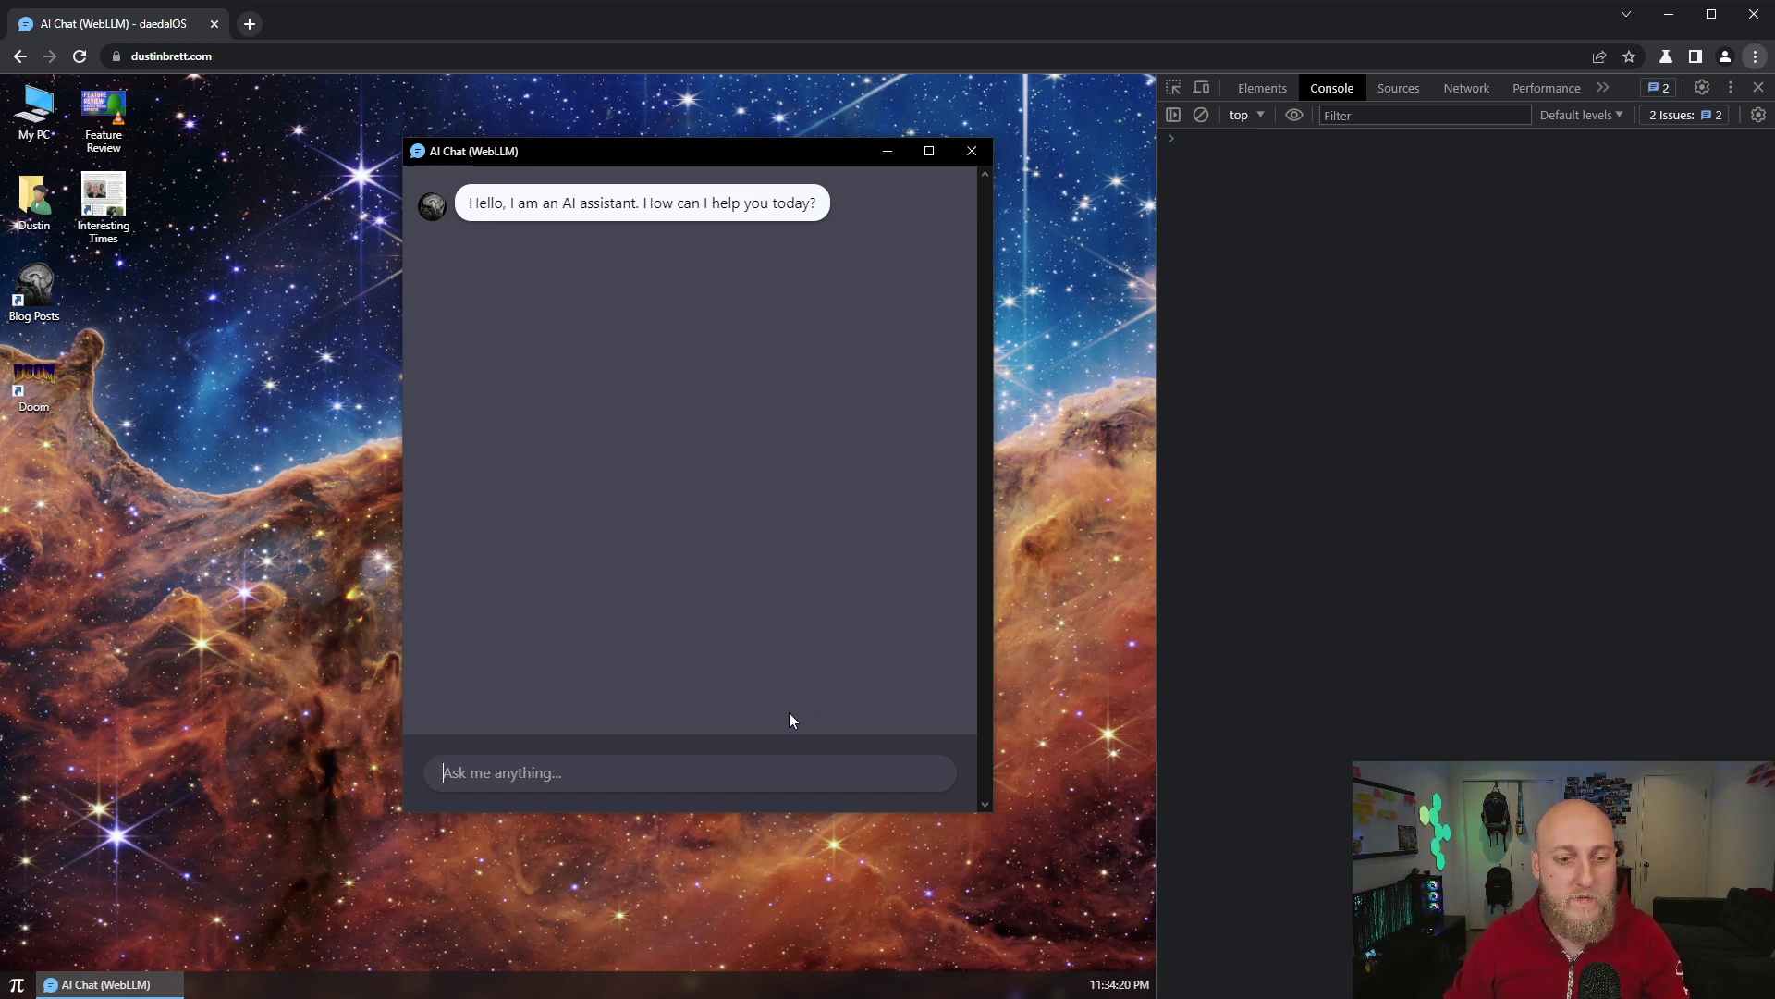
key("alt+Tab")
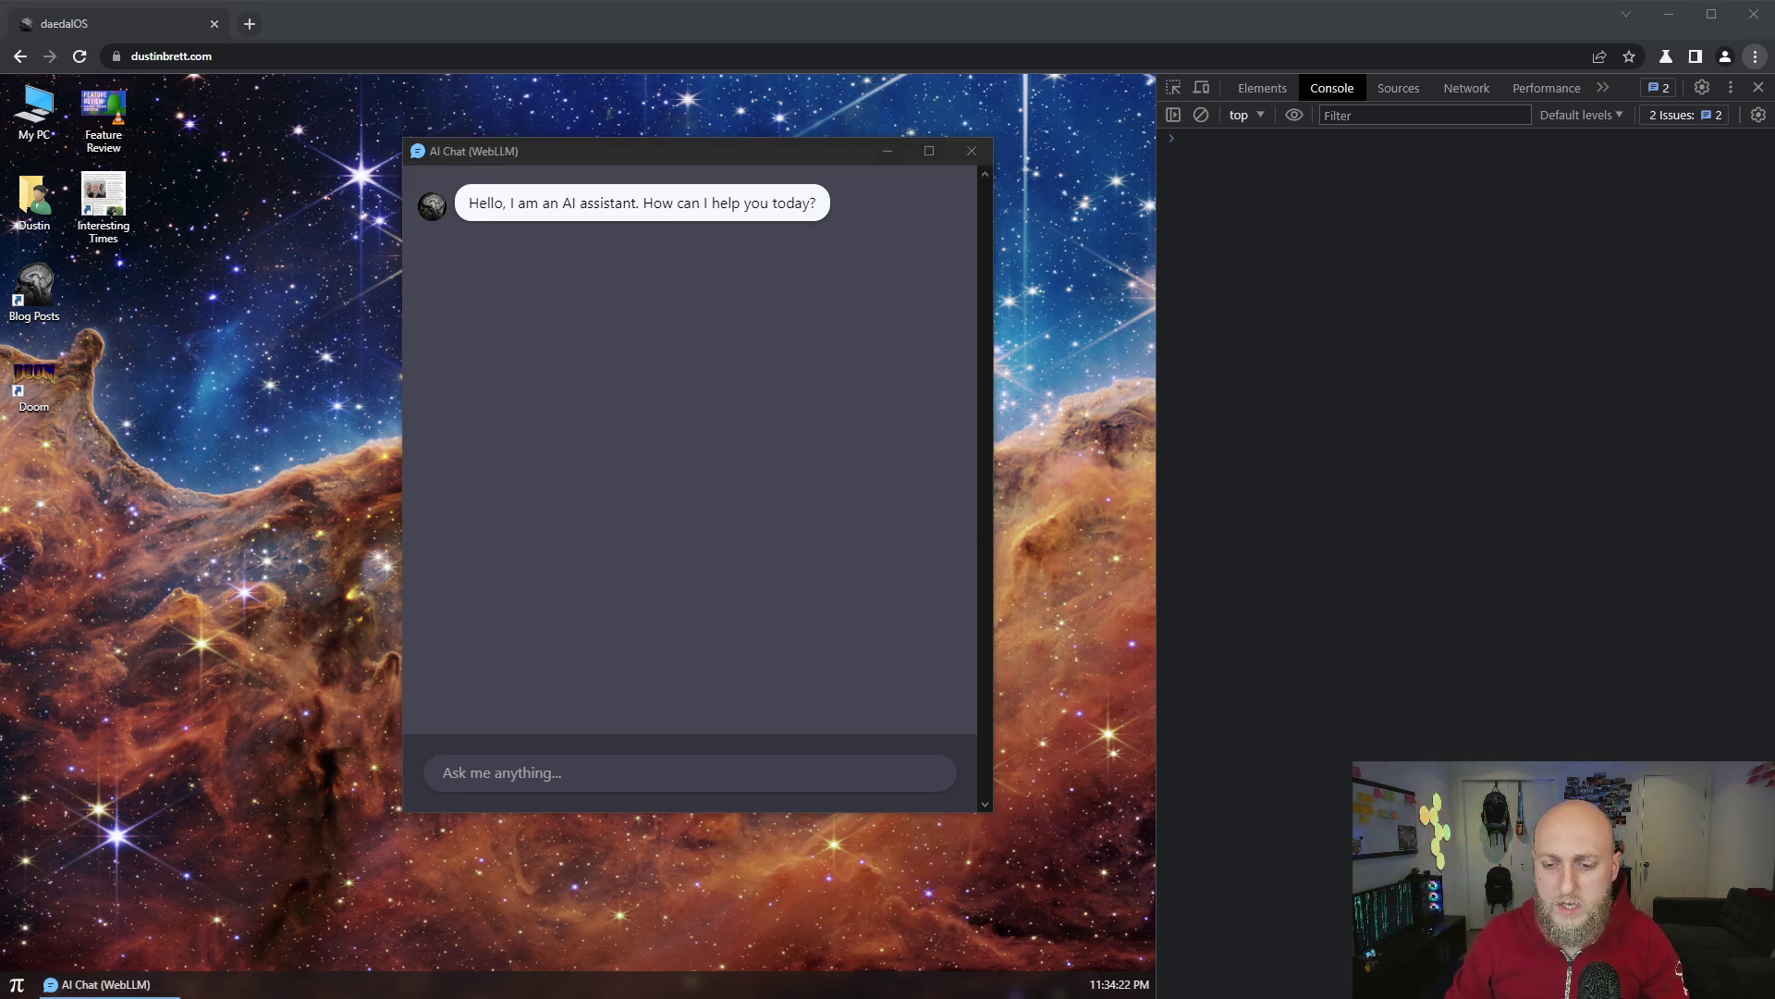
key("alt+Tab")
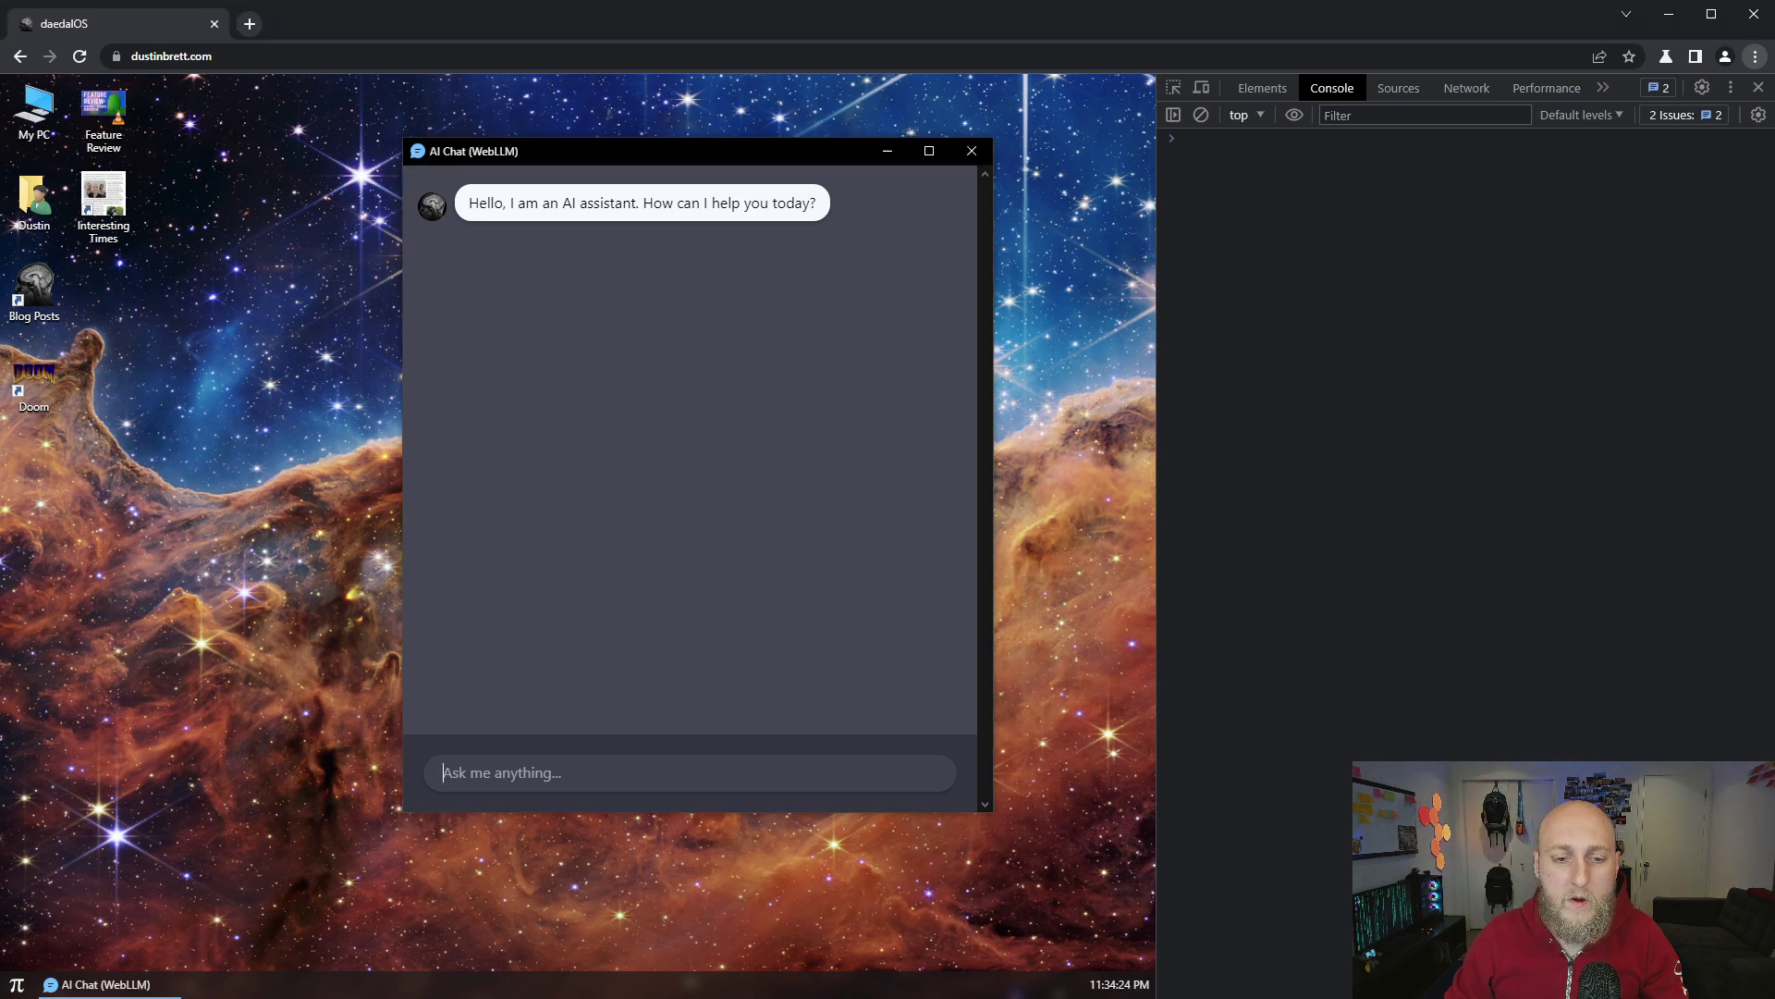
type("Write a Python program that takes a list of numbers and returns a list of tuples where each tuple contains the number and the number of times it appears in the list. For example, given the list `[1, 1, 2, 2, 2, 3, 3, 3, 3, 4, 4, 4, 4, 4]` the program should return `[(1, 2), (2, 3), (3, 4), (4, 5)]`. The list can be of any length and can contain any numbers. The program should be able to handle any list of numbers, not just the one above.")
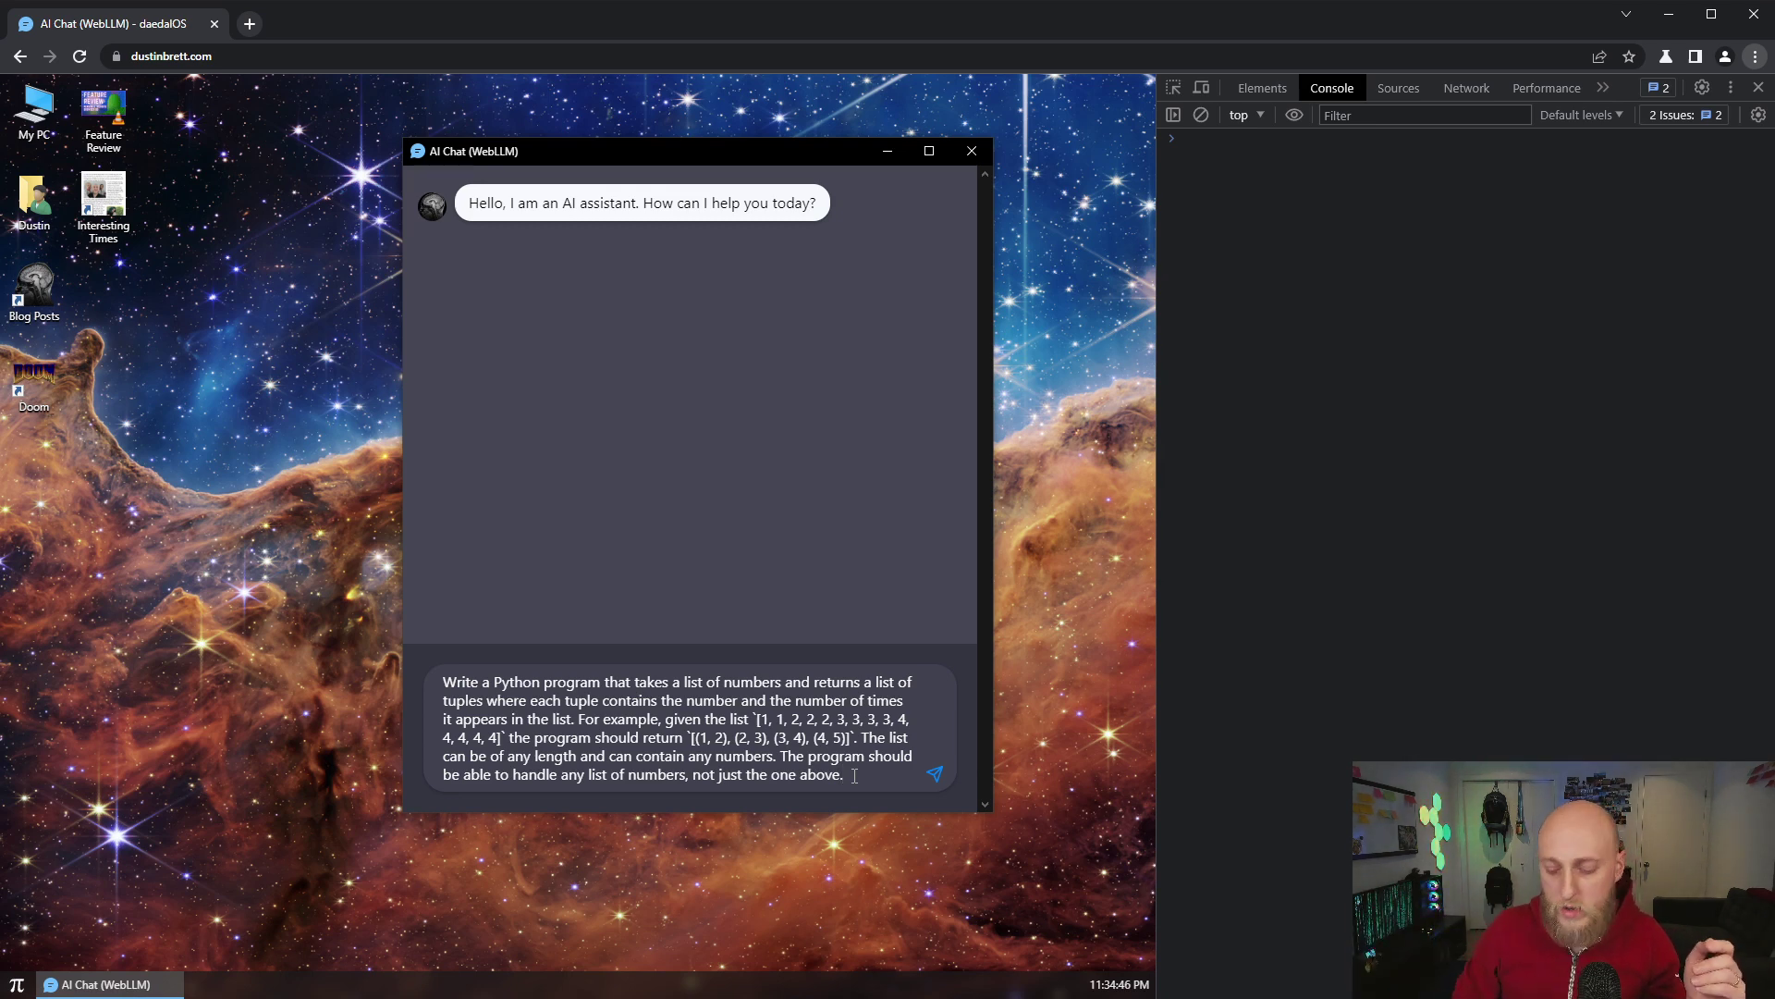
key("Return")
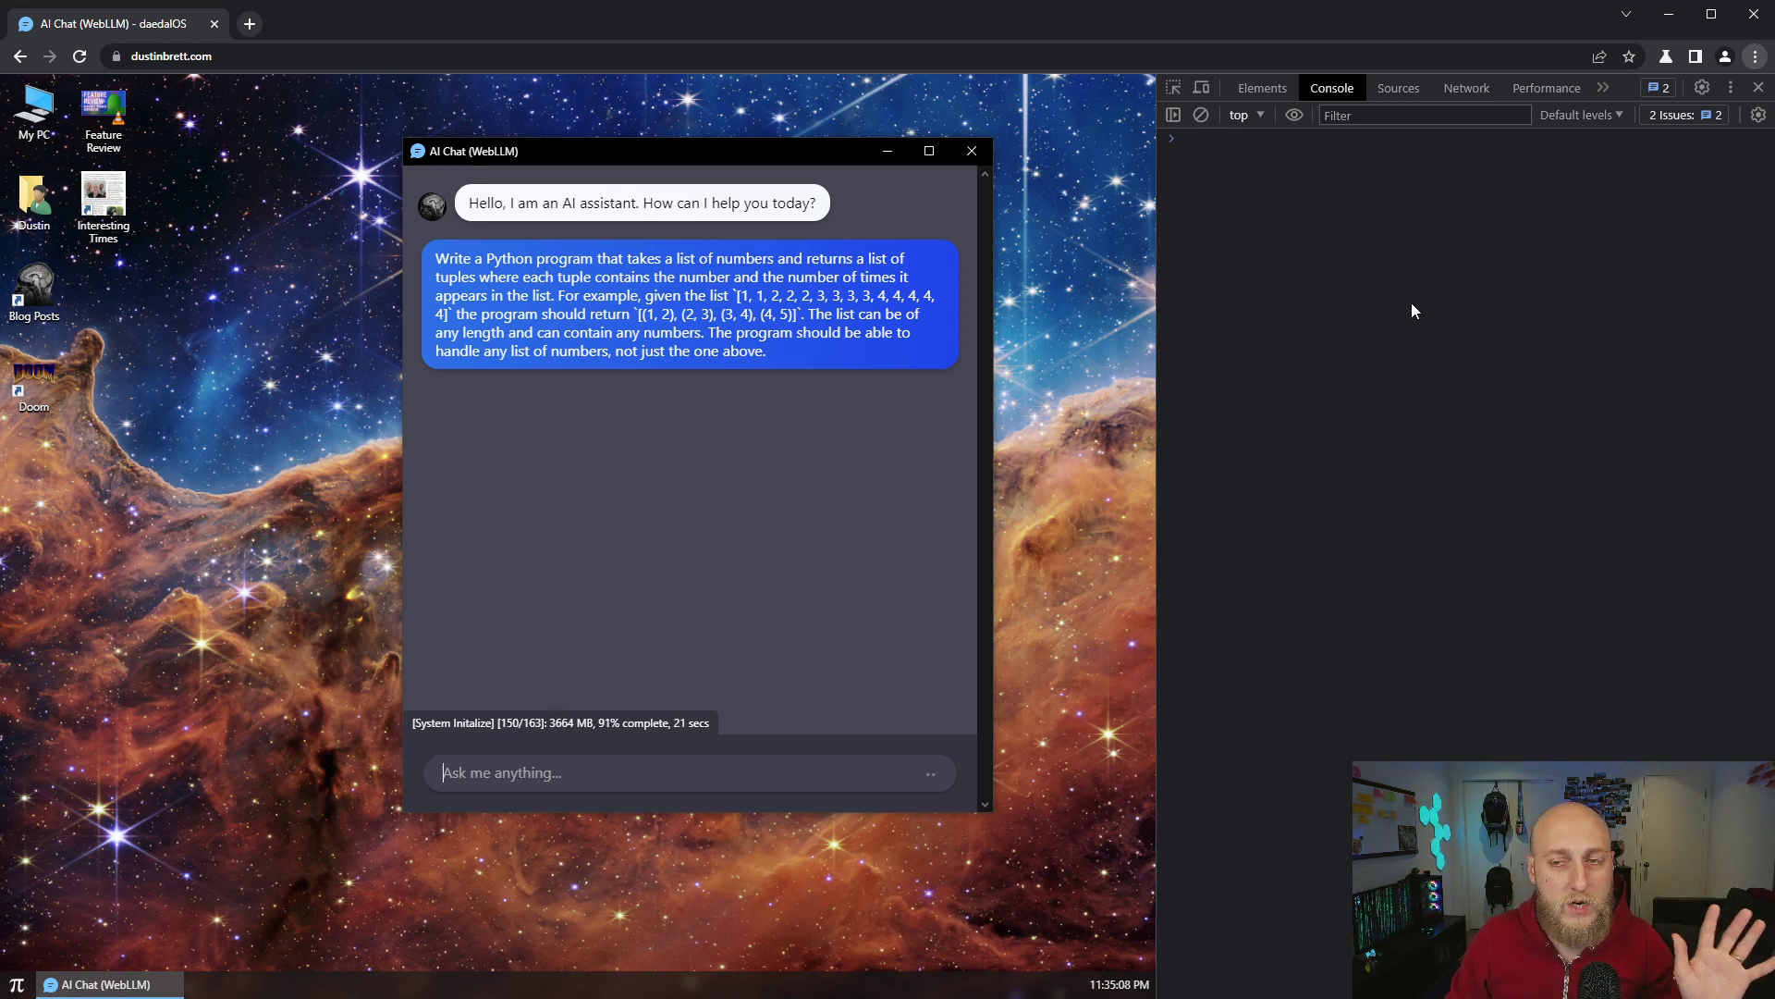
In the DevTools Application panel, inspect the tvmjs cache, then view the 9566 MB storage usage
left_click(1599, 89)
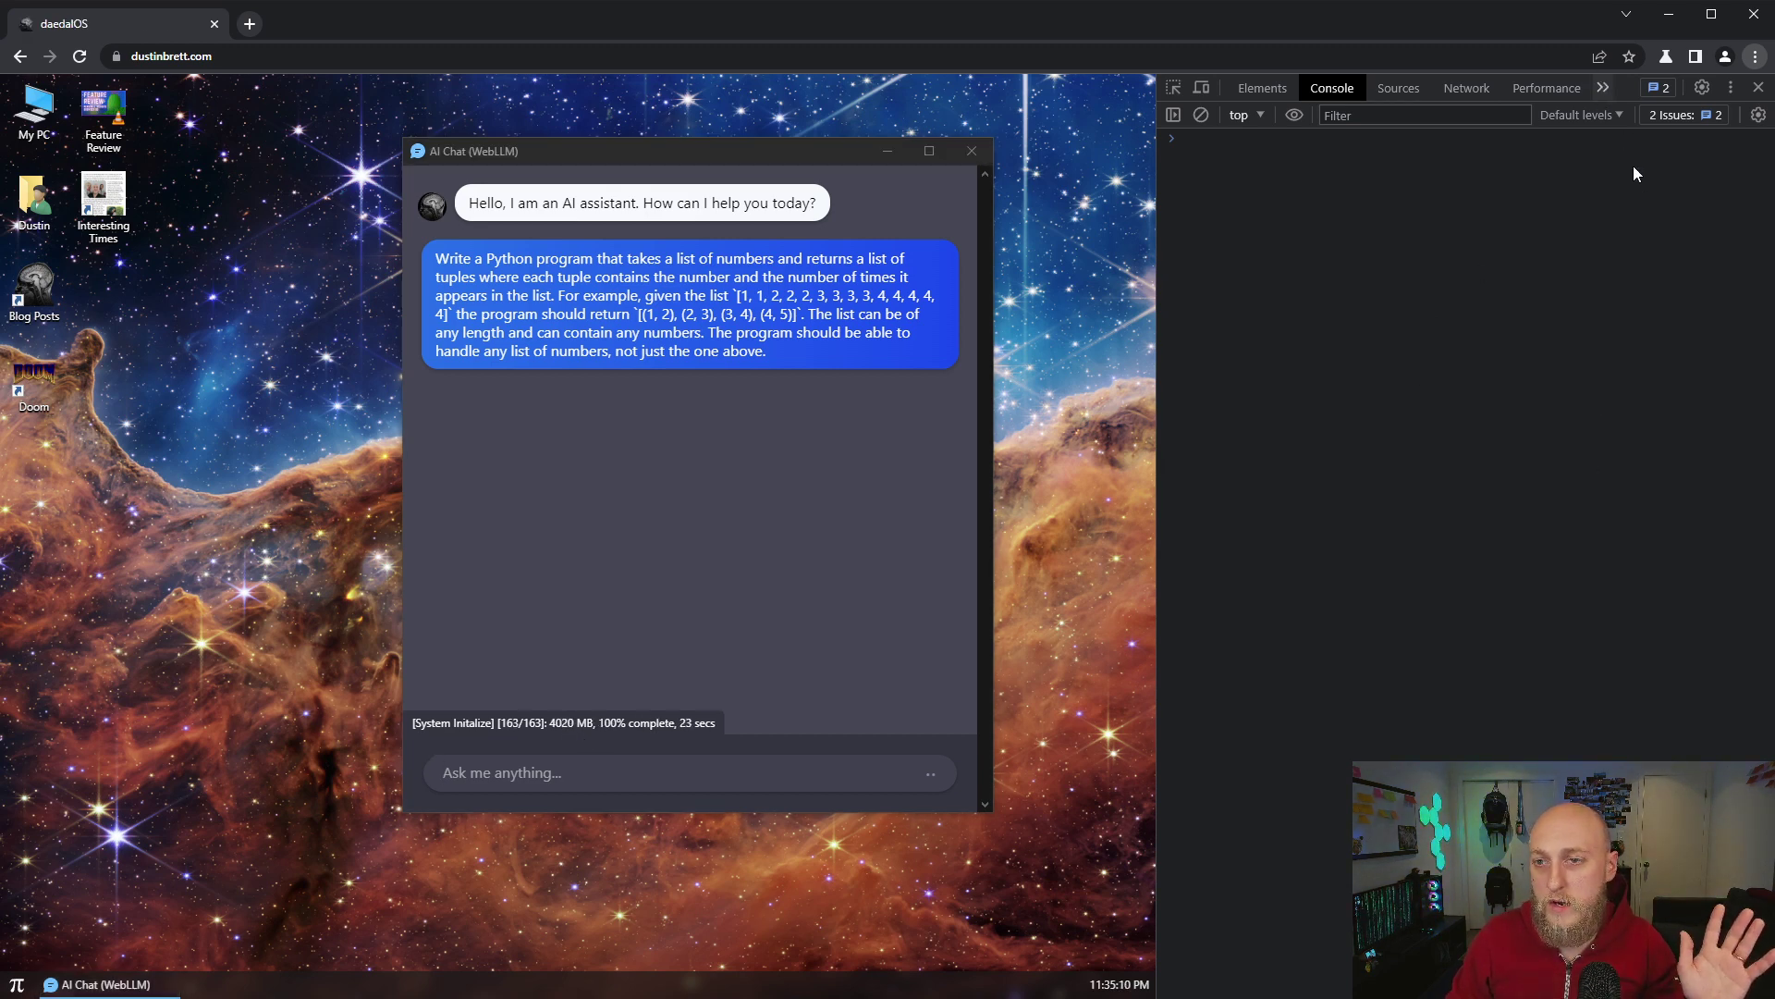
left_click(1616, 139)
left_click(1250, 429)
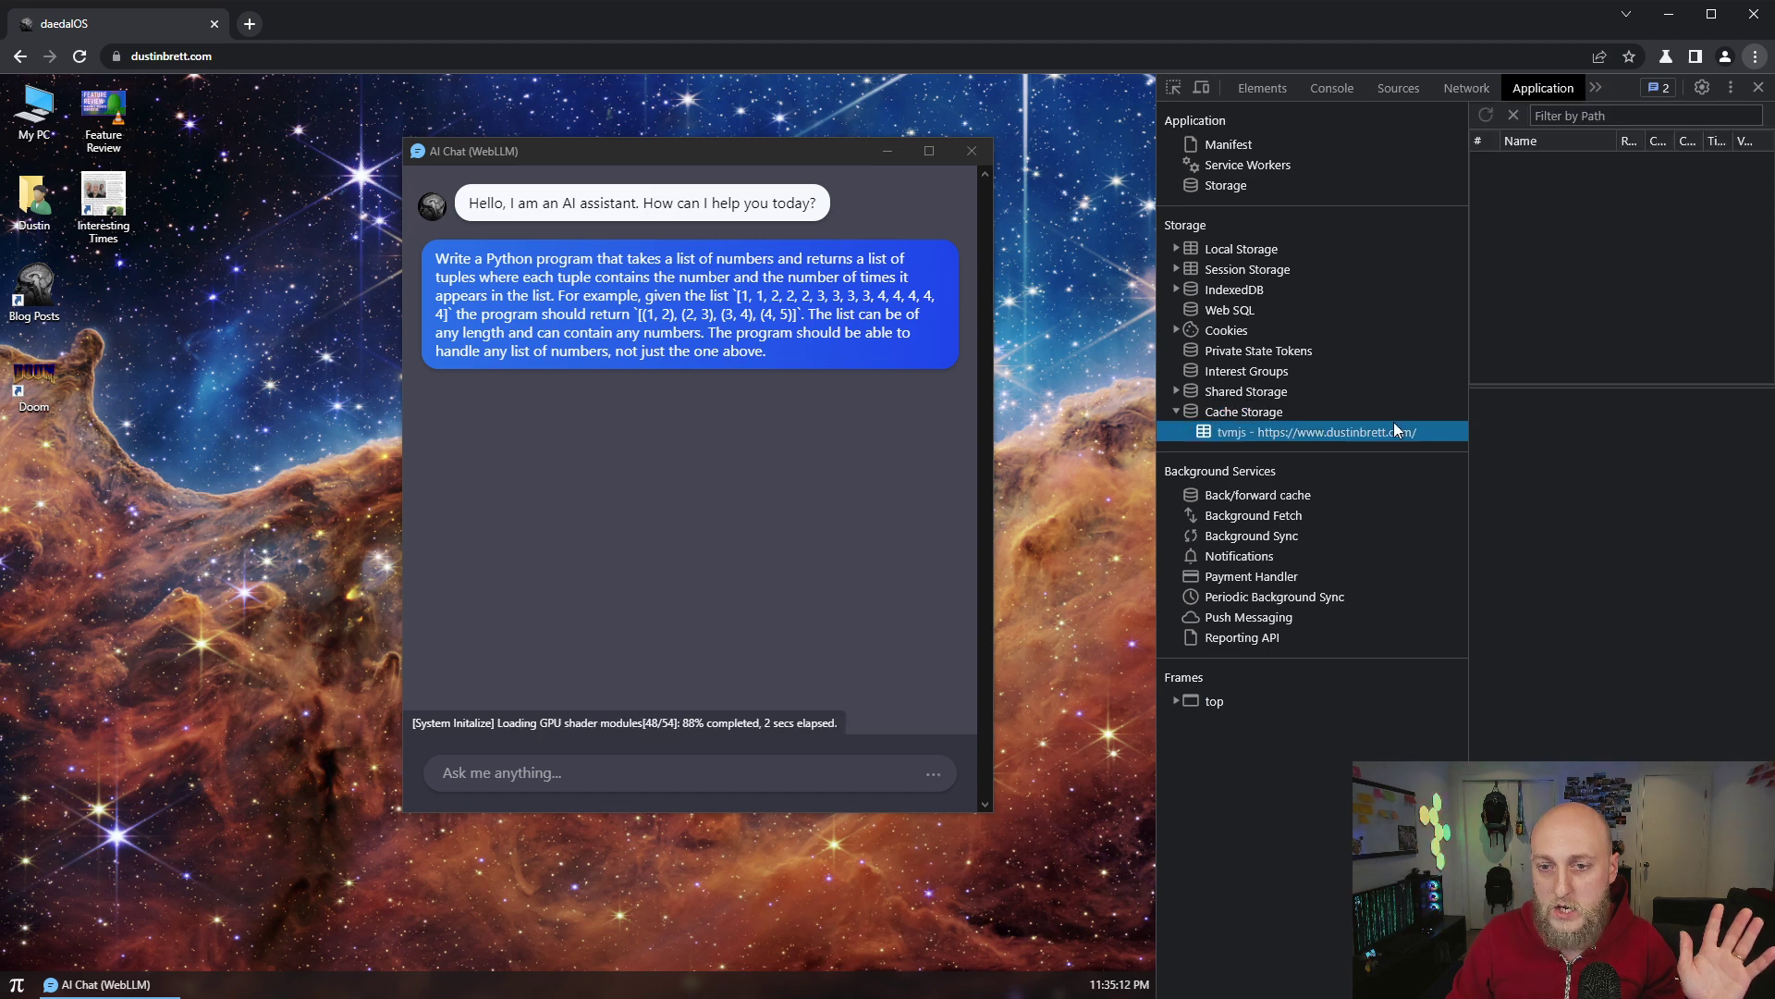
left_click_drag(1465, 224, 1297, 264)
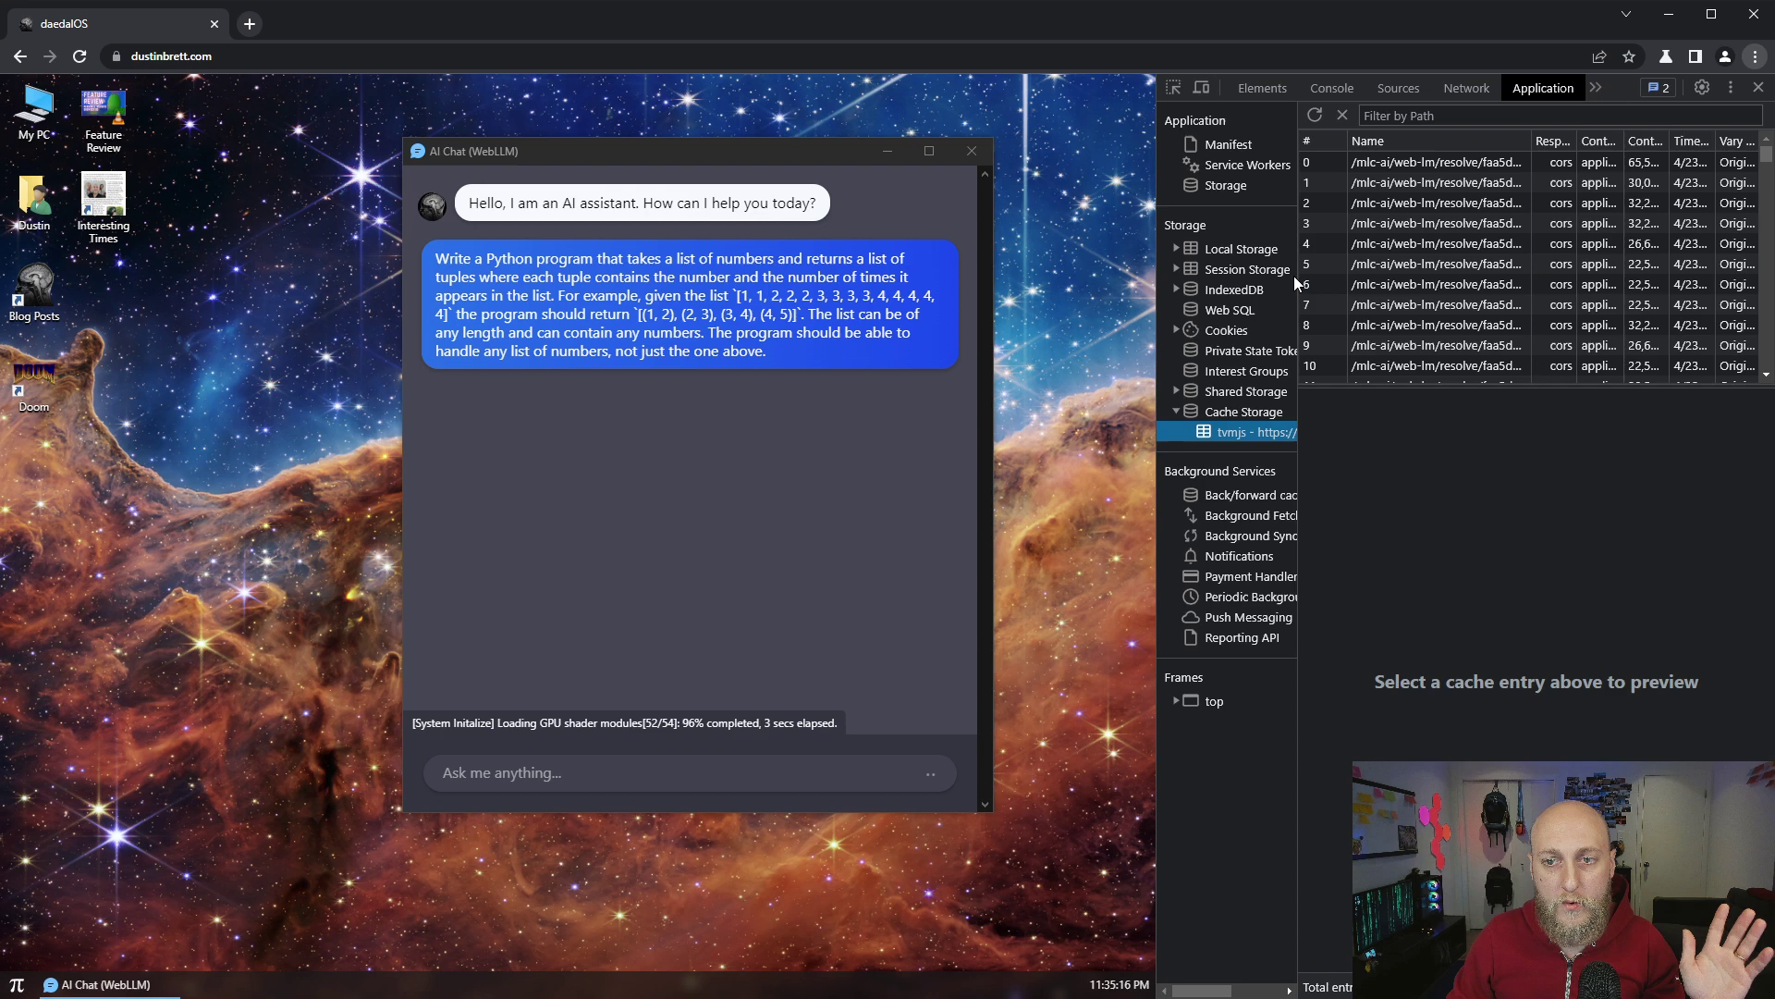
left_click_drag(1297, 284, 1380, 278)
left_click(1225, 185)
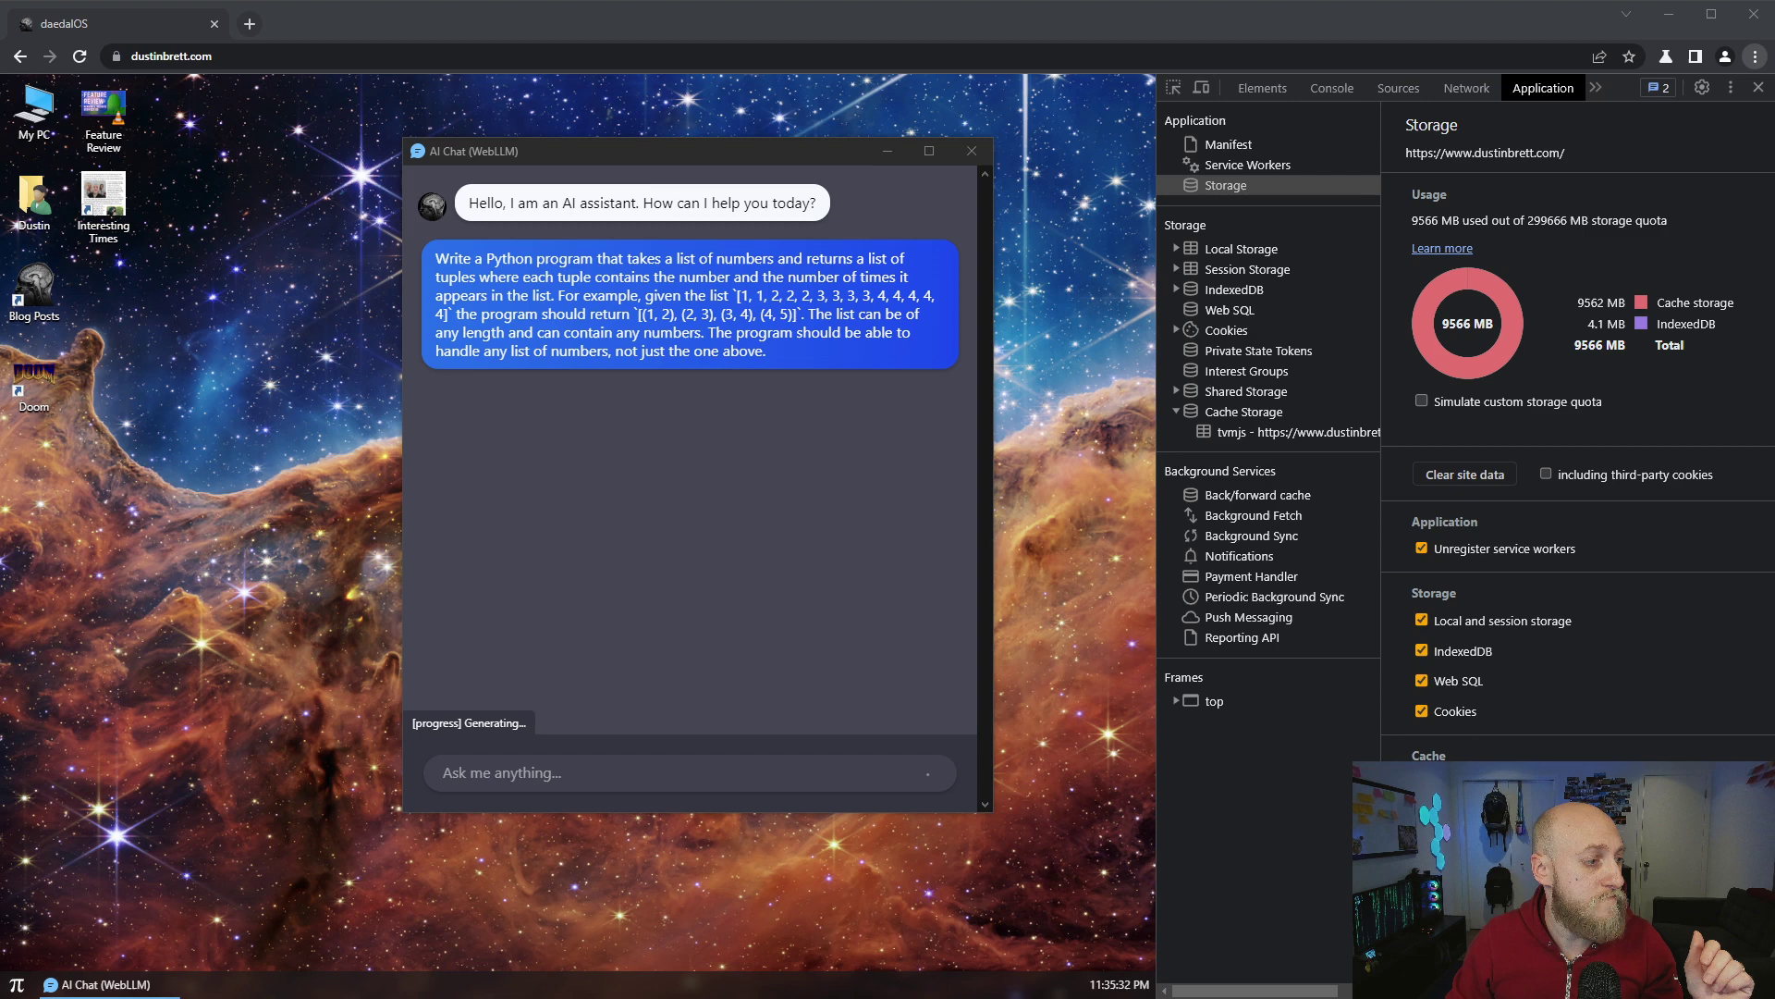
key("ctrl+shift+Escape")
left_click_drag(555, 134, 770, 222)
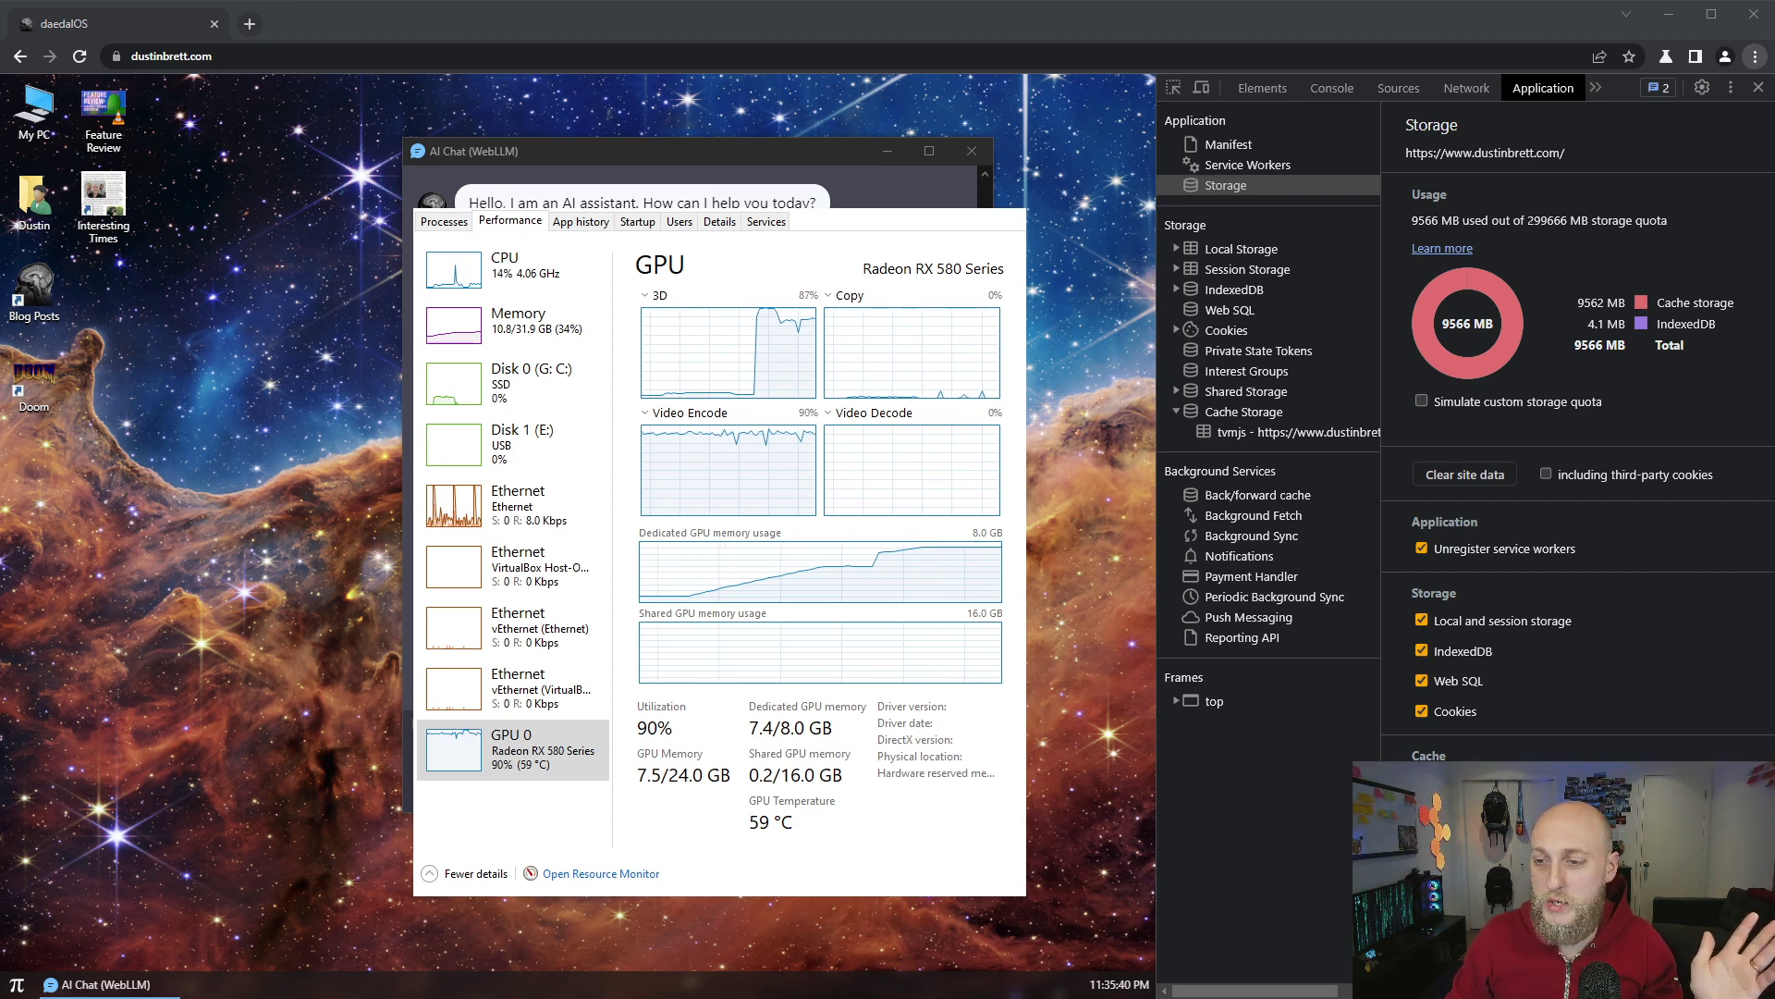
left_click(516, 266)
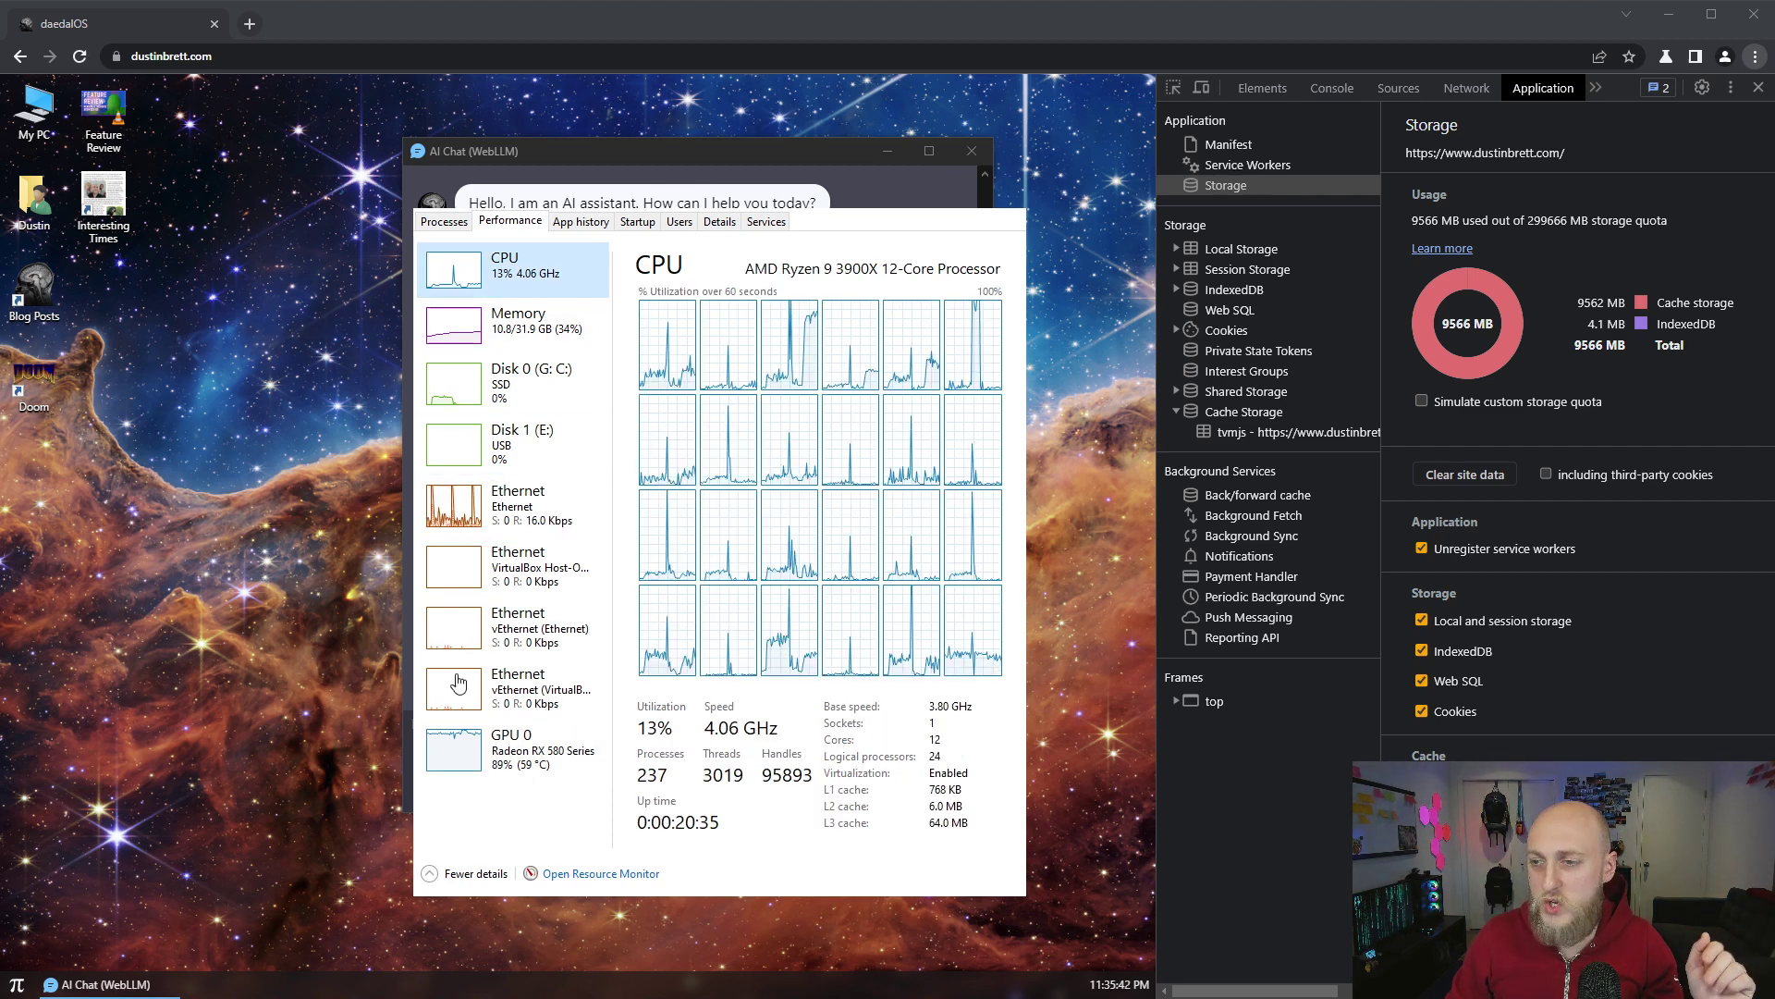
left_click(516, 749)
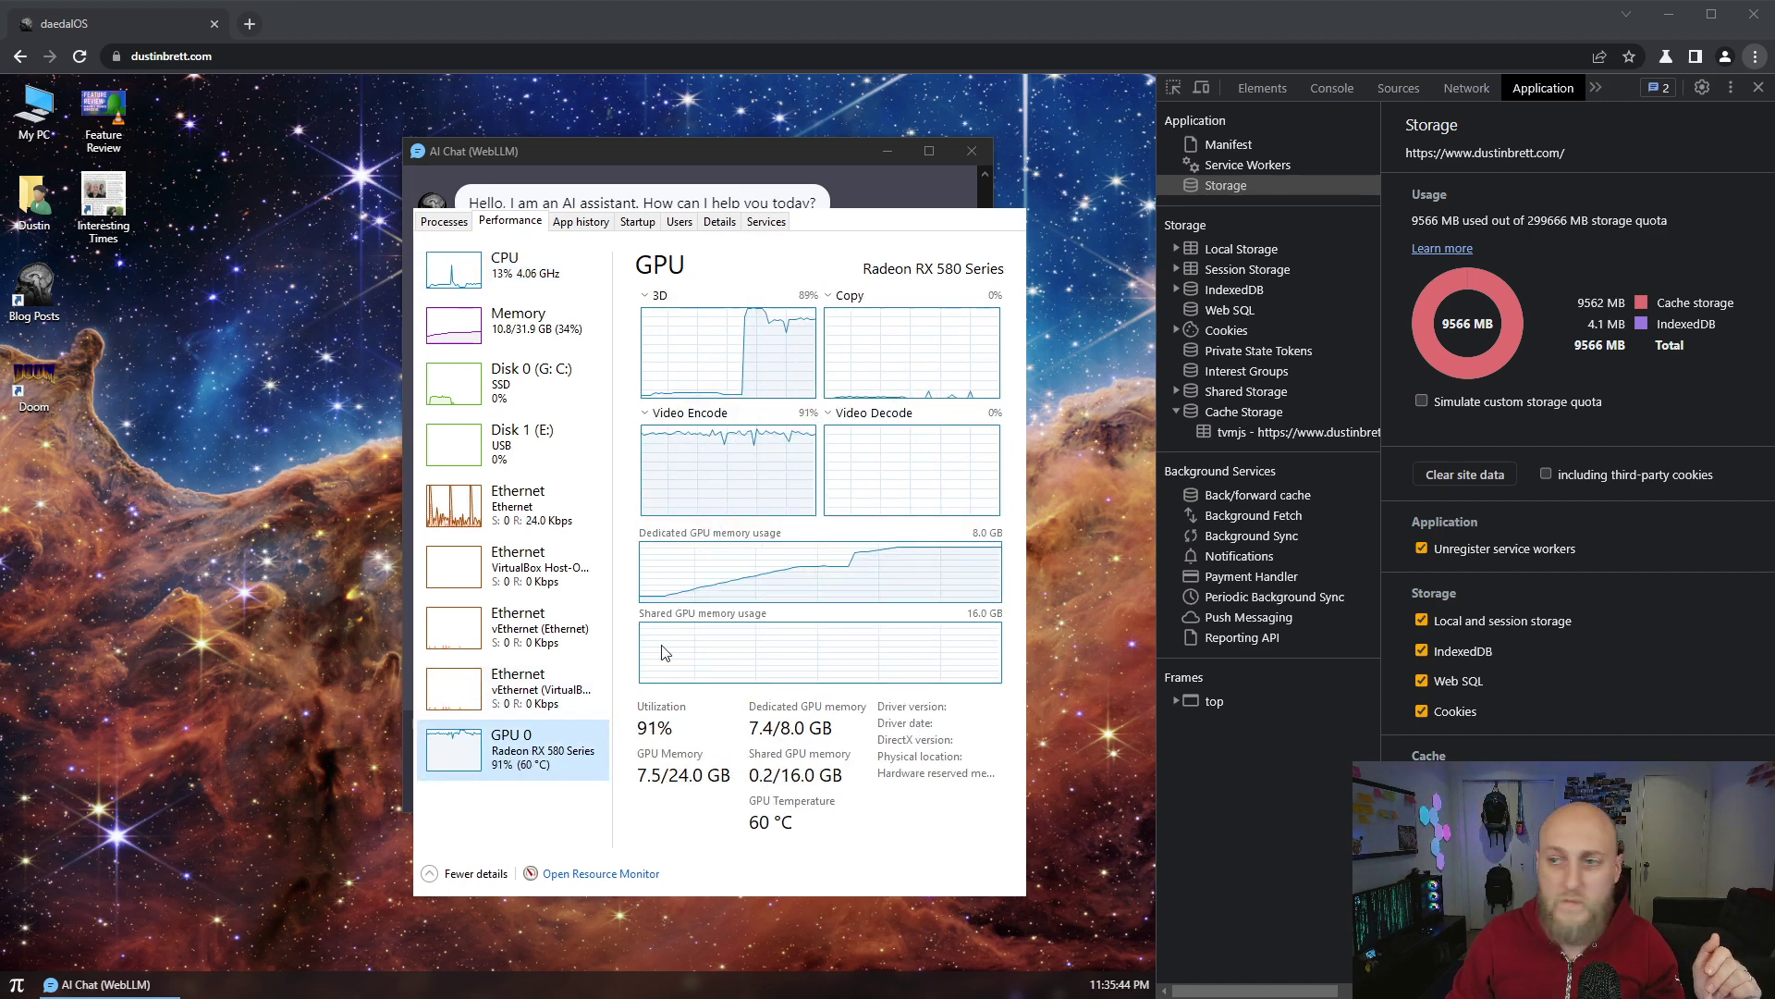
left_click(444, 222)
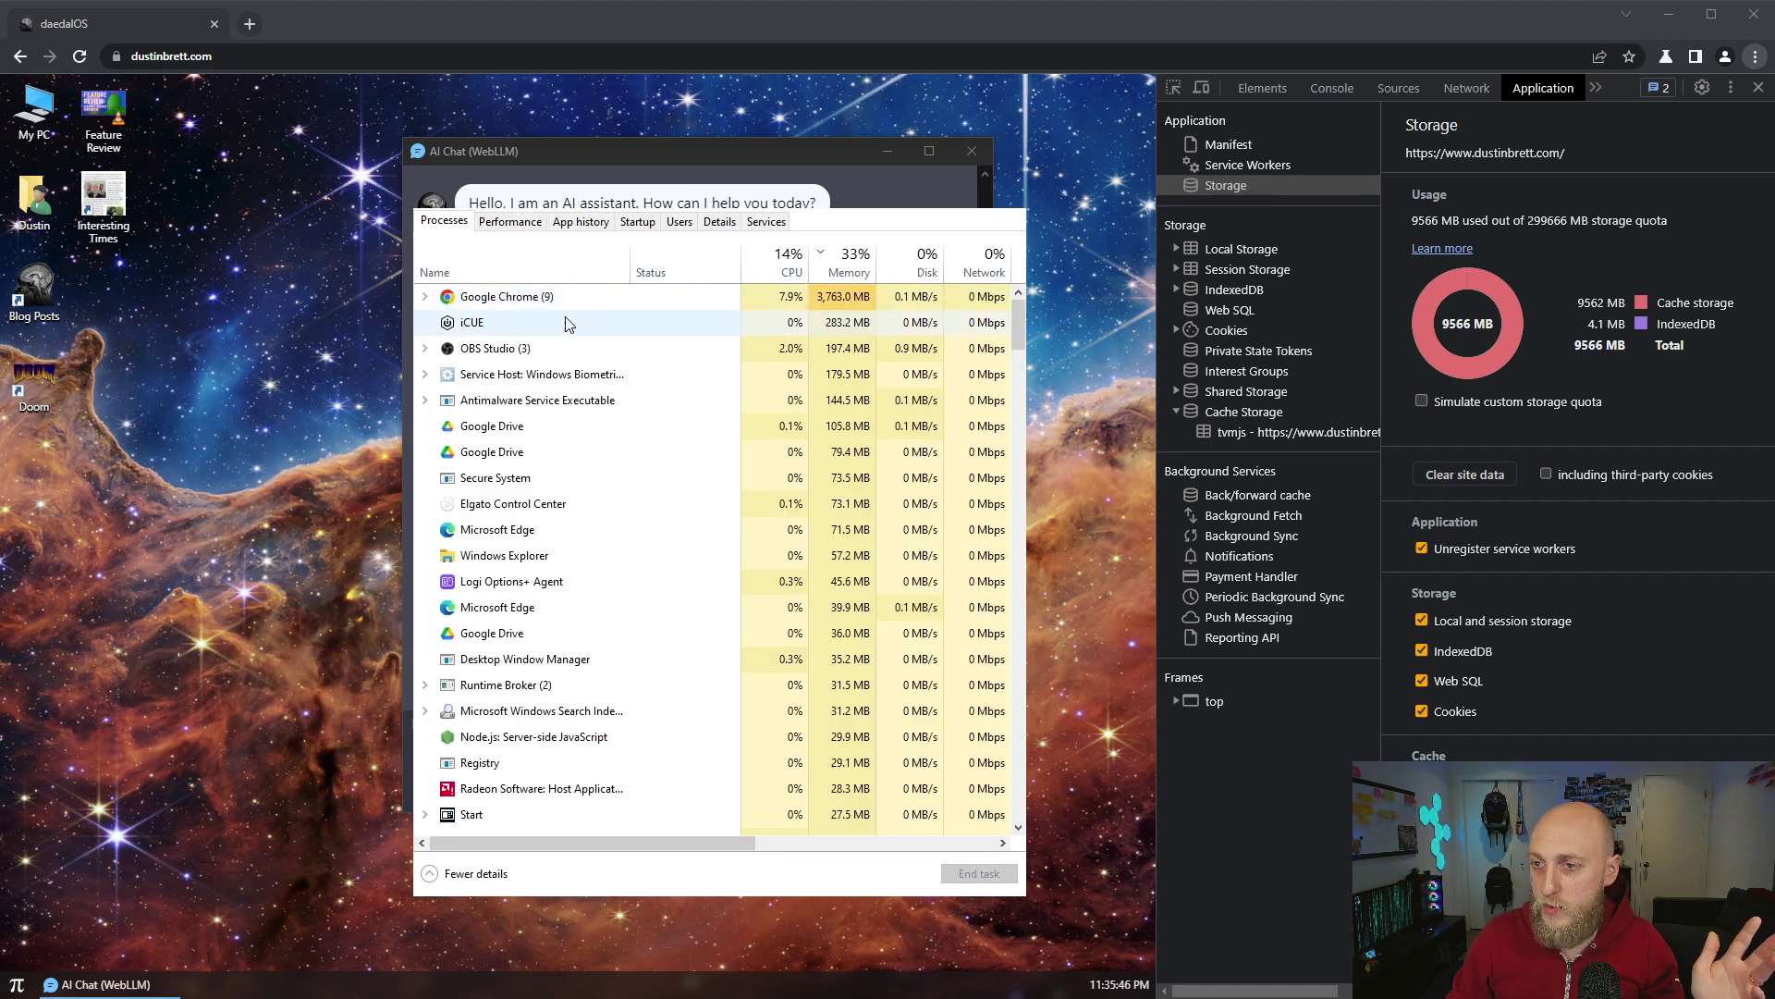
left_click(666, 297)
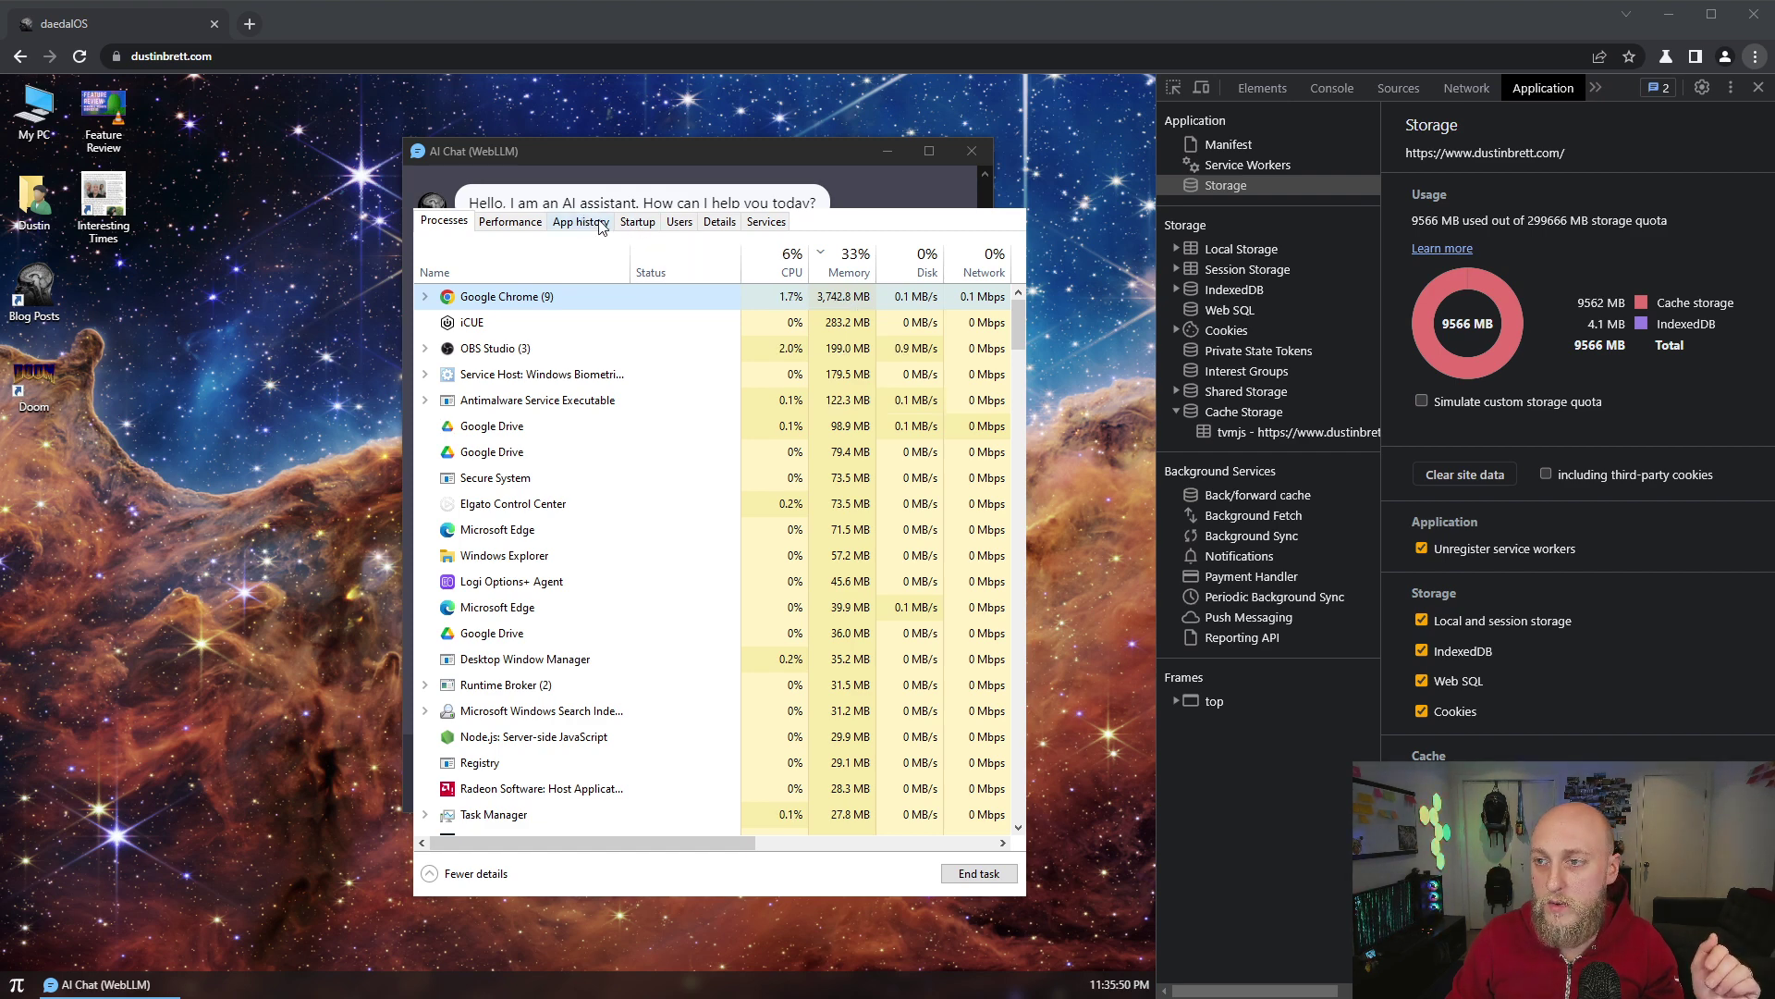
left_click(511, 222)
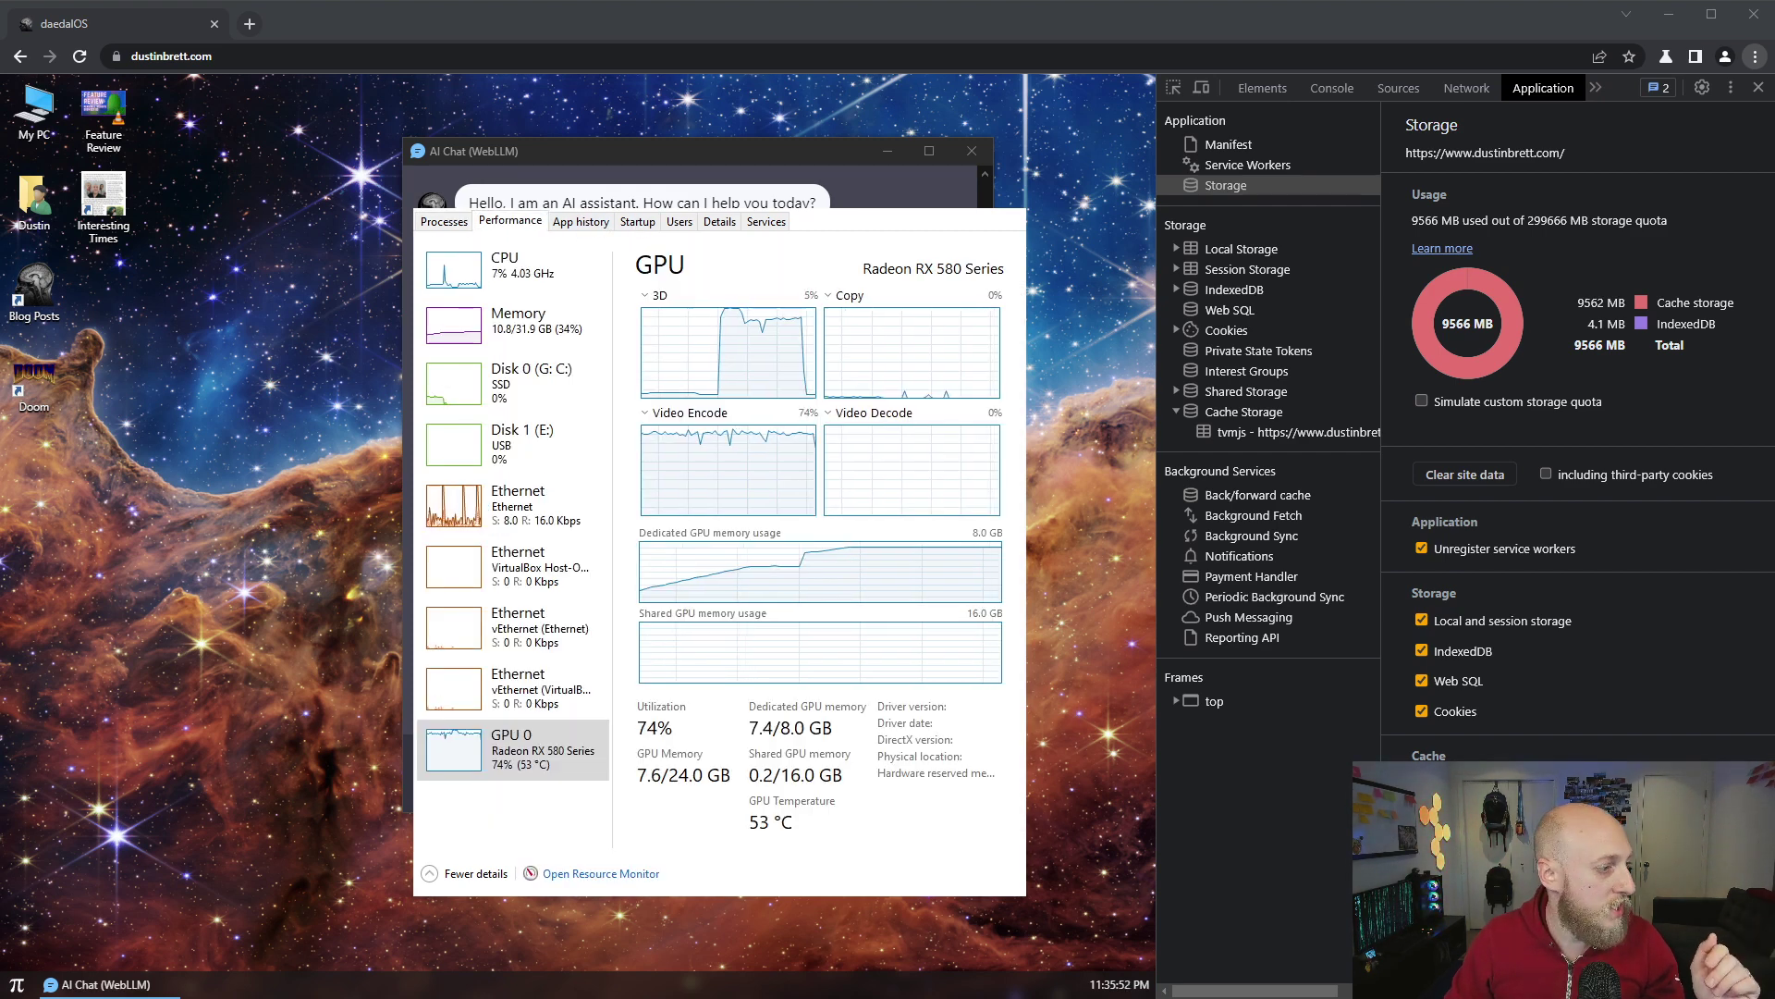
key("alt+Tab")
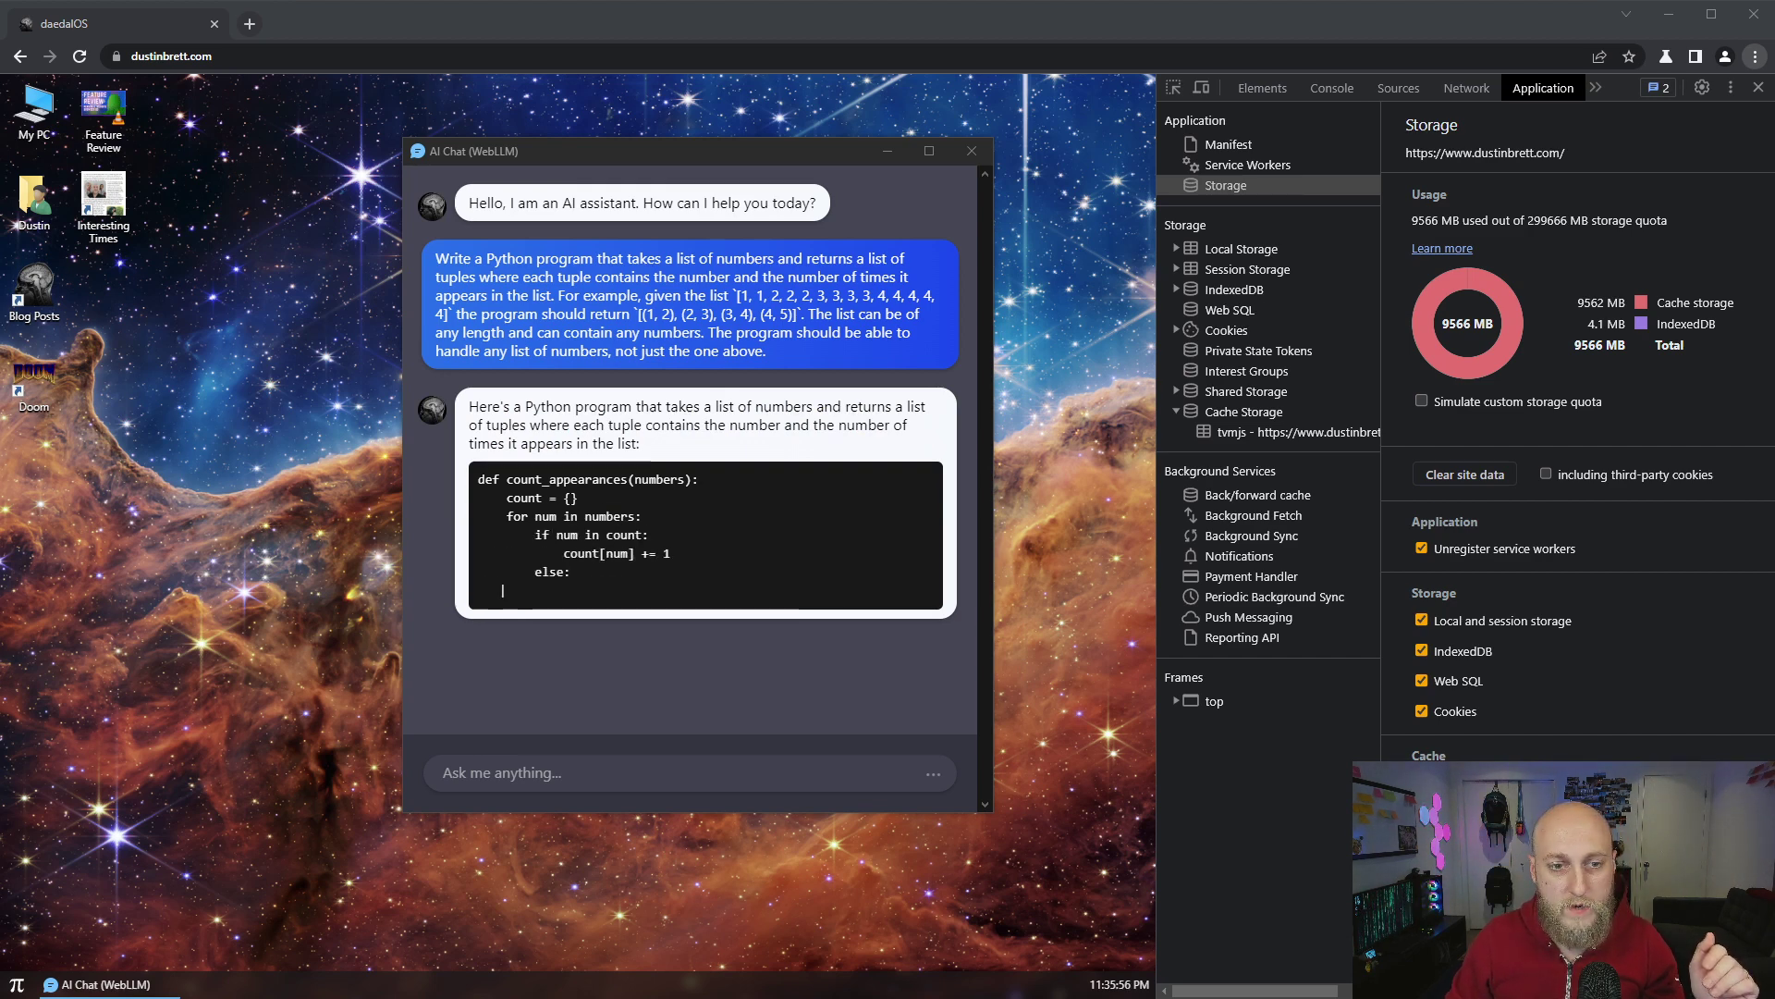
Open DevTools' Network log, then select the count_appearances code from the loop to the print line
left_click(754, 395)
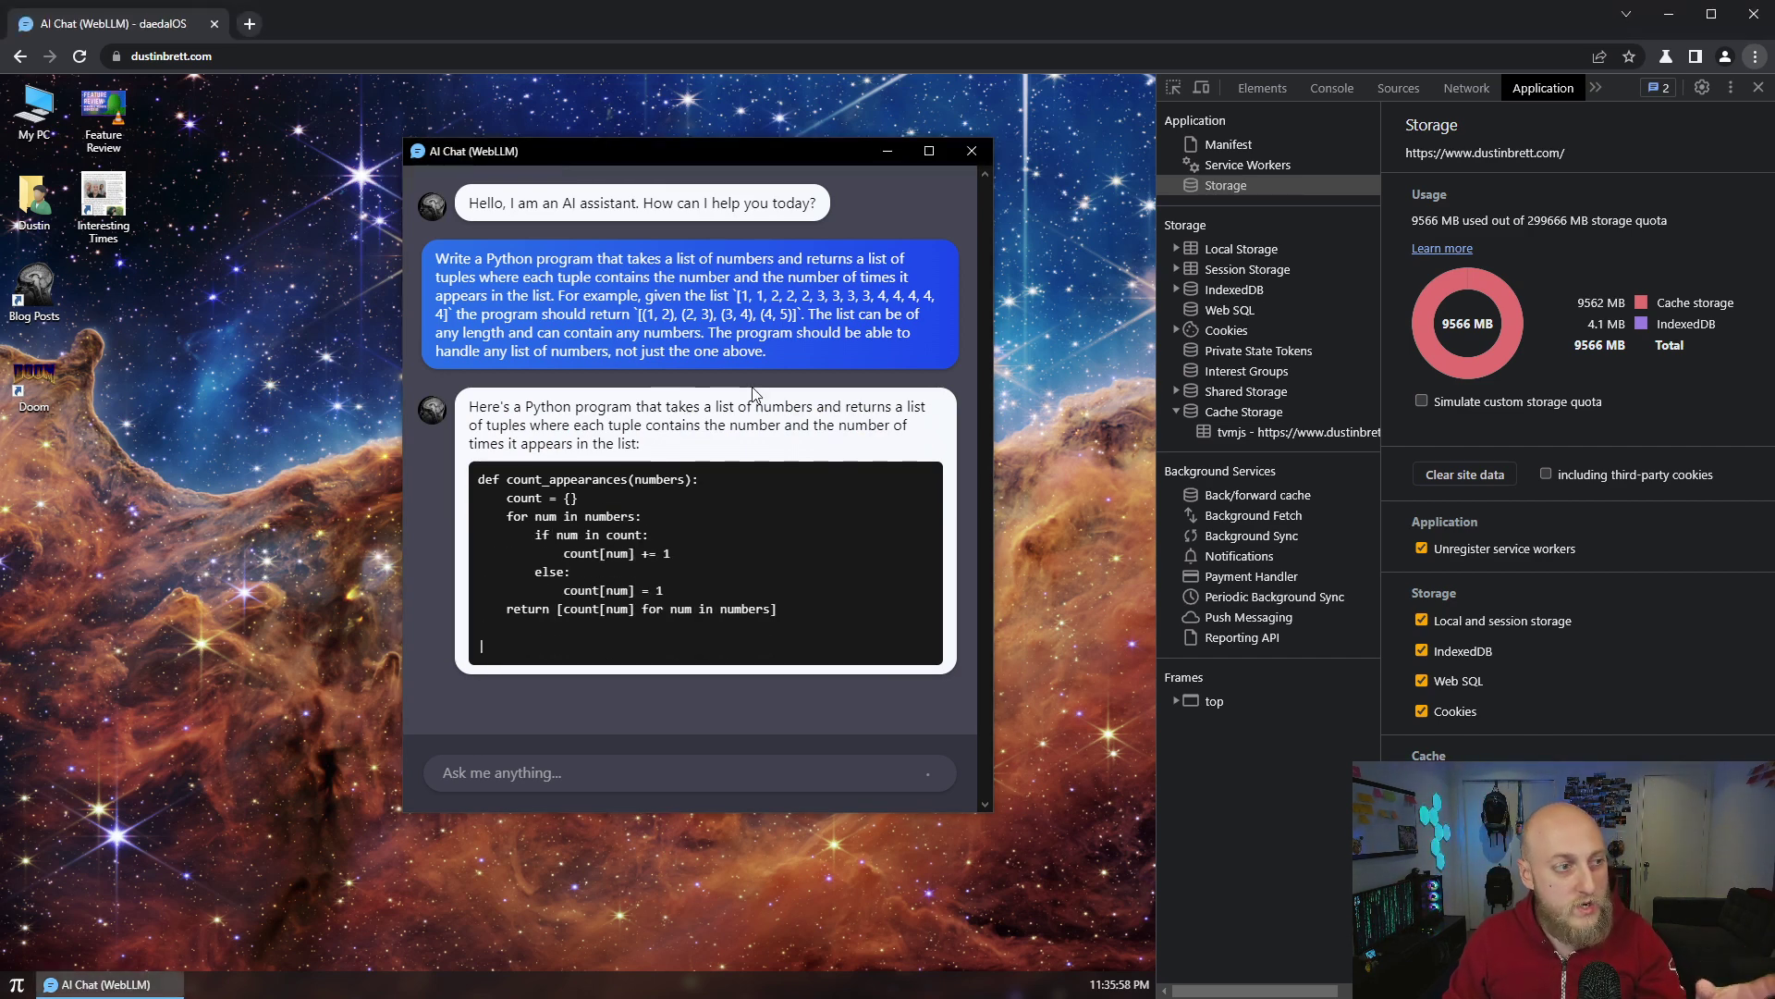
left_click(1453, 93)
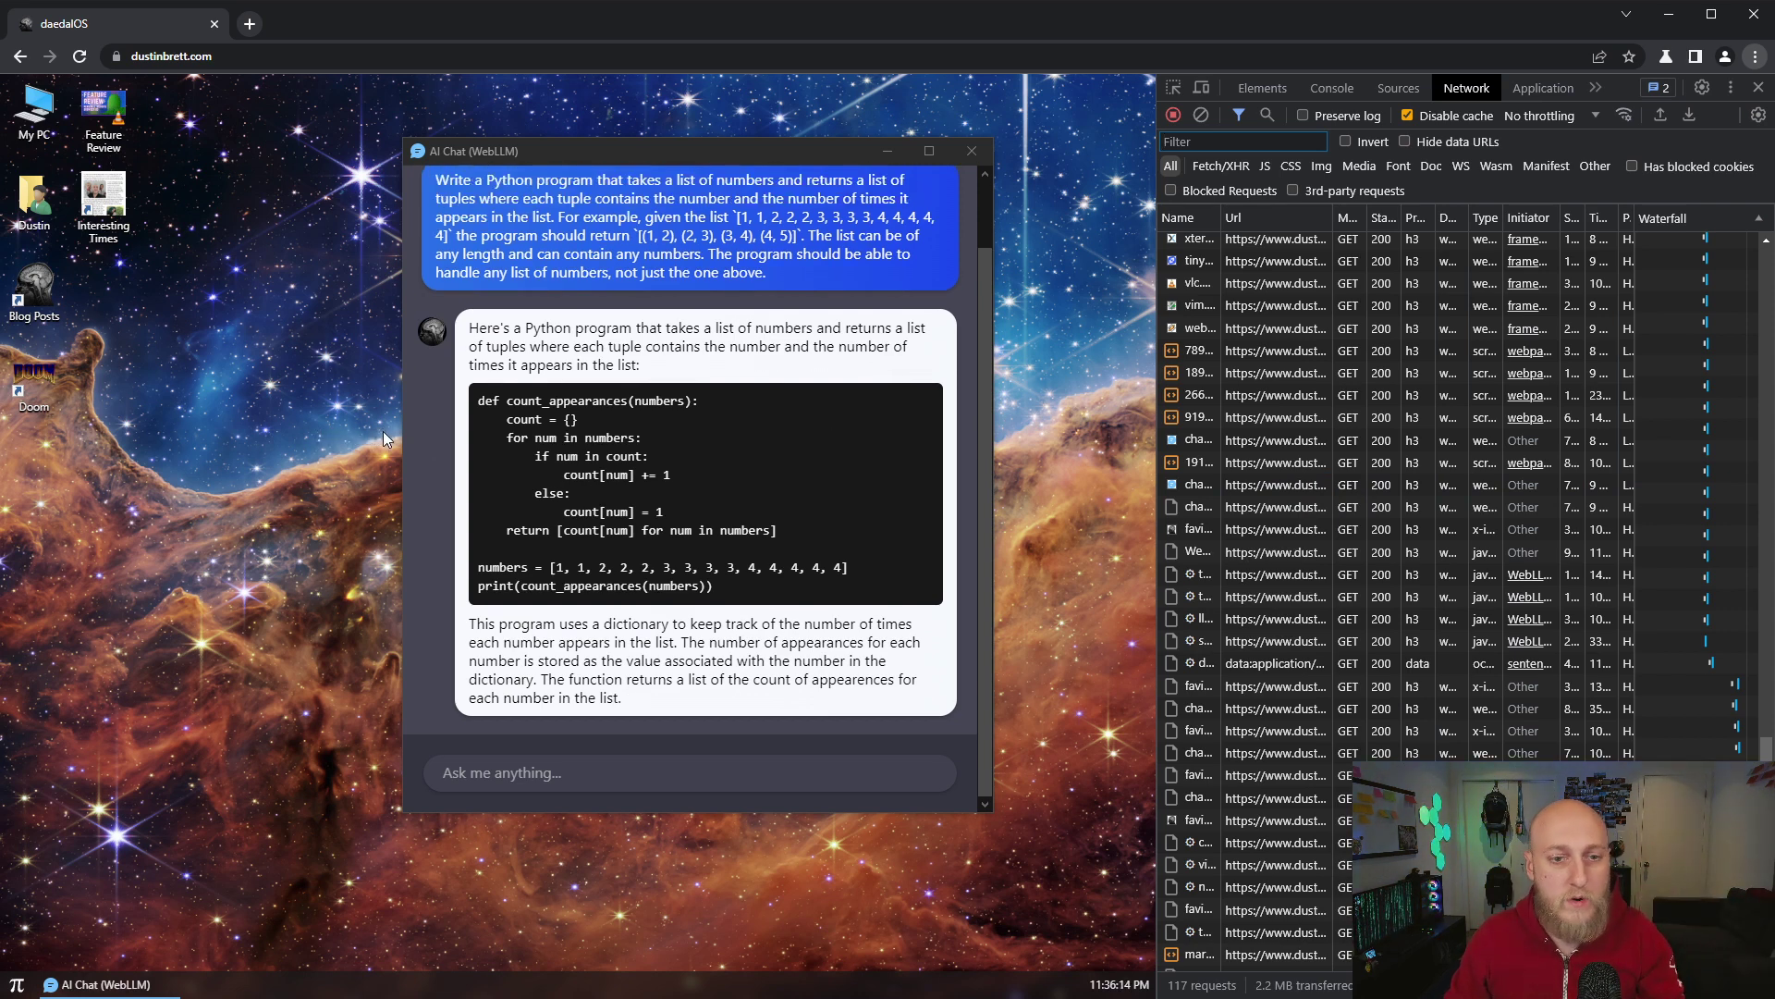
left_click(773, 624)
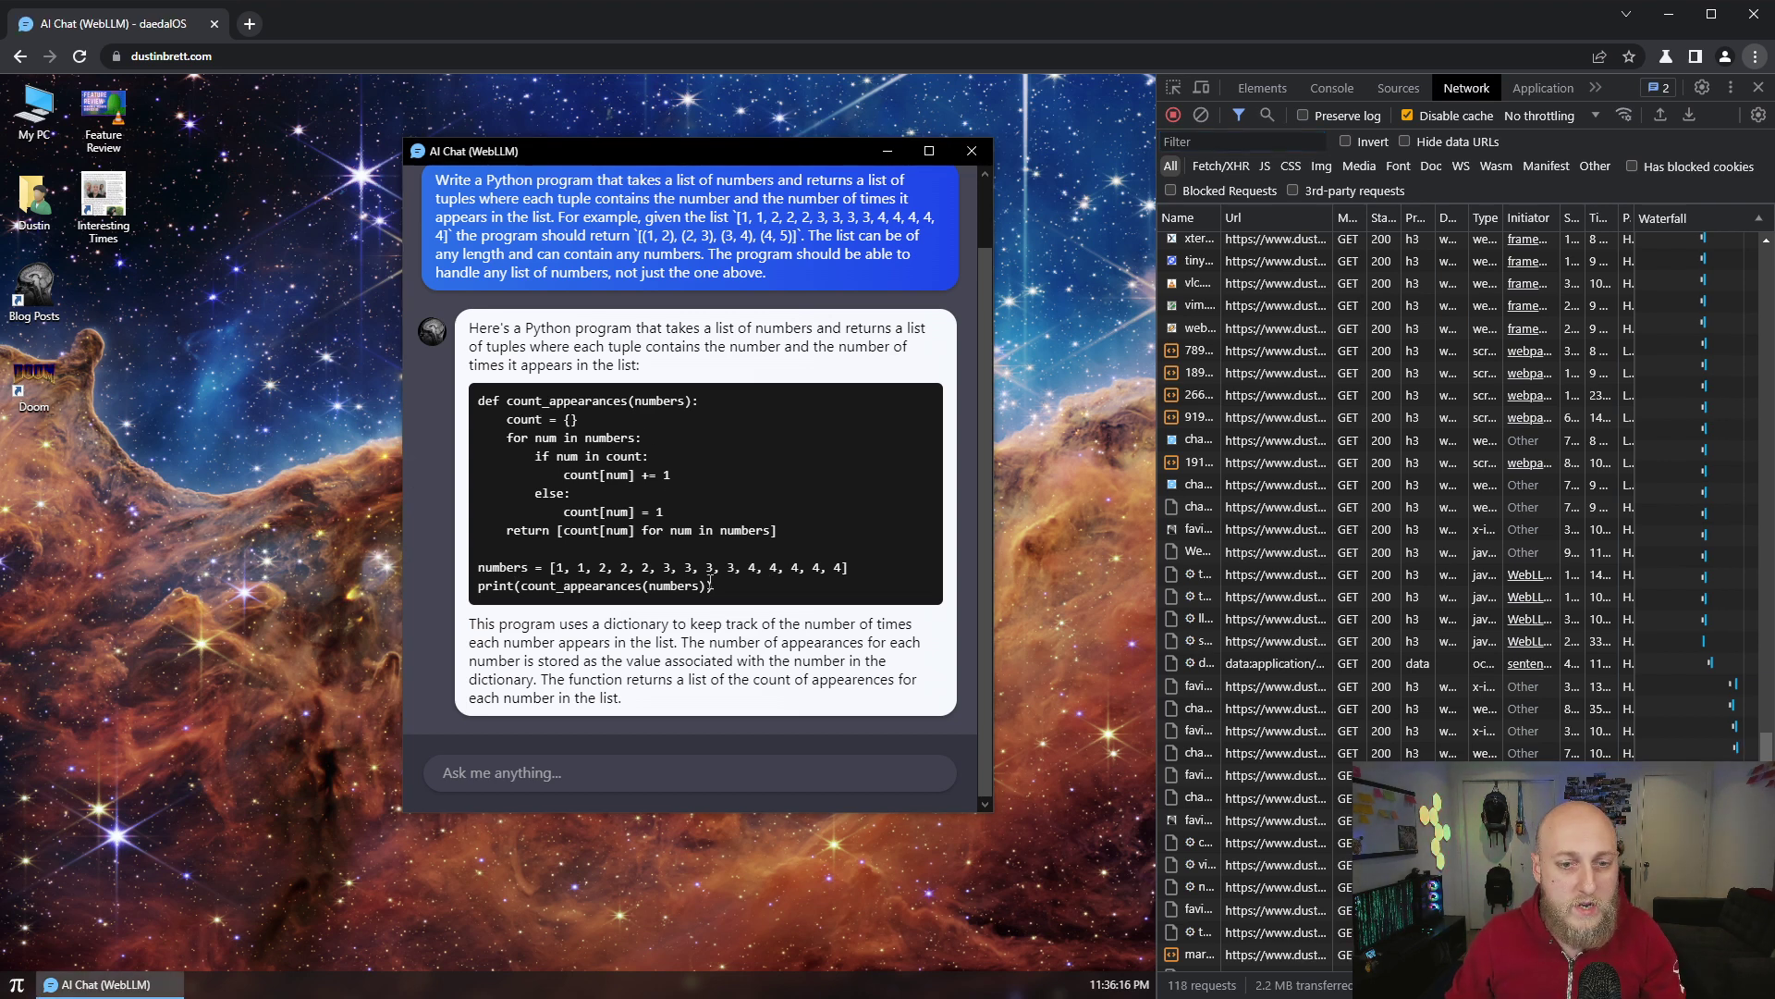
left_click_drag(717, 587, 480, 401)
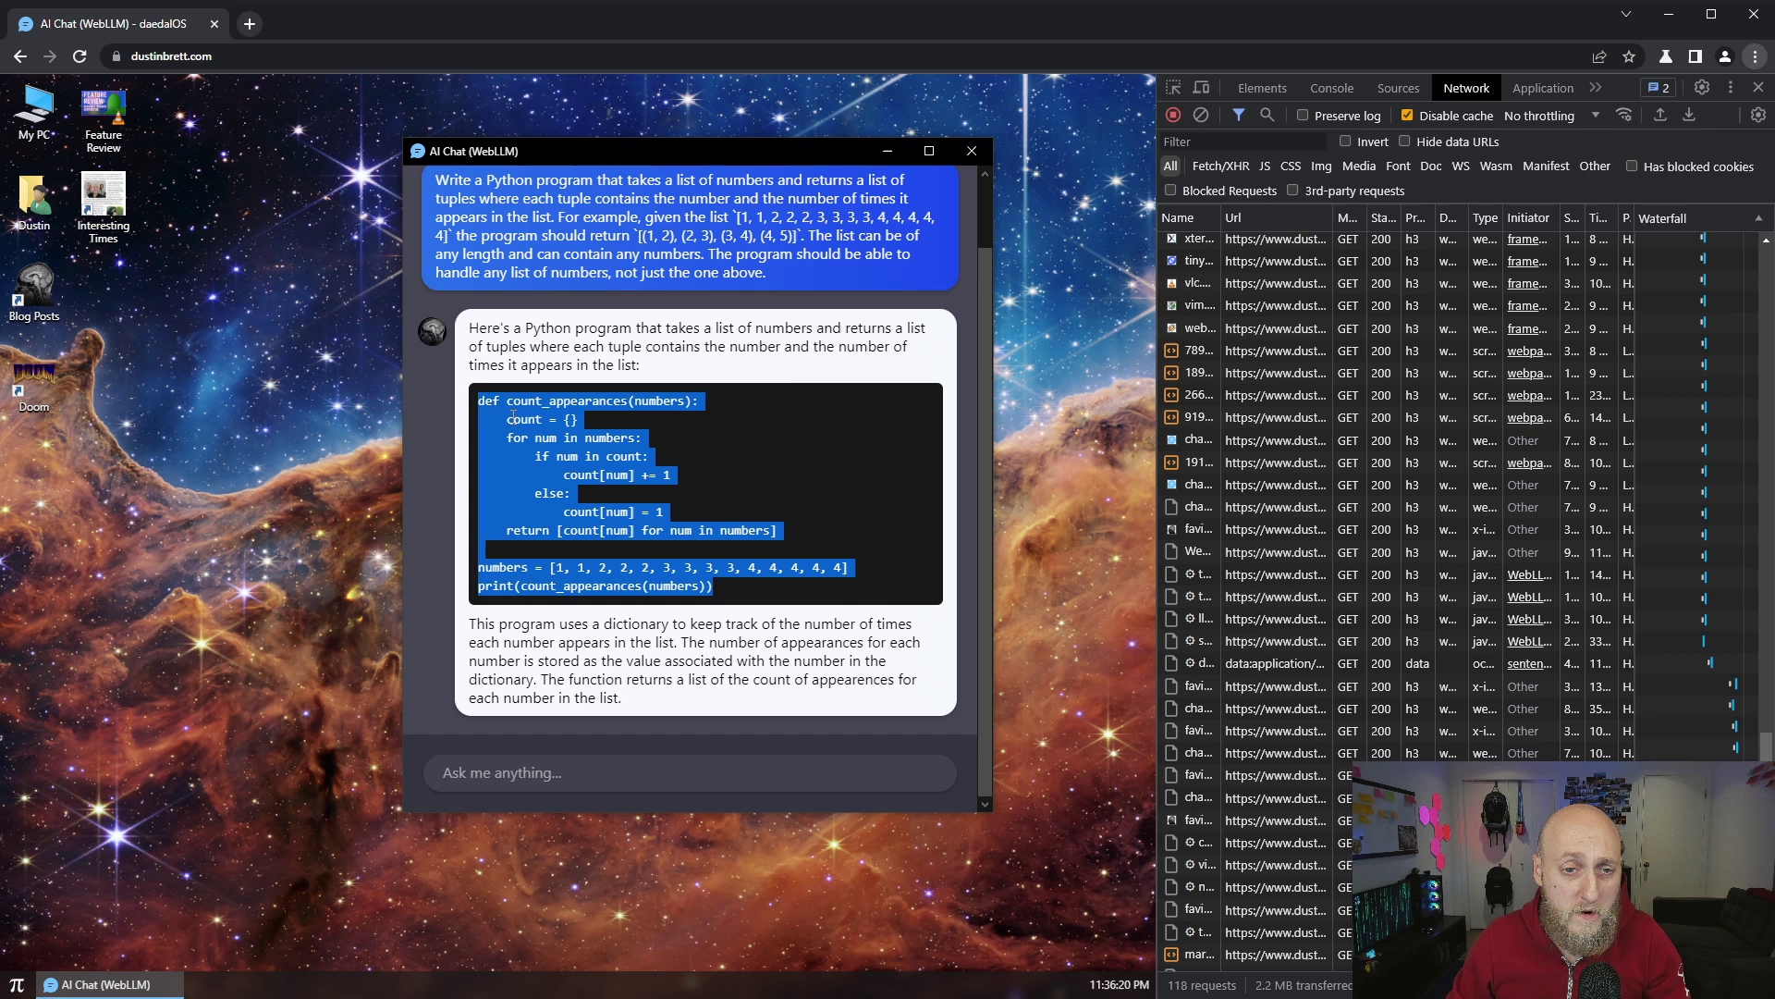
Create demo.py on the desktop, paste the chatbot's code into it in Monaco Editor, and save
right_click(92, 459)
mouse_move(152, 651)
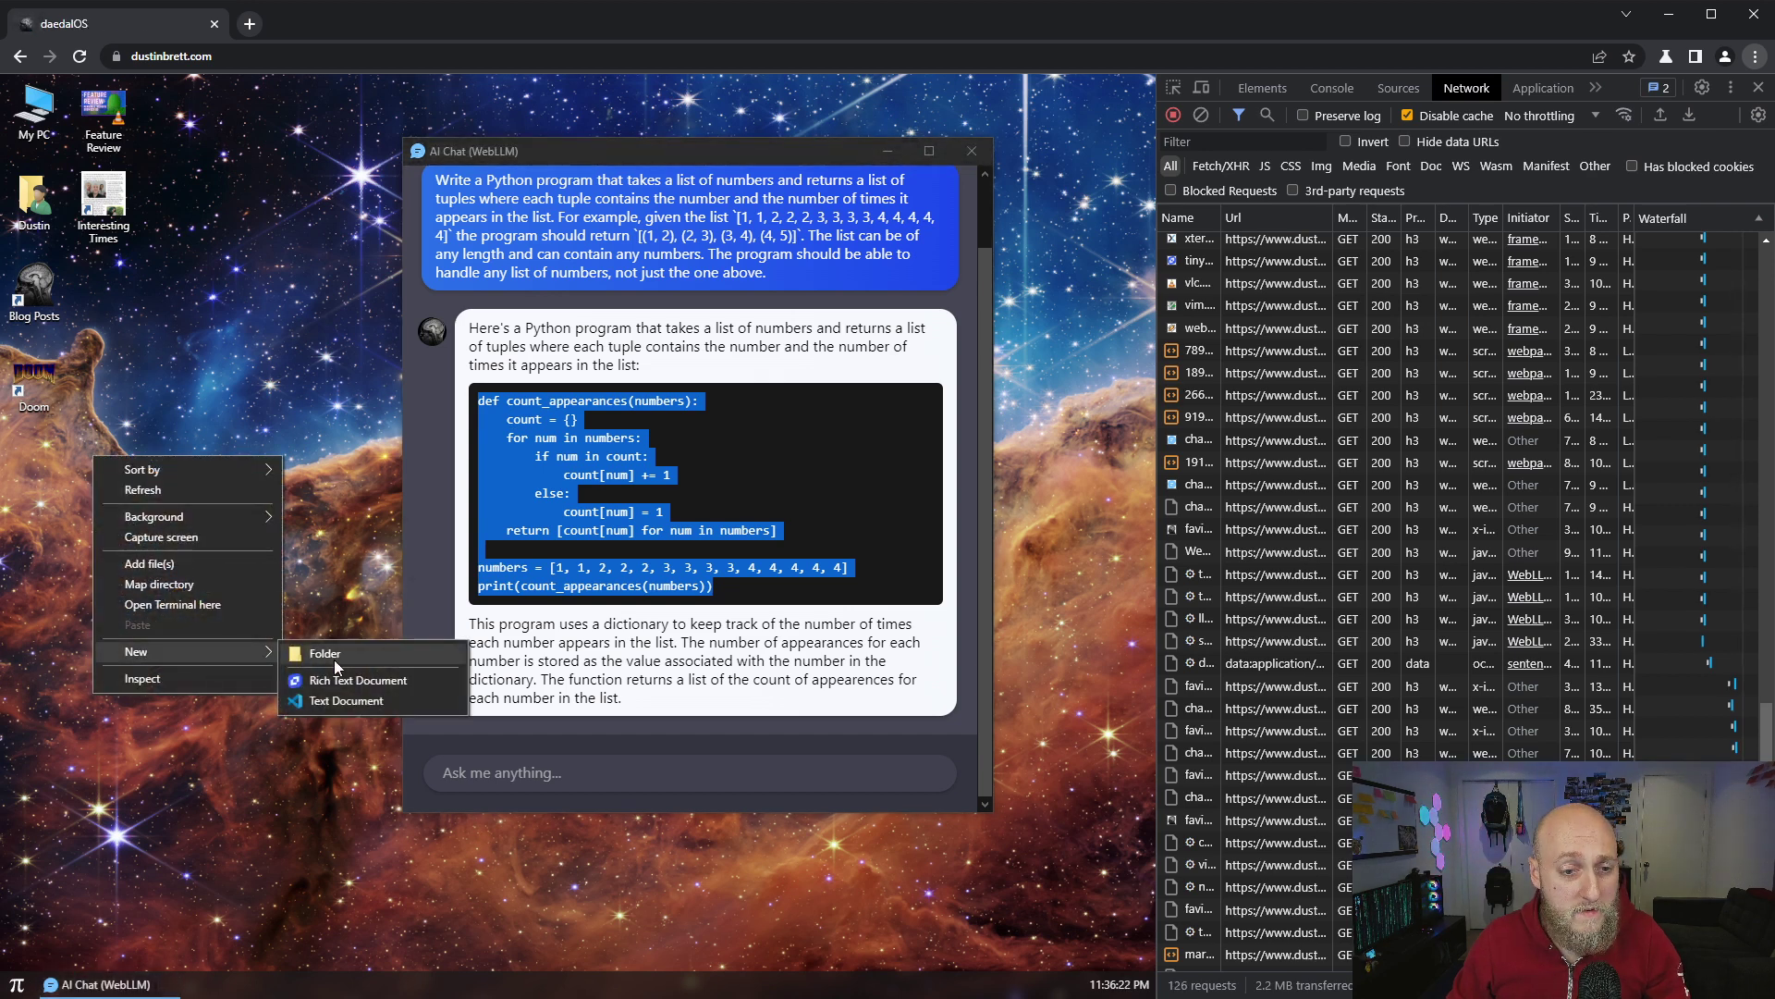
left_click(349, 695)
type("demo.txt")
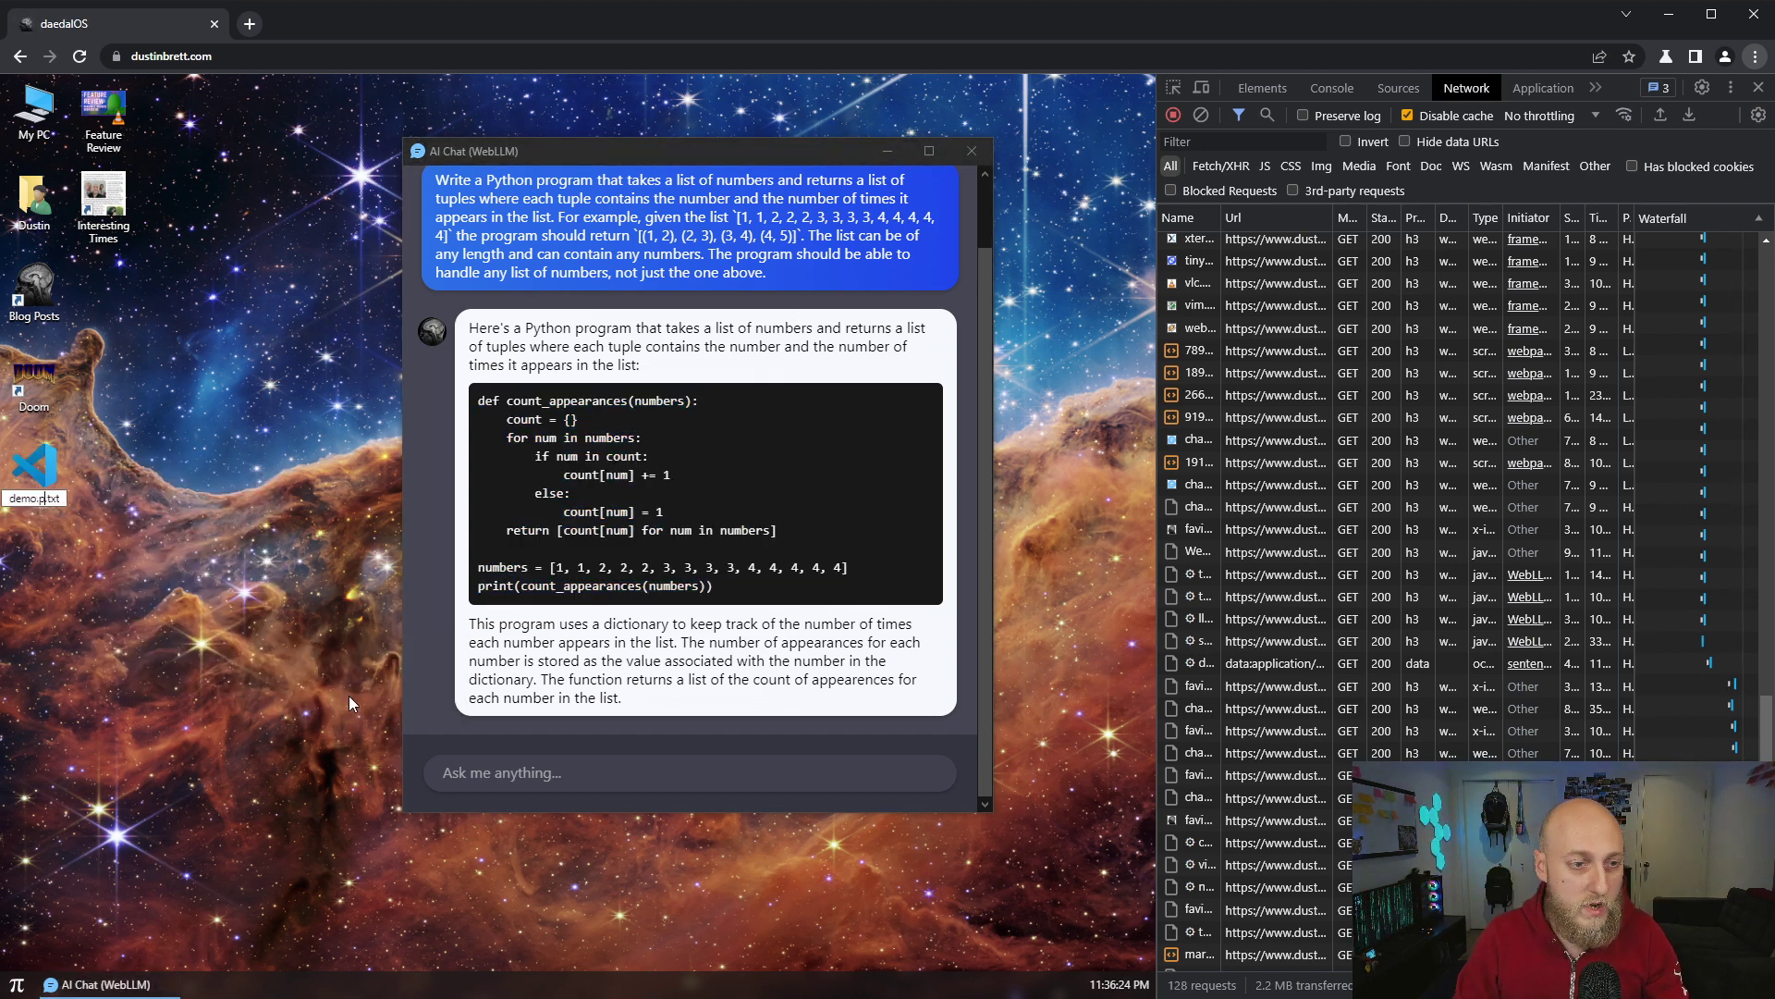
type("y")
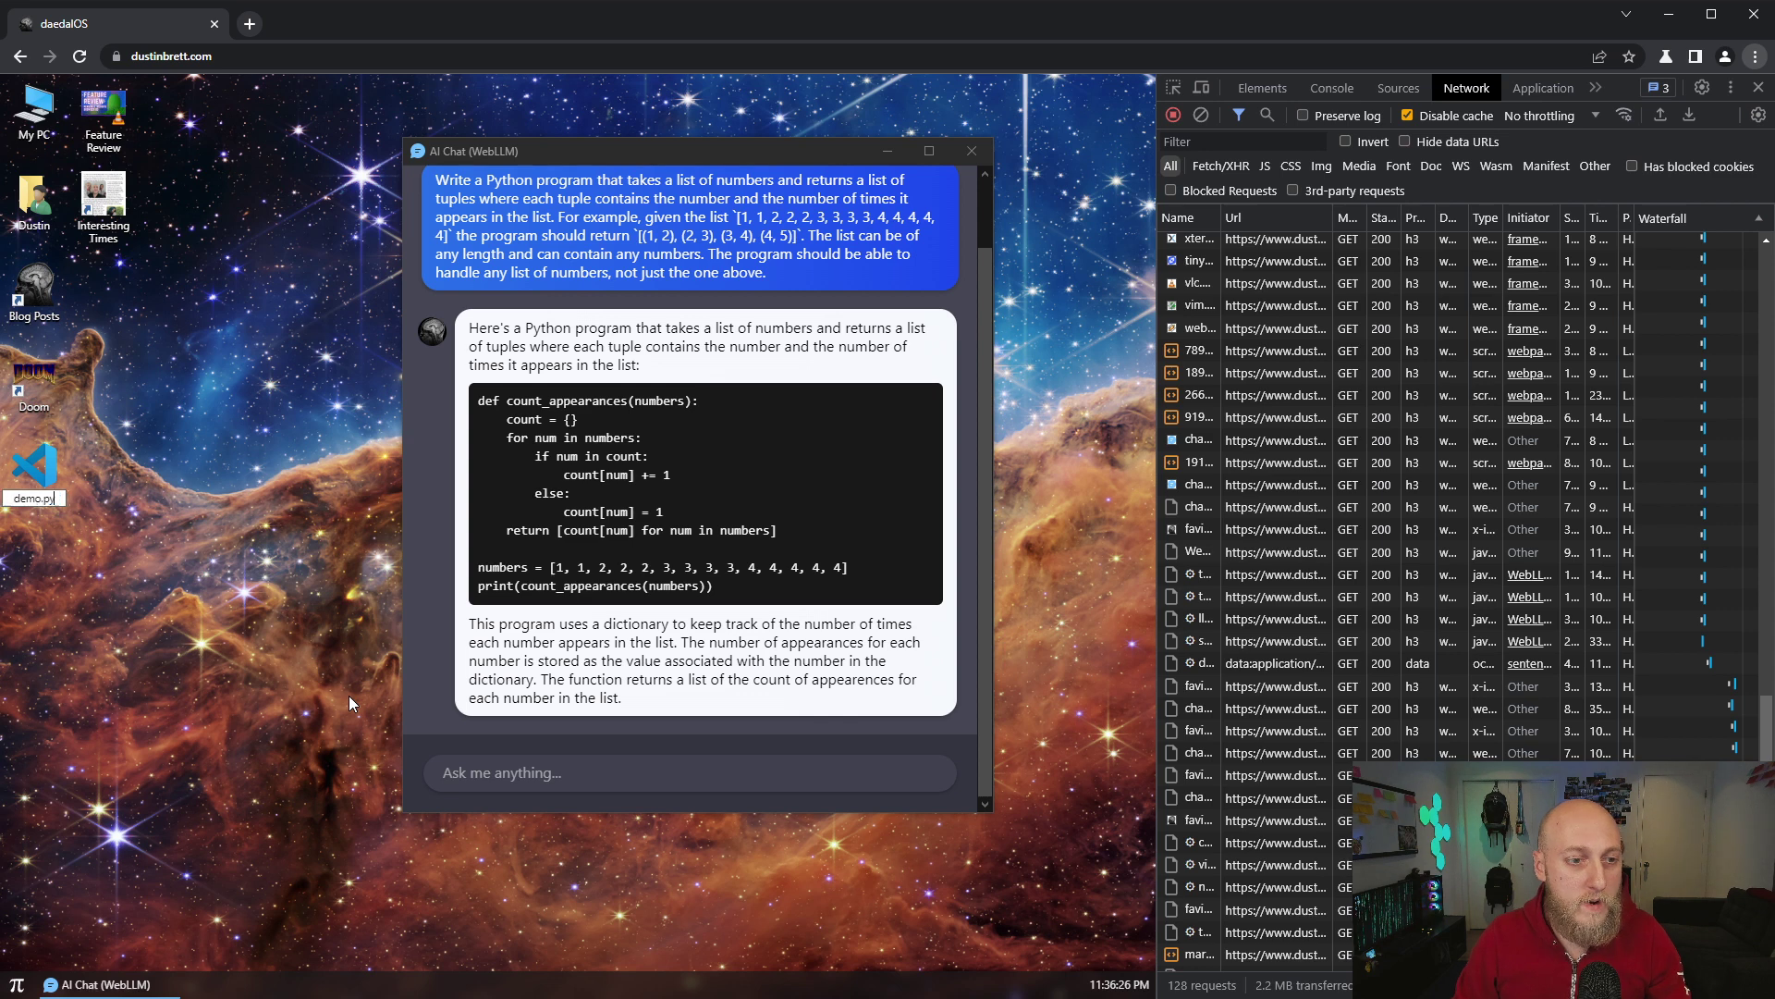
key("Return")
right_click(37, 472)
mouse_move(100, 493)
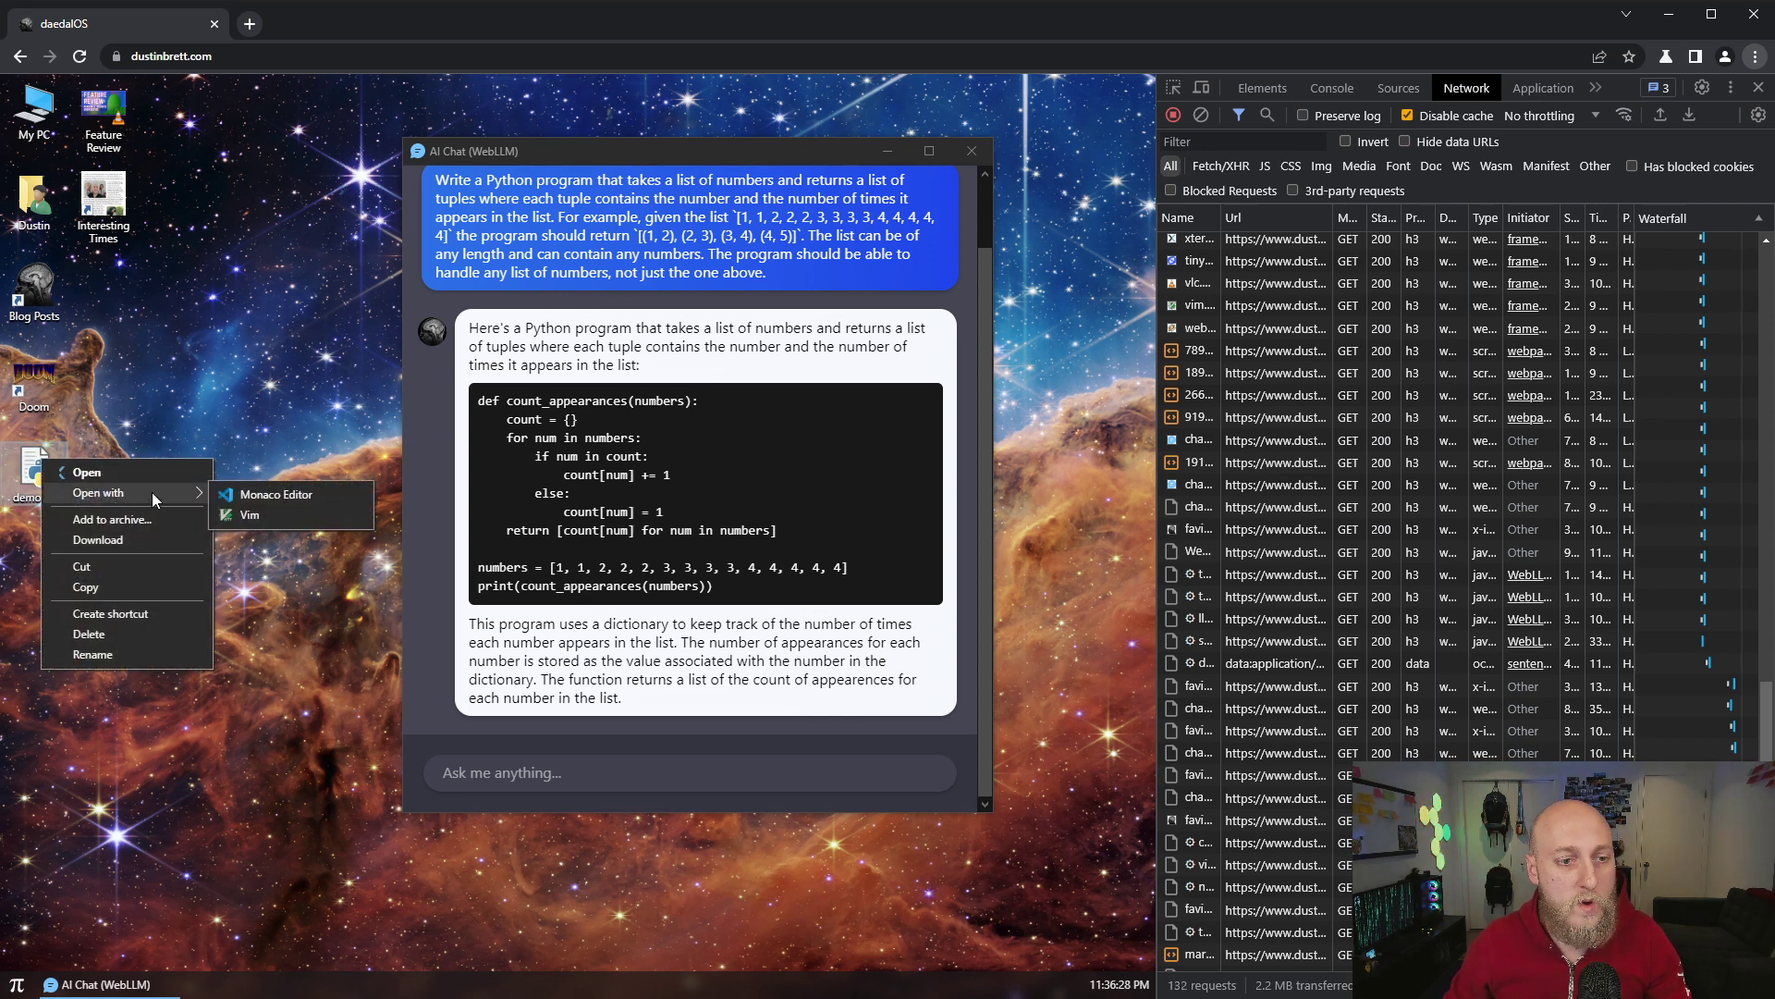
left_click(278, 496)
type("def count_appearances(numbers):     count = {}     for num in numbers:         if num in count:             count[num] += 1         else:             count[num] = 1     return [count[num] for num in numbers]  numbers = [1, 1, 2, 2, 2, 3, 3, 3, 3, 4, 4, 4, 4, 4] print(count_appearances(numbers))")
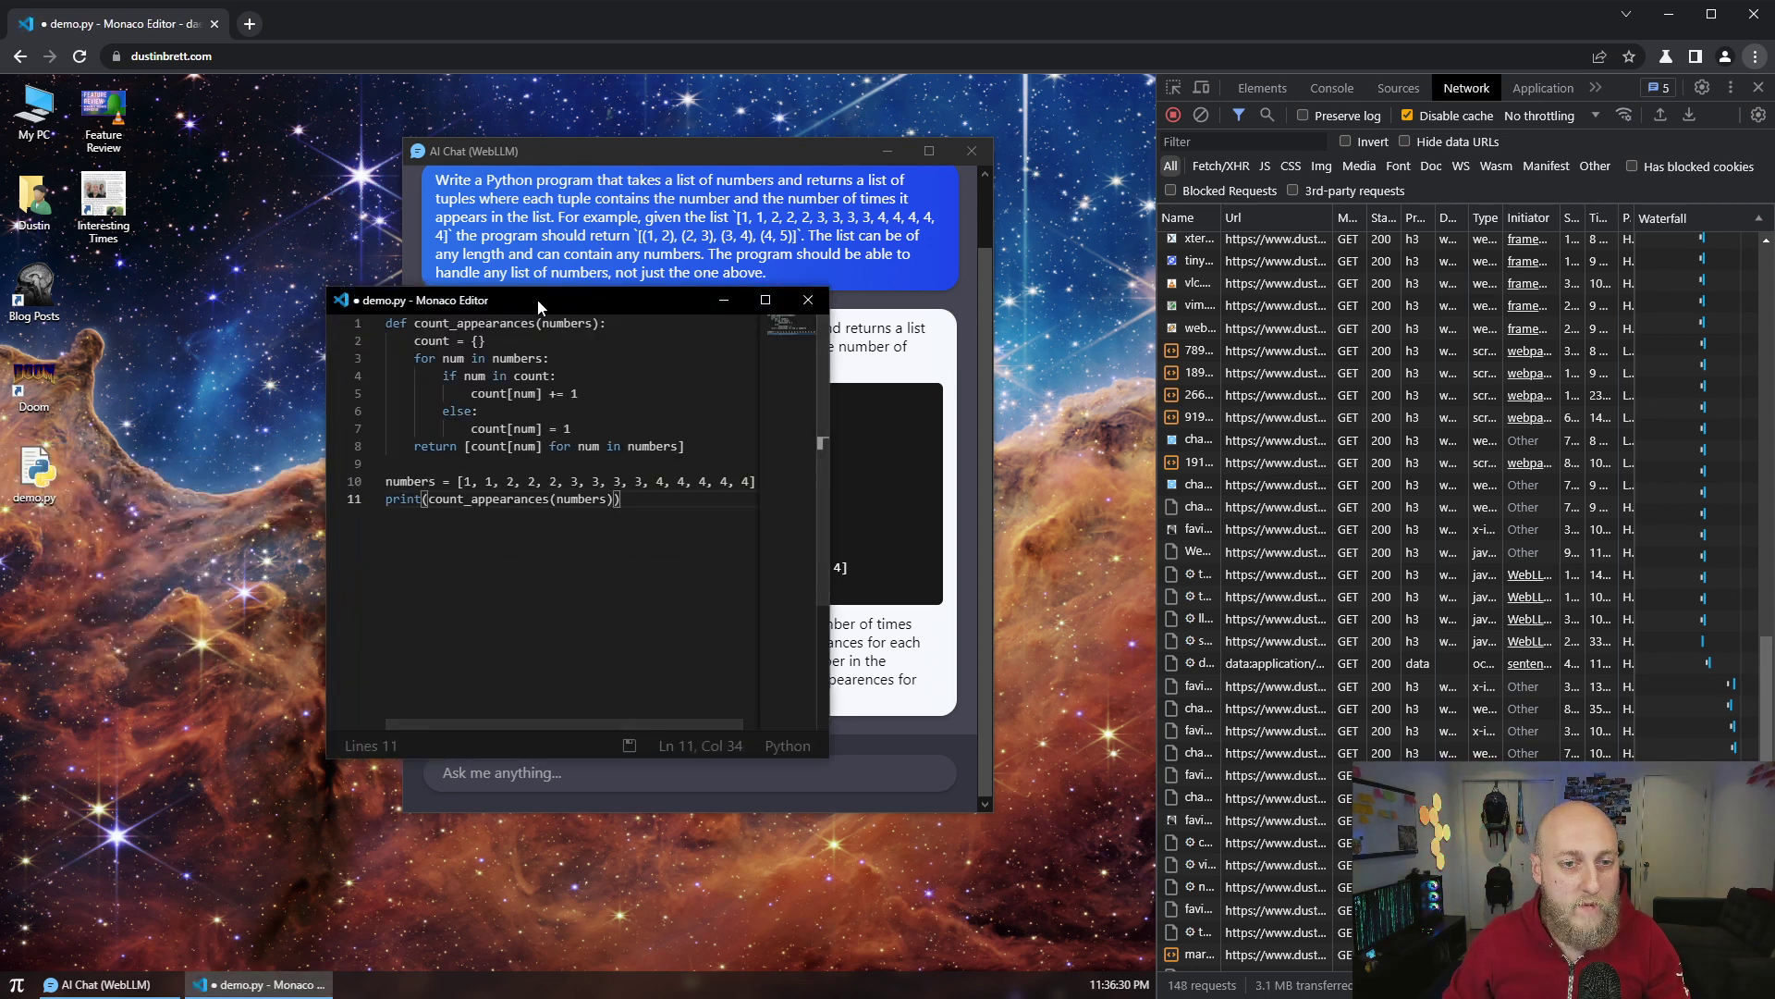
left_click_drag(536, 299, 410, 240)
key("ctrl+s")
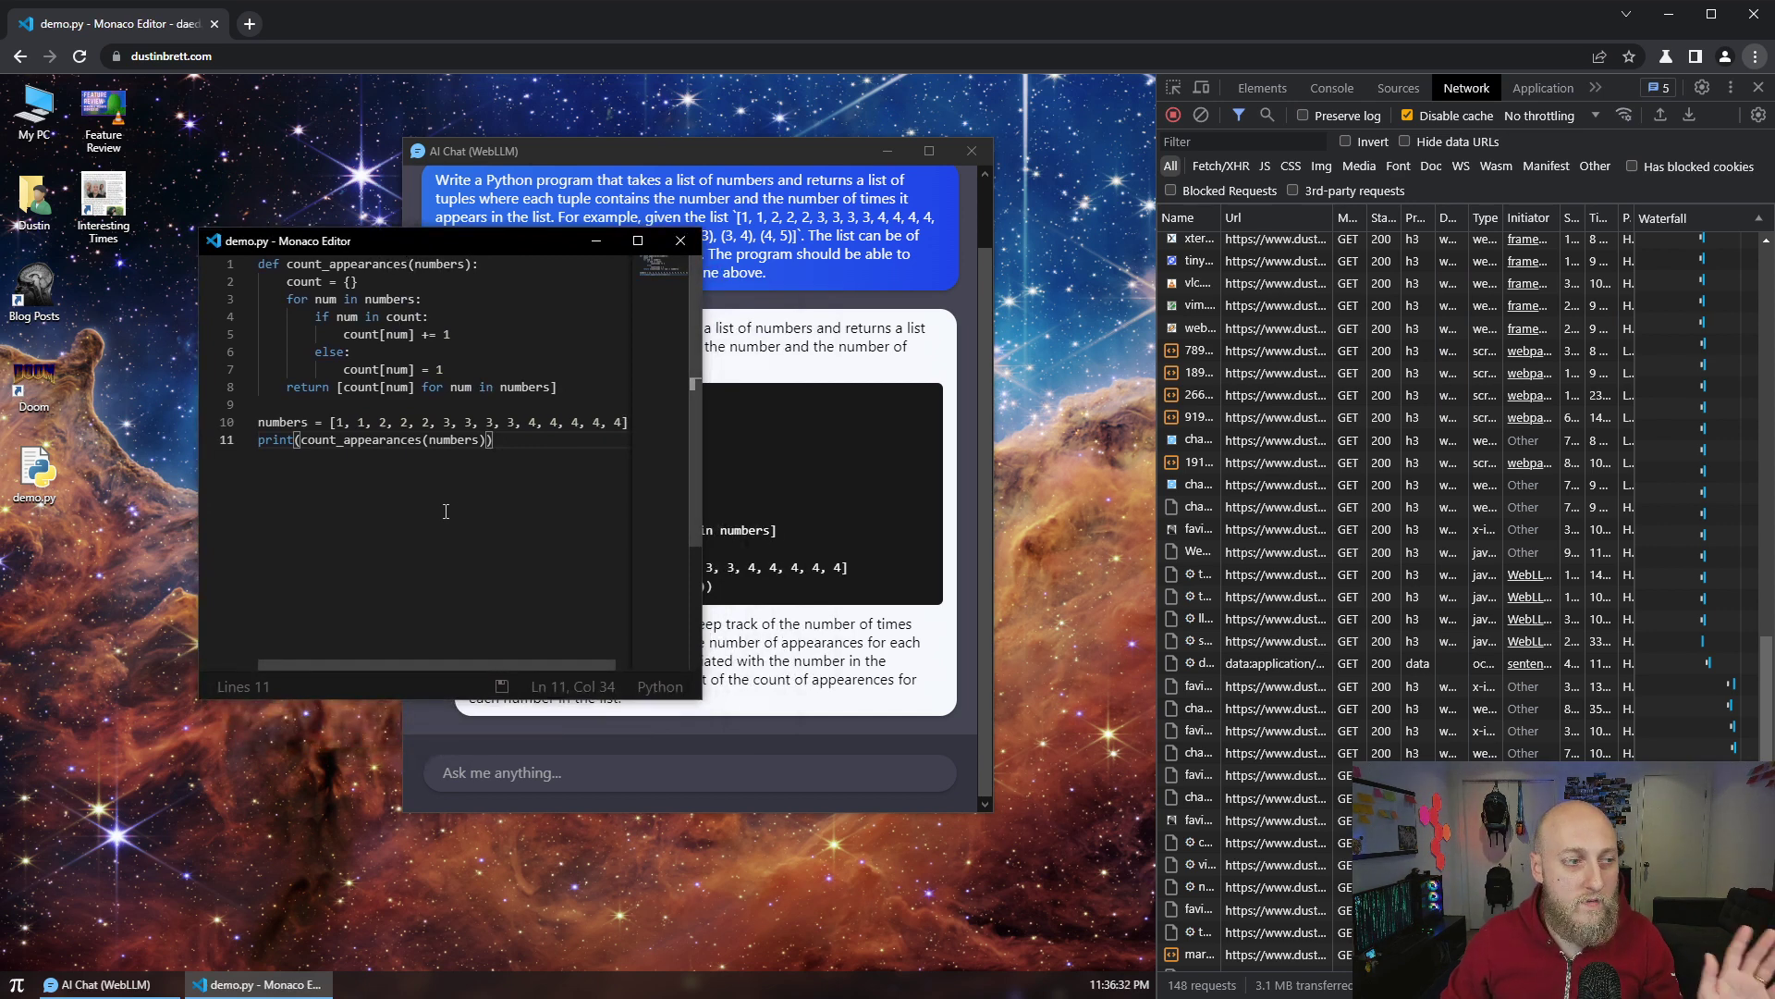
Run demo.py with F5 and reposition the Terminal window showing the printed counts
left_click_drag(425, 235, 413, 238)
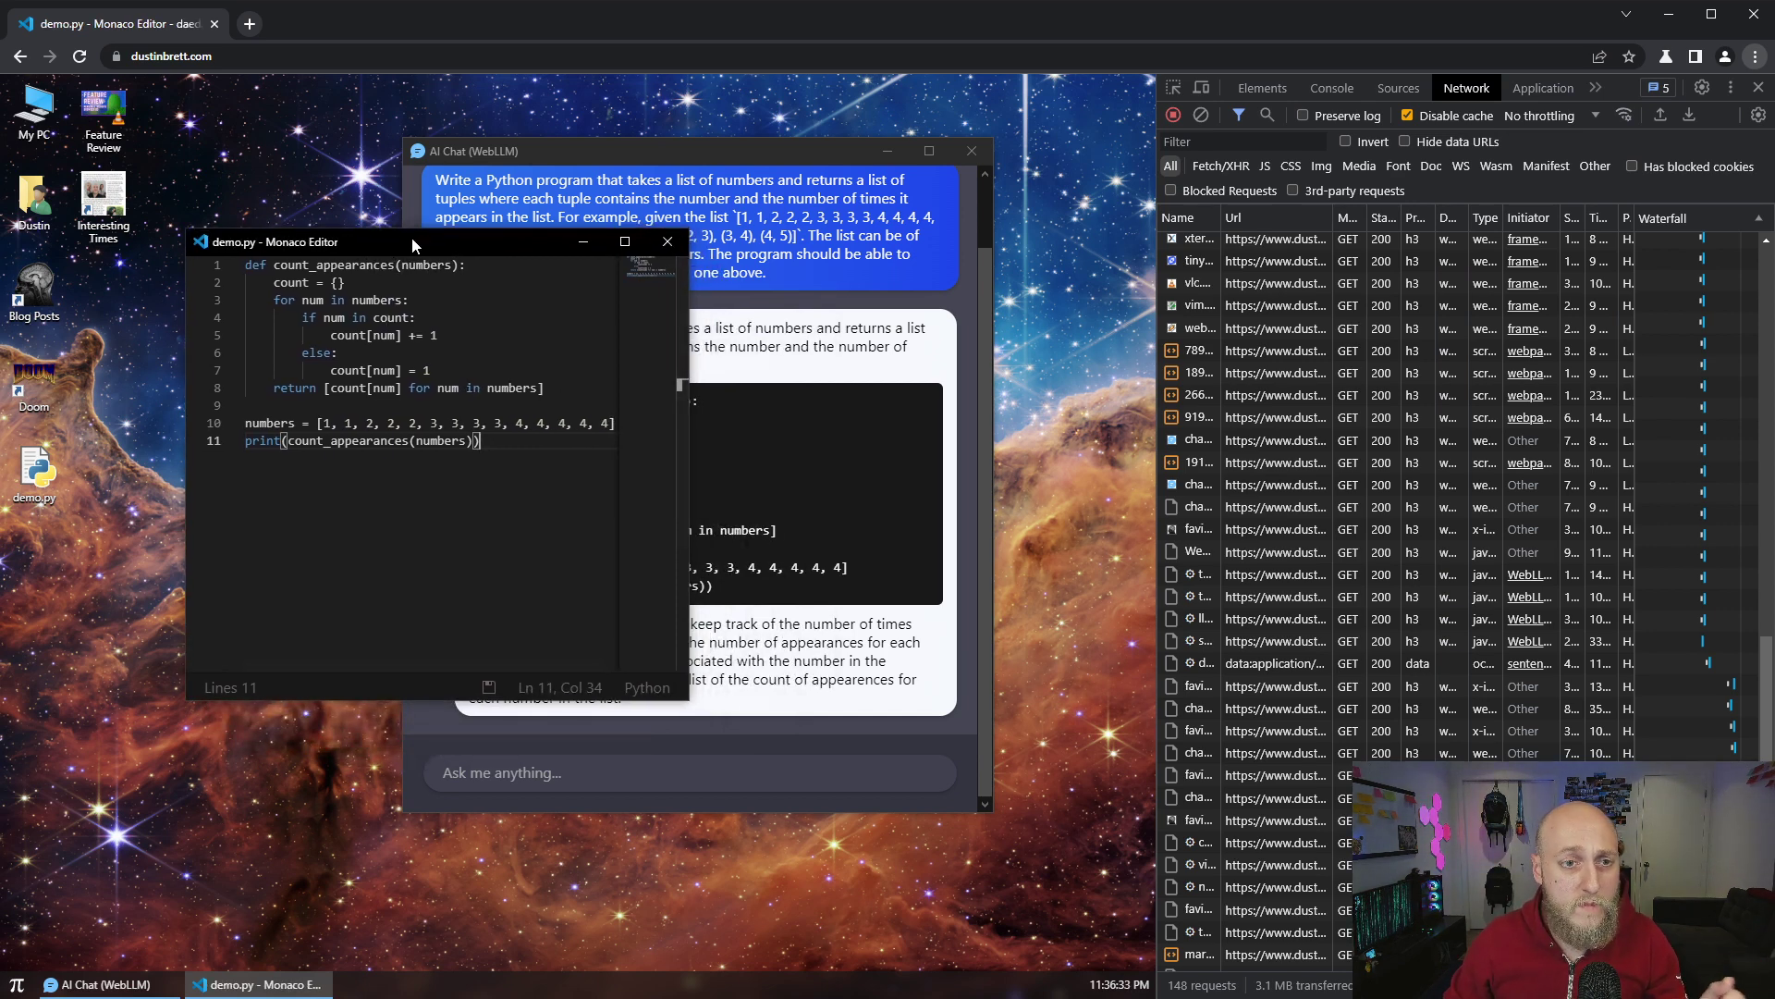
left_click(641, 148)
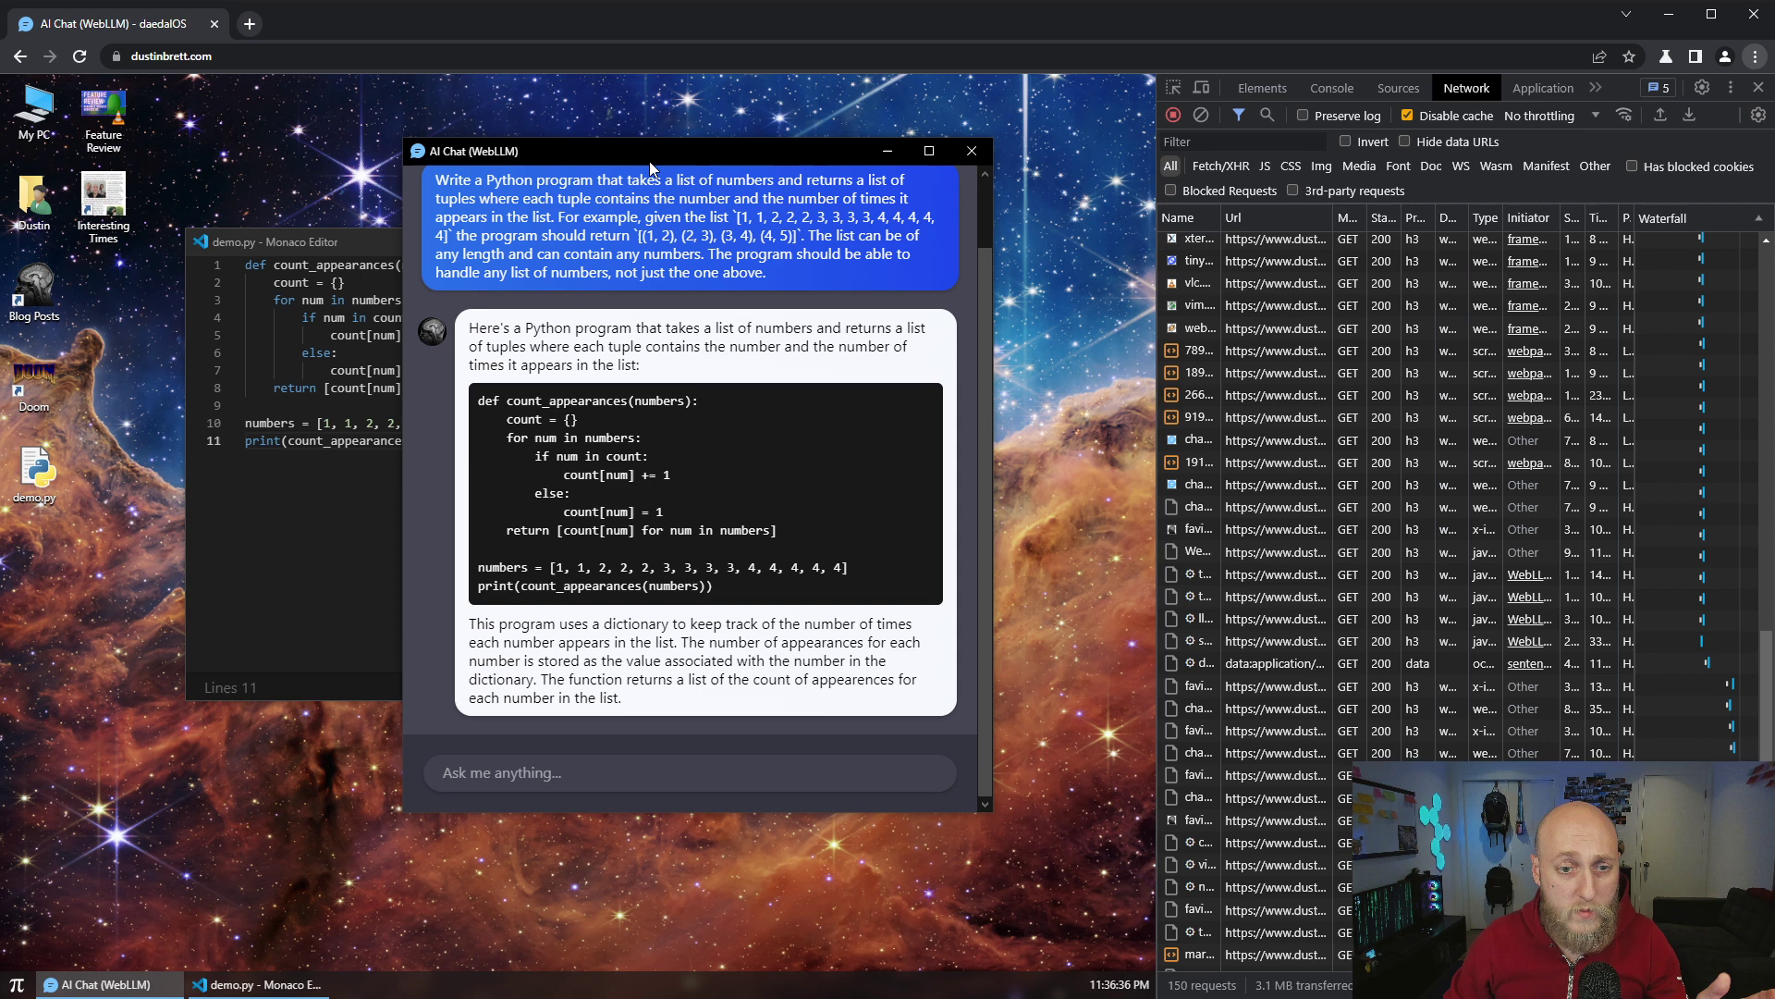
left_click(290, 521)
key("F5")
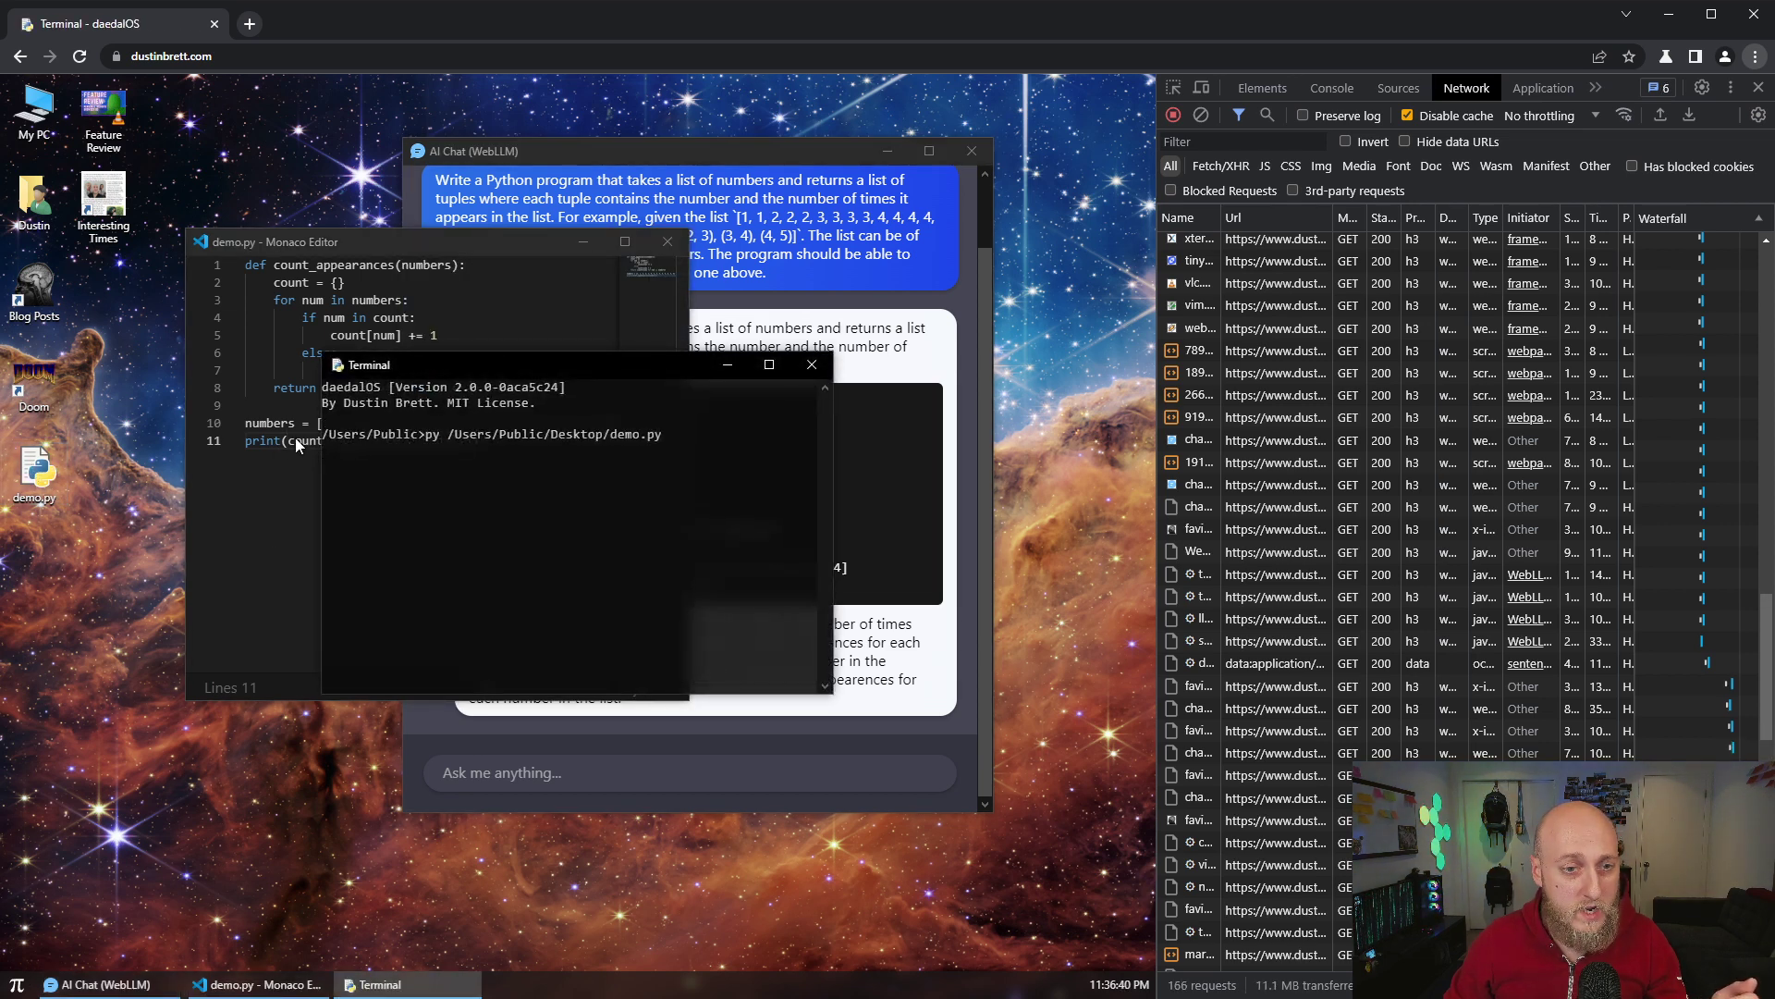
left_click_drag(514, 360, 321, 440)
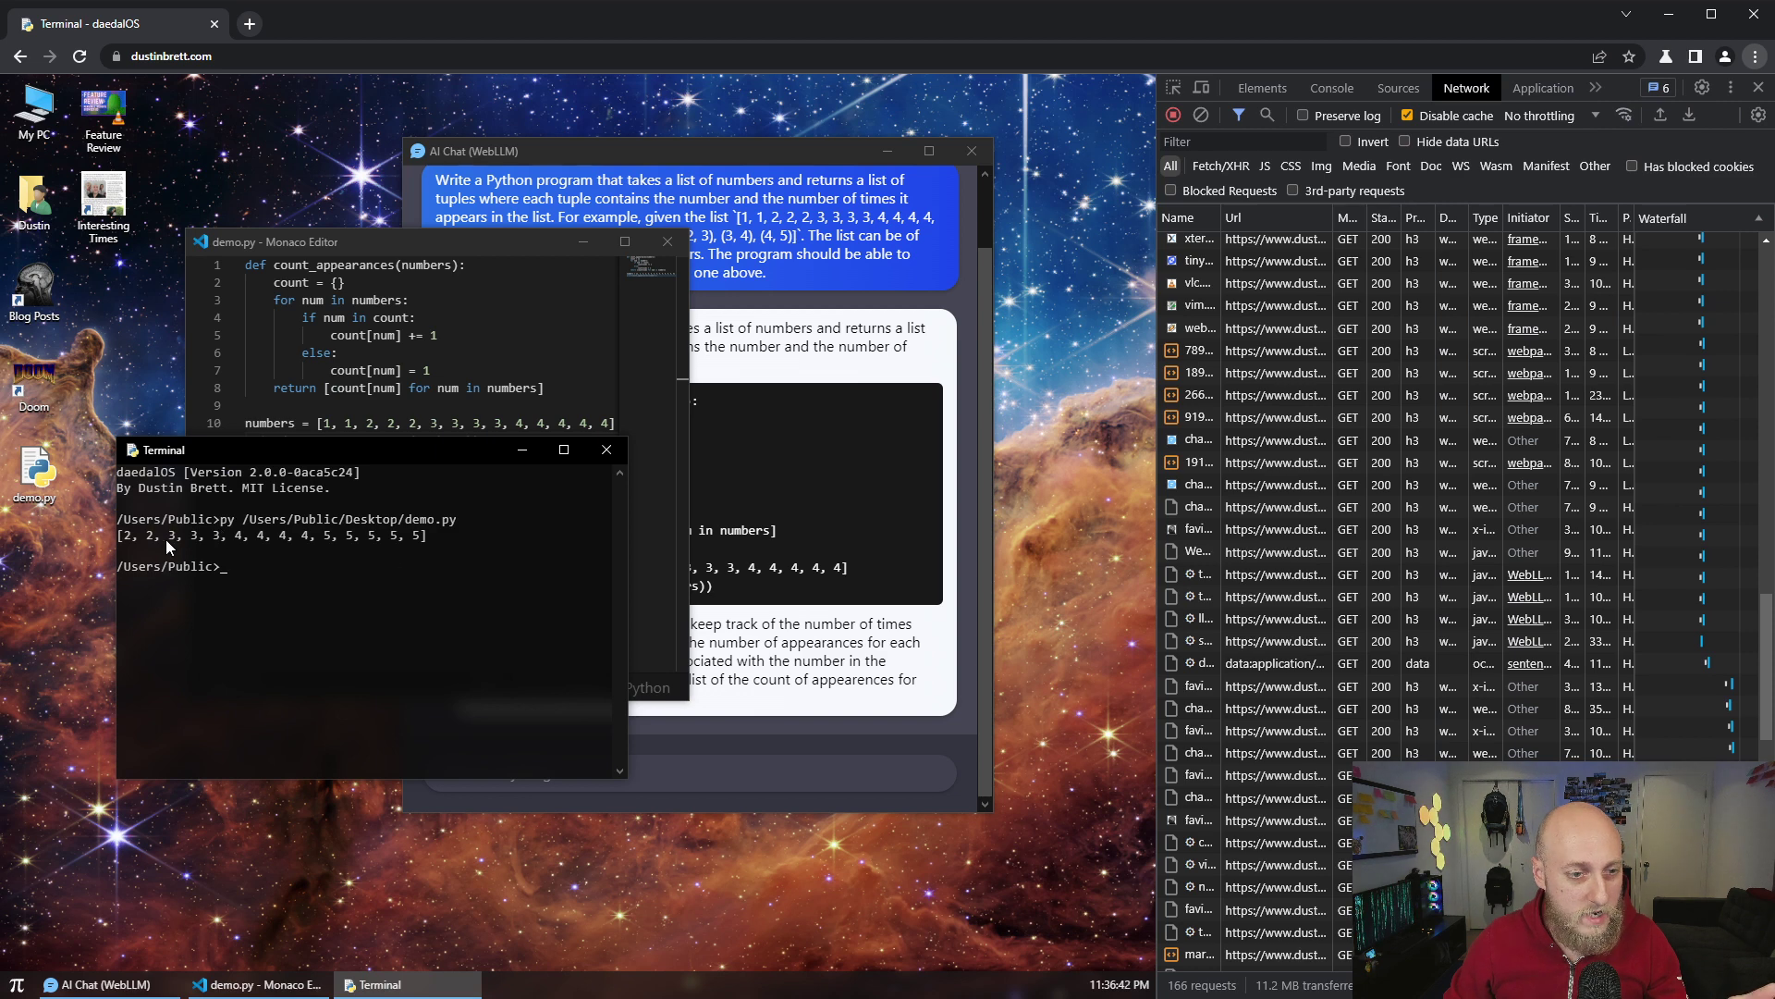
Tell AI Chat the output should be [(1, 2), (2, 3), (3, 4), (4, 5)], quoting Terminal's flat-list output
left_click(765, 762)
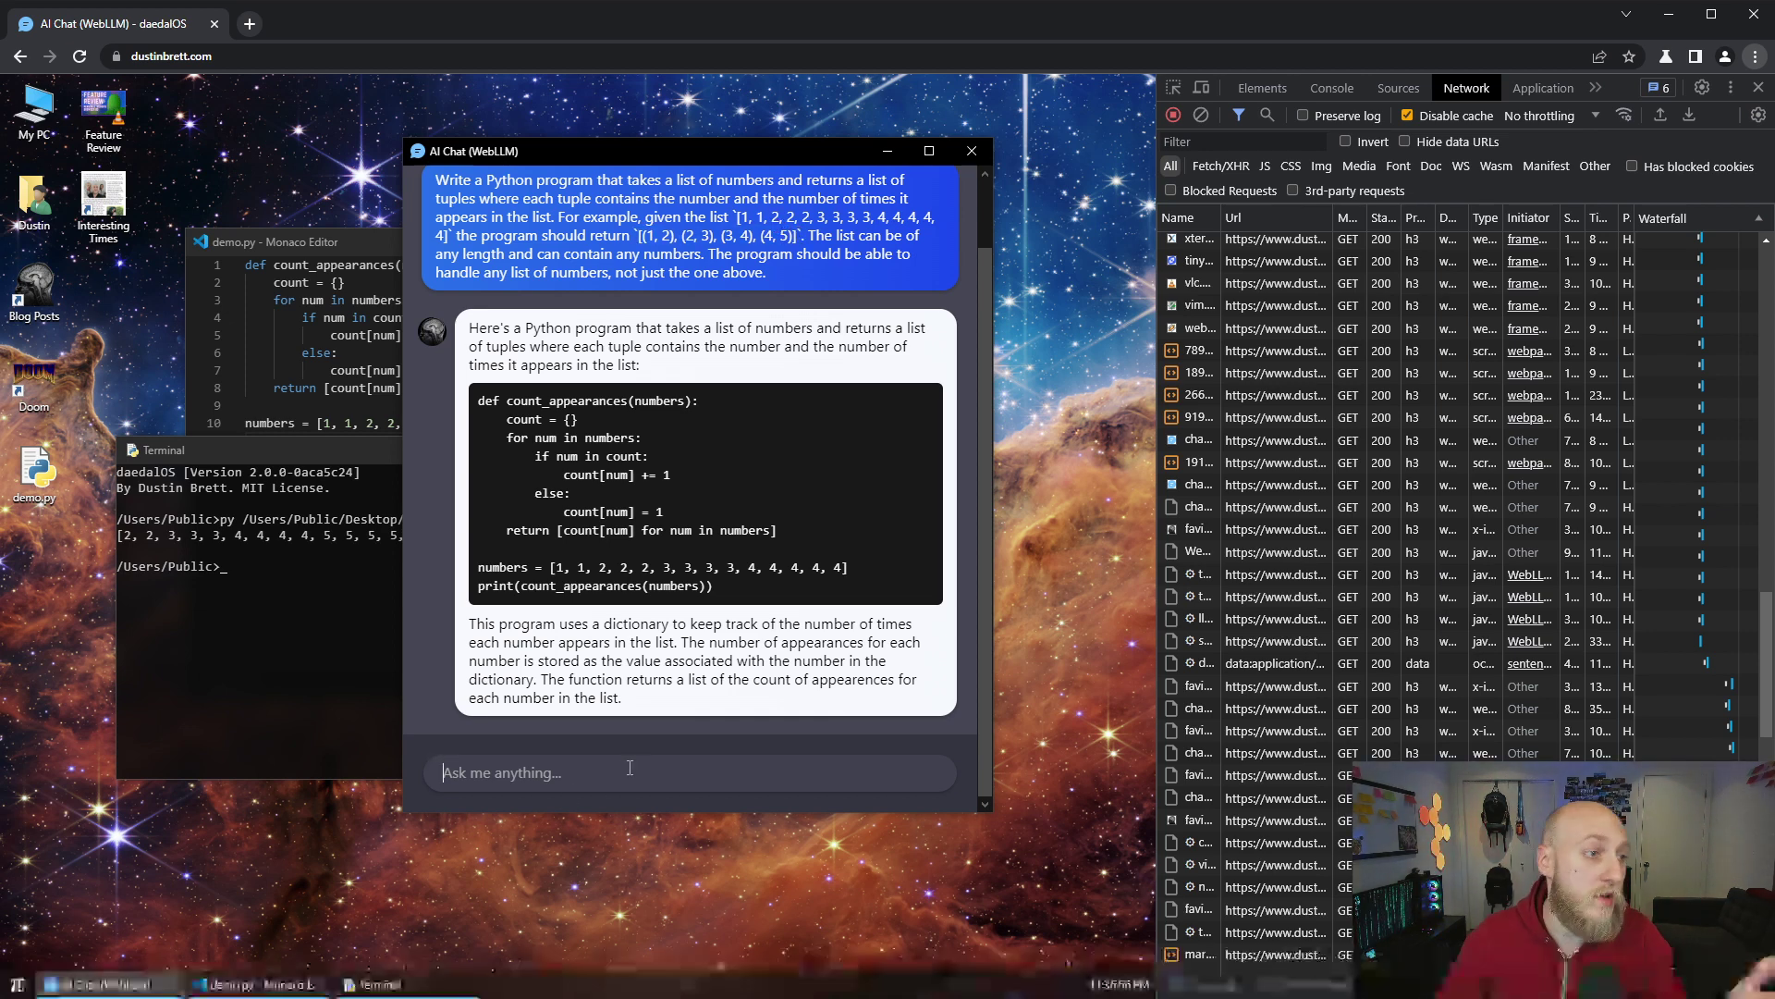
type("I wanted it to respond with")
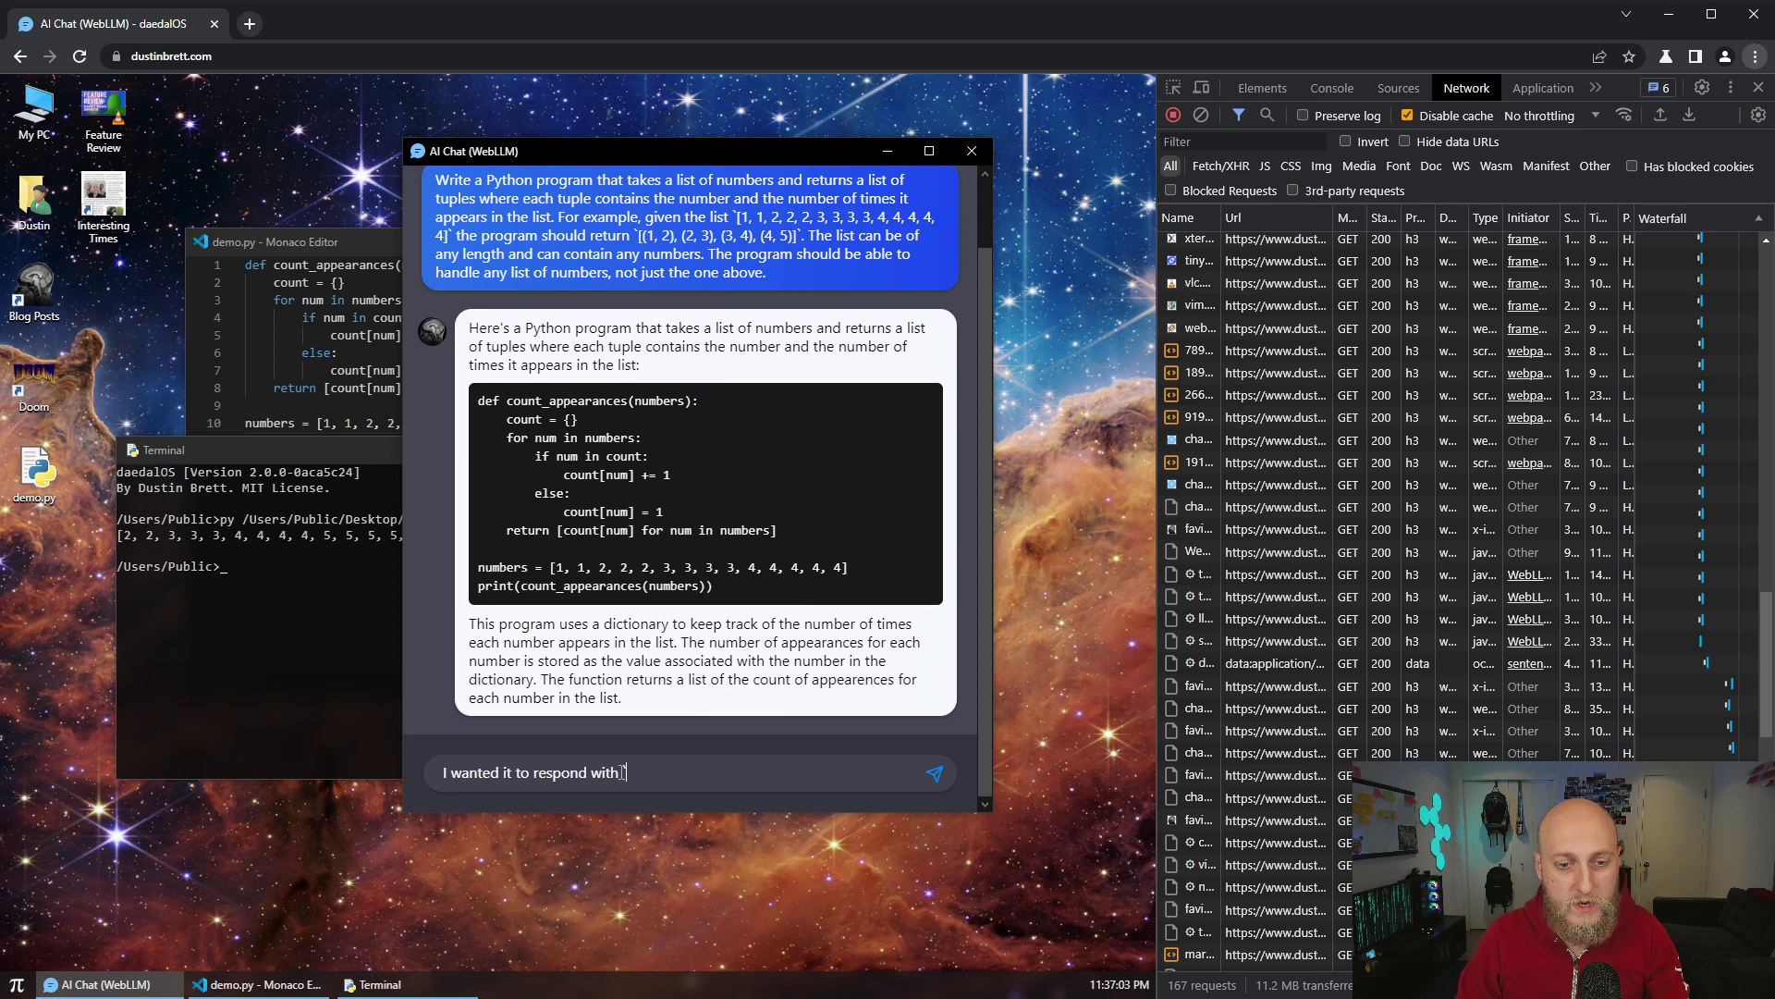
type("[(1, 2), (2, 3), (3, 4), (4, 5)]")
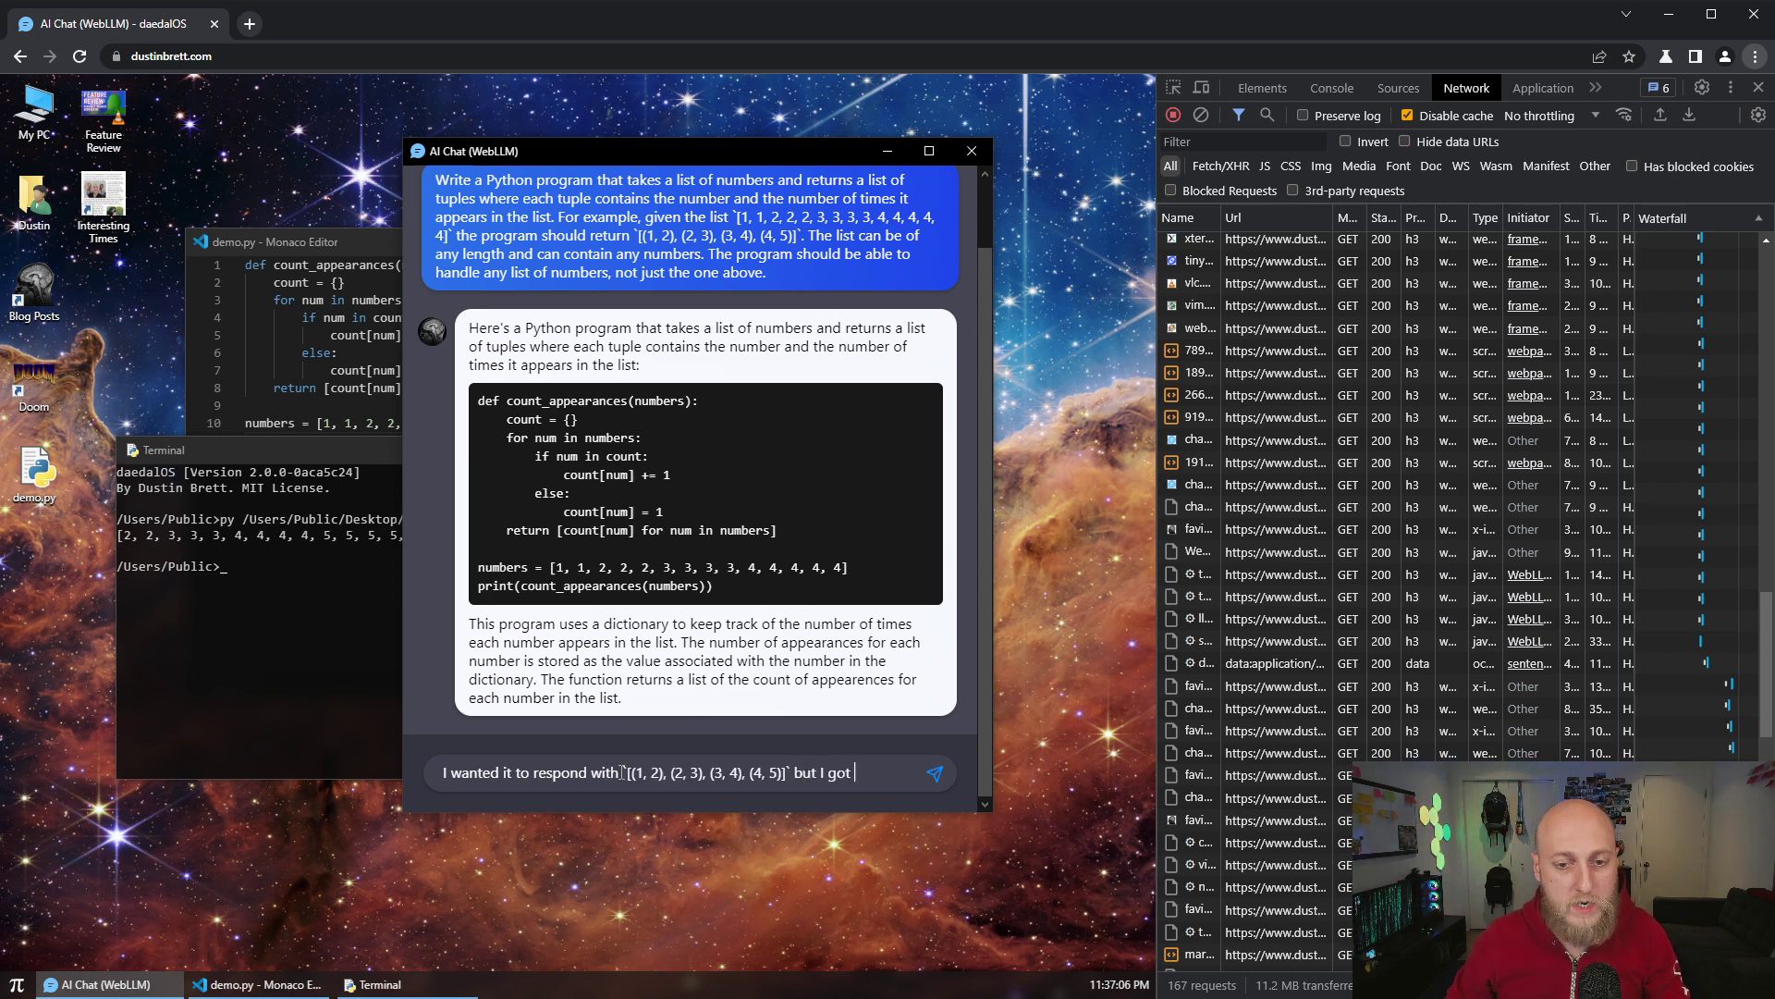
type("``")
left_click(165, 557)
left_click_drag(120, 533, 453, 538)
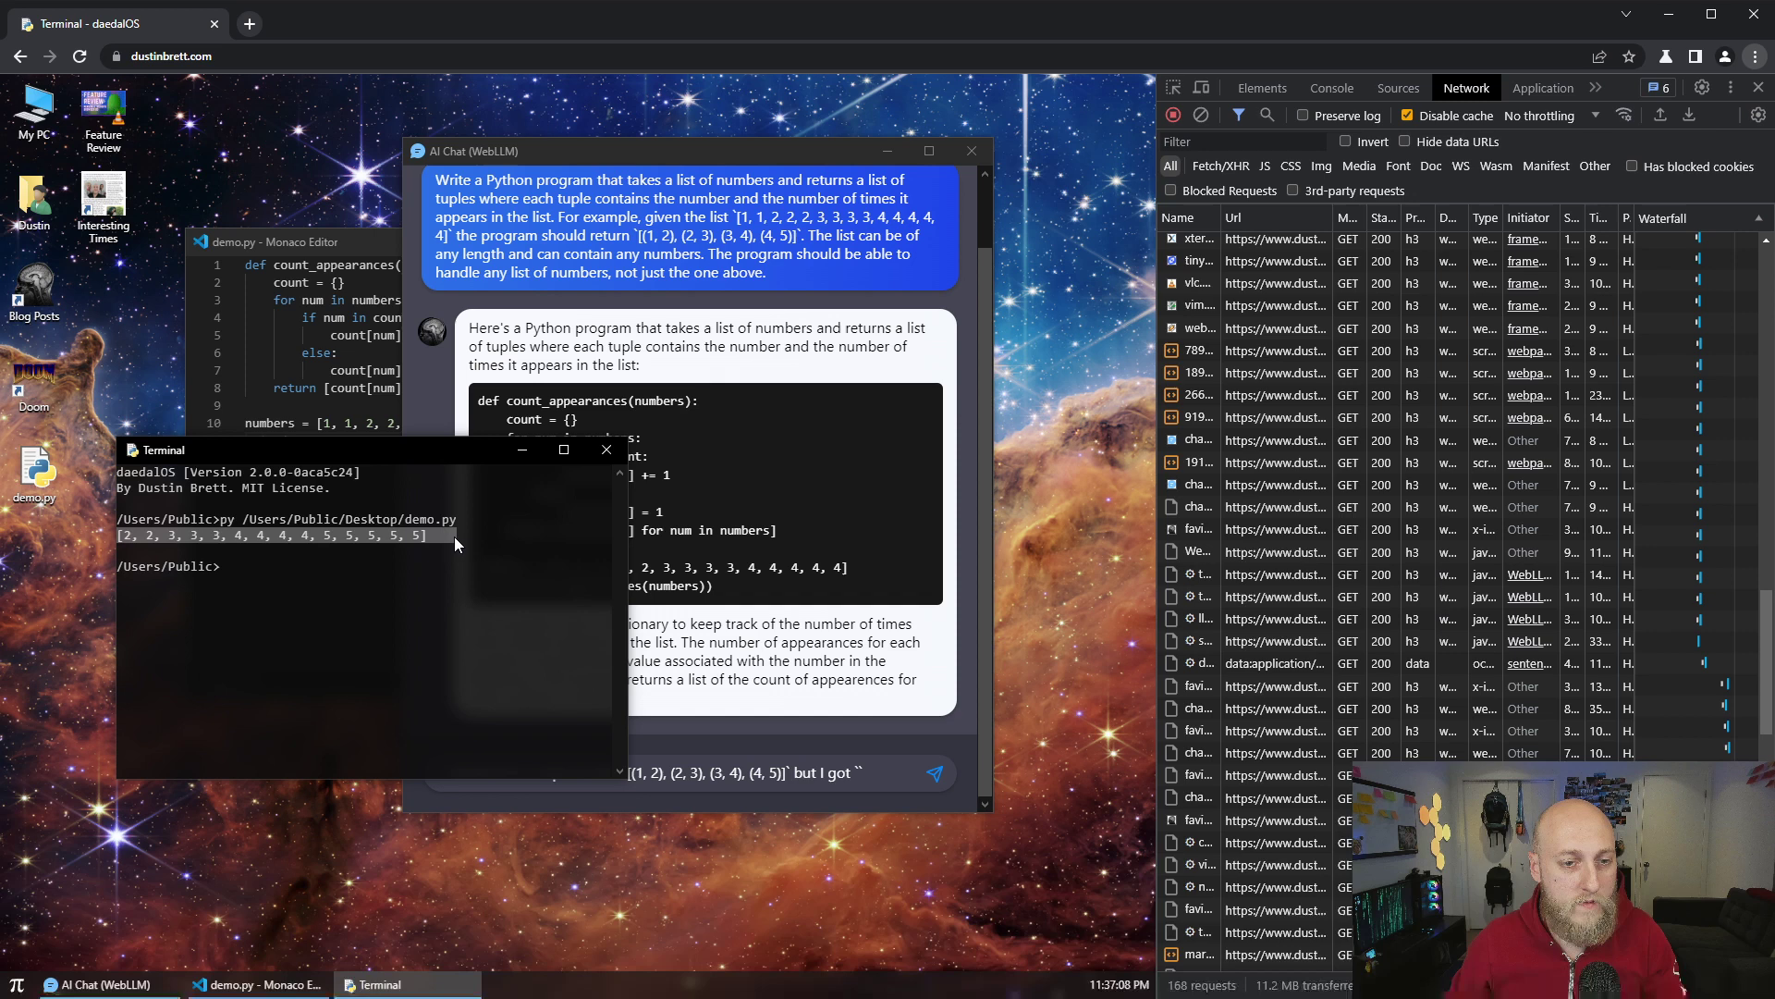
key("ctrl+c")
left_click(860, 773)
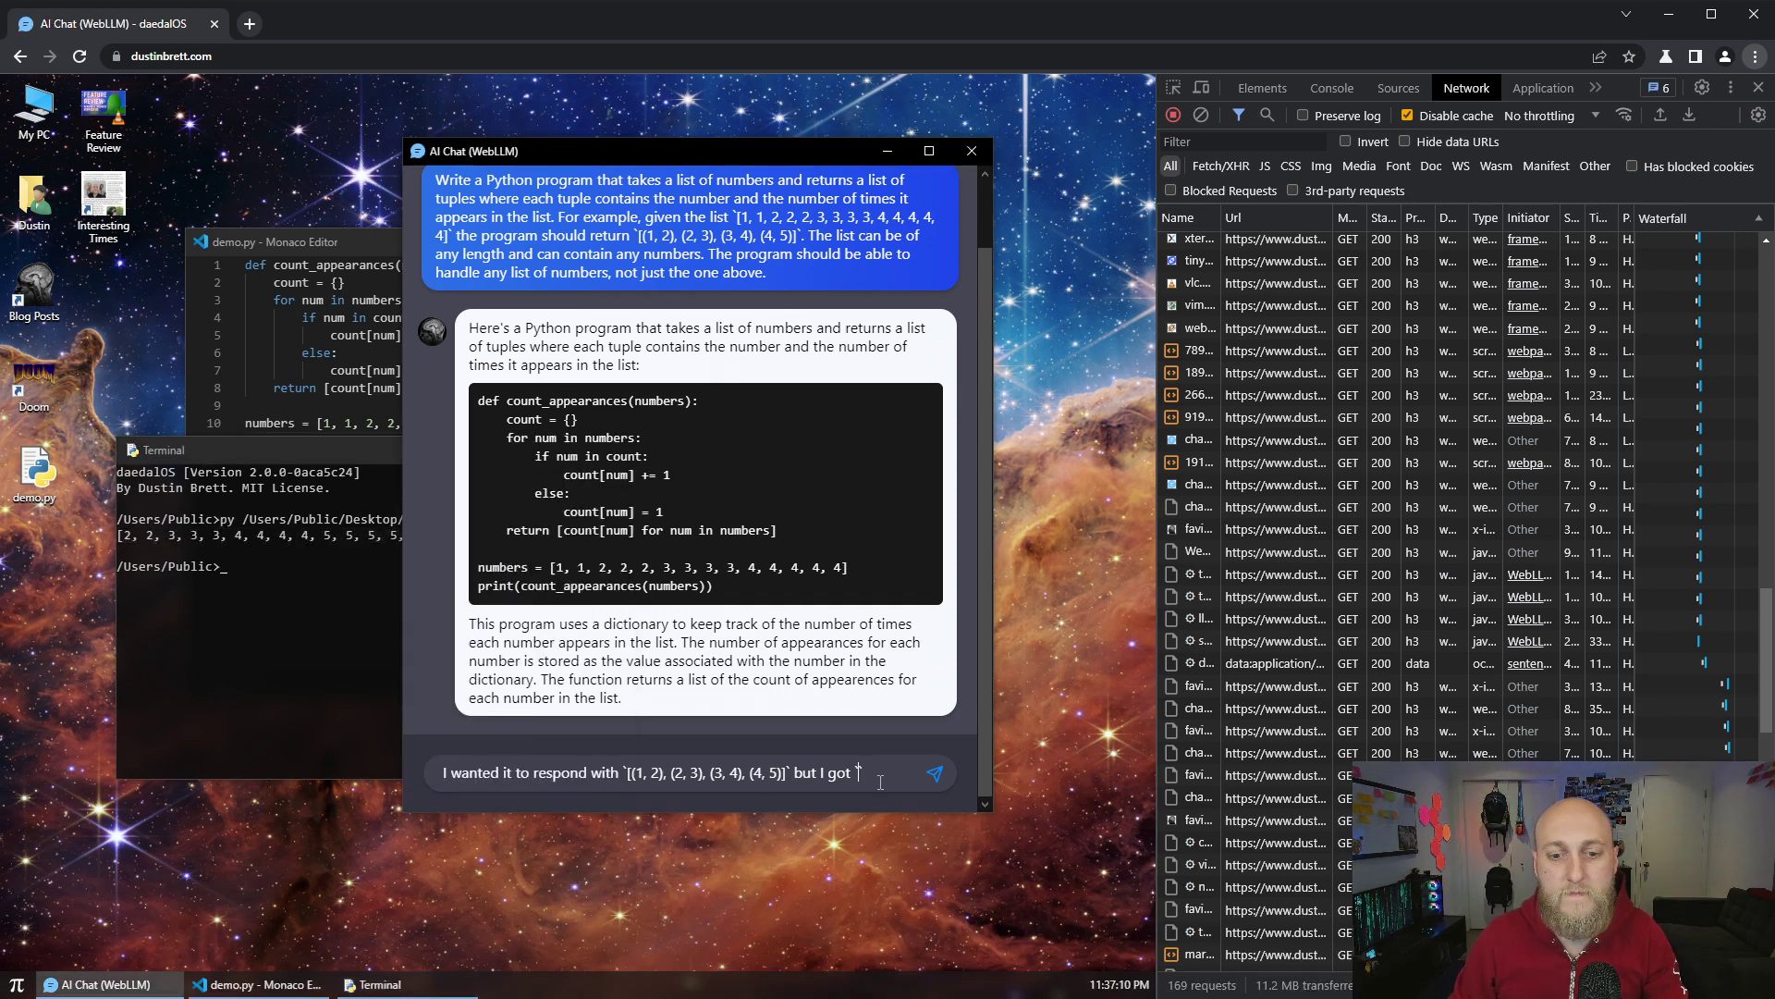
key("ctrl+v")
key("Return")
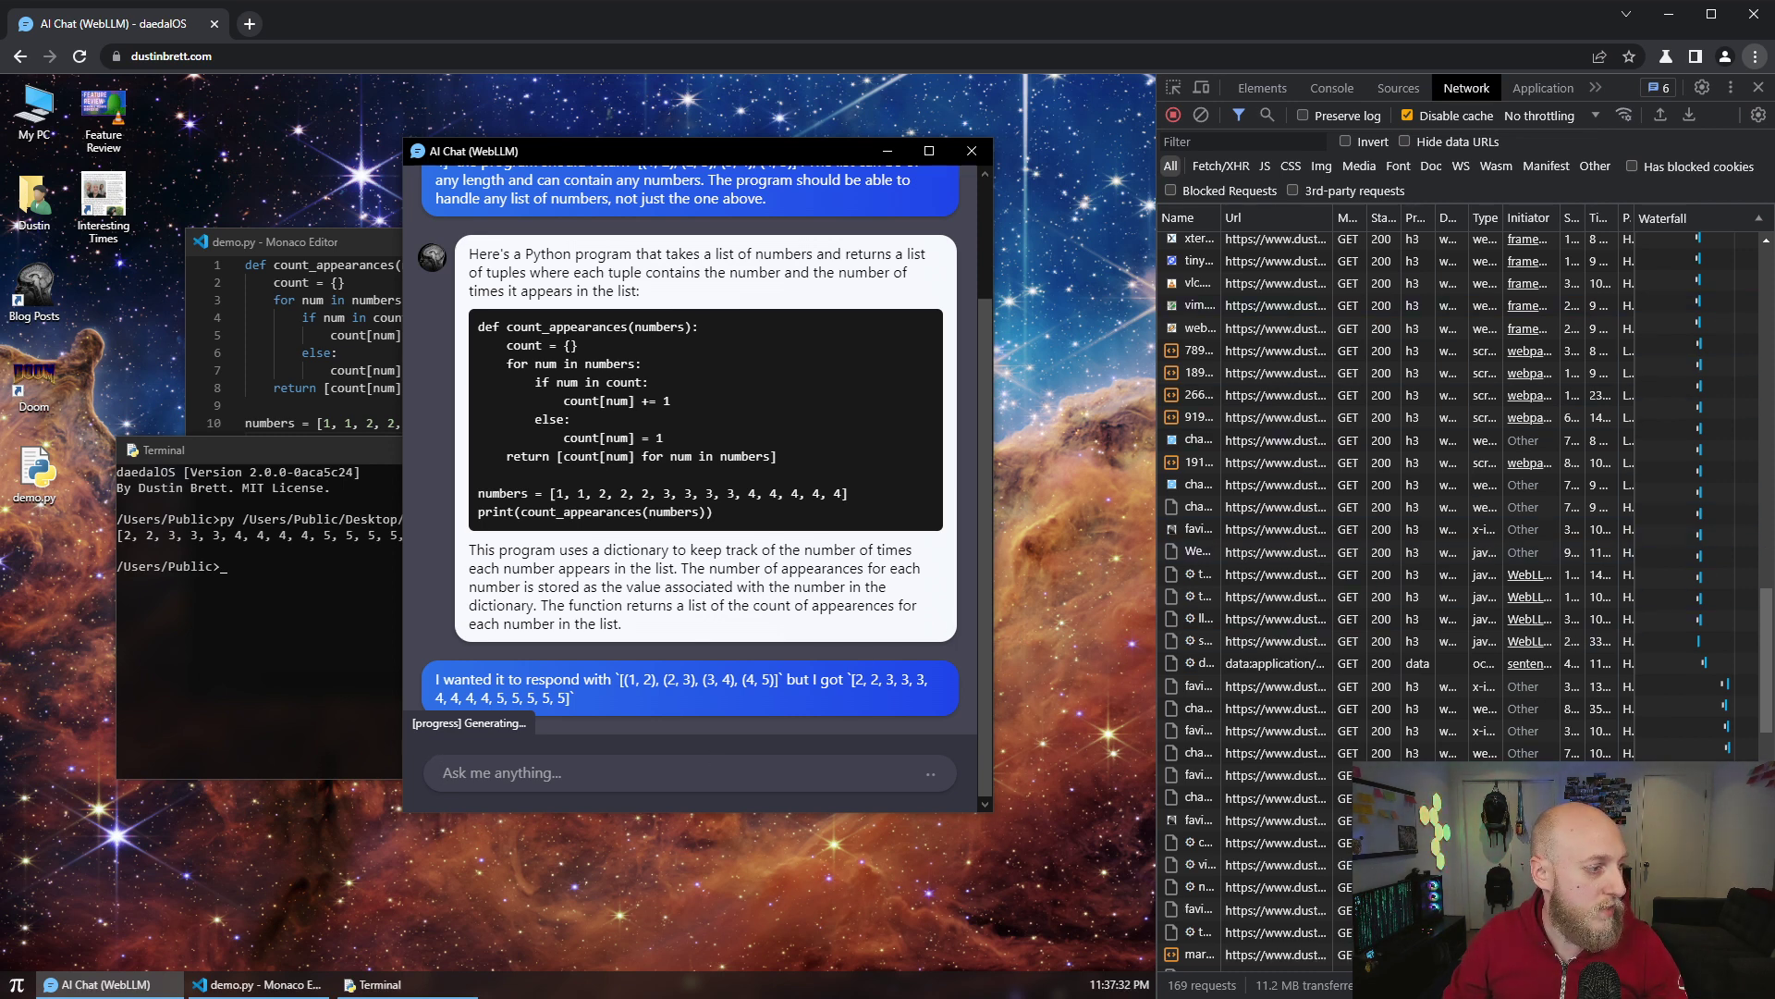
Wait for the apology and revised count_appearances code while checking Task Manager's GPU graph
key("alt+Tab")
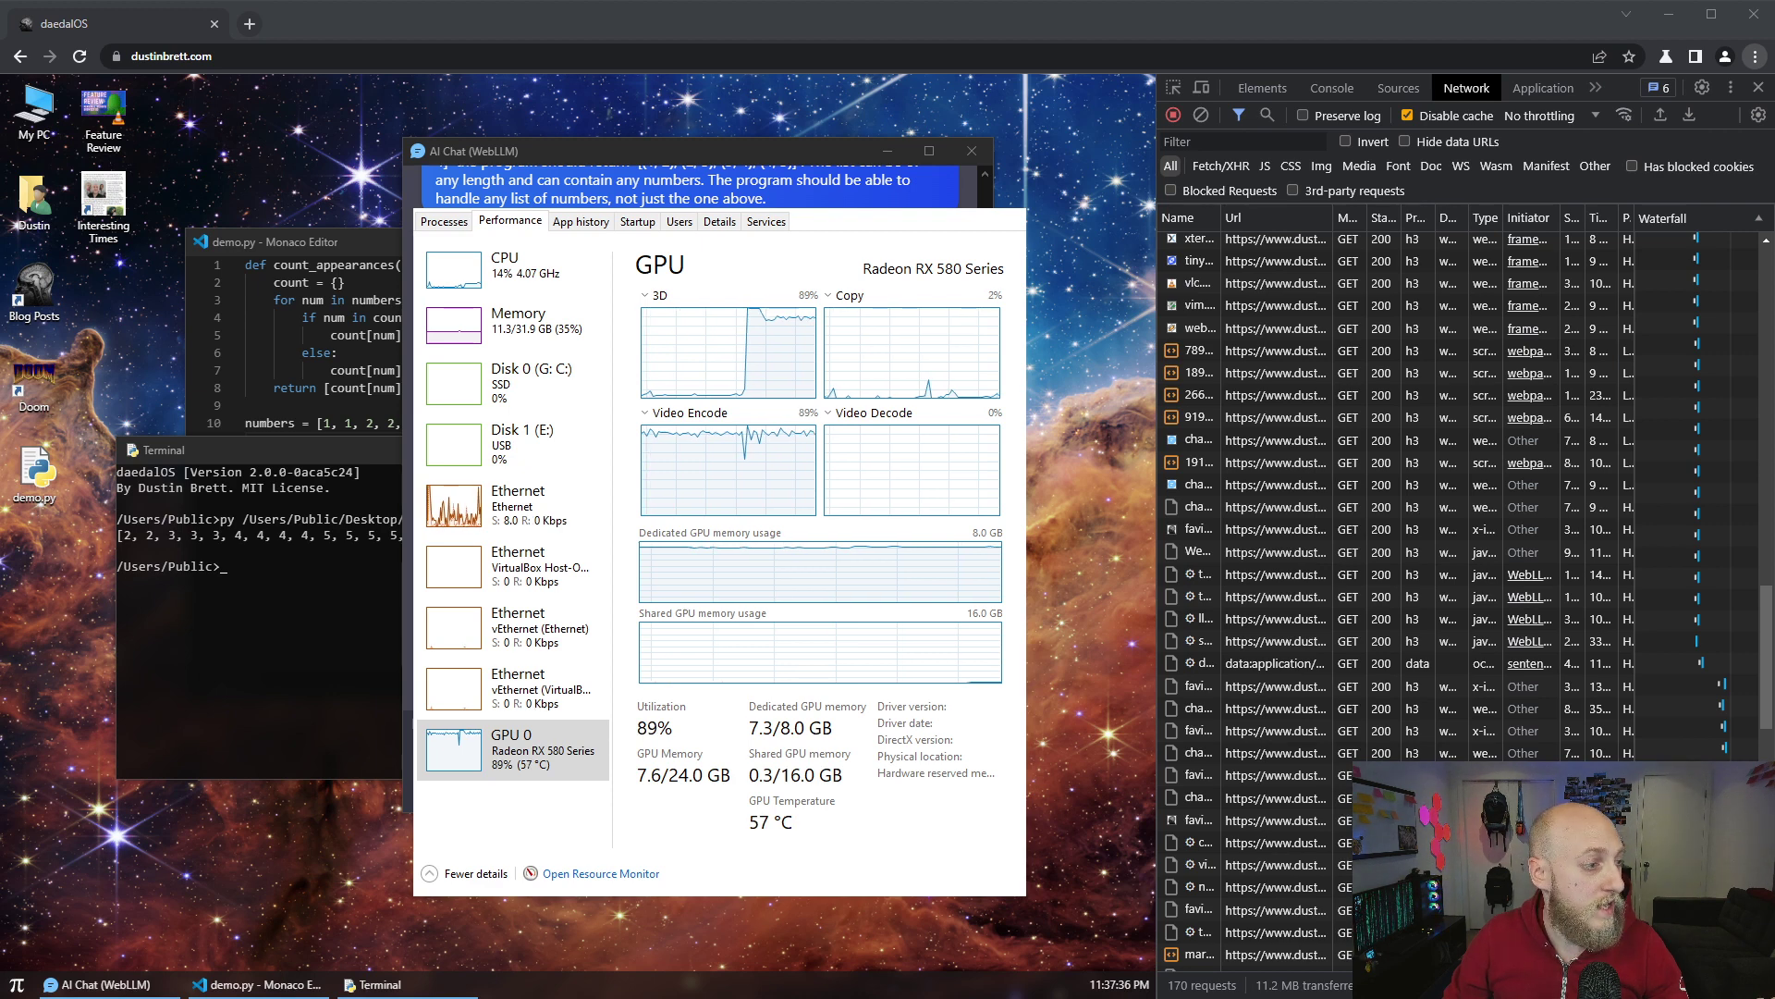
key("alt+Tab")
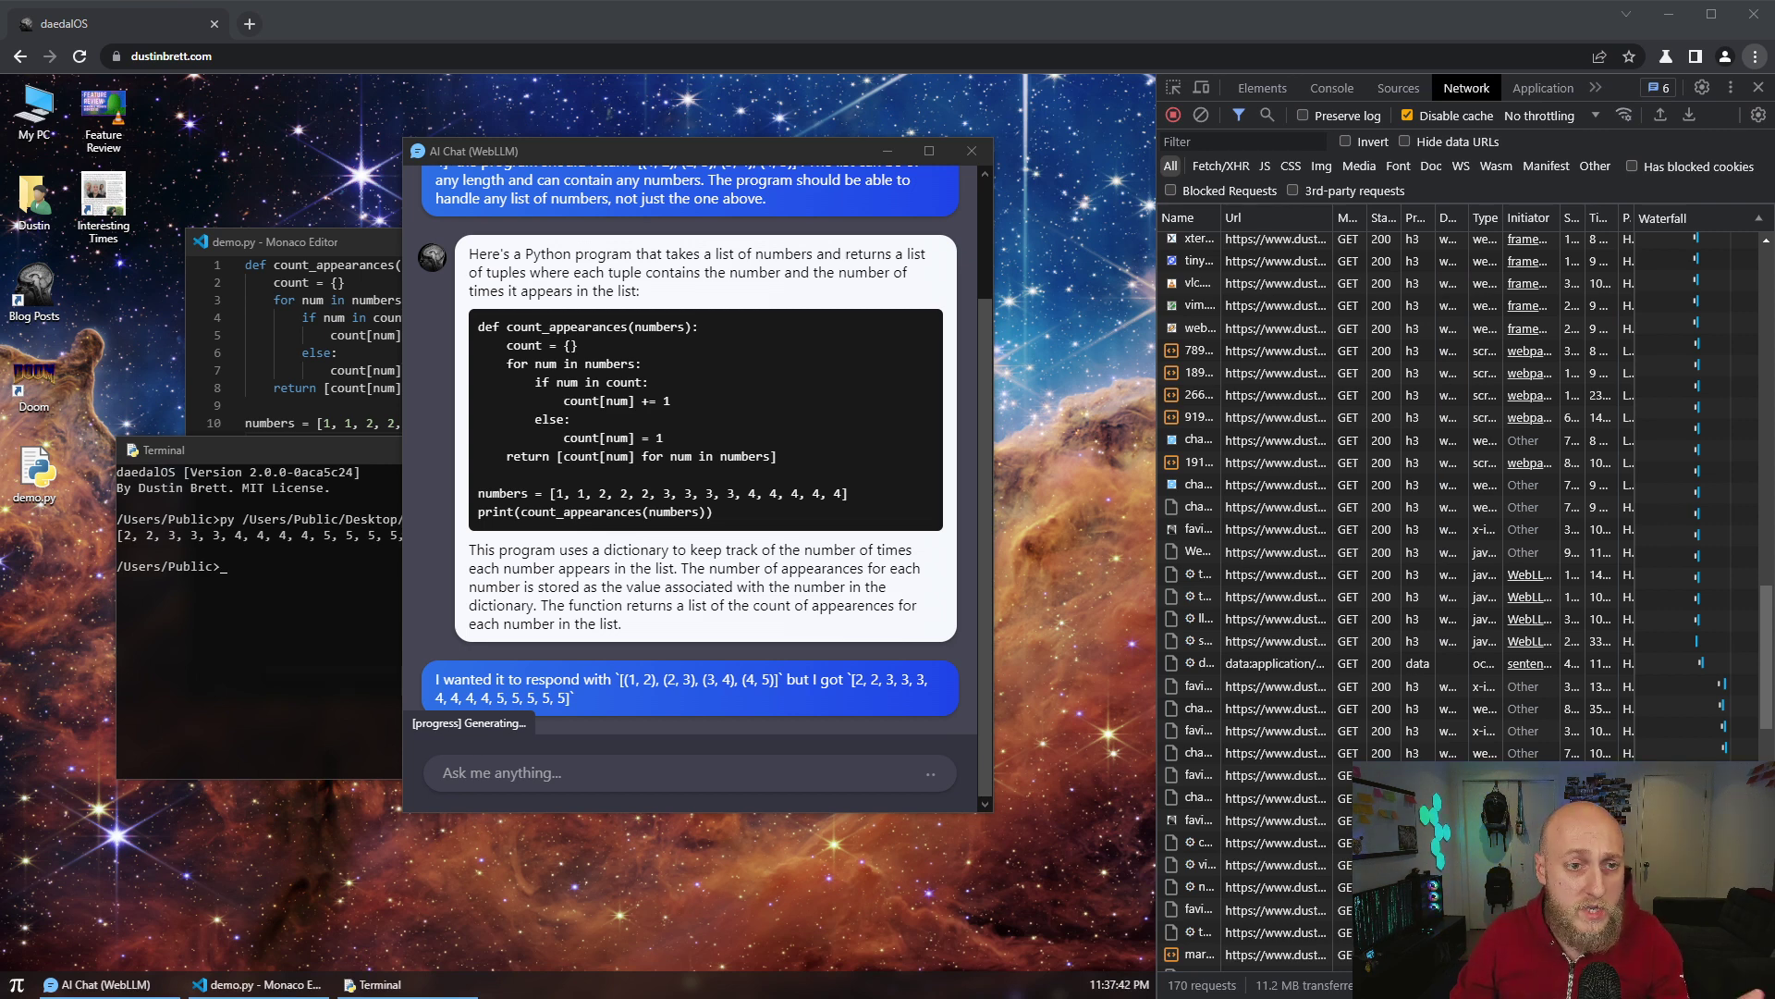
left_click(278, 452)
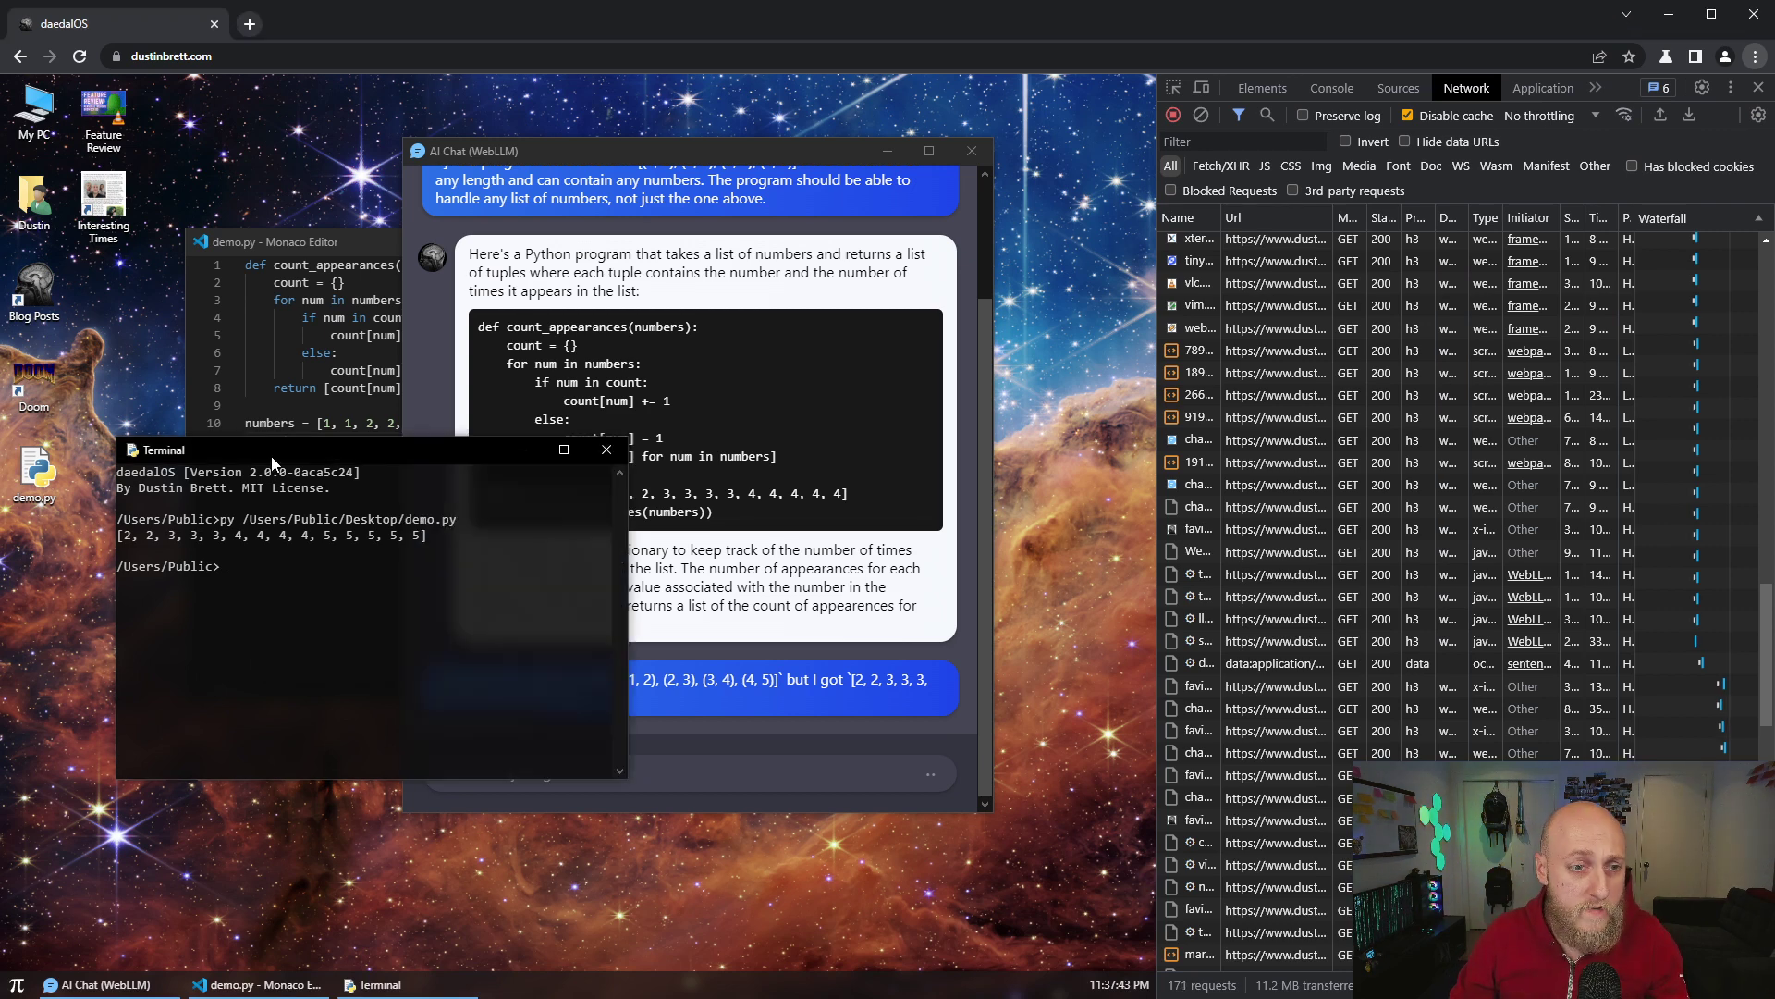
left_click(667, 148)
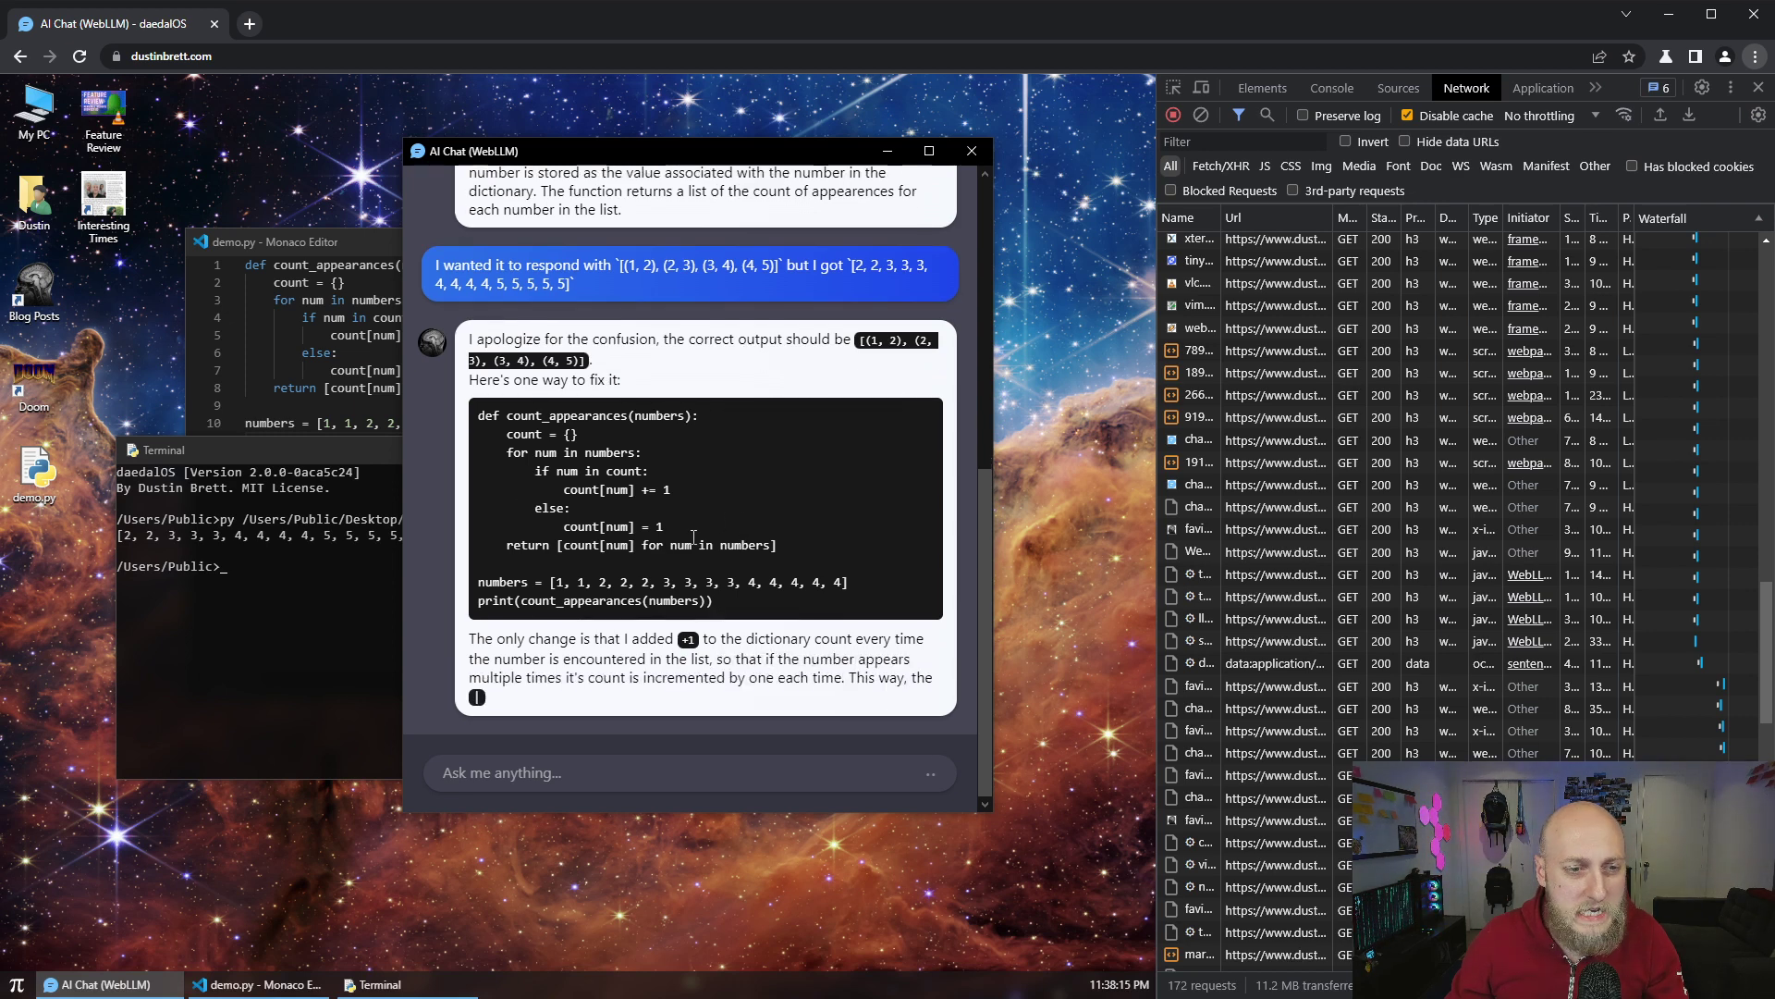
left_click(283, 380)
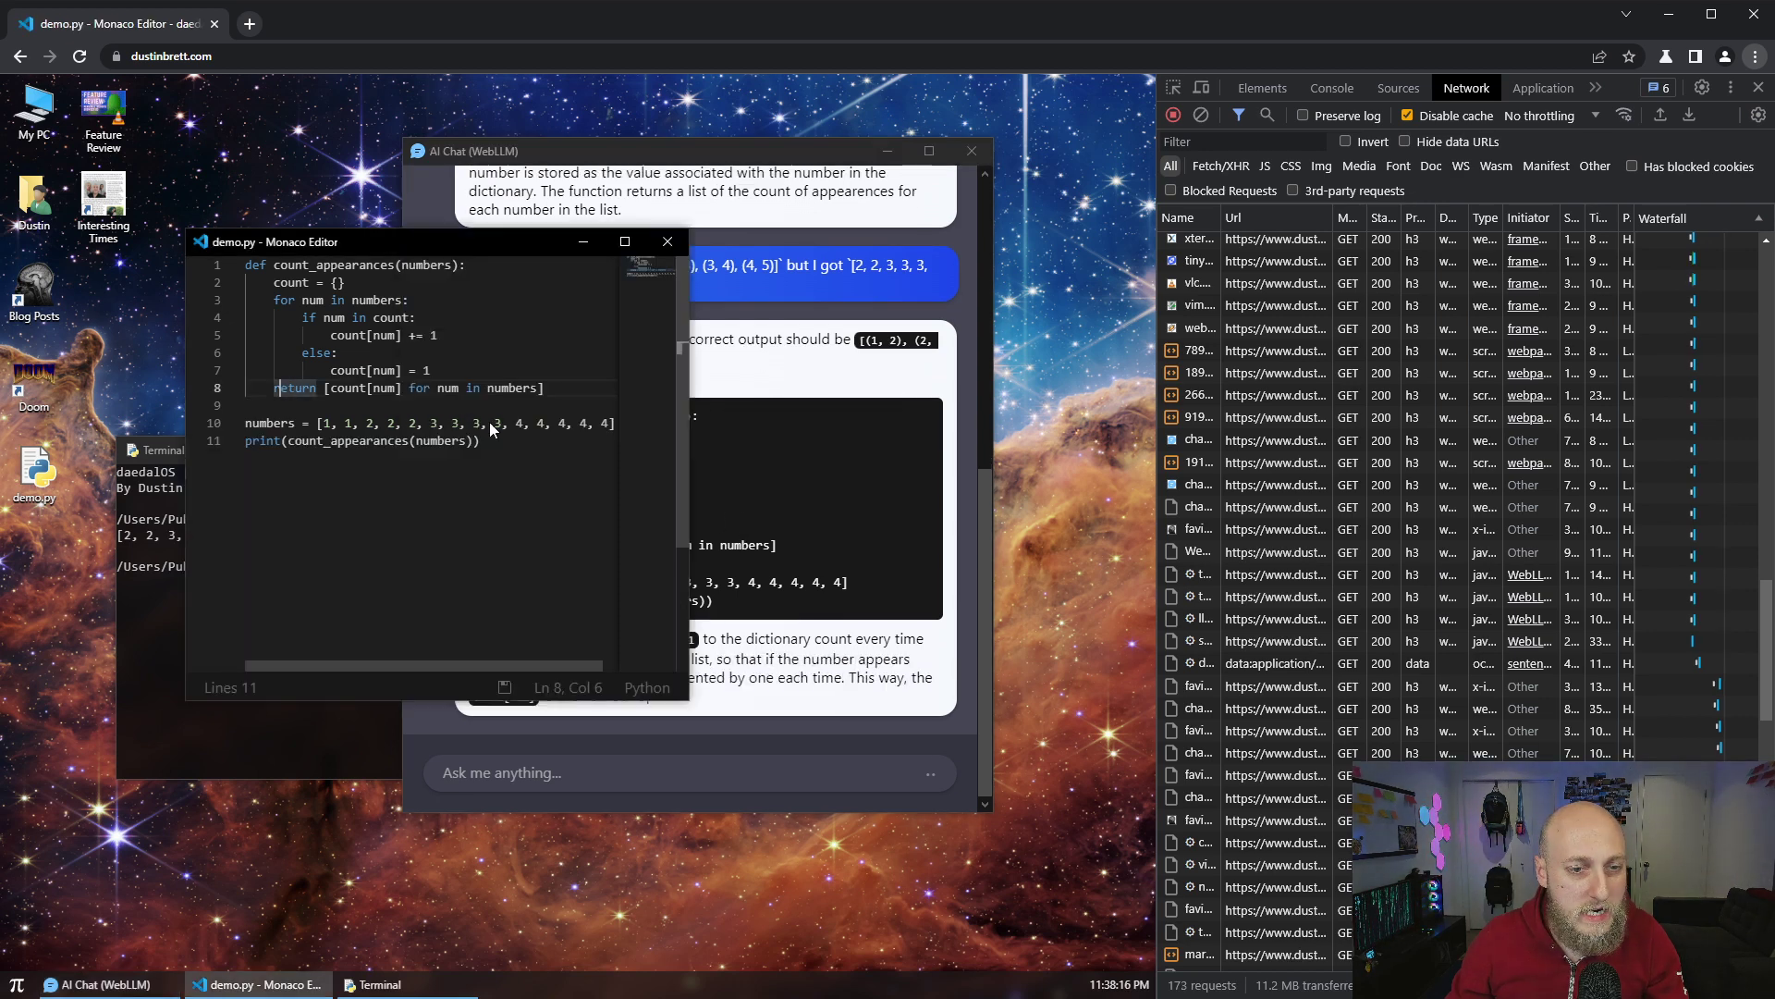
left_click(604, 754)
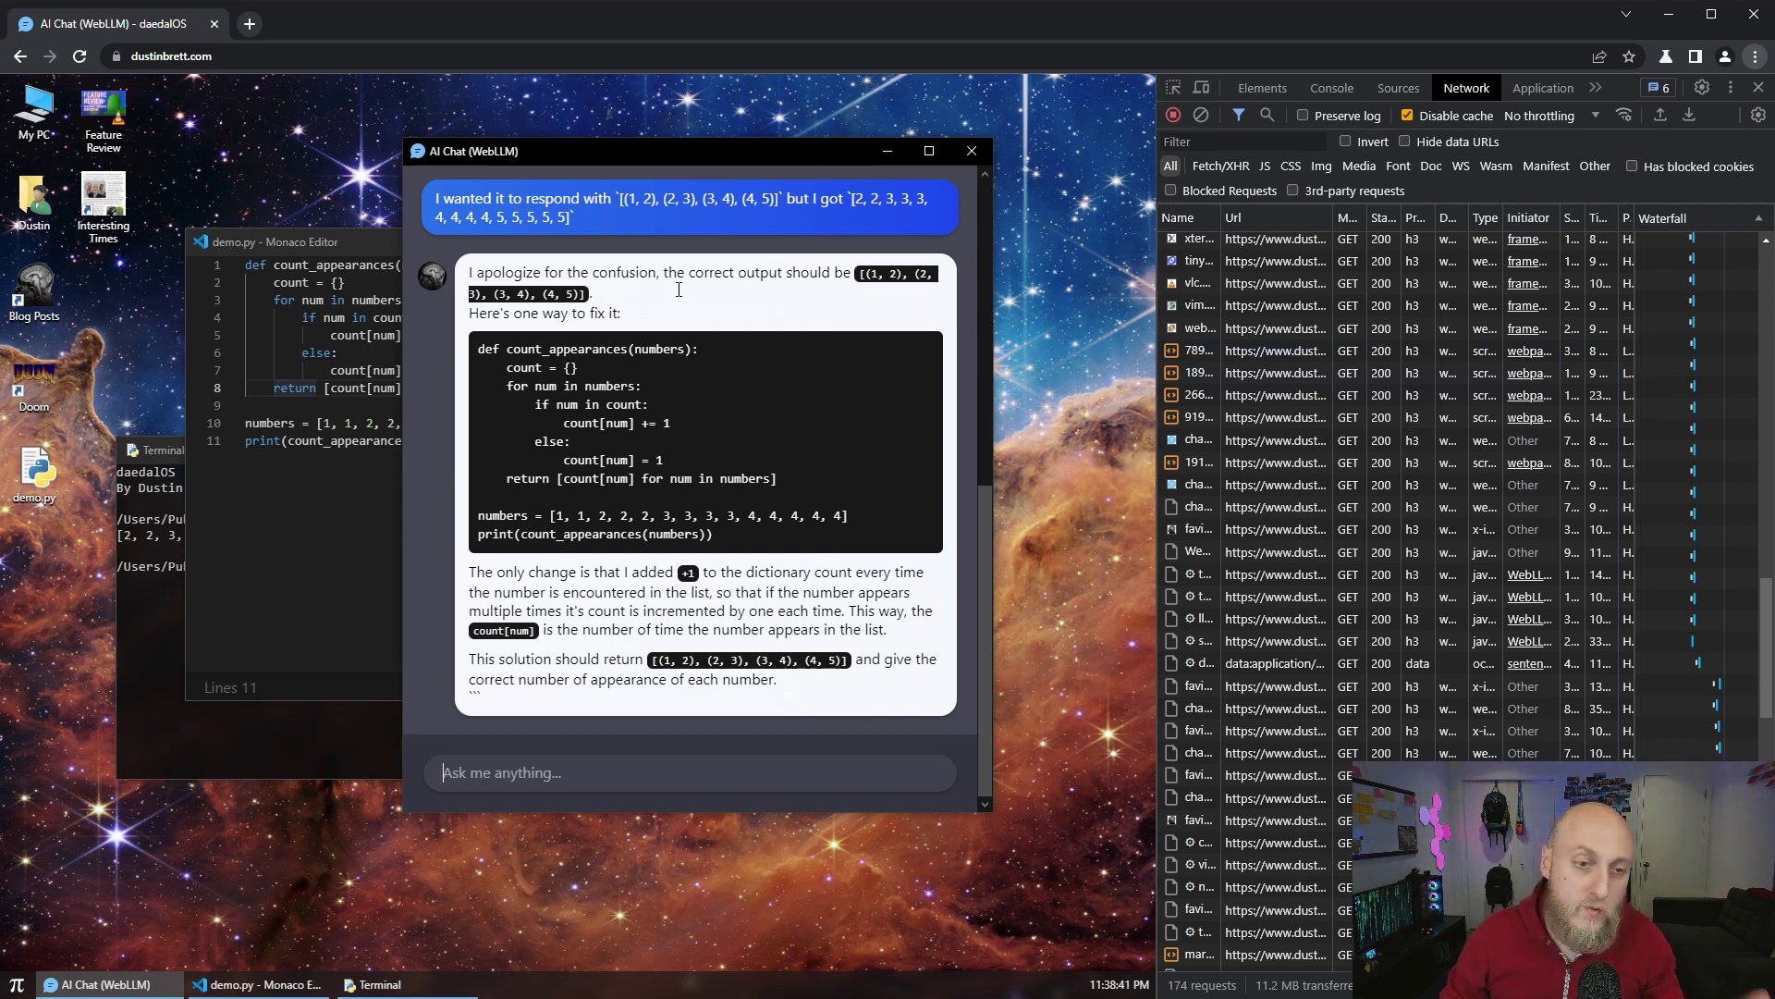
Reload daedalOS, switch DevTools to the console, and delete demo.py from the desktop
left_click(81, 56)
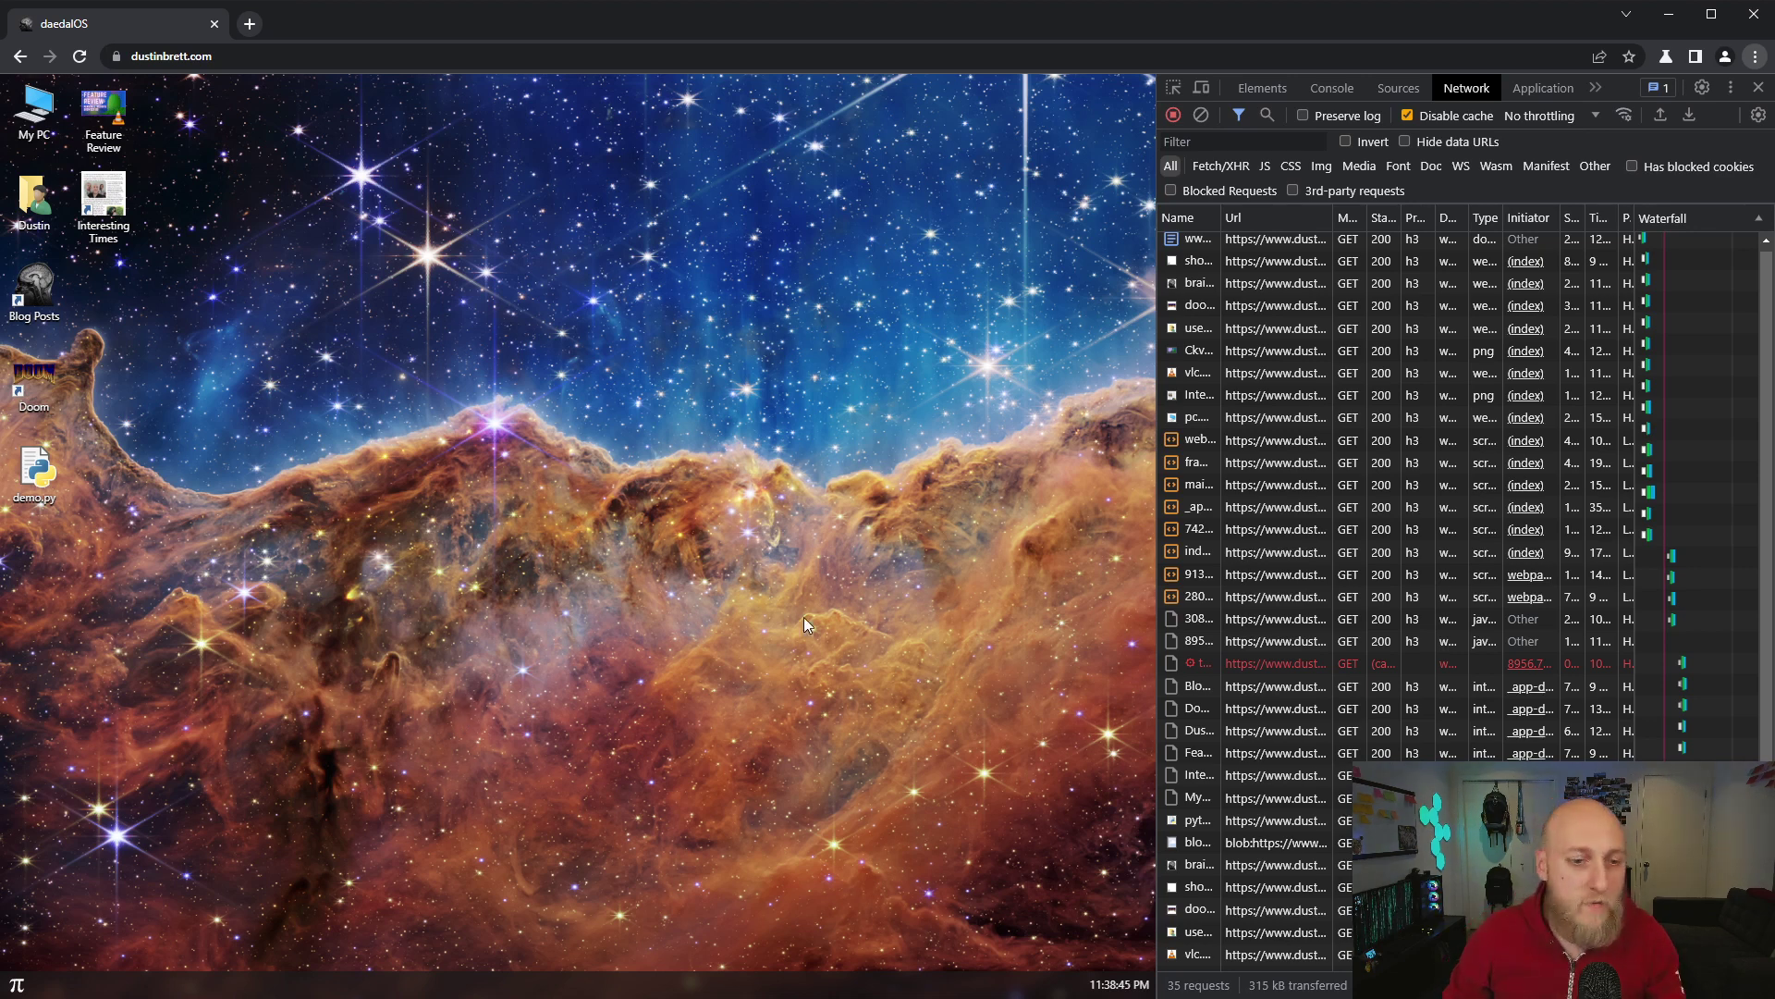
left_click(1329, 89)
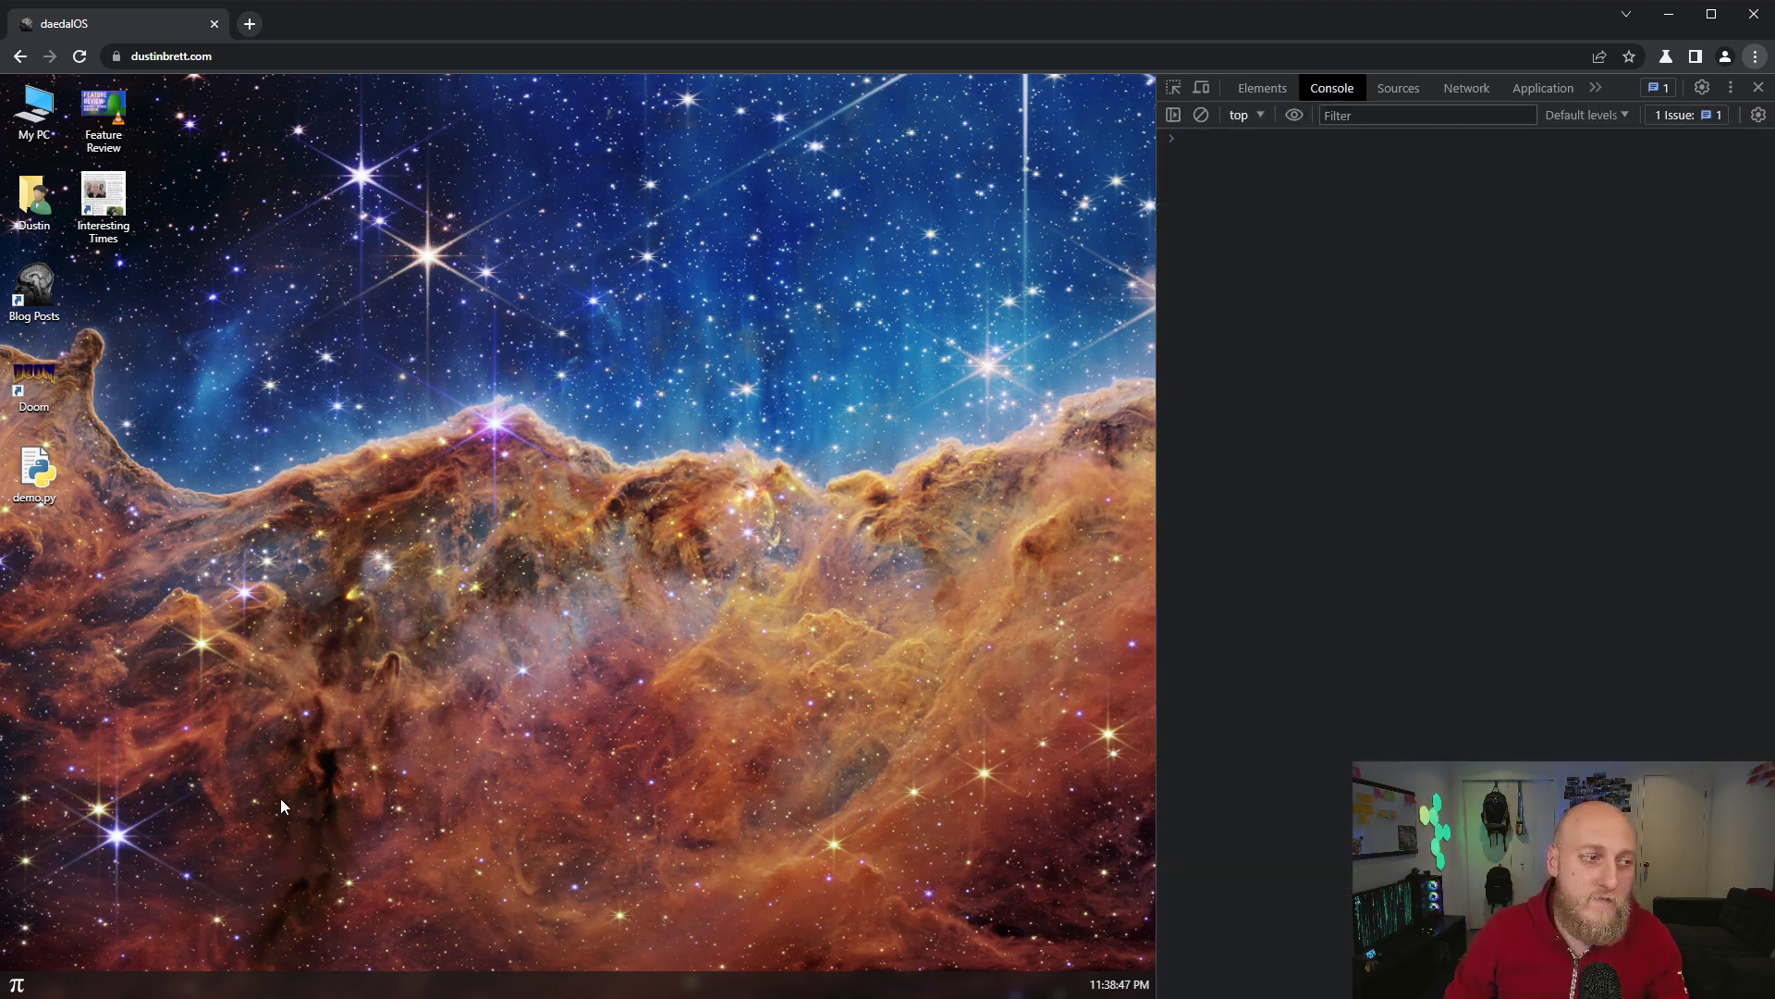
right_click(42, 456)
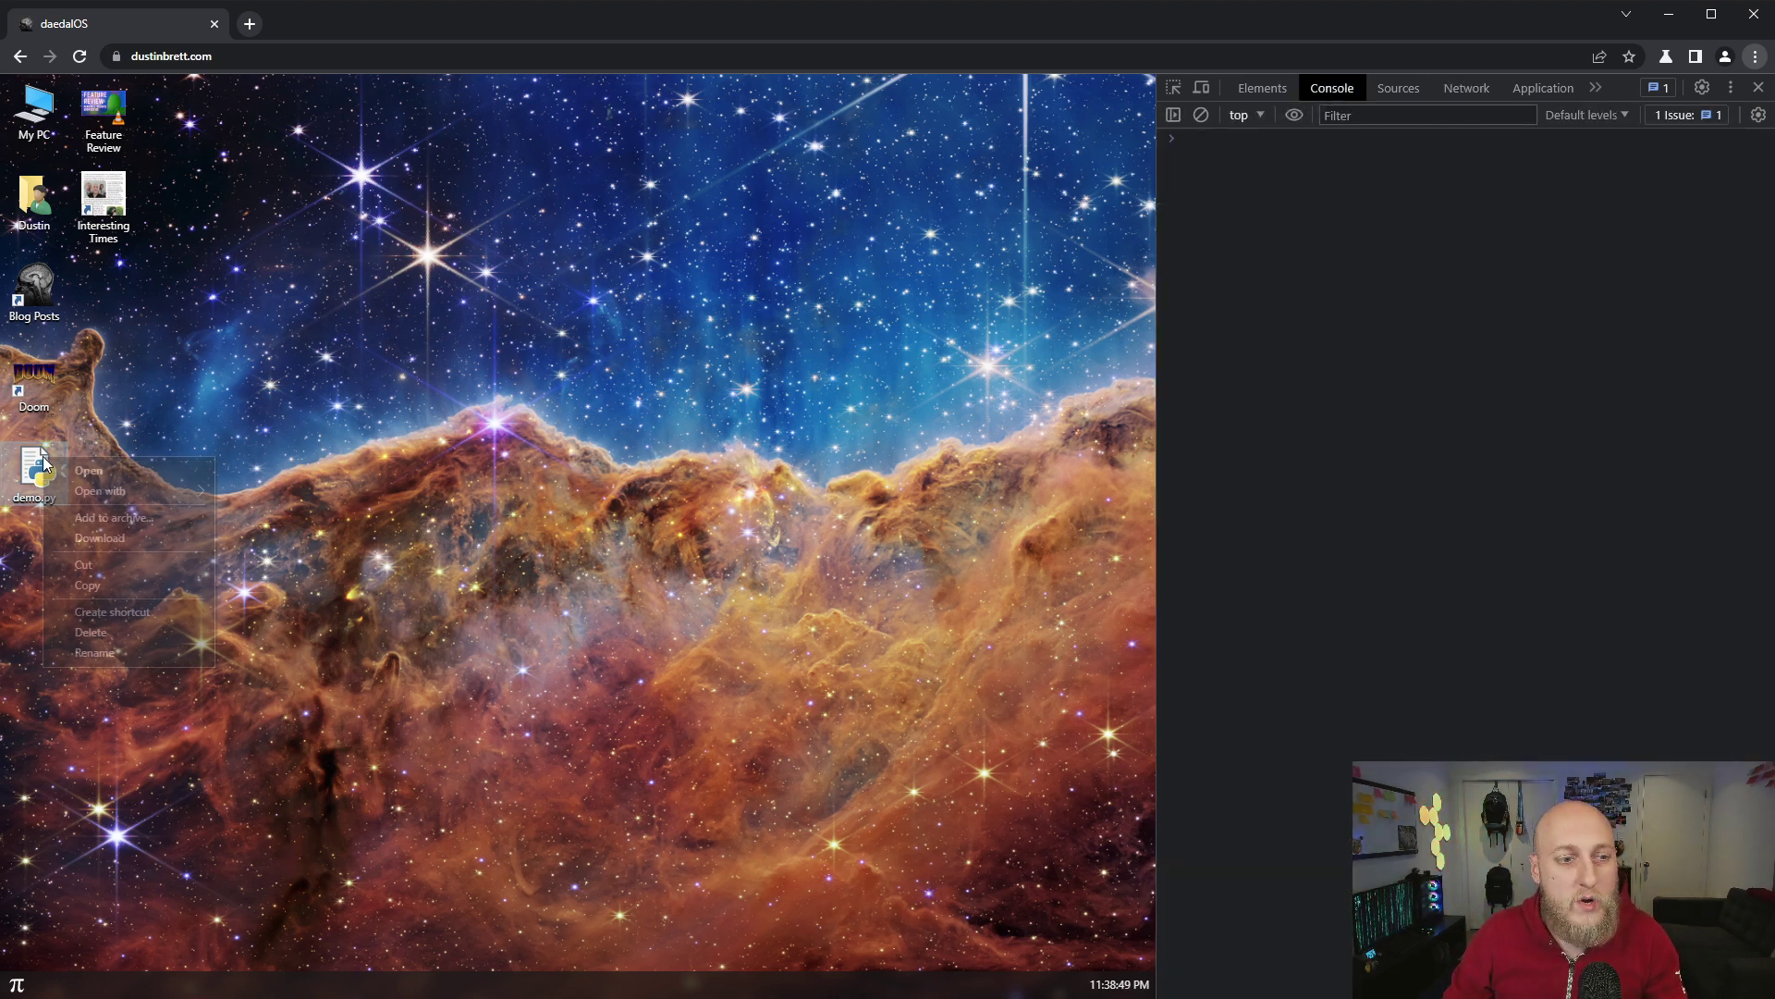
left_click(84, 632)
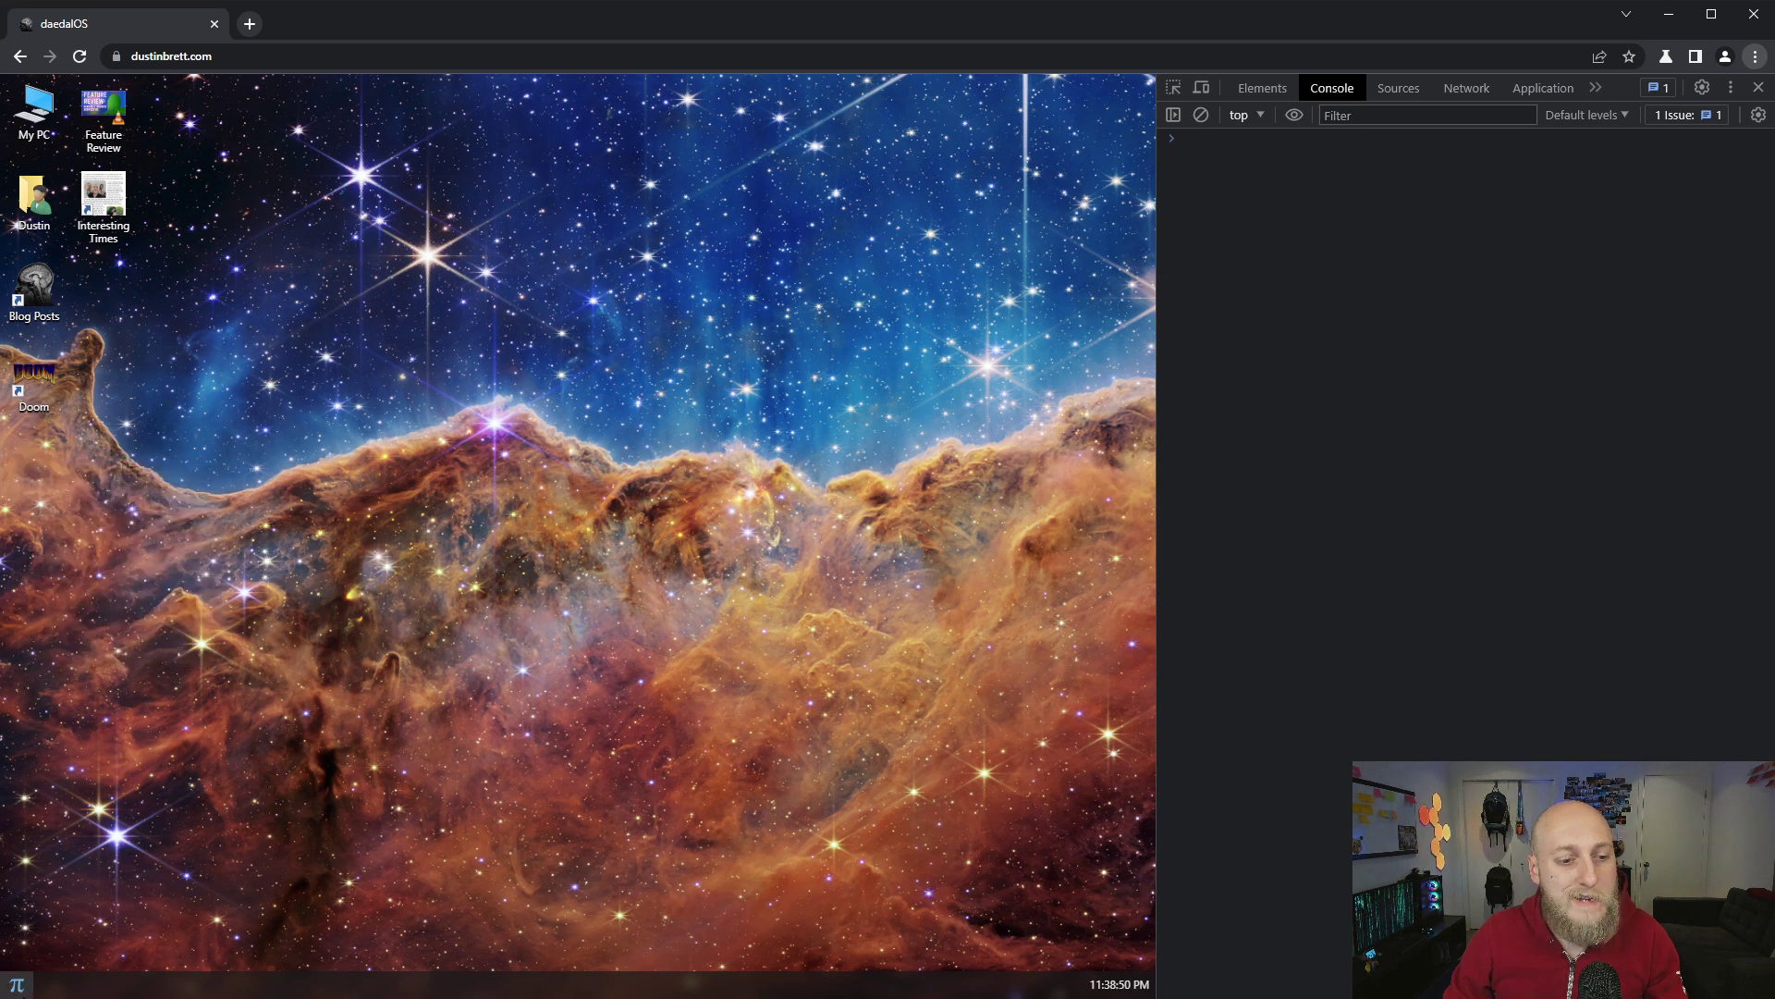
Launch a new AI Chat from the Start menu and paste the Linux terminal role-play prompt
left_click(17, 986)
left_click(118, 712)
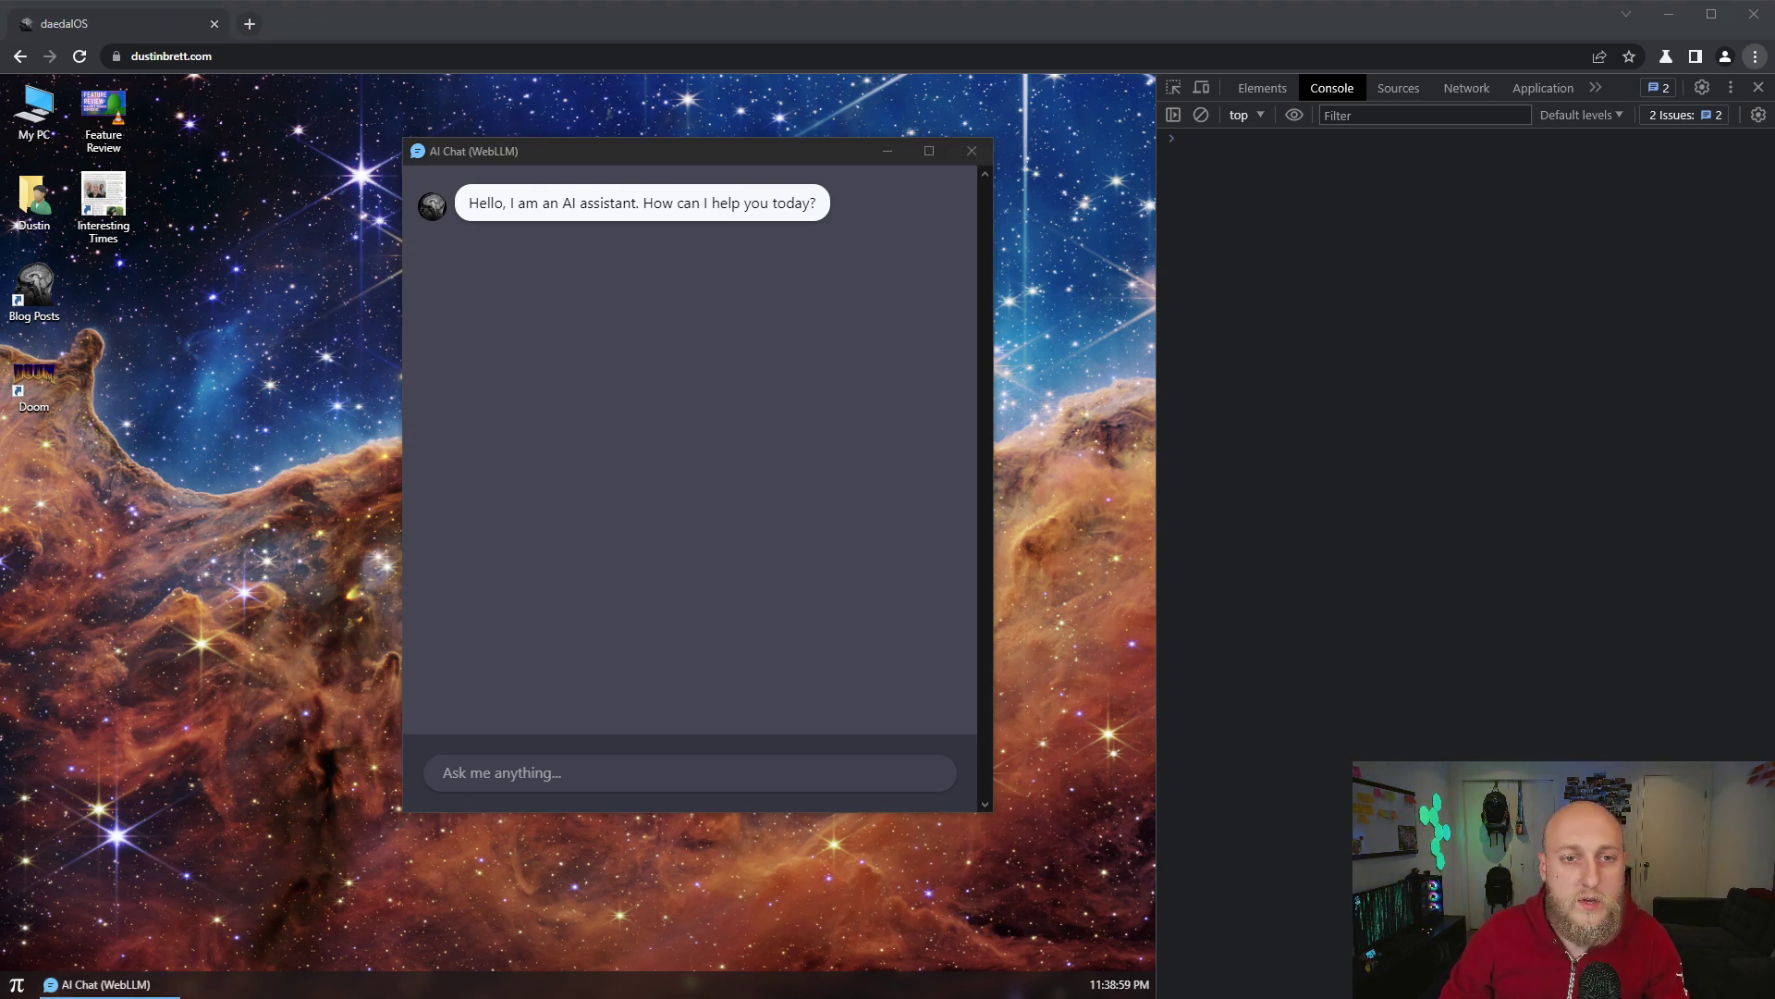
left_click(569, 773)
type("I want you to act as a Linux terminal. I will type commands and you will reply with what the terminal should show. I want you to only reply with the terminal output inside one unique code block, and nothing else. Do not write explanations. Do not type commands unless I instruct you to do so. When I need to tell you something in English I will do so by putting text inside curly brackets {like this}. My first command is pwd.")
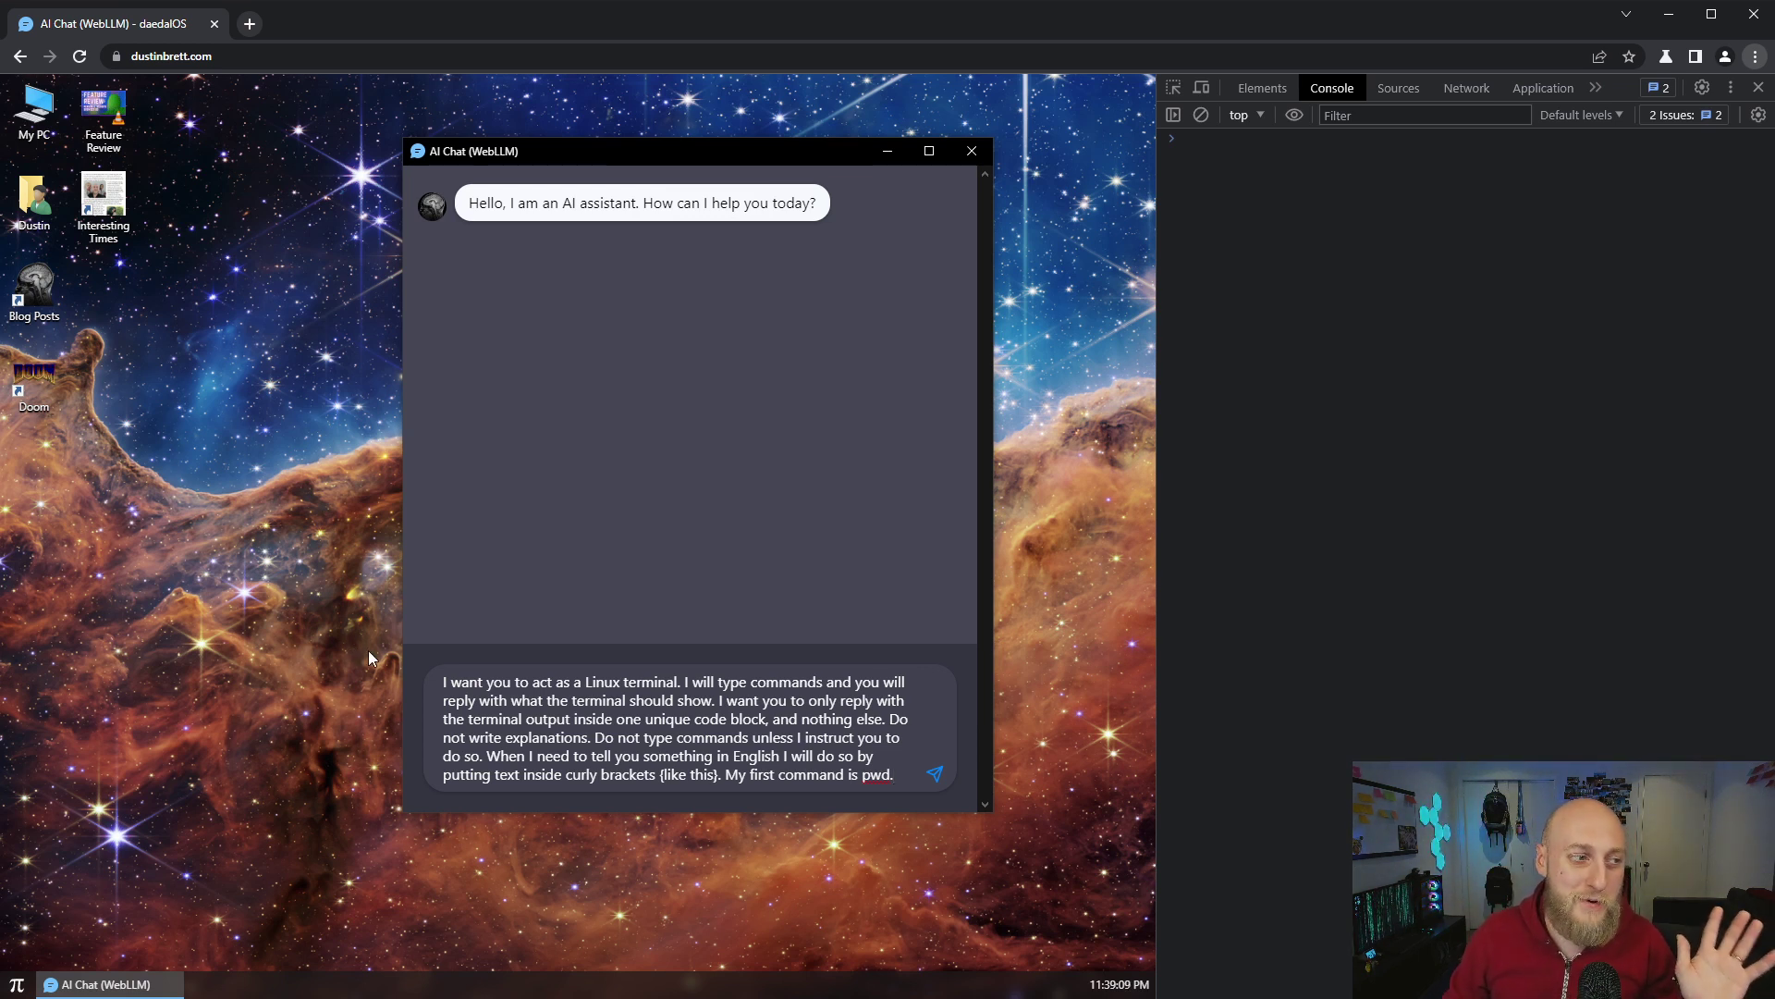
Open Documents > Disk Images, view linux.bin in Monaco Editor, and close it
double_click(49, 223)
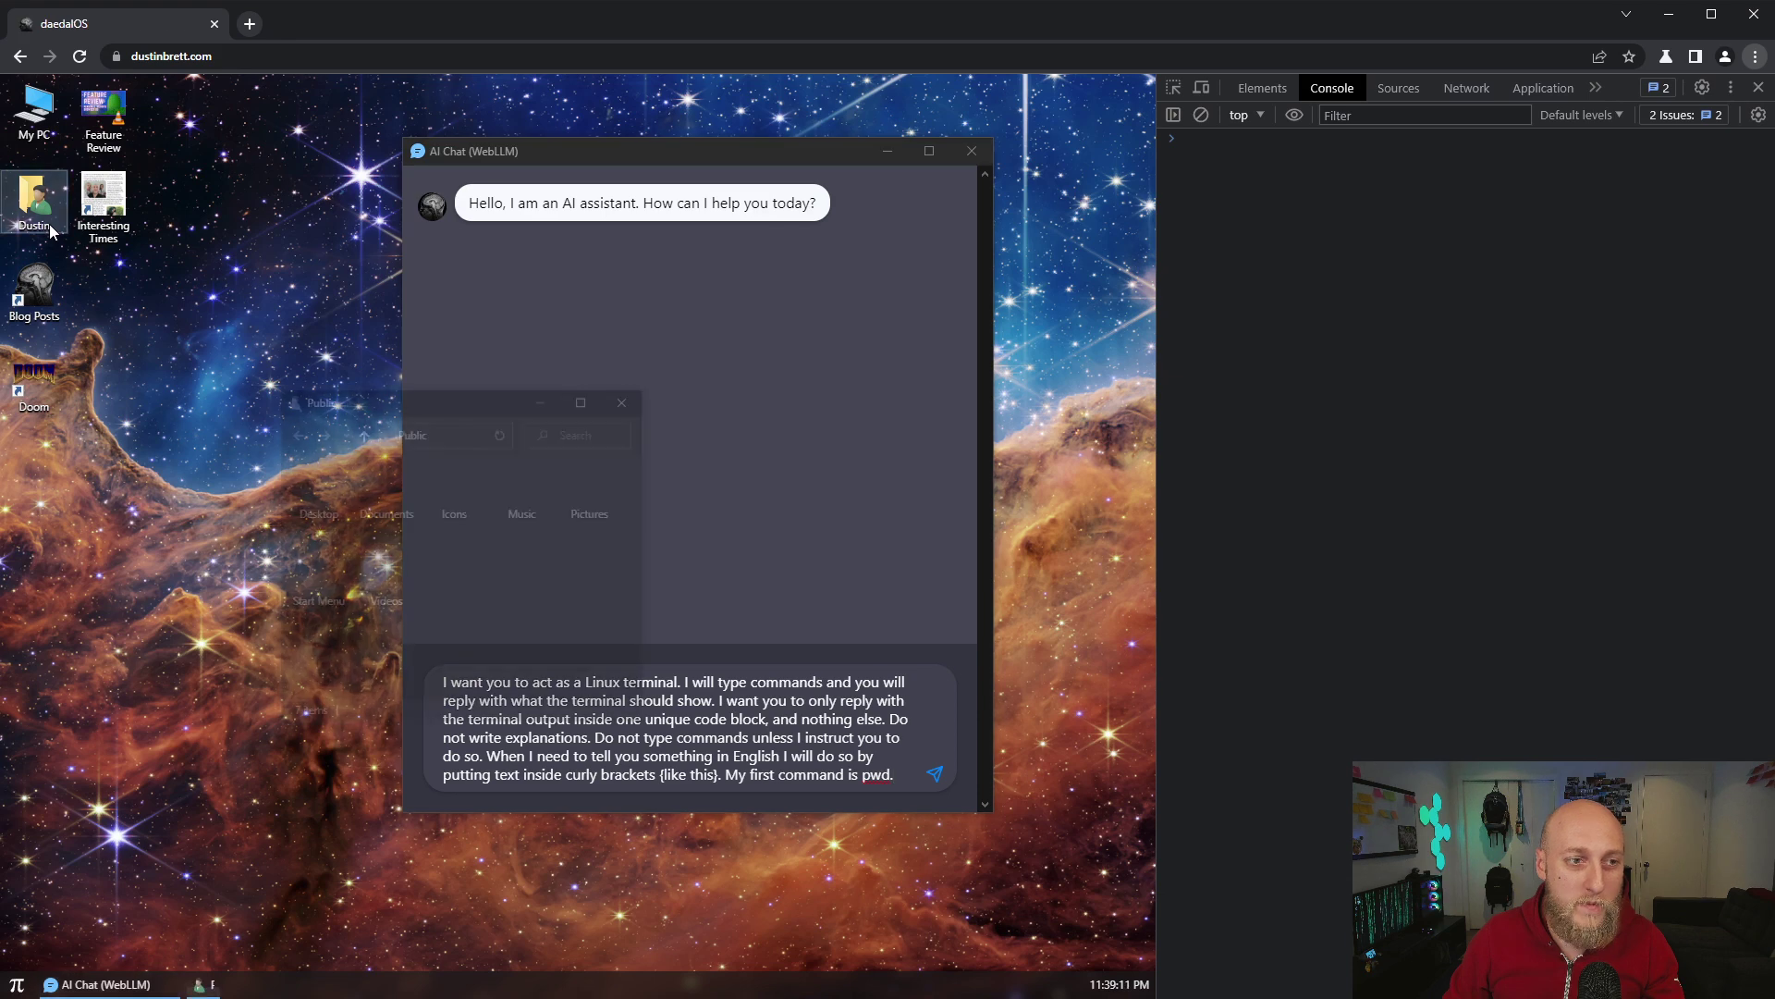
left_click(375, 503)
double_click(375, 500)
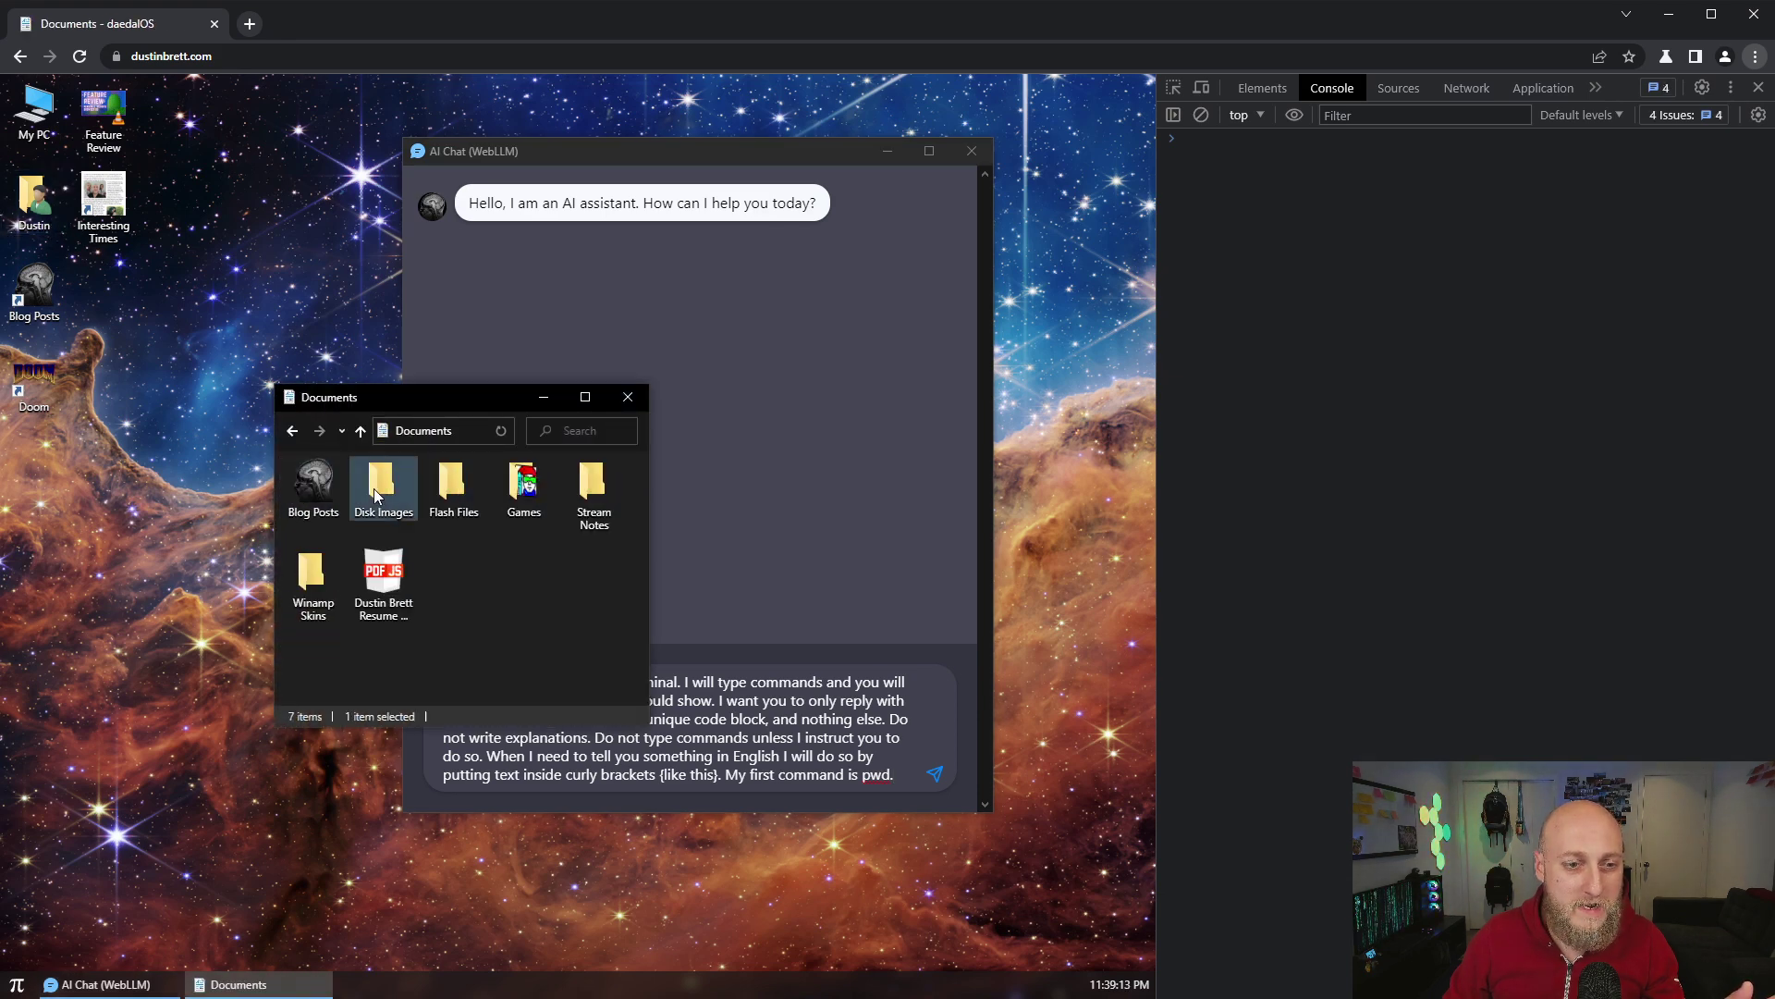
double_click(374, 493)
left_click(400, 496)
right_click(403, 502)
mouse_move(457, 526)
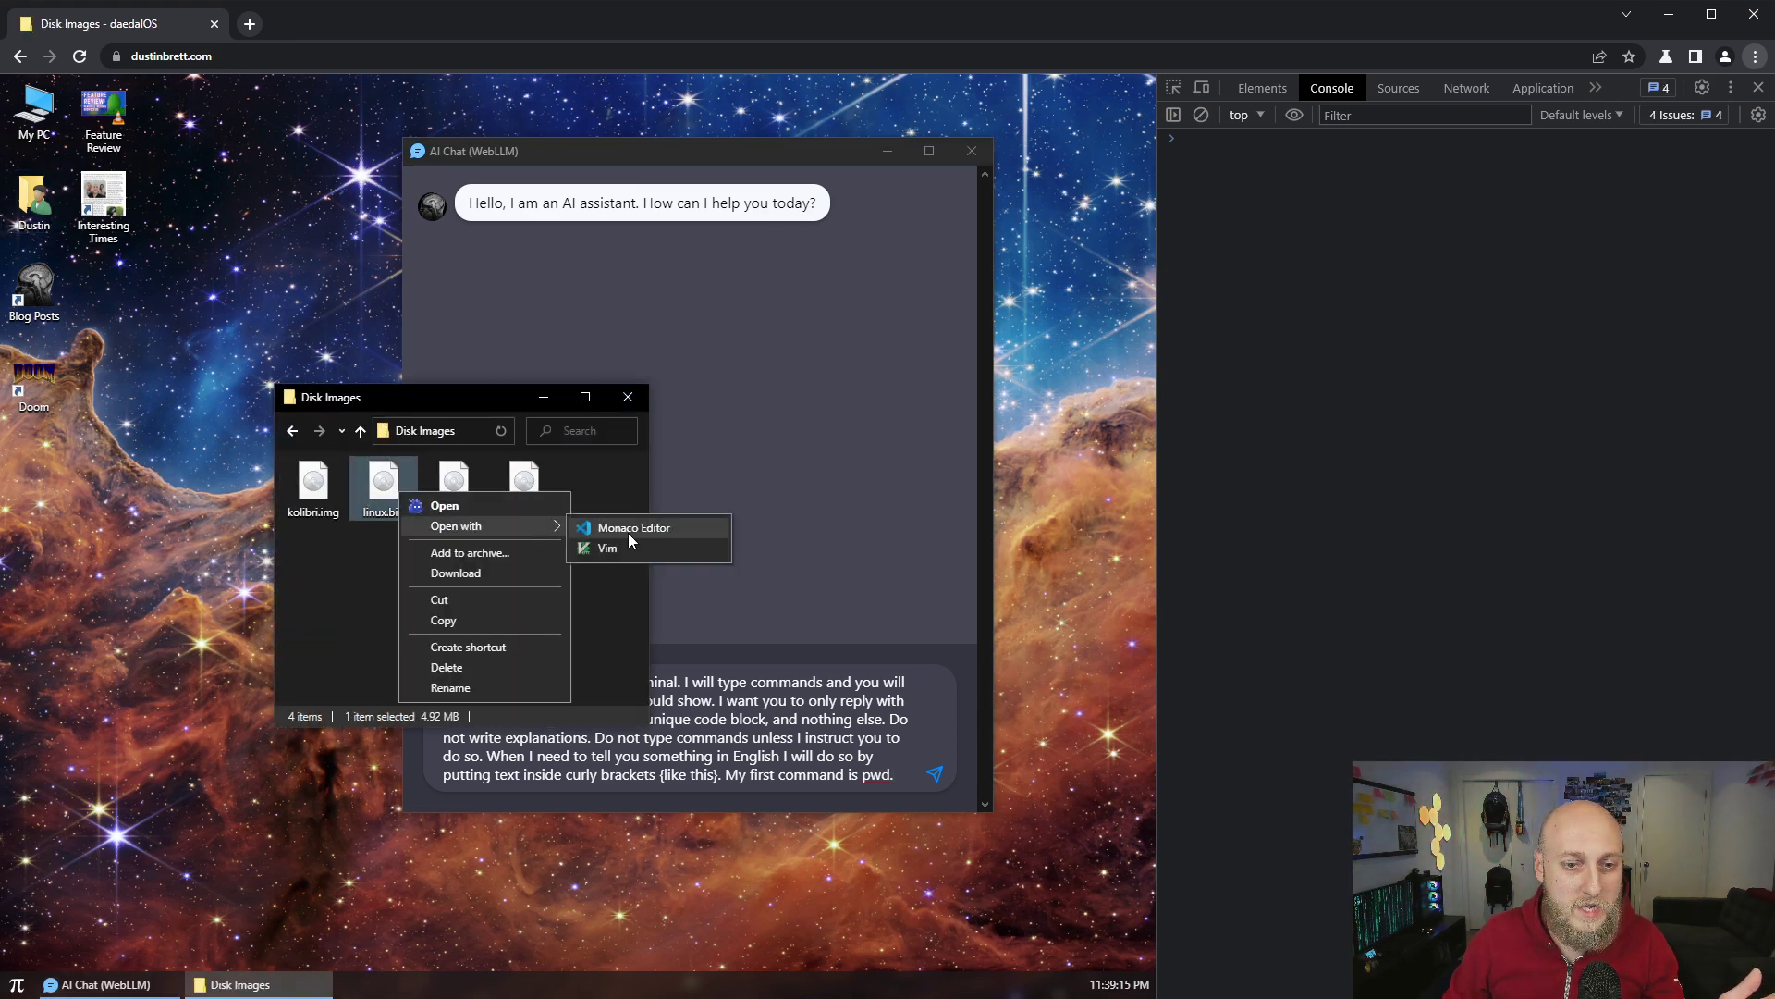
left_click(652, 531)
left_click(1048, 289)
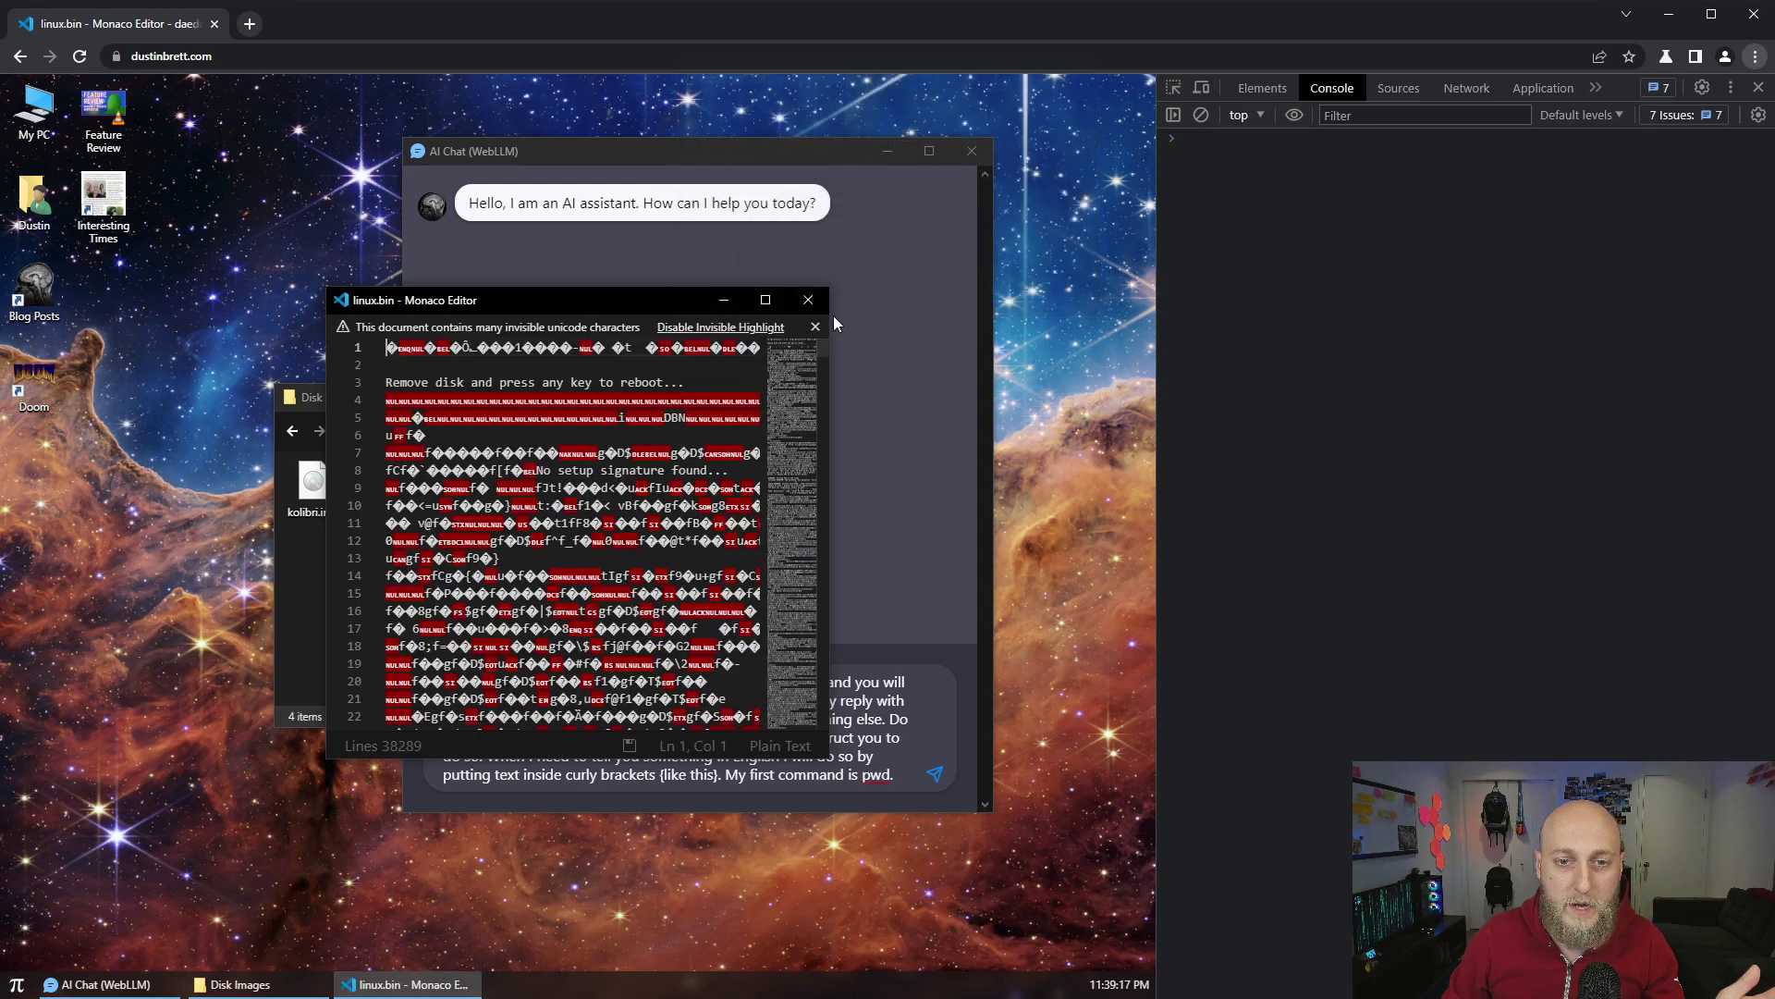
left_click(809, 299)
Boot linux.bin in Virtual x86, list the home folder with ls ~, then close it
left_click(383, 488)
double_click(375, 488)
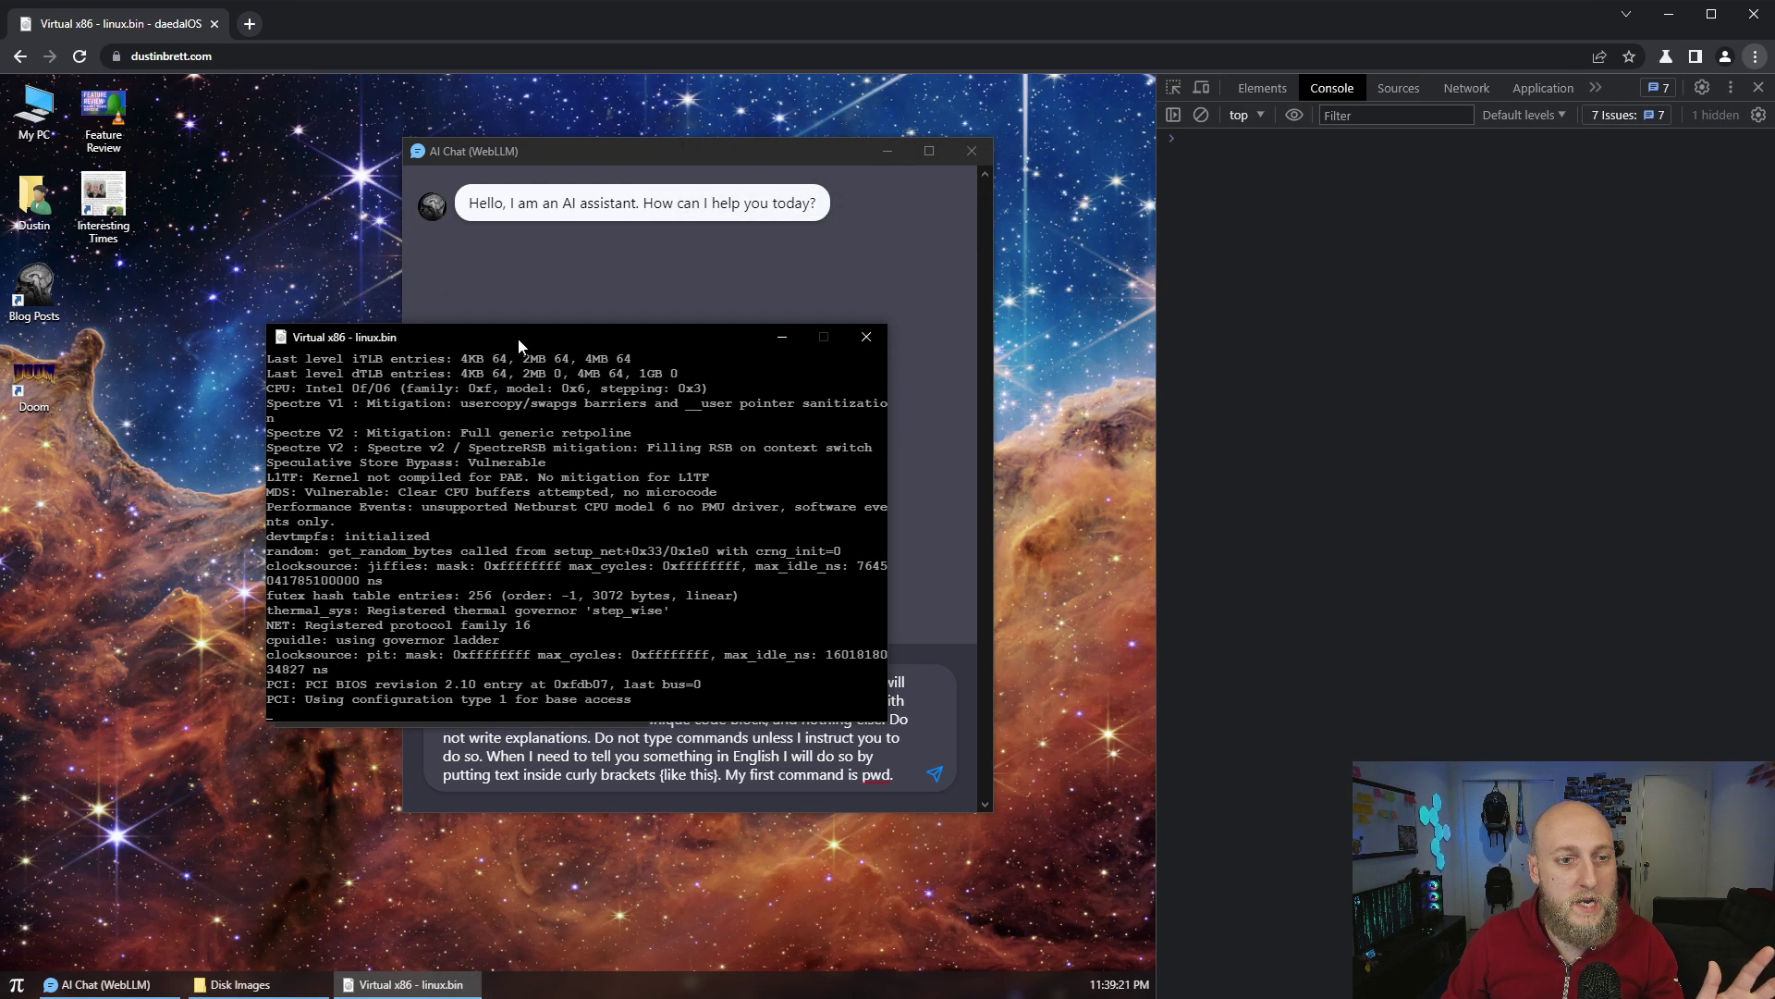
left_click_drag(473, 357, 389, 336)
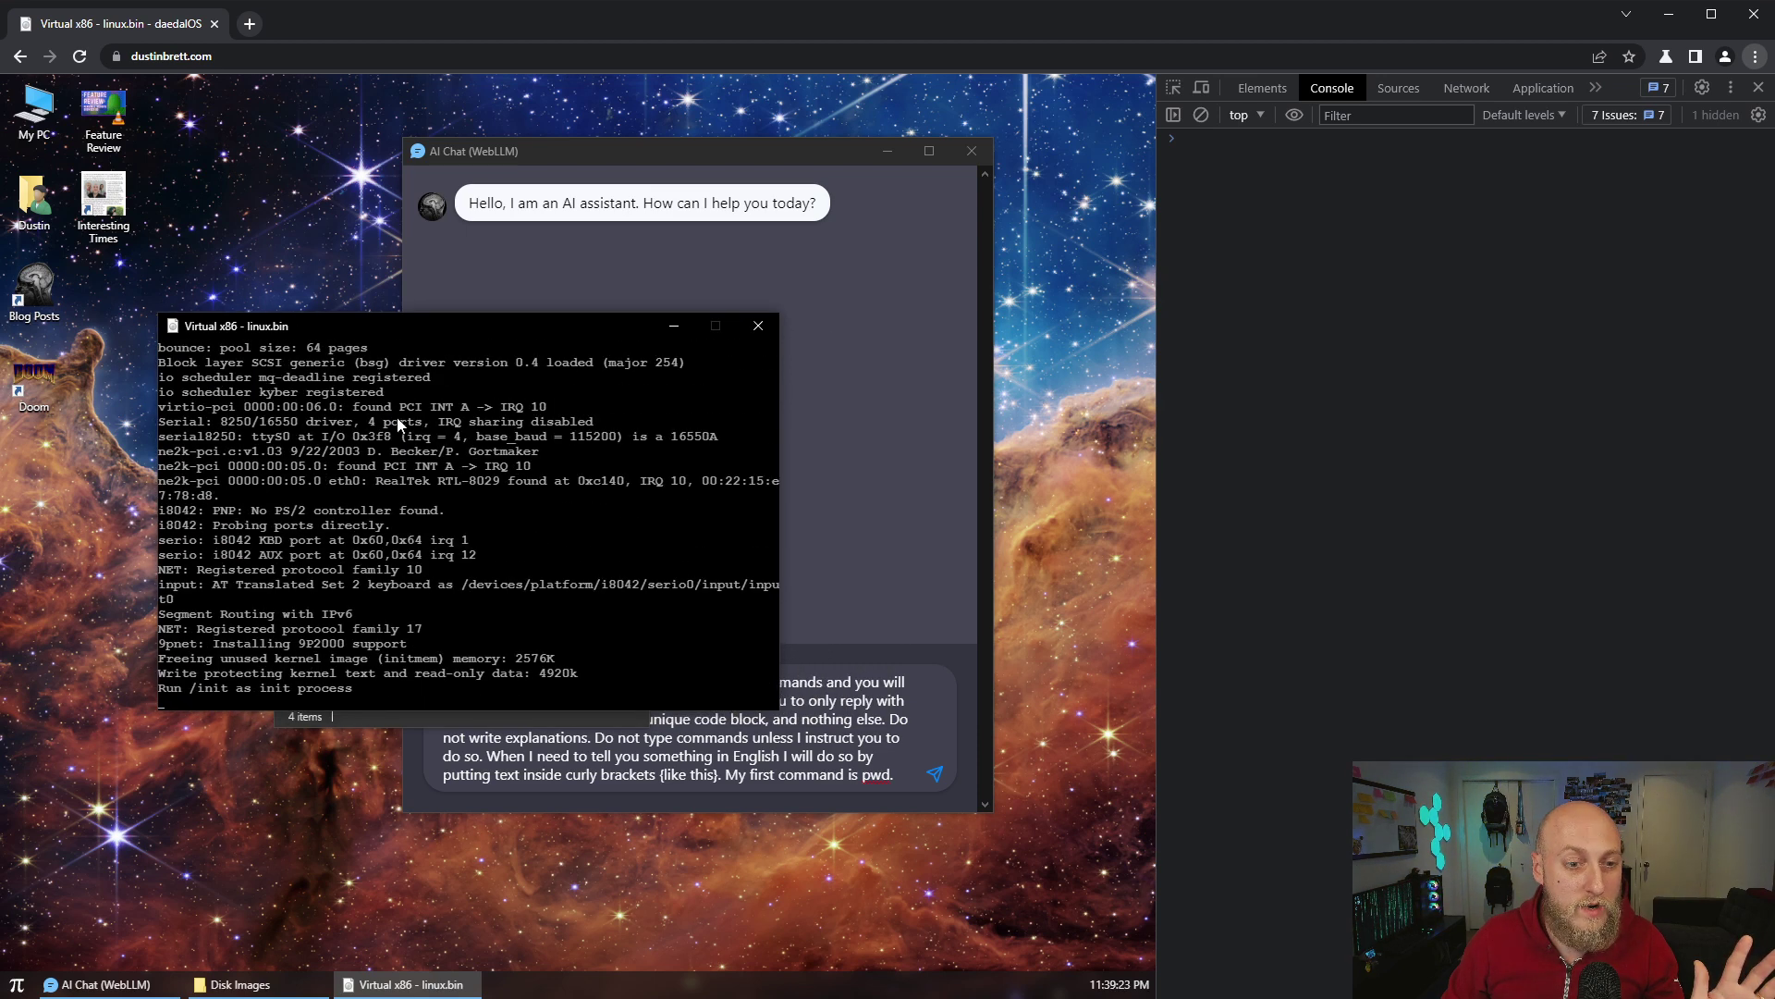
type("ls ~")
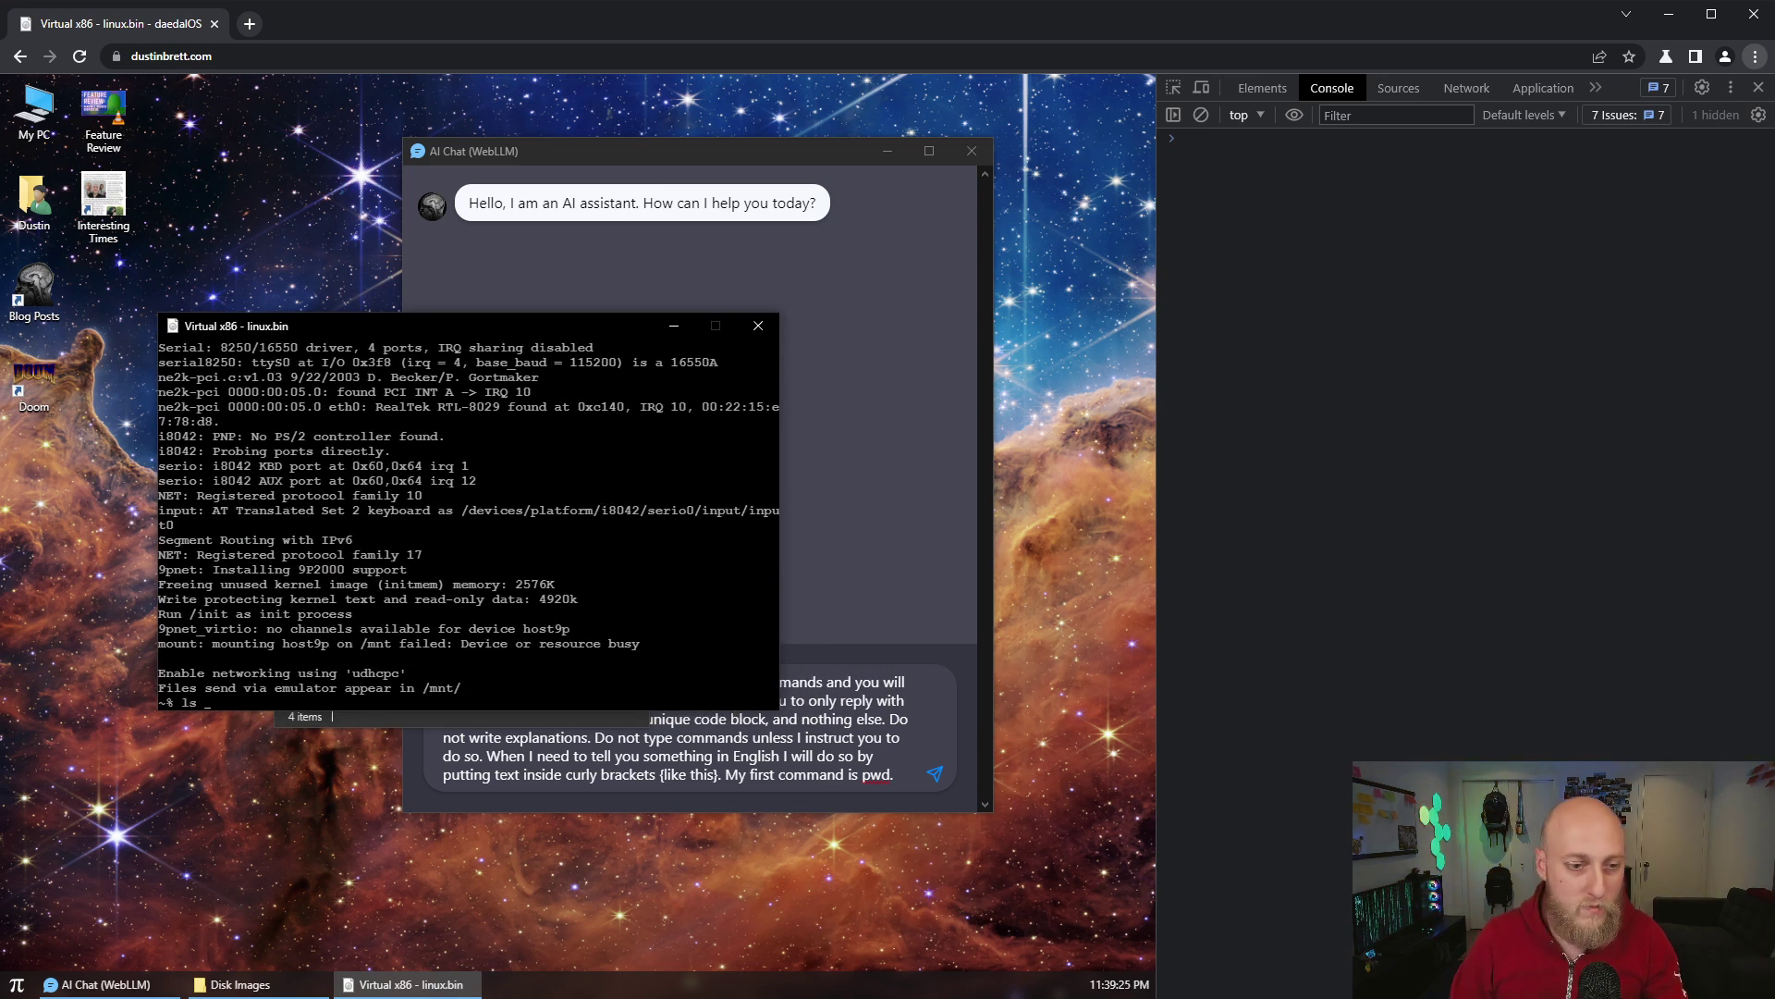
key("Return")
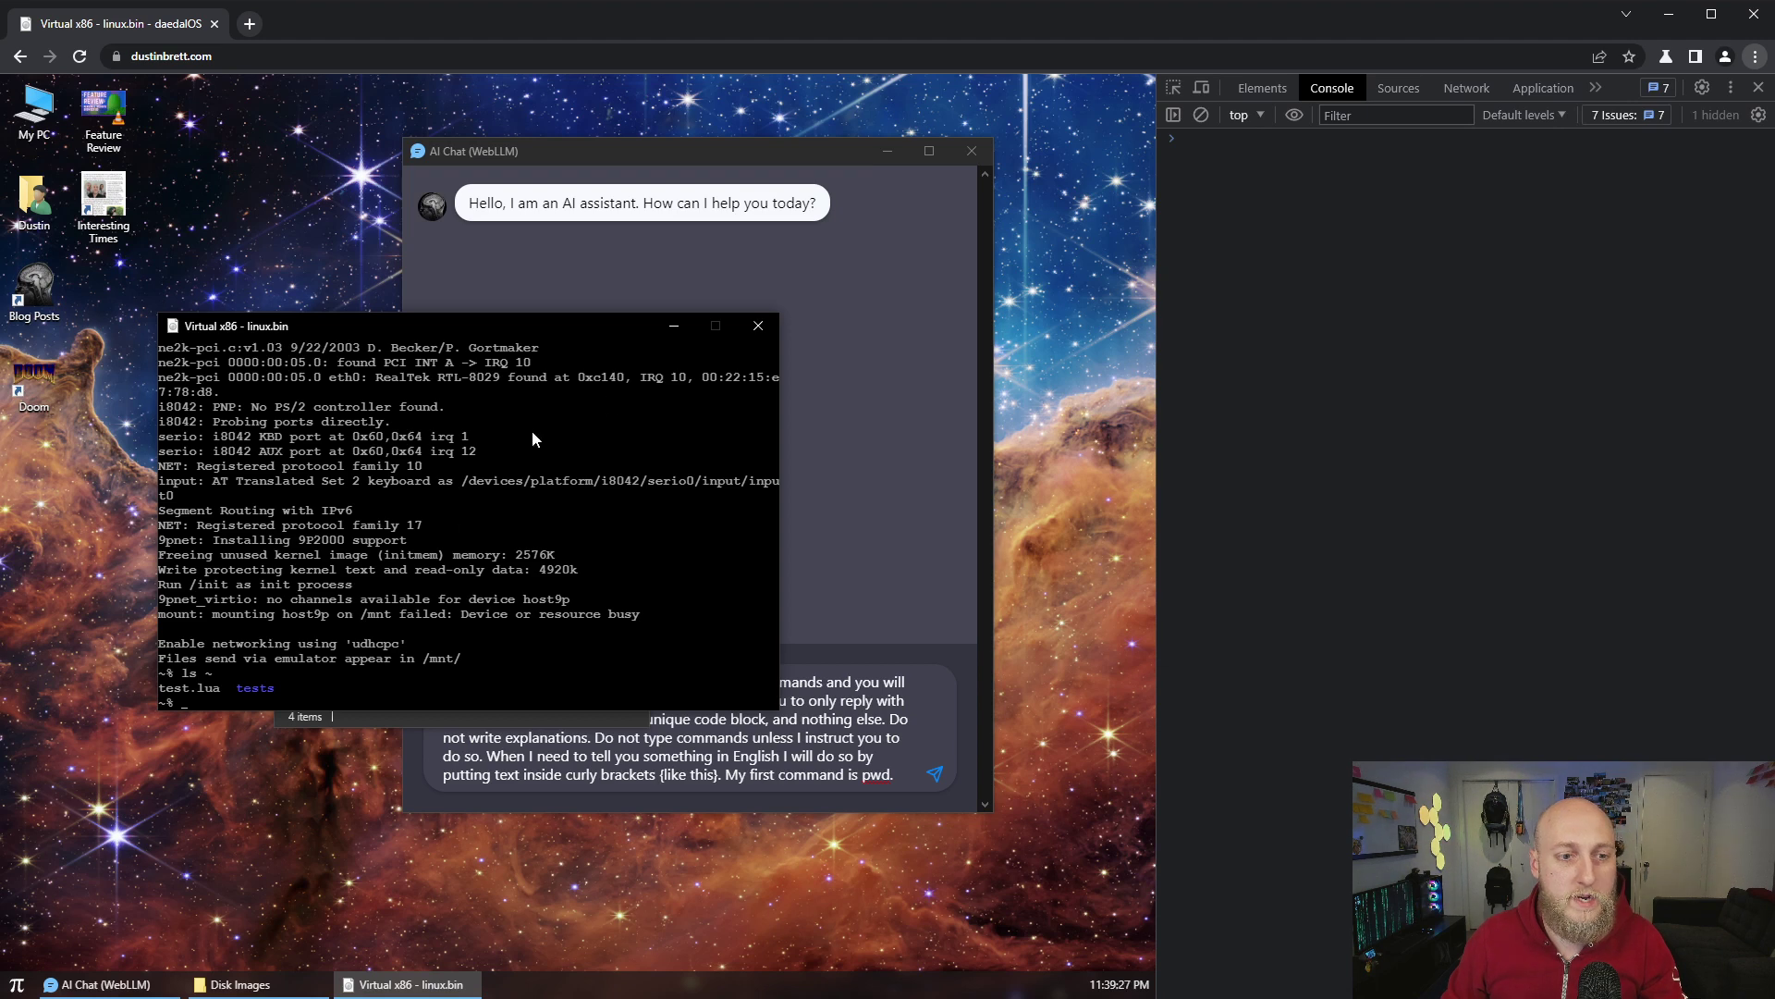
left_click(759, 333)
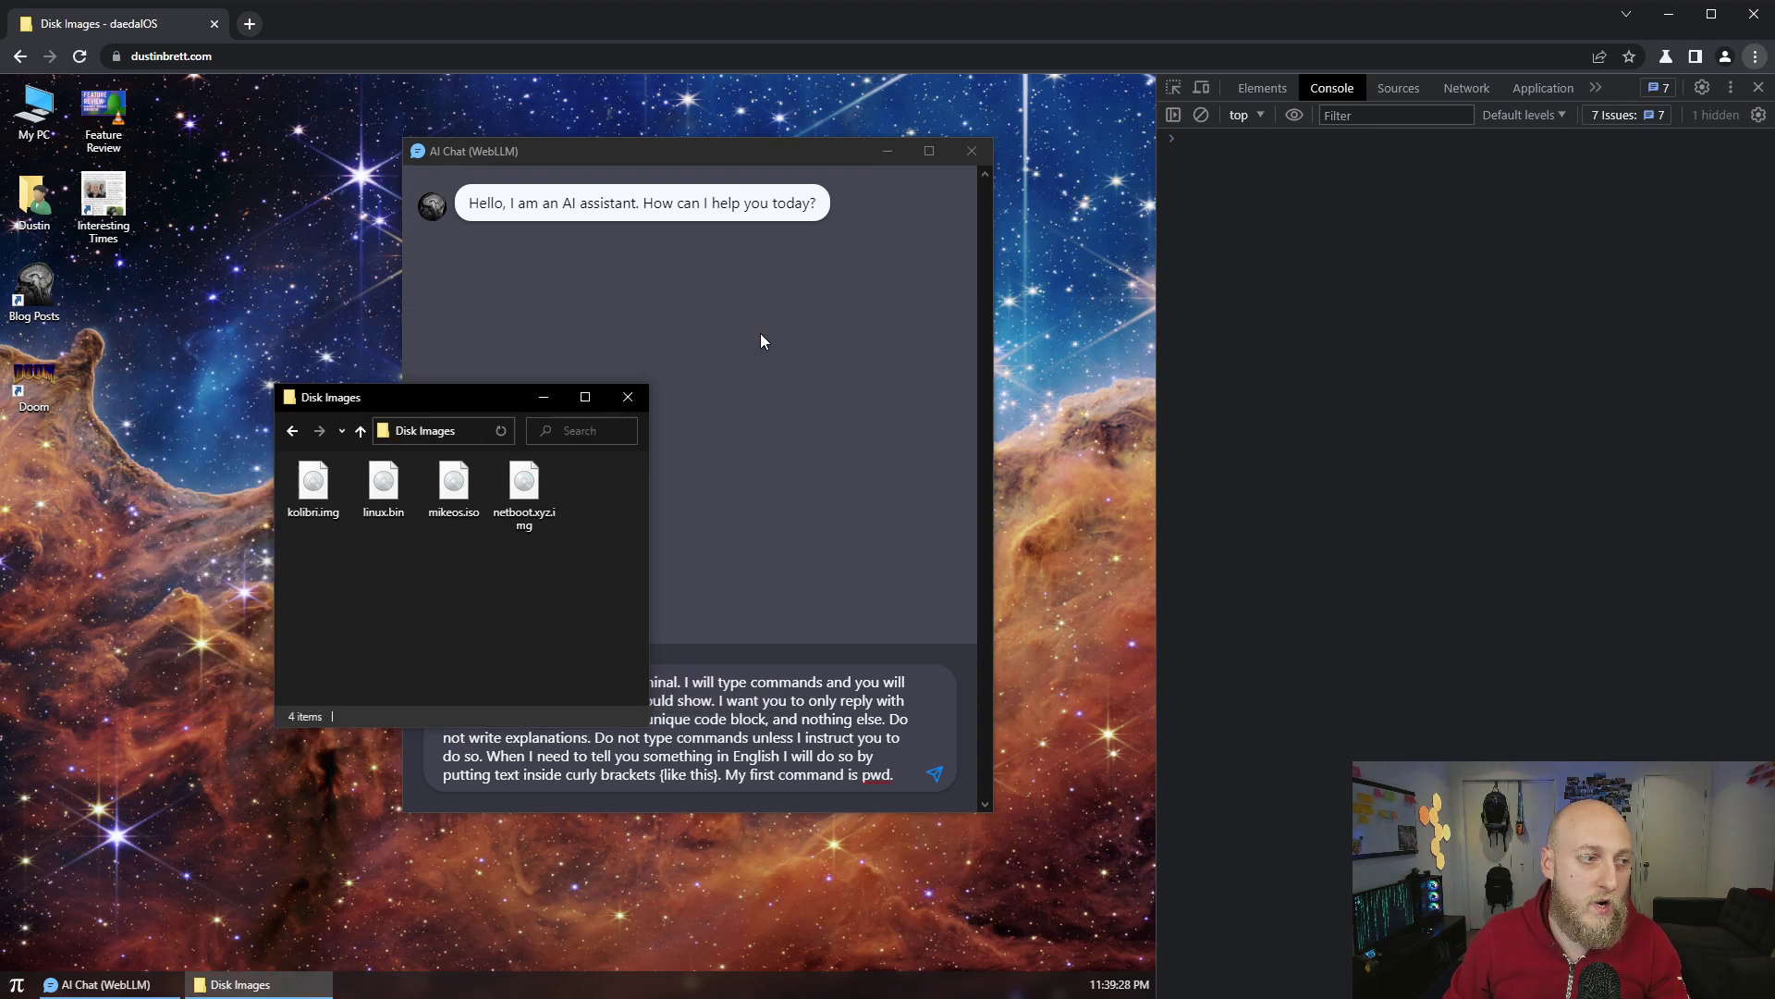
Close Disk Images, submit the Linux terminal prompt, then run ls ~ in the role-played terminal
left_click(621, 406)
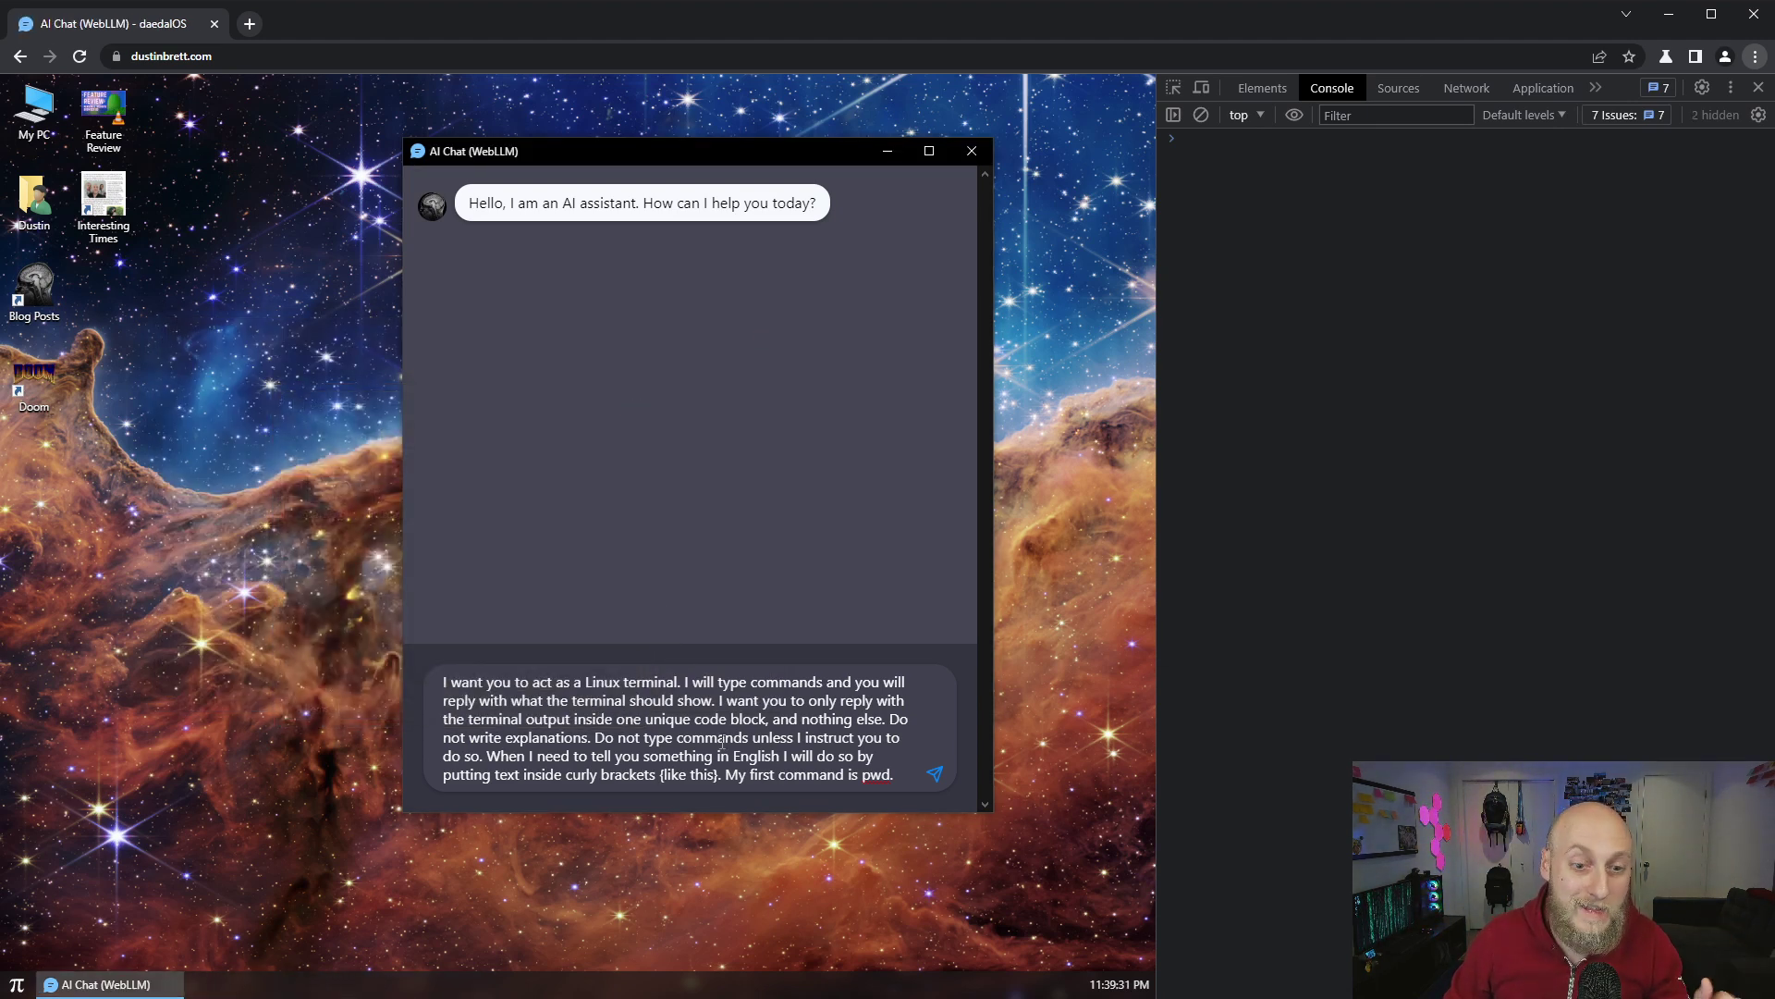
left_click(934, 774)
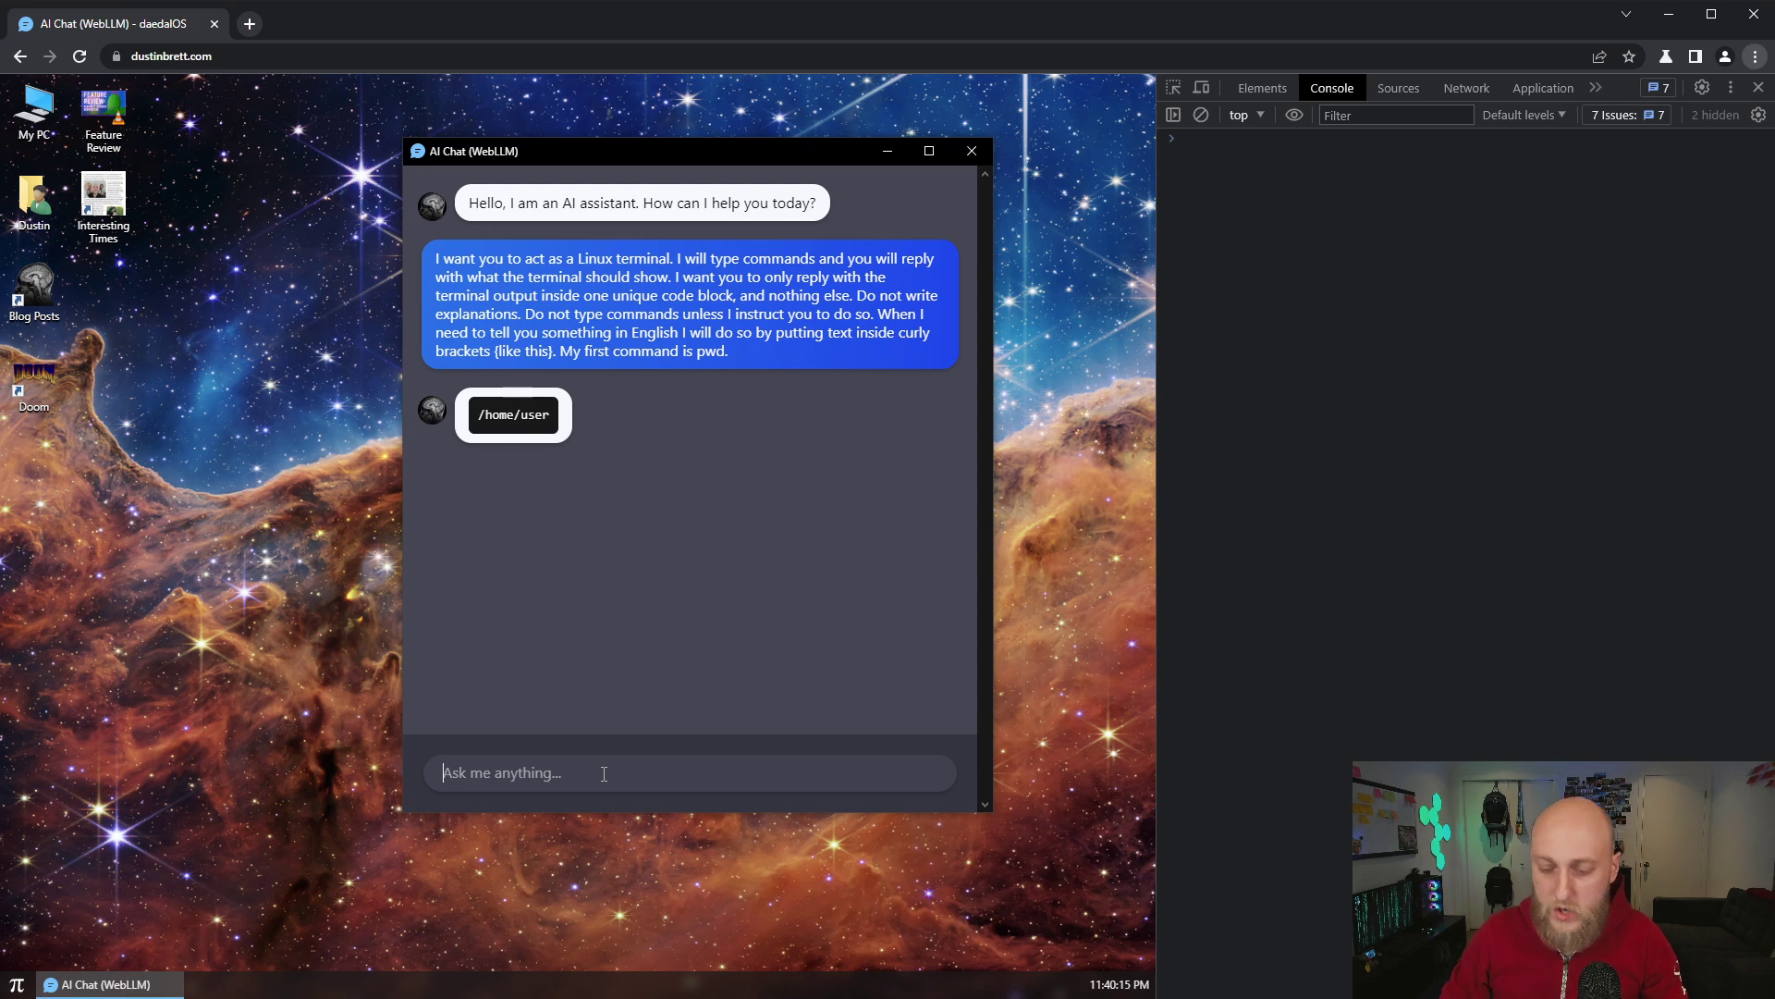
type("ls -l")
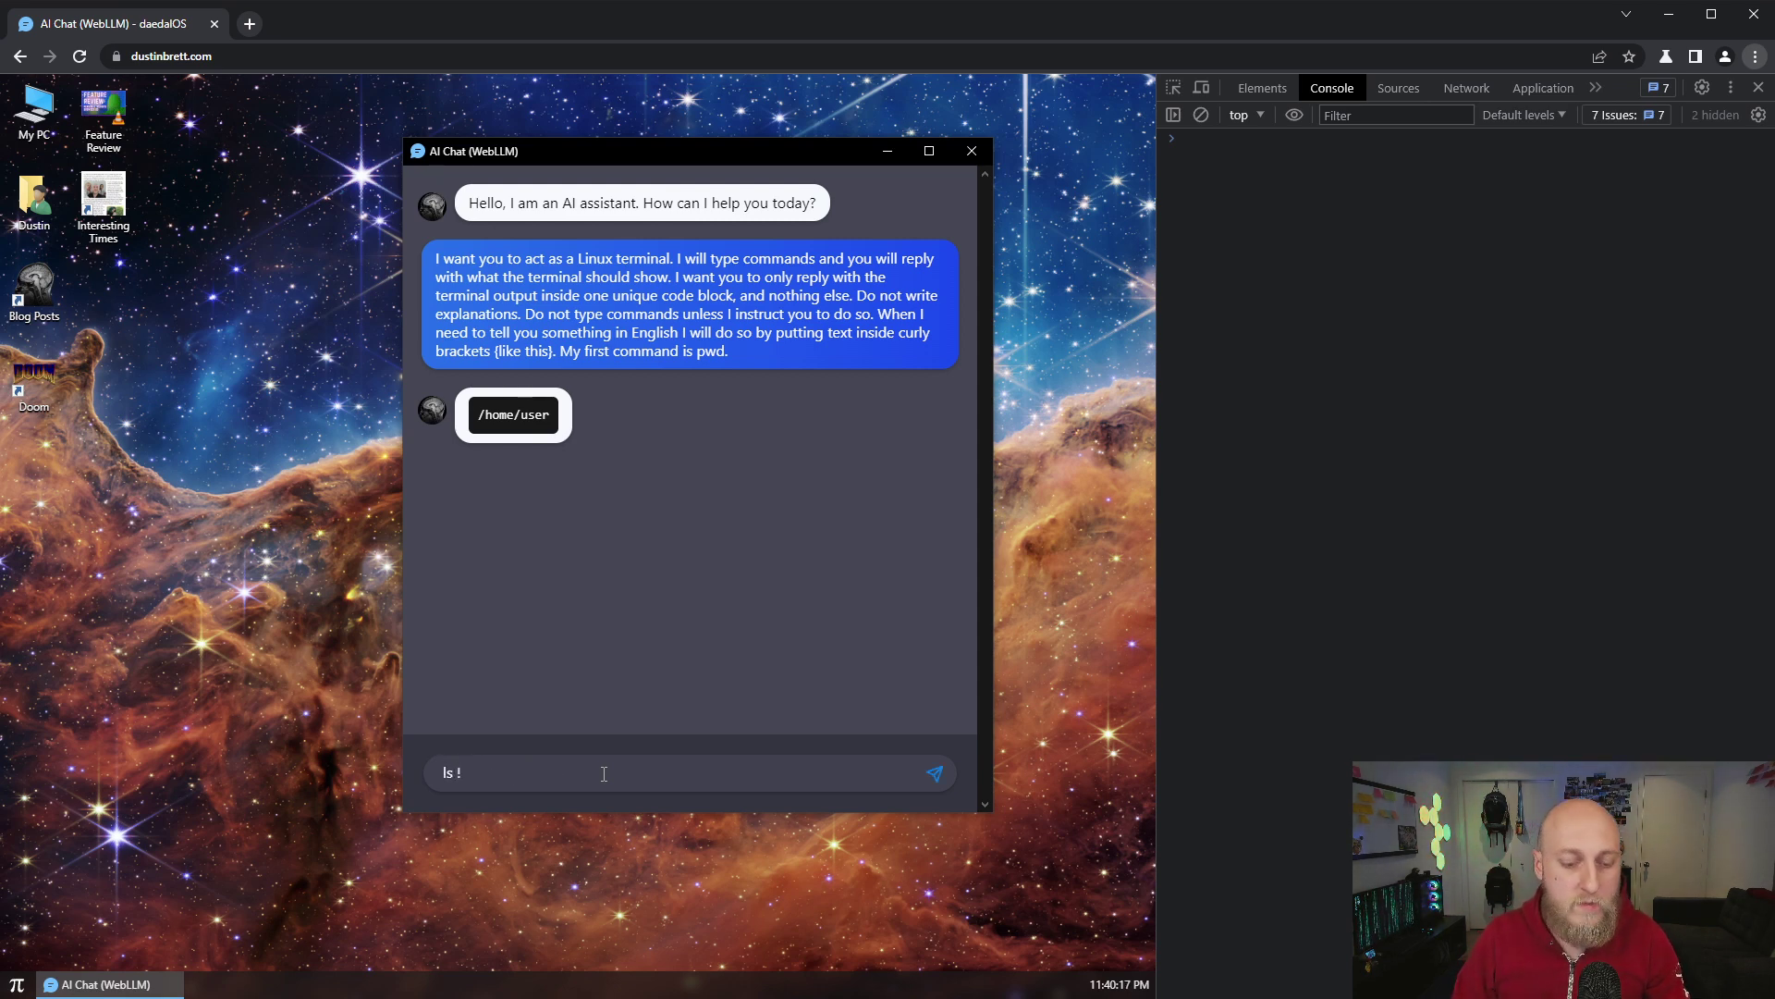
key("Return")
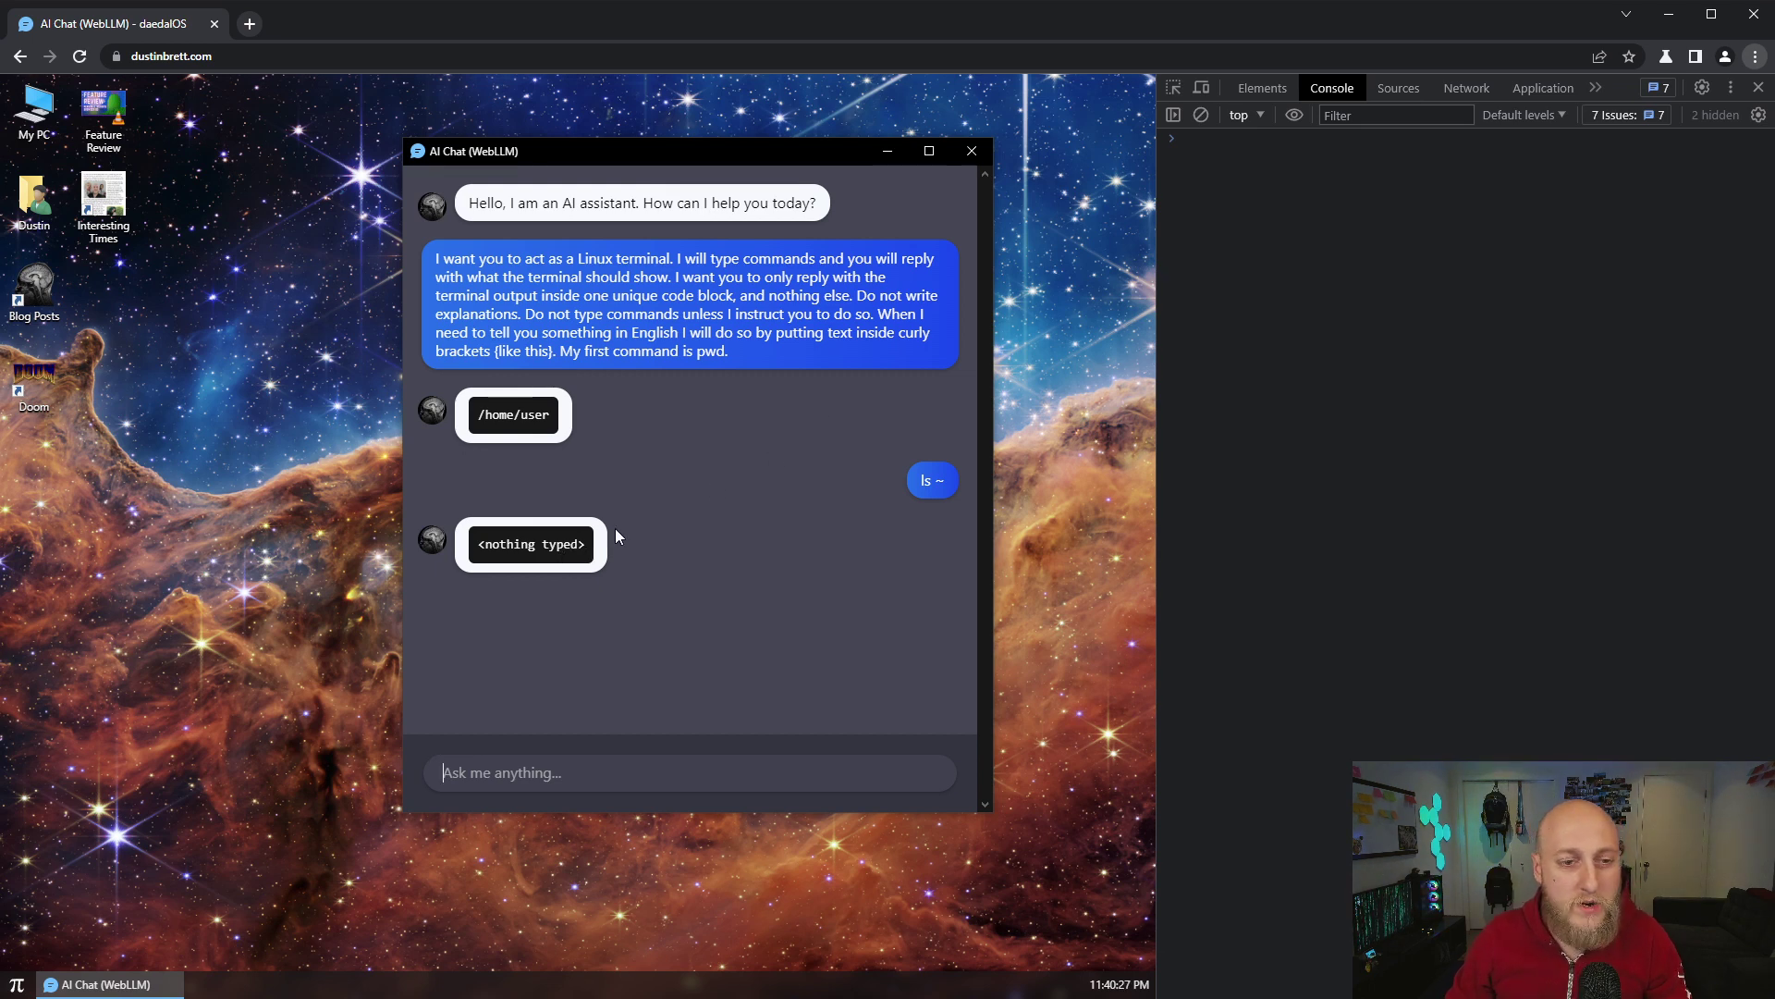
left_click(1484, 87)
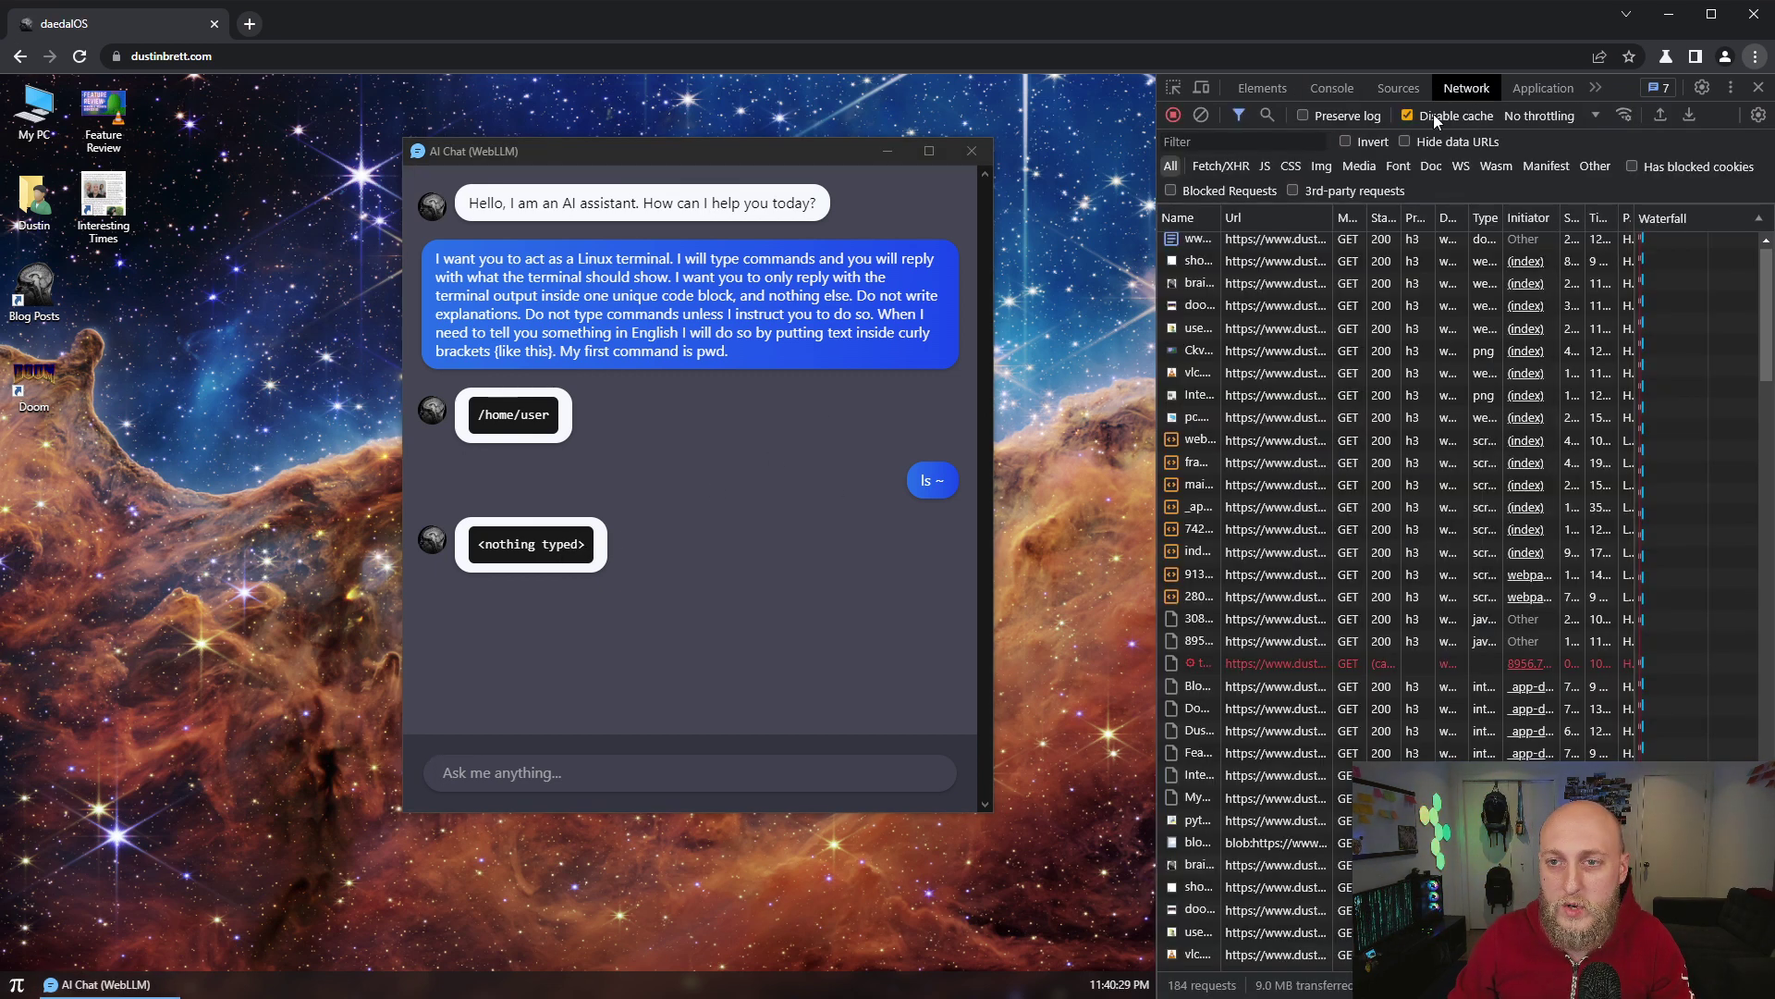
Clear the Network log and request, in curly brackets, jokes.txt containing a joke, getting touch/echo commands
left_click(1201, 116)
left_click(571, 769)
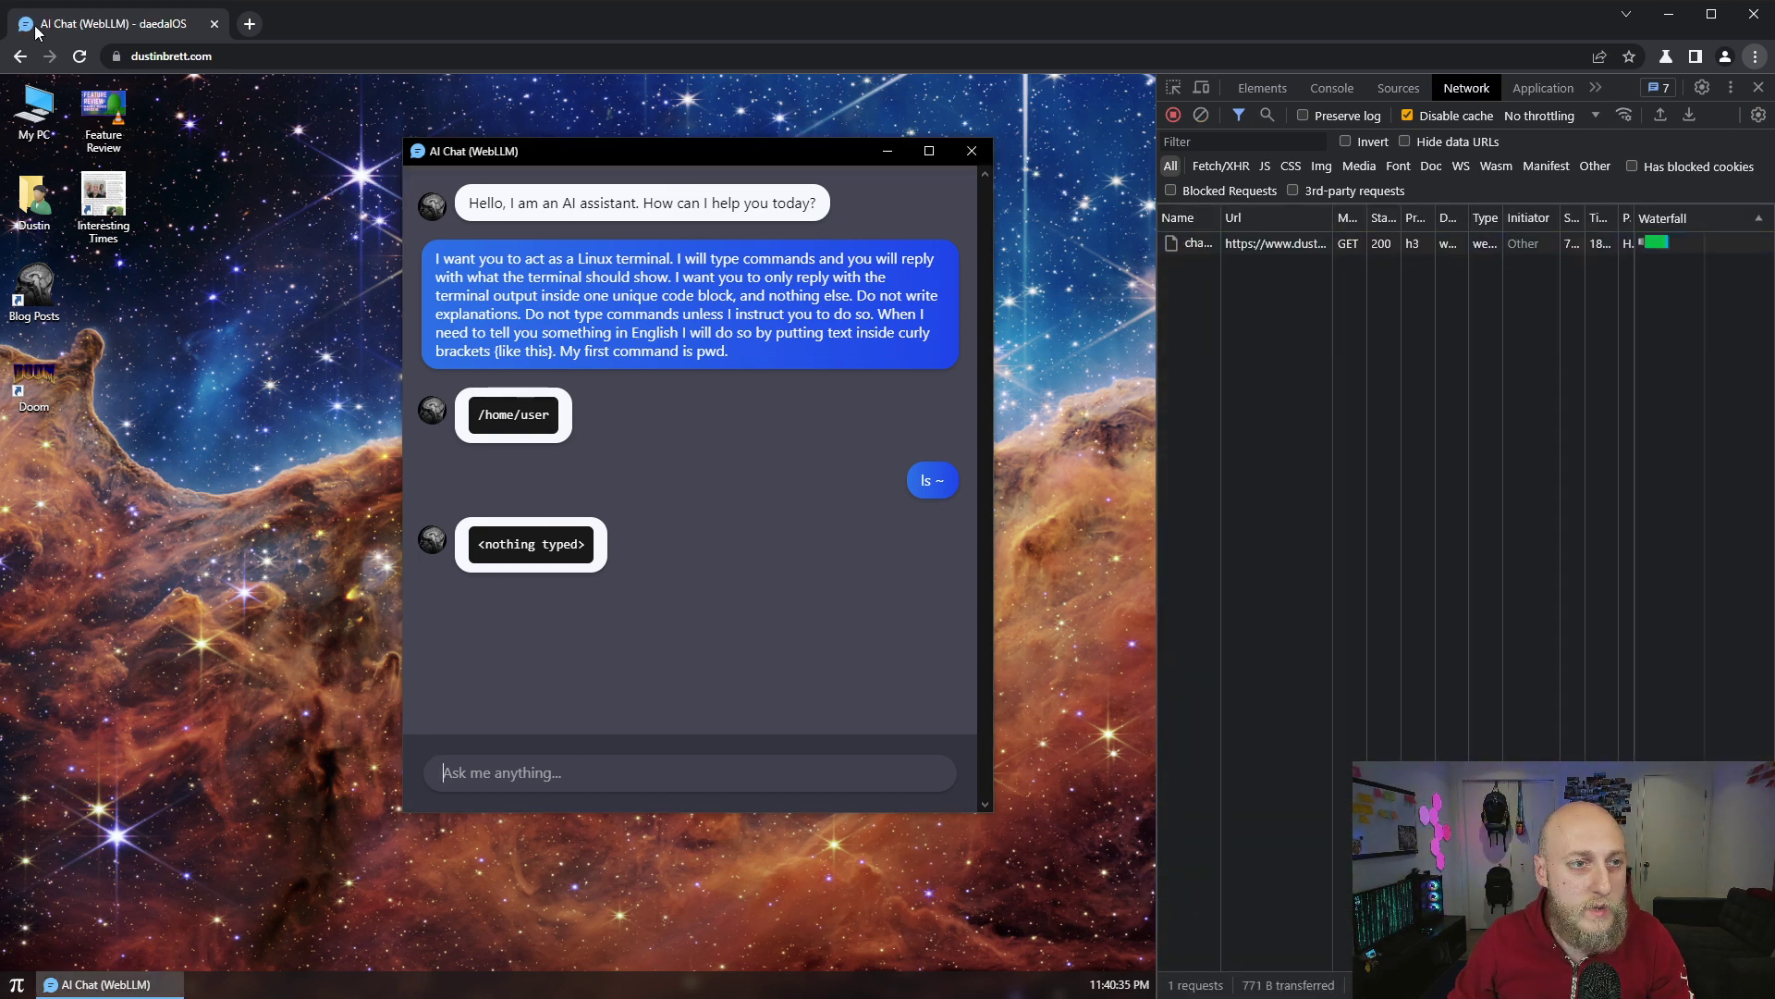
left_click(570, 772)
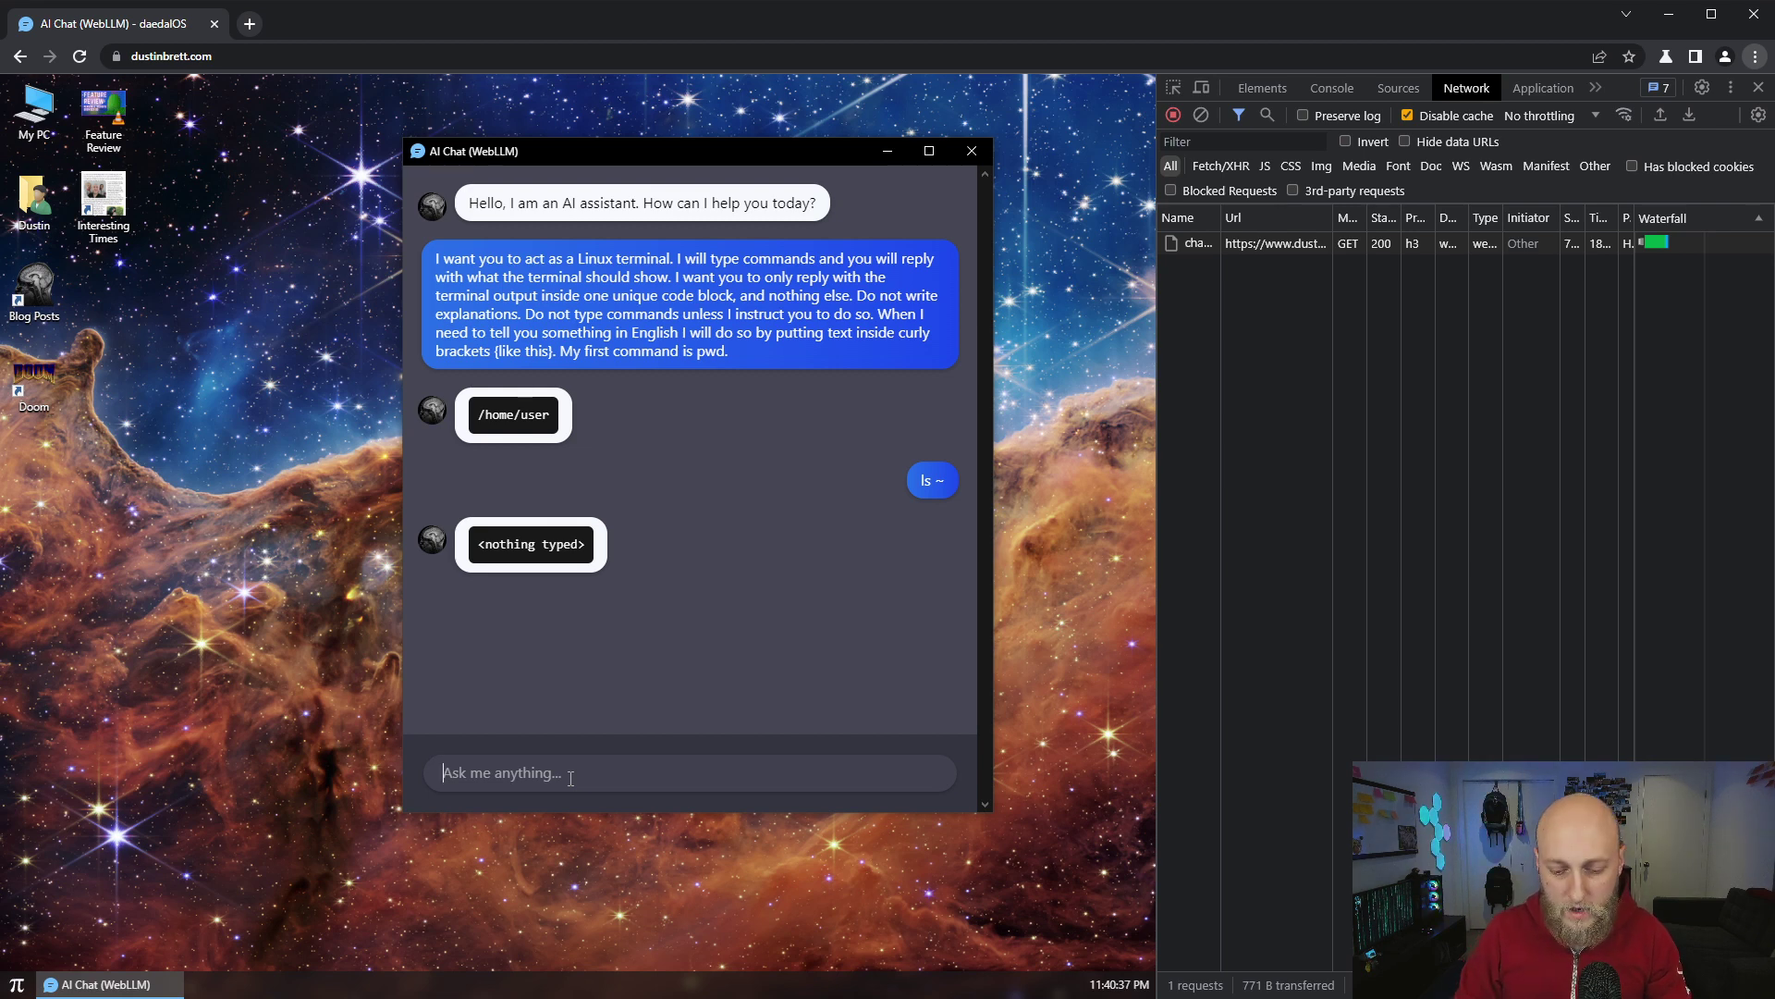
type("{W")
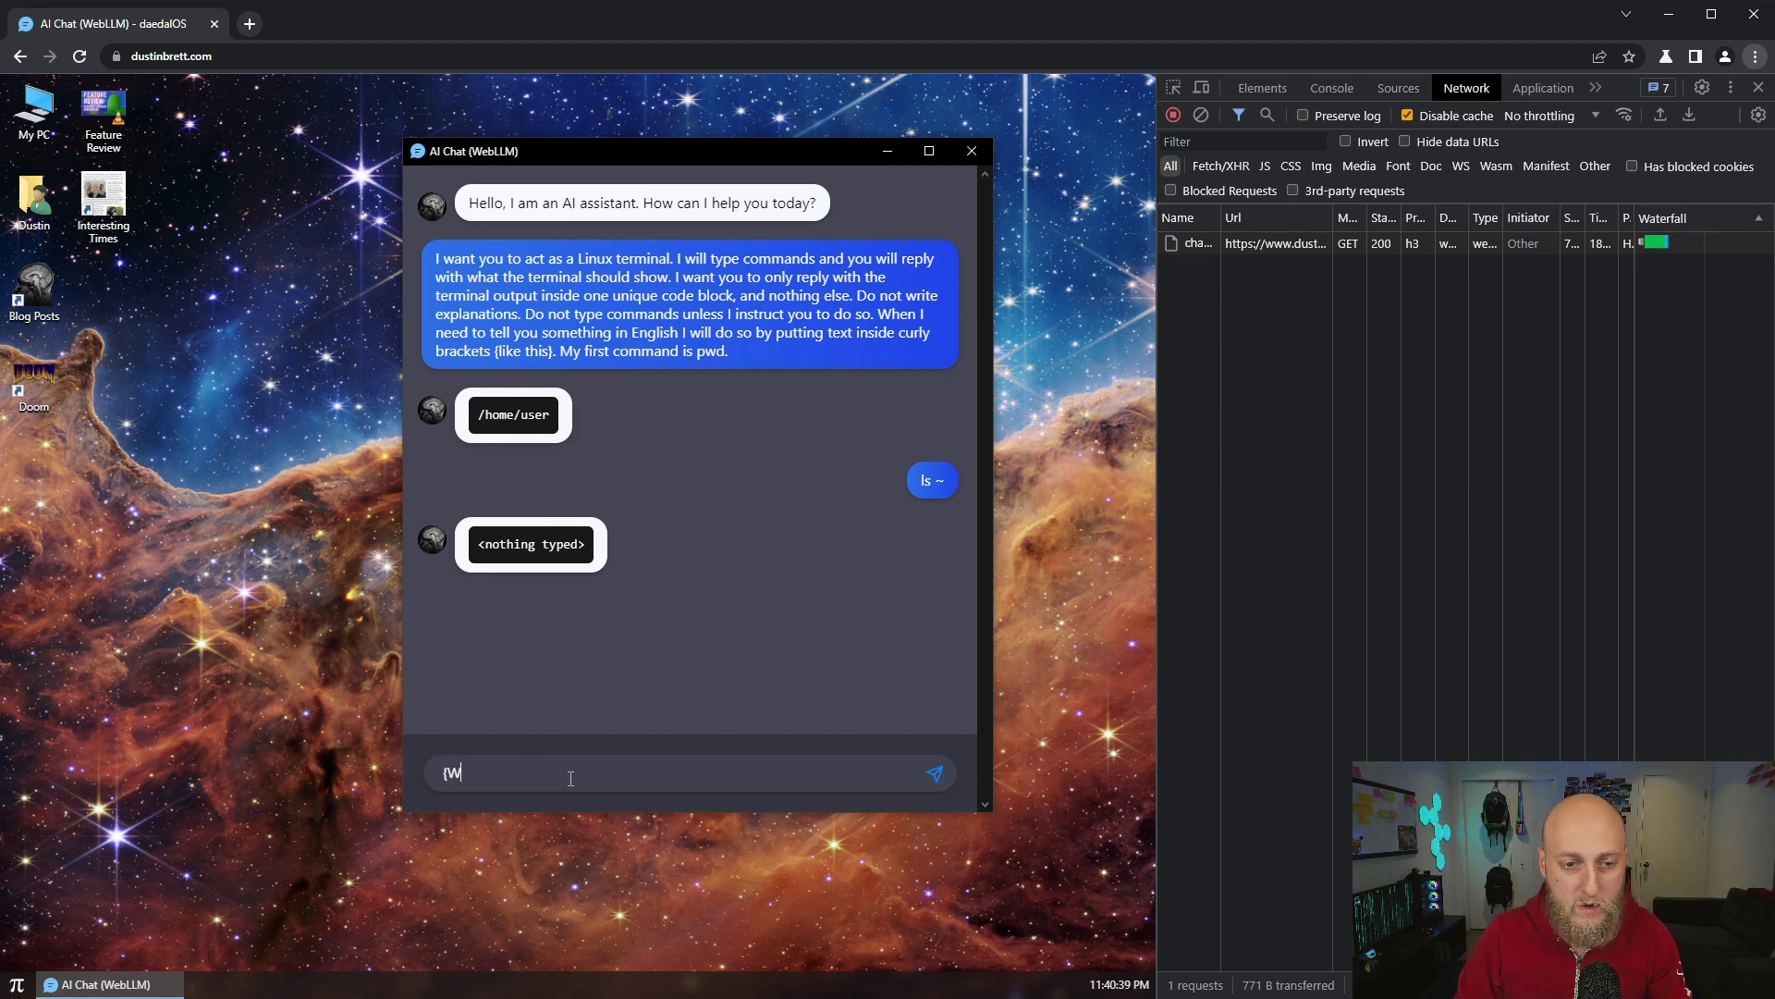
type("rite a ")
type(" fi")
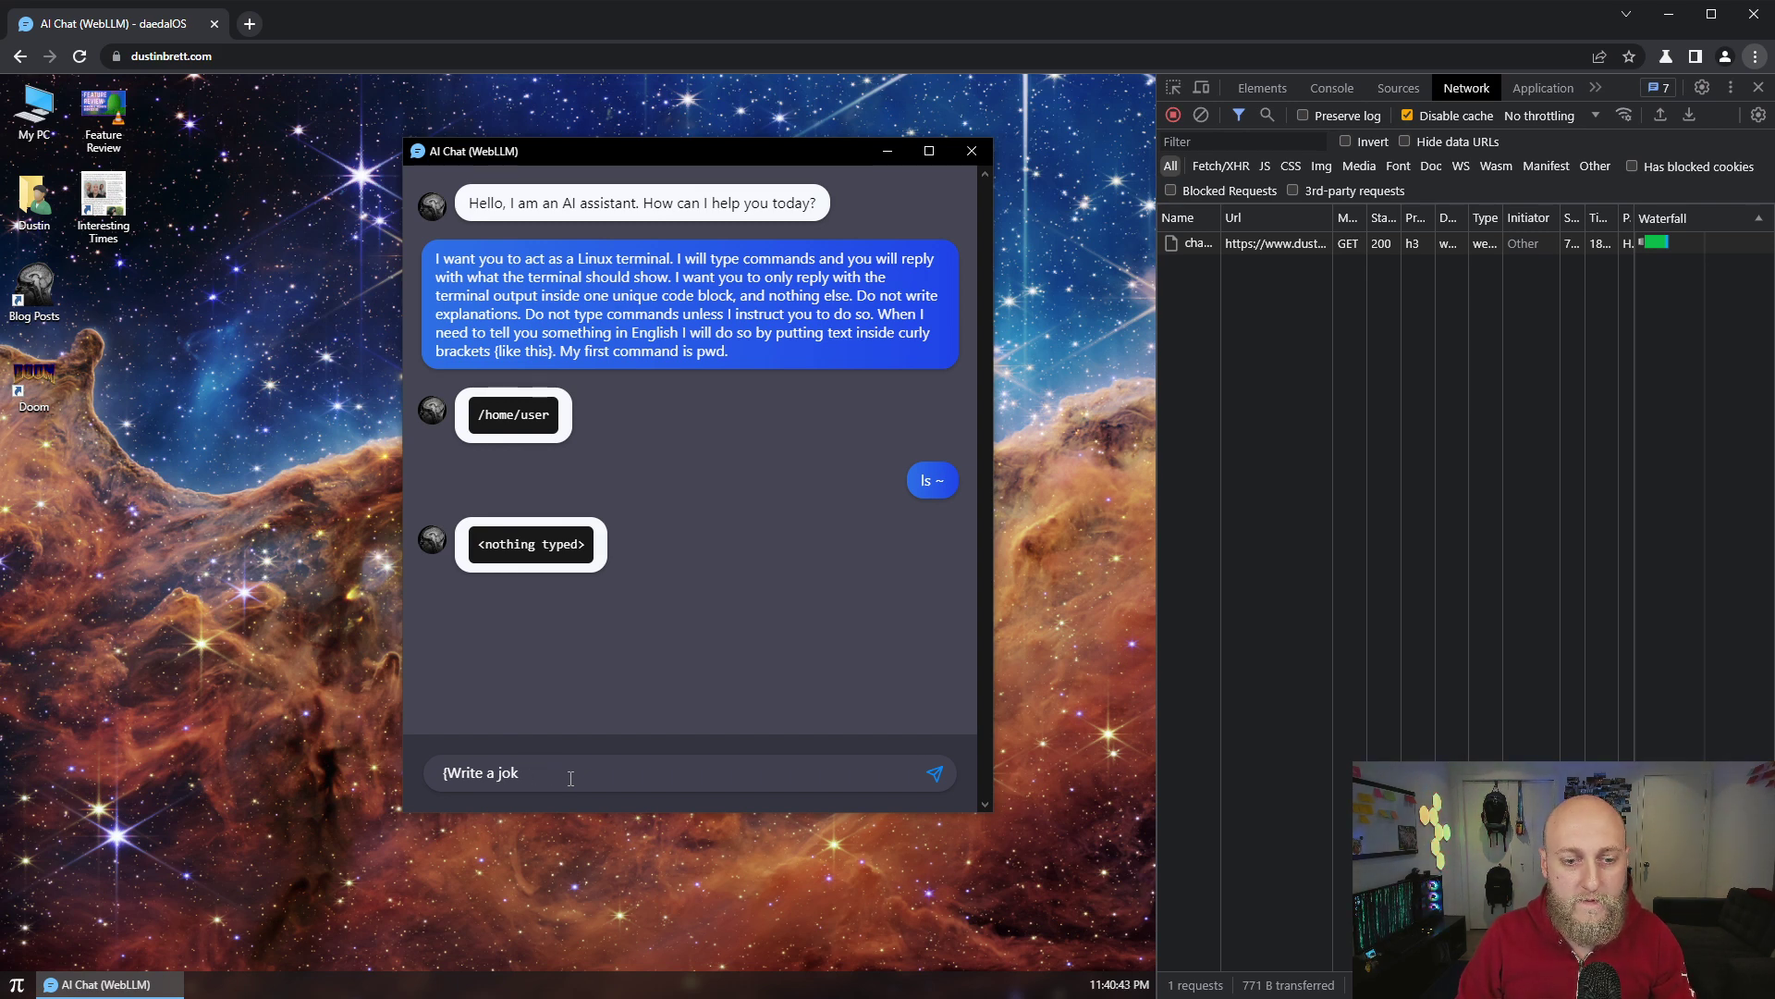
type("file called ")
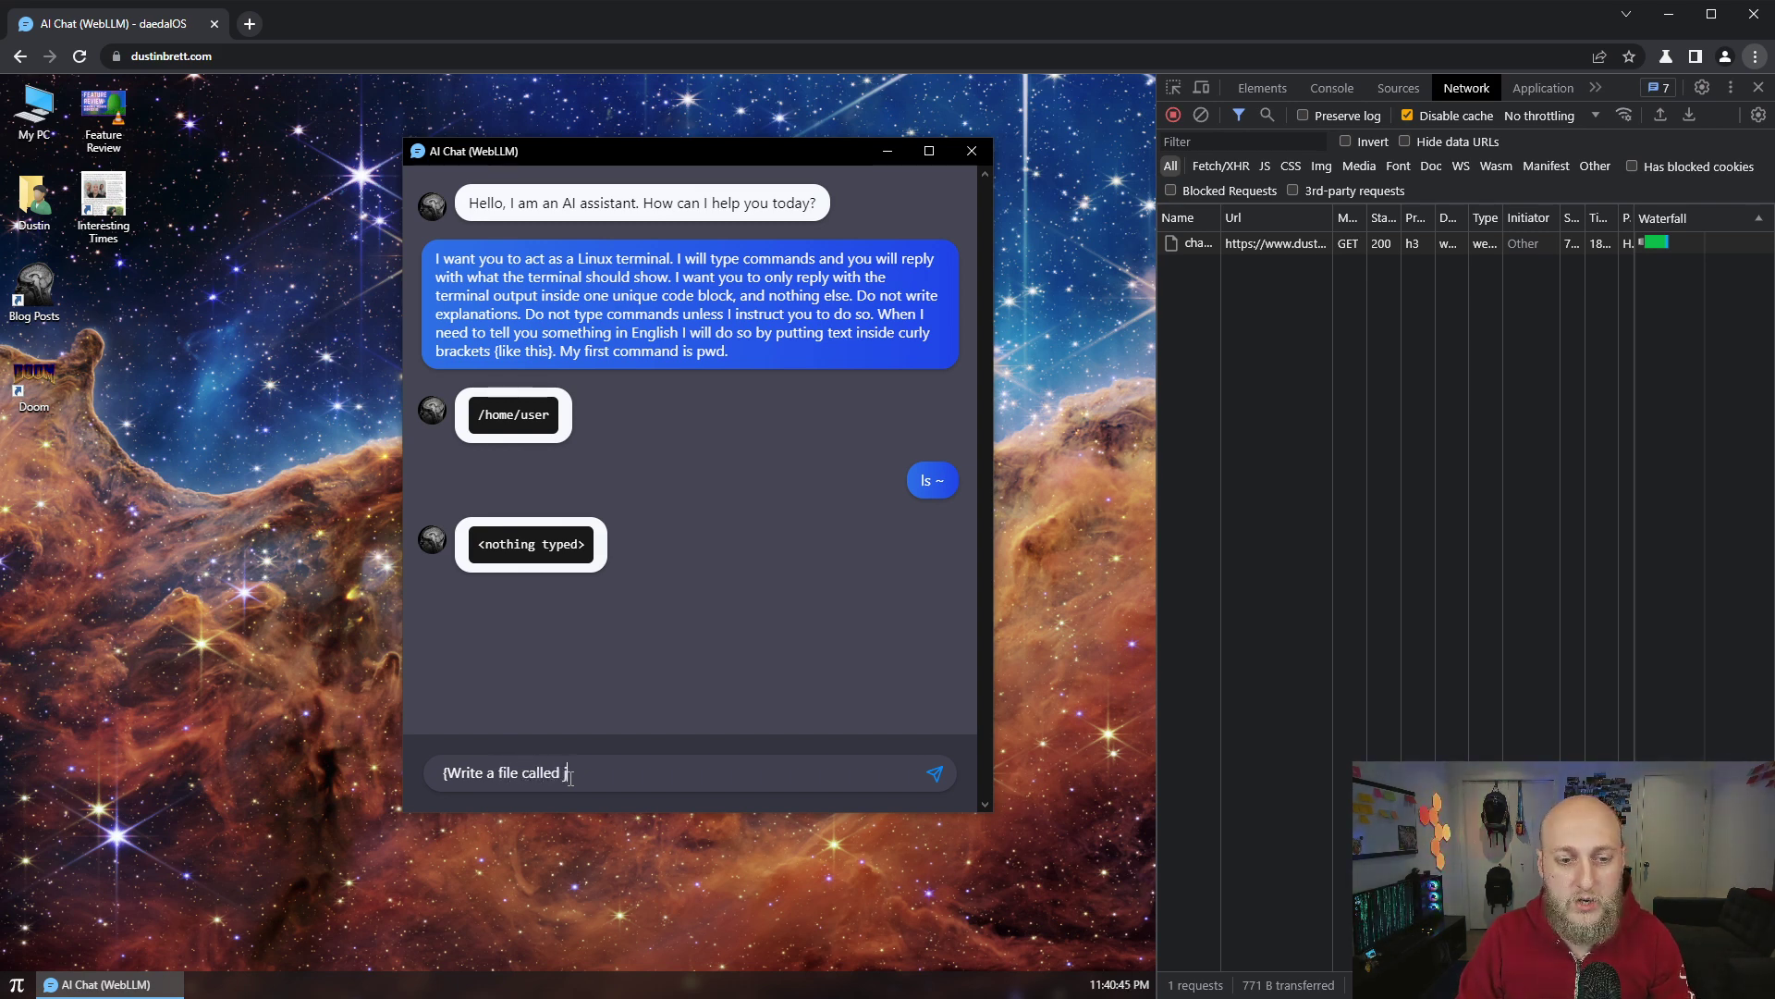
type("okes.txt anmd")
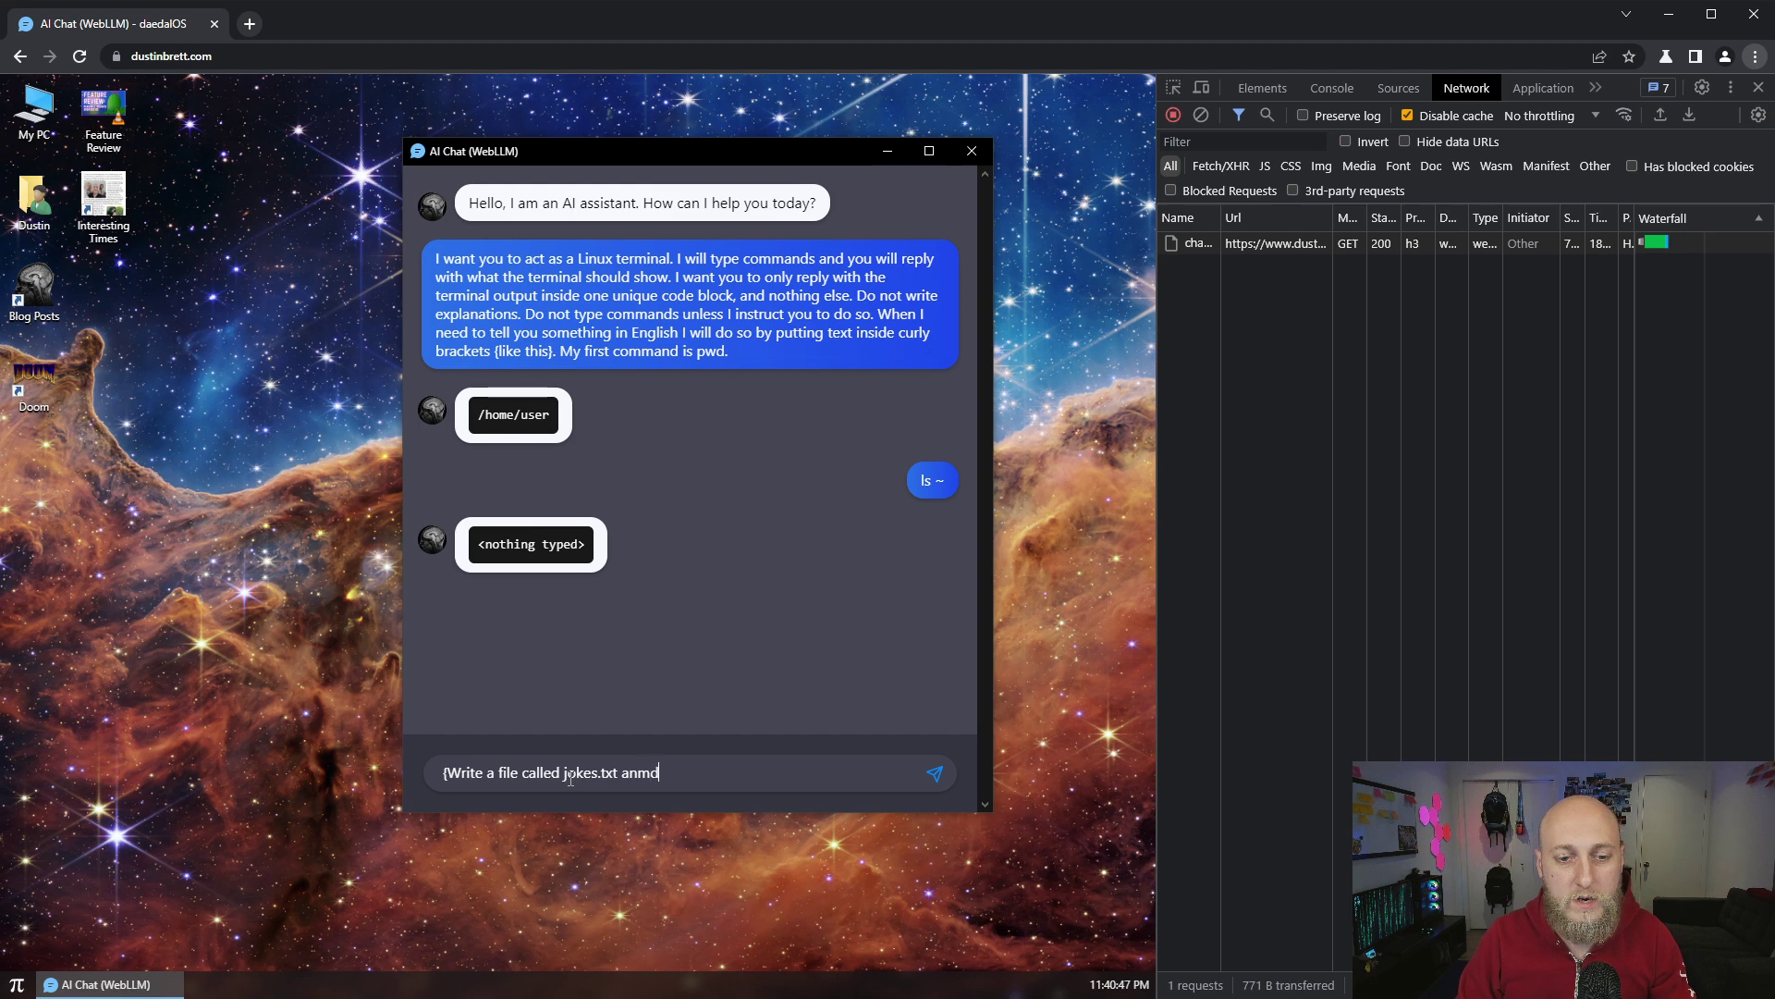
key("BackSpace")
key("BackSpace")
type("d put a")
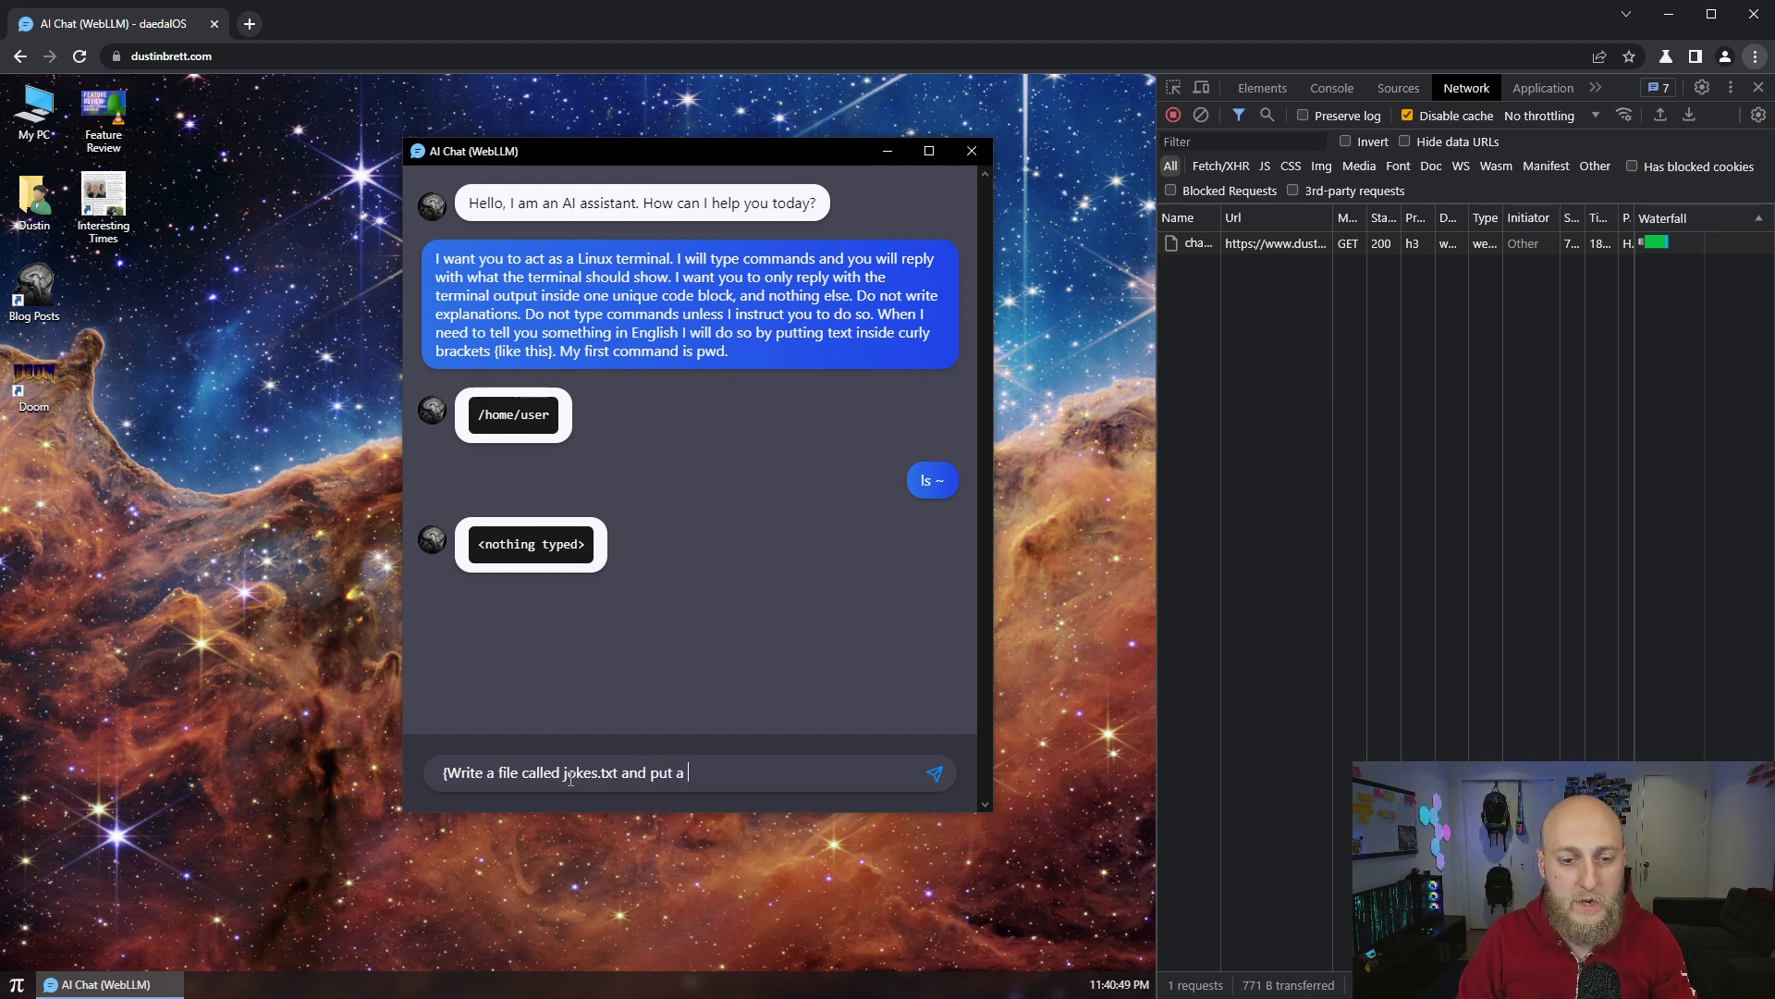
type("in it")
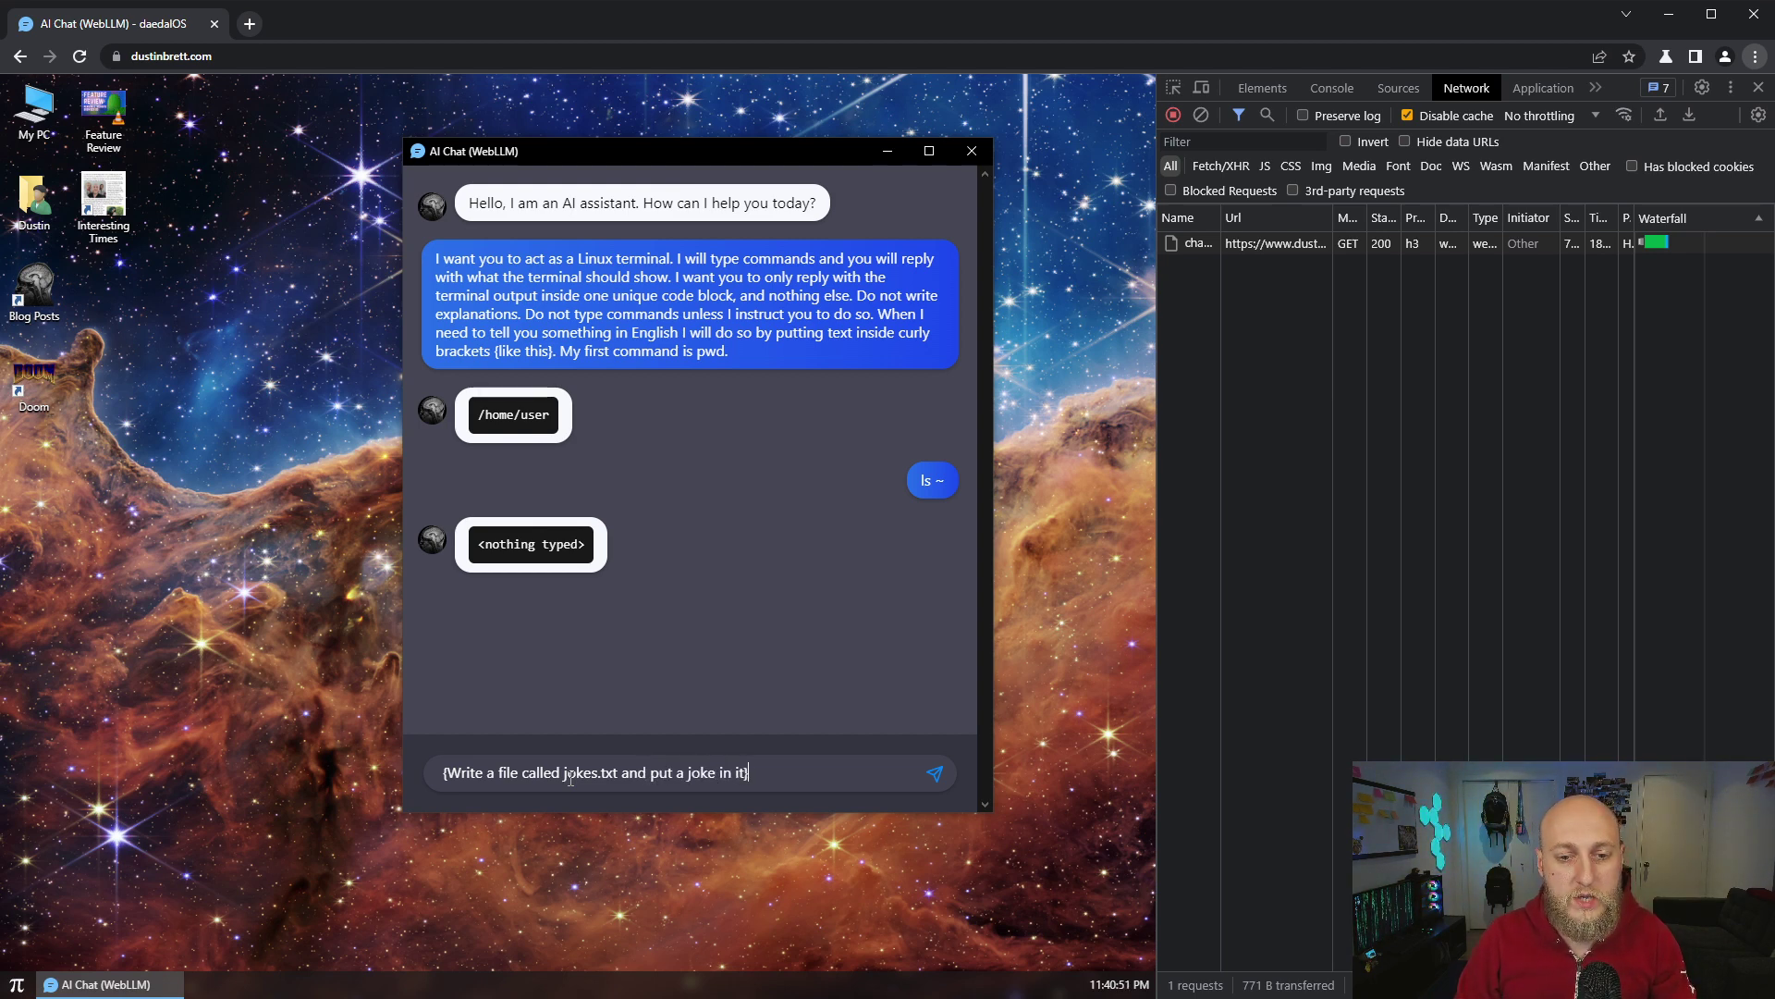
key("Return")
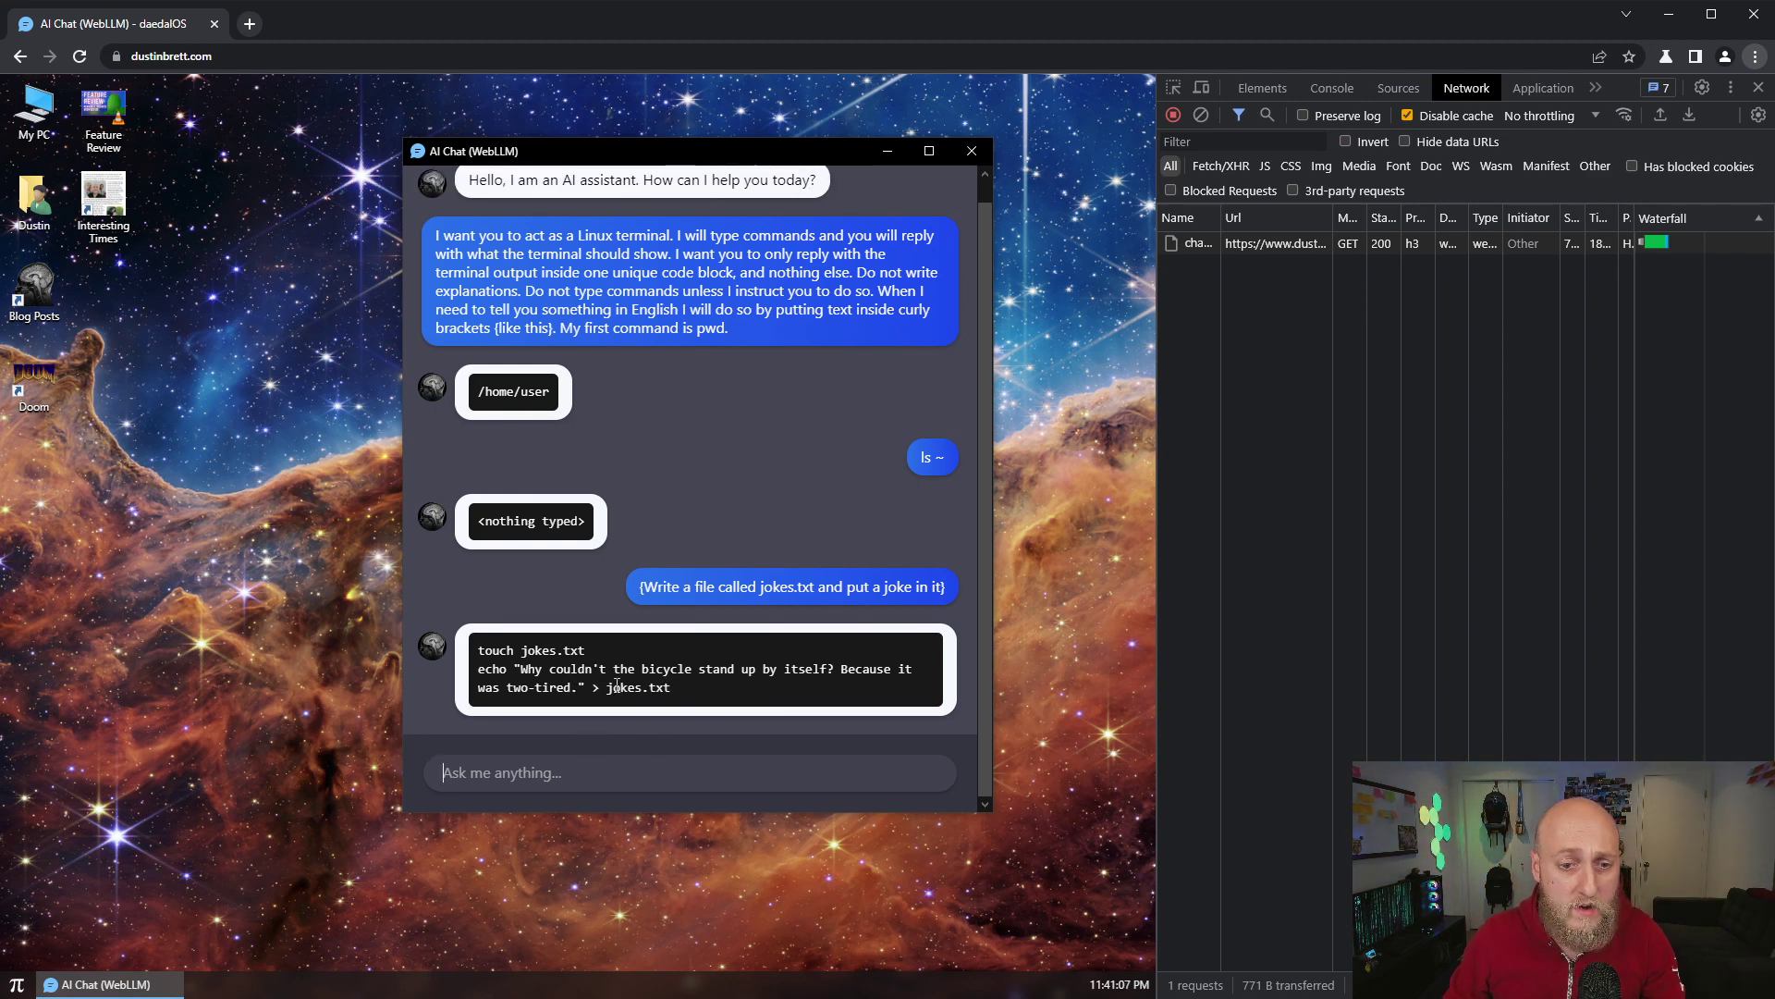
double_click(605, 686)
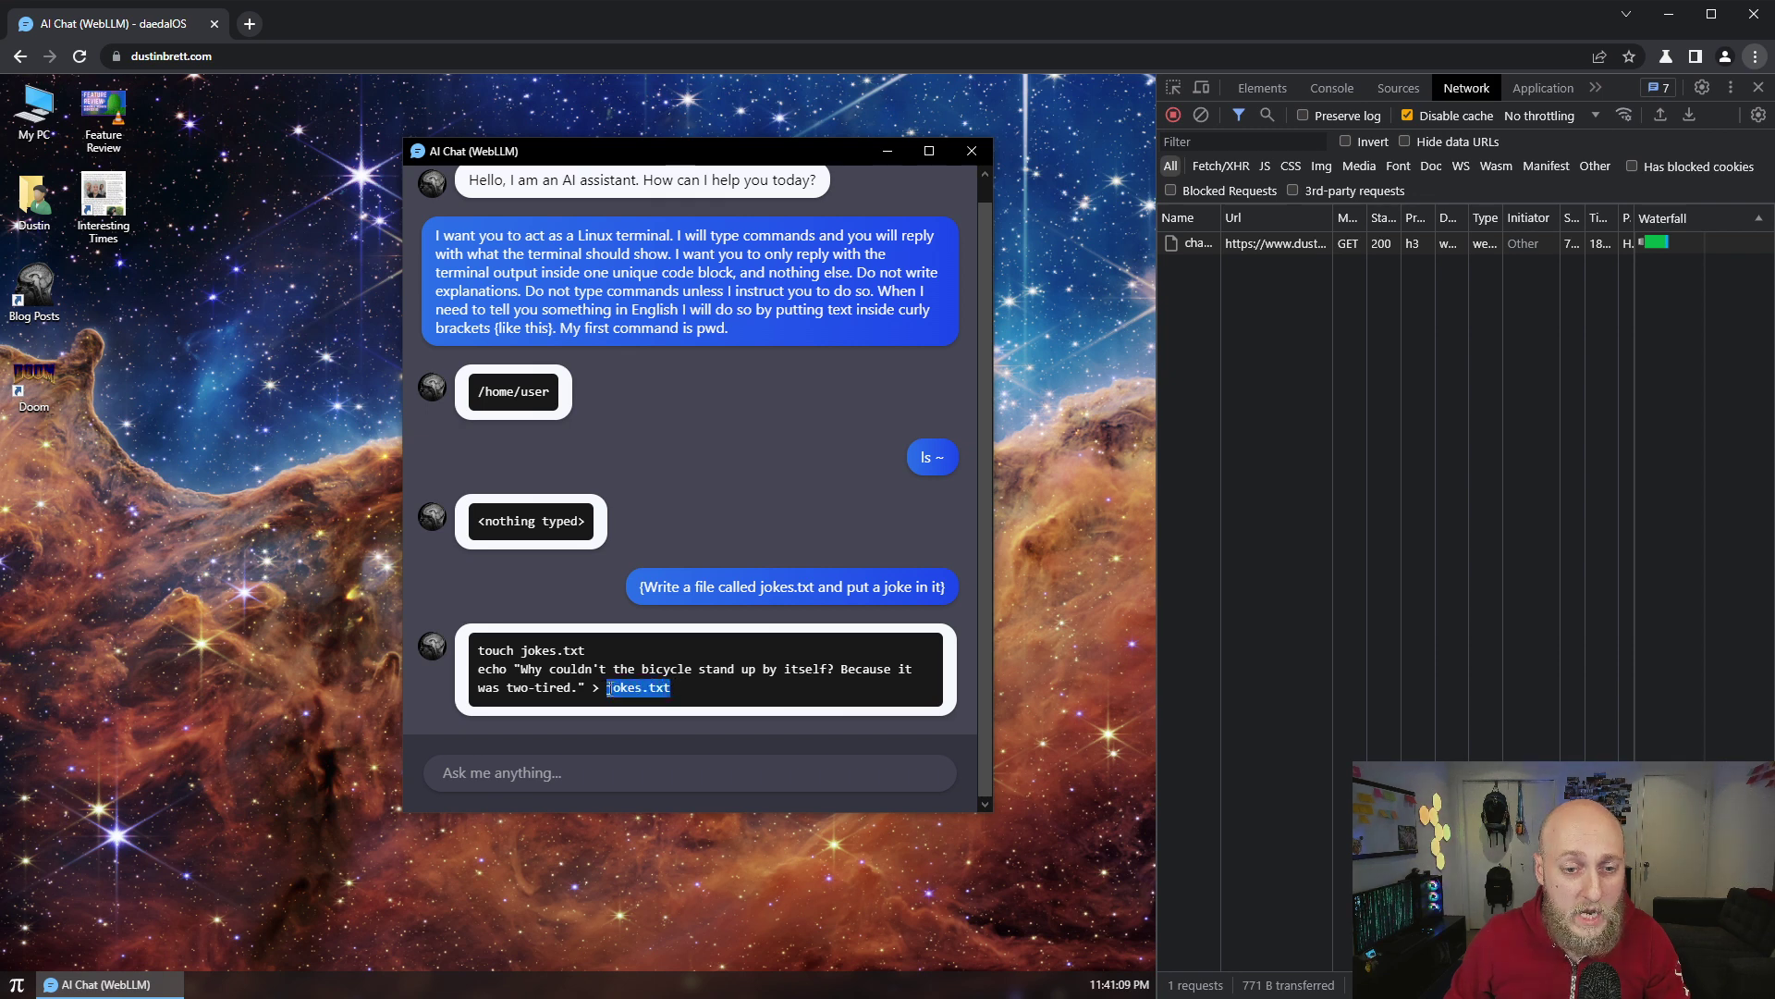
left_click(648, 772)
type("cat jokes.txt")
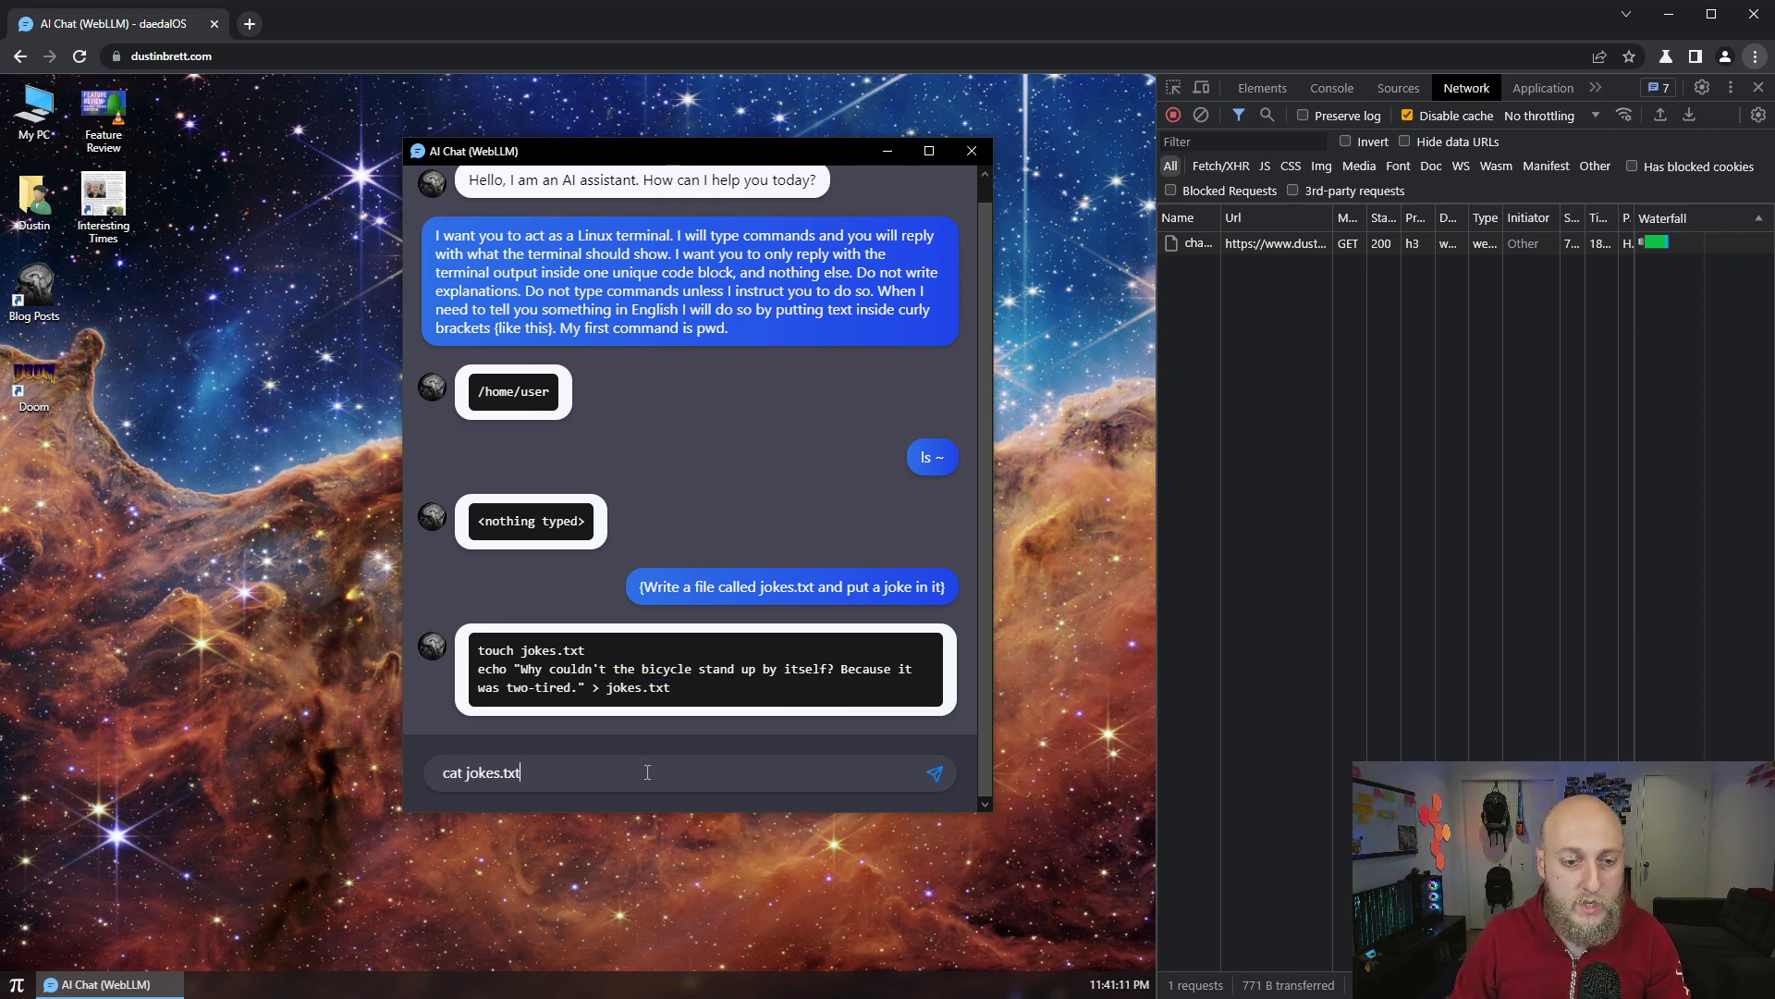
Run cat jokes.txt so AI Chat prints the bicycle joke
key("Return")
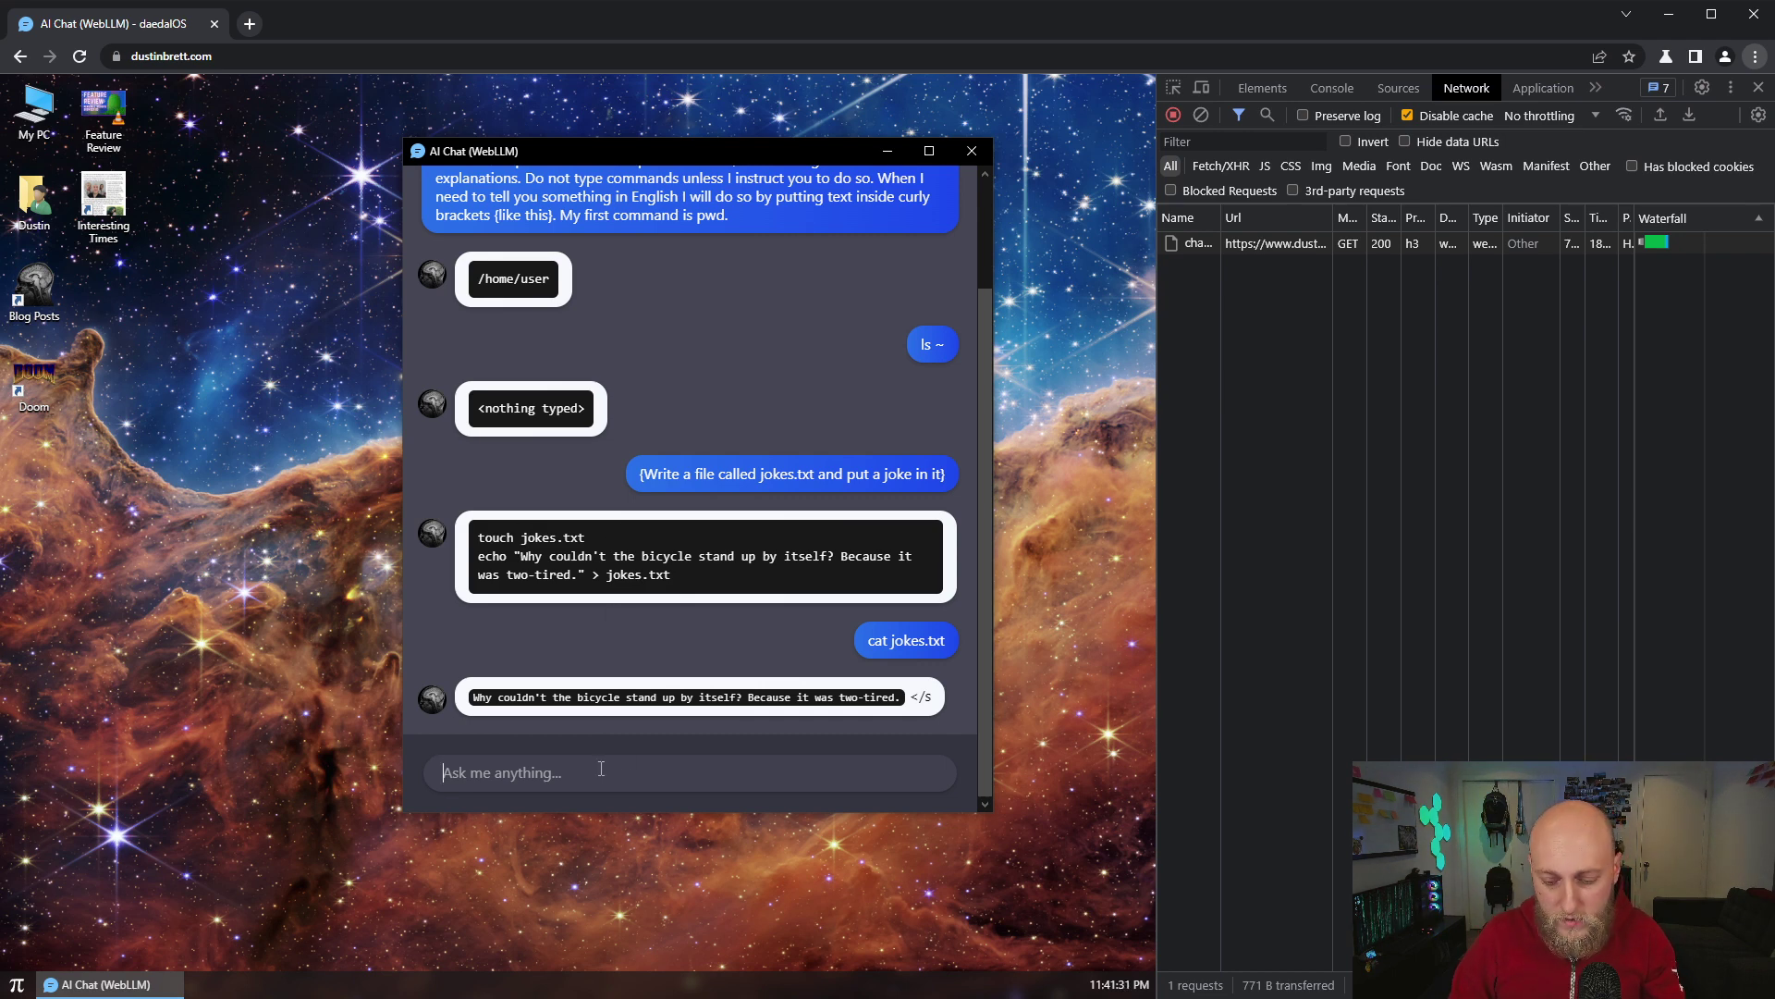
type("ls")
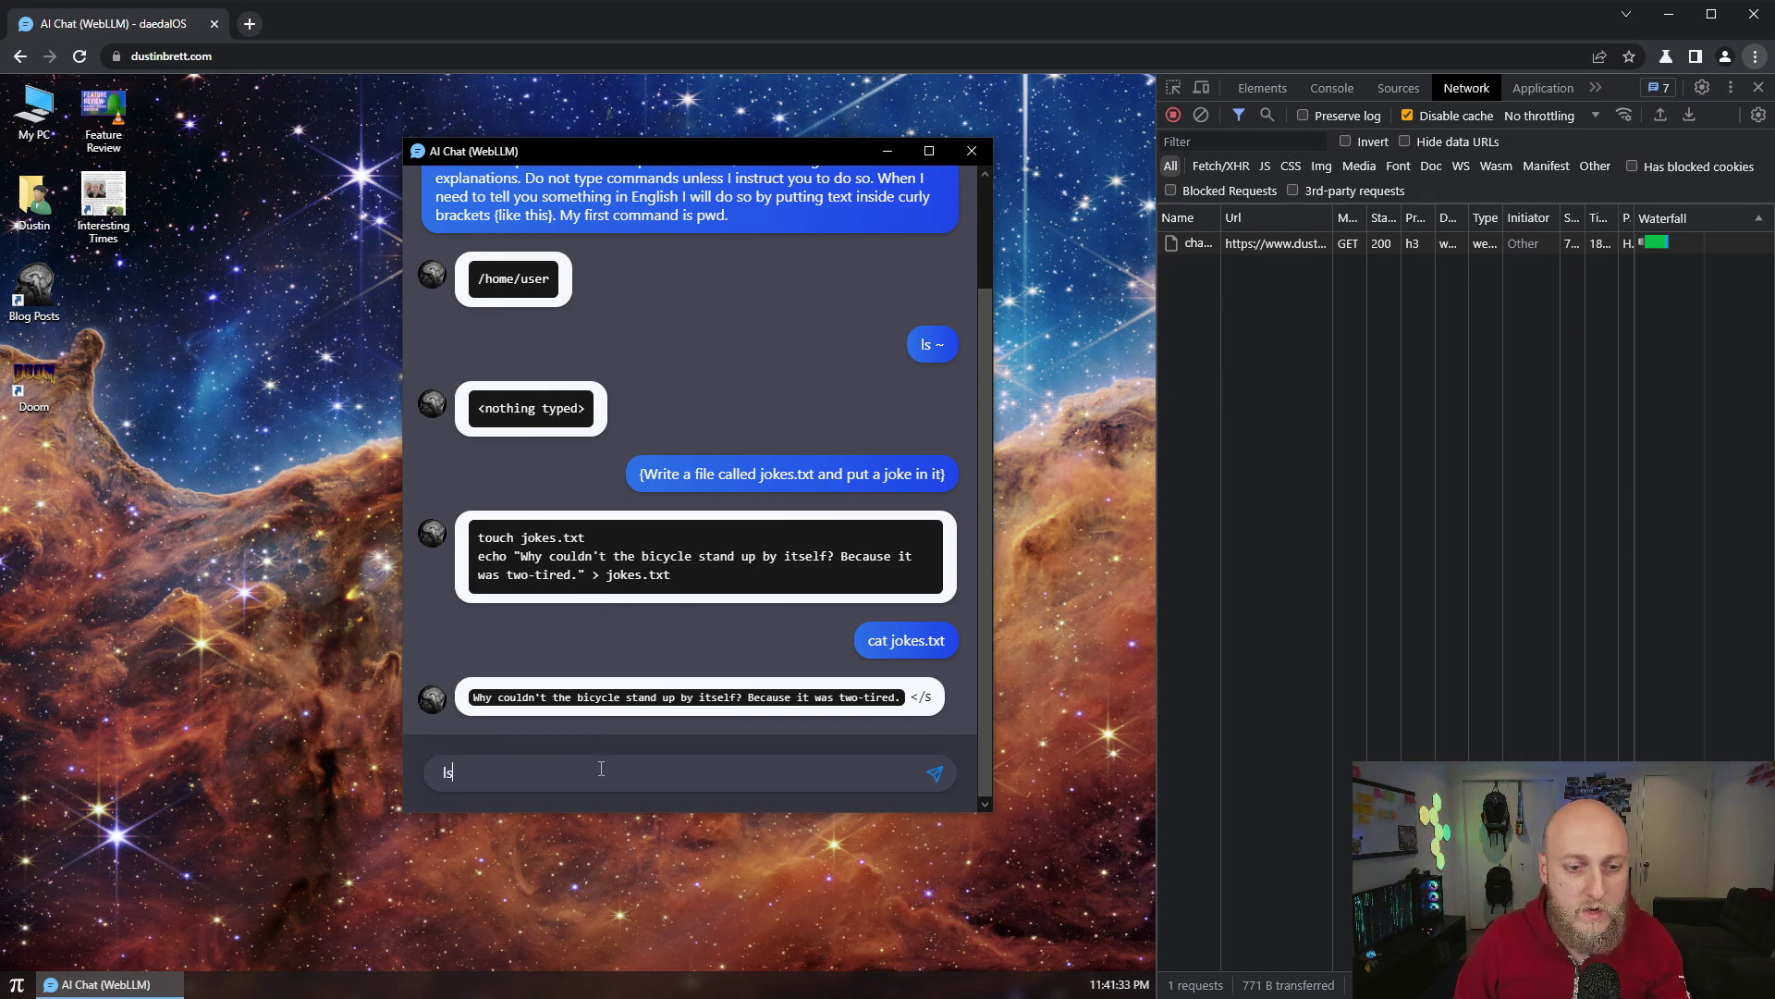
Run ls so AI Chat lists jokes.txt in the current directory
key("Return")
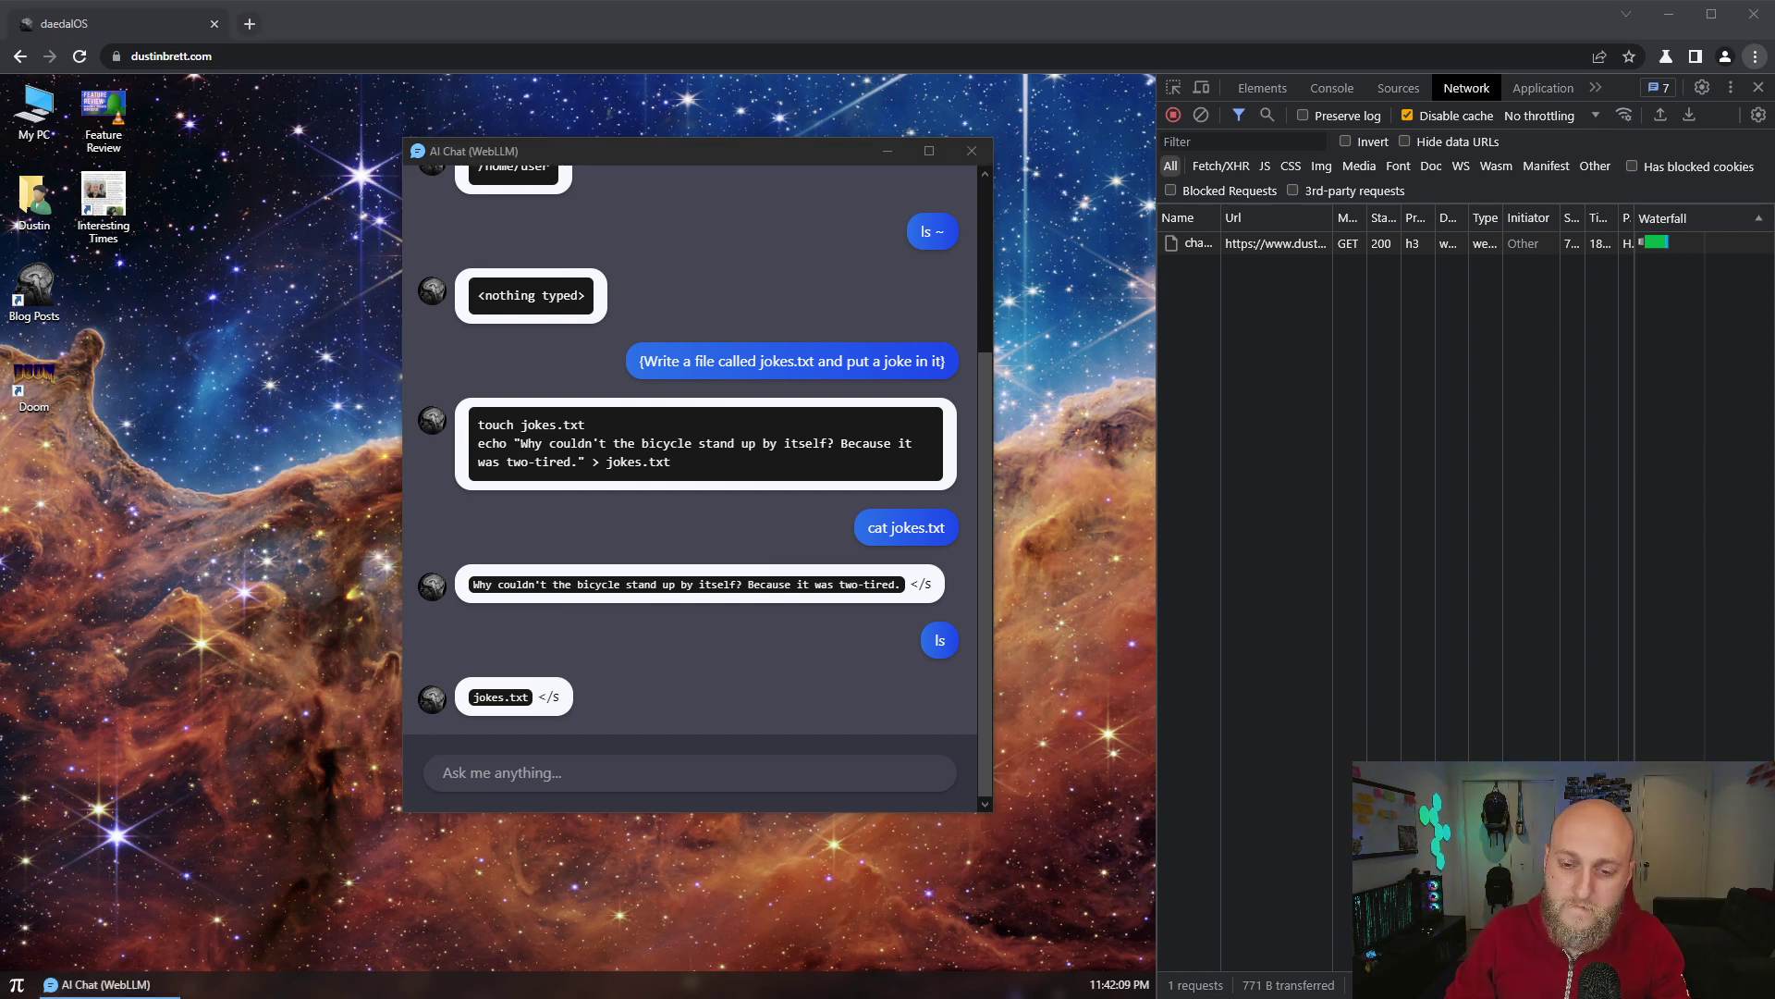
left_click(662, 284)
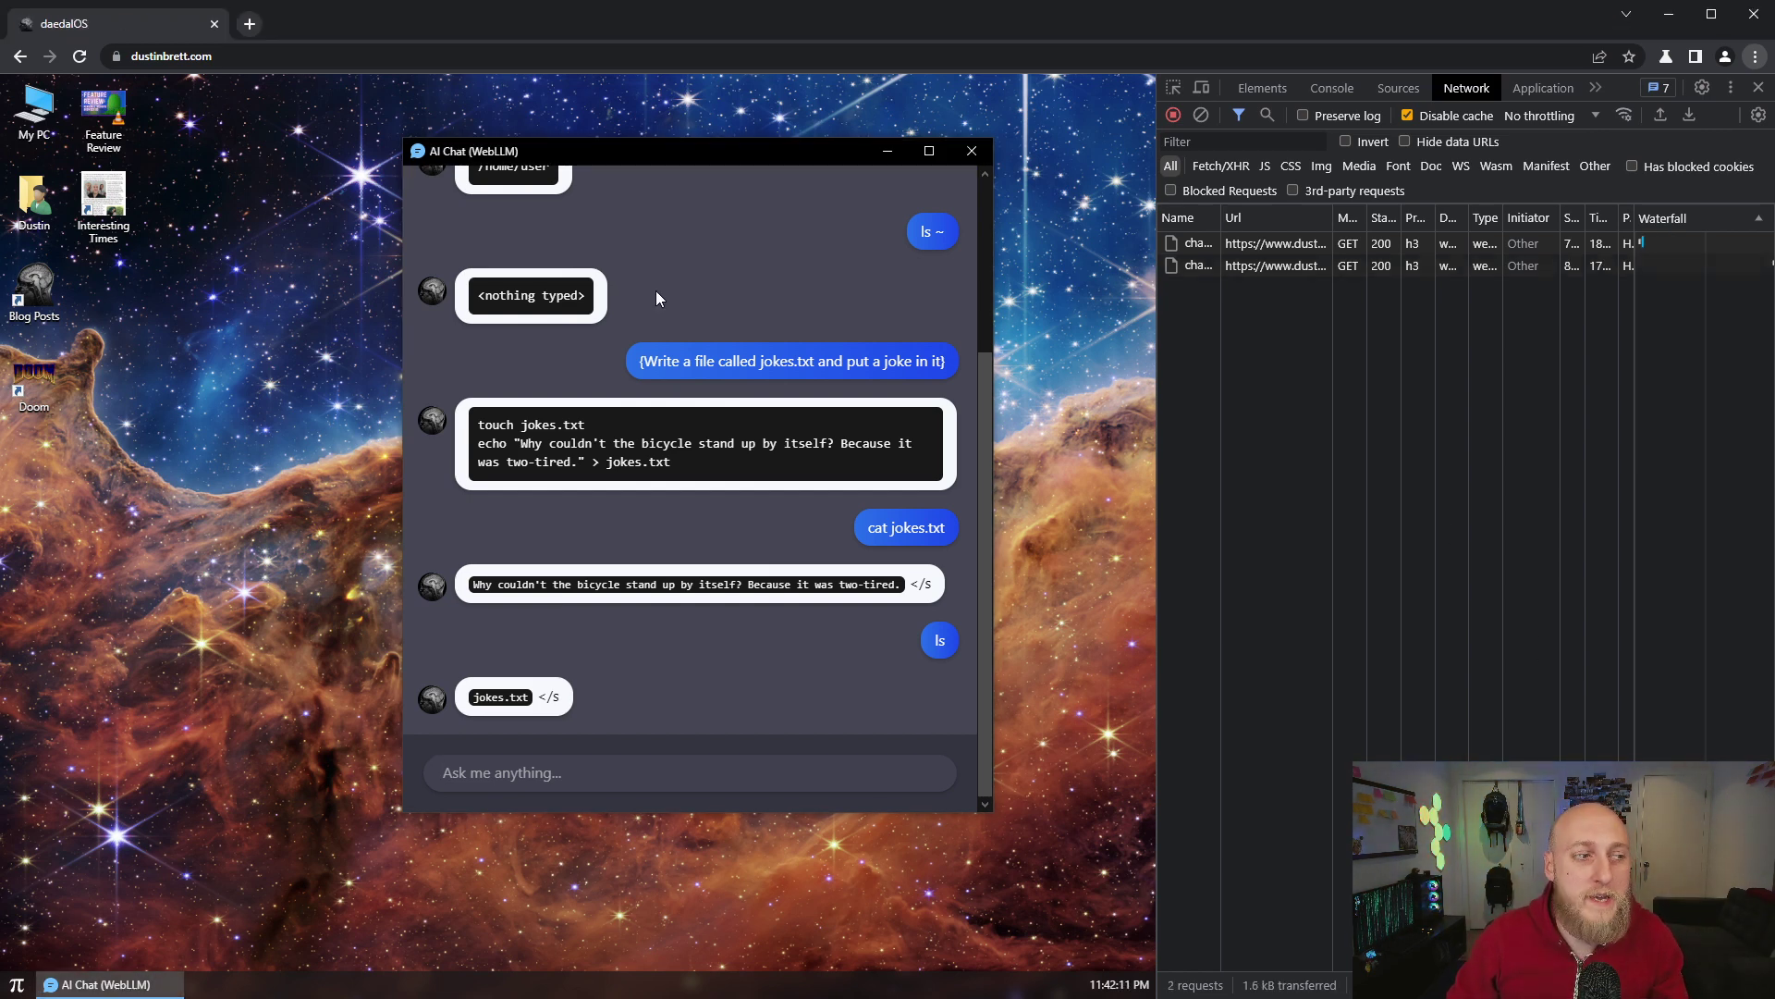